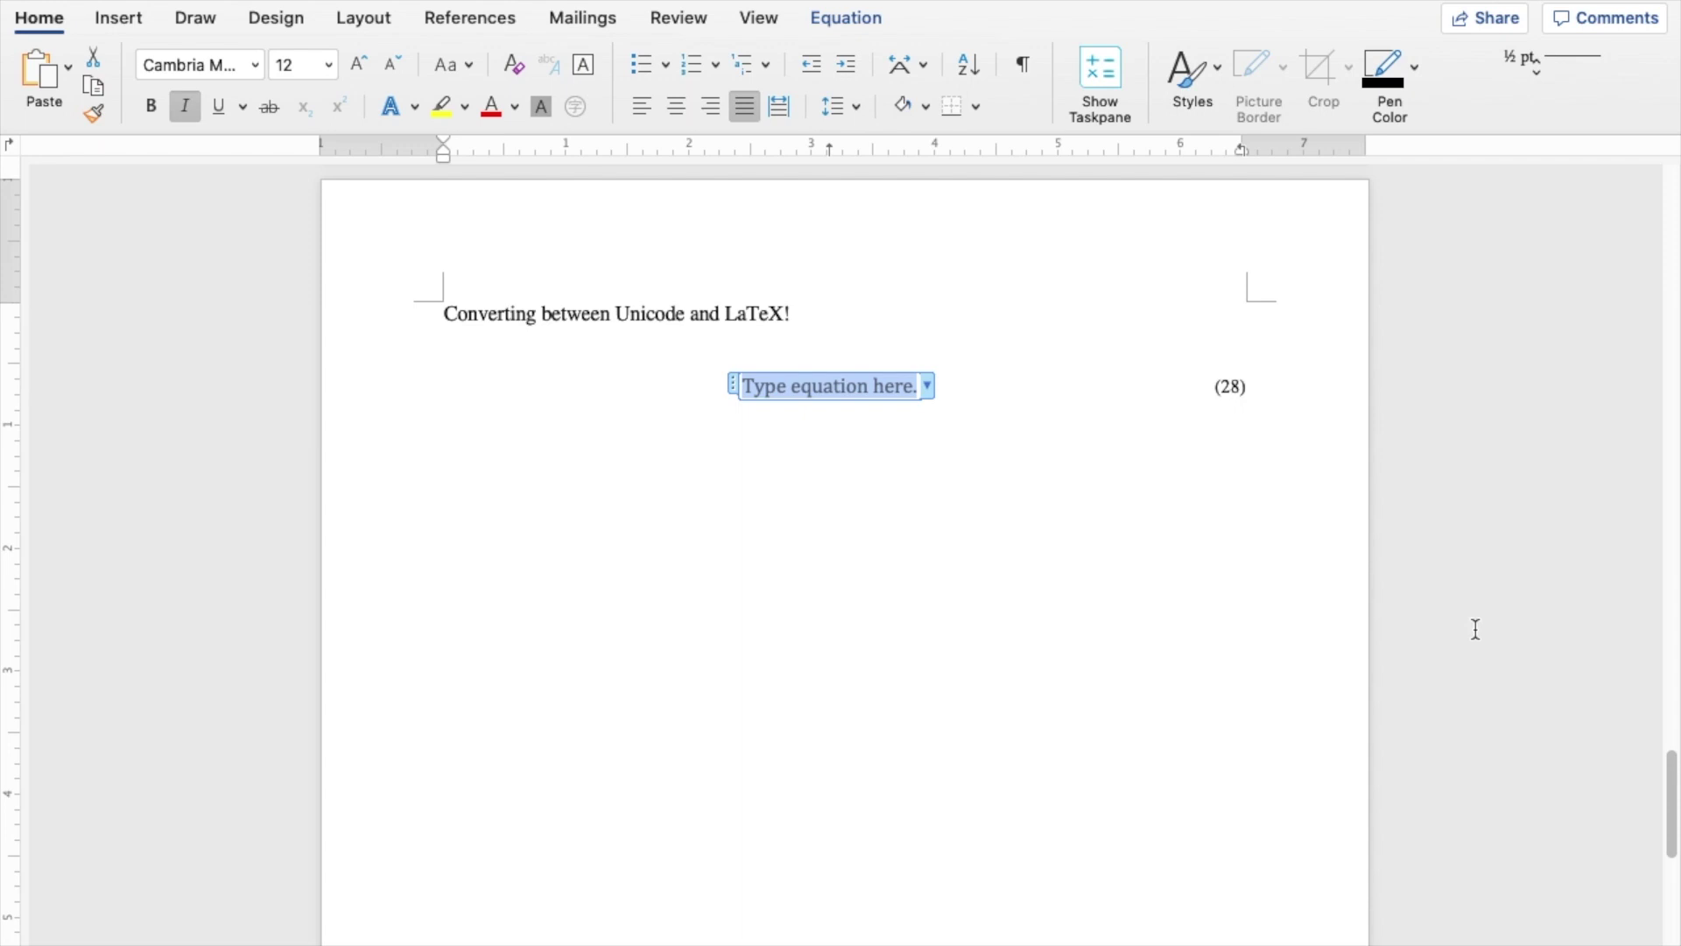
Step: Enter a/b in the empty equation (28) and build it up as a stacked fraction
type("a/b")
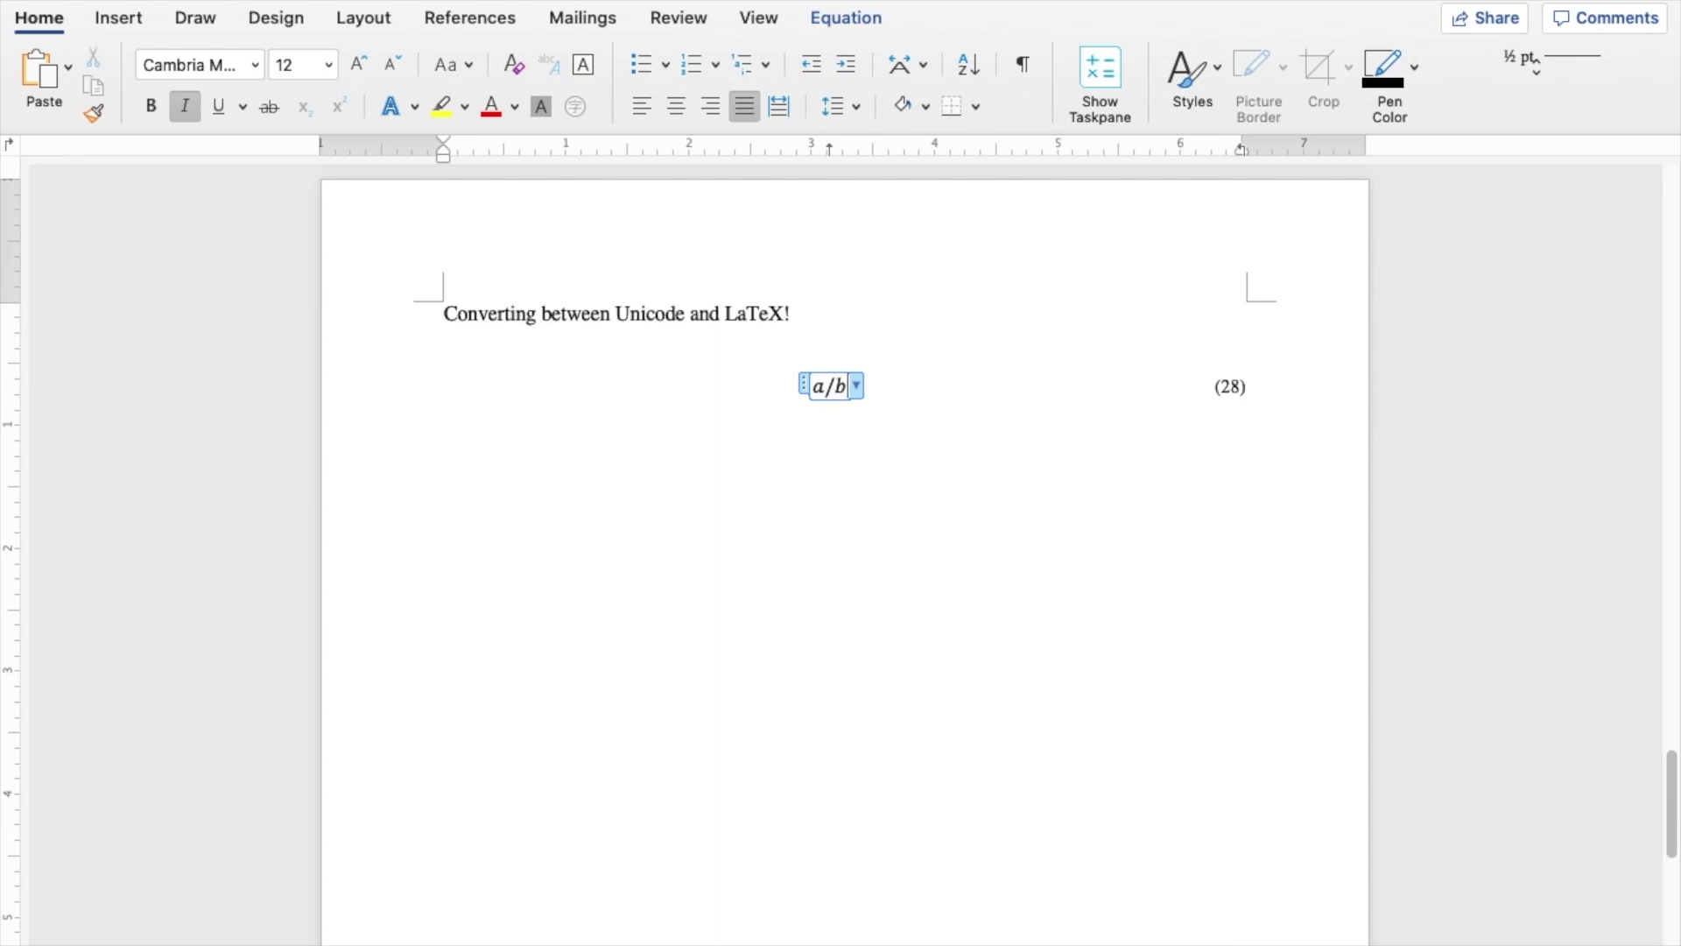
key("space")
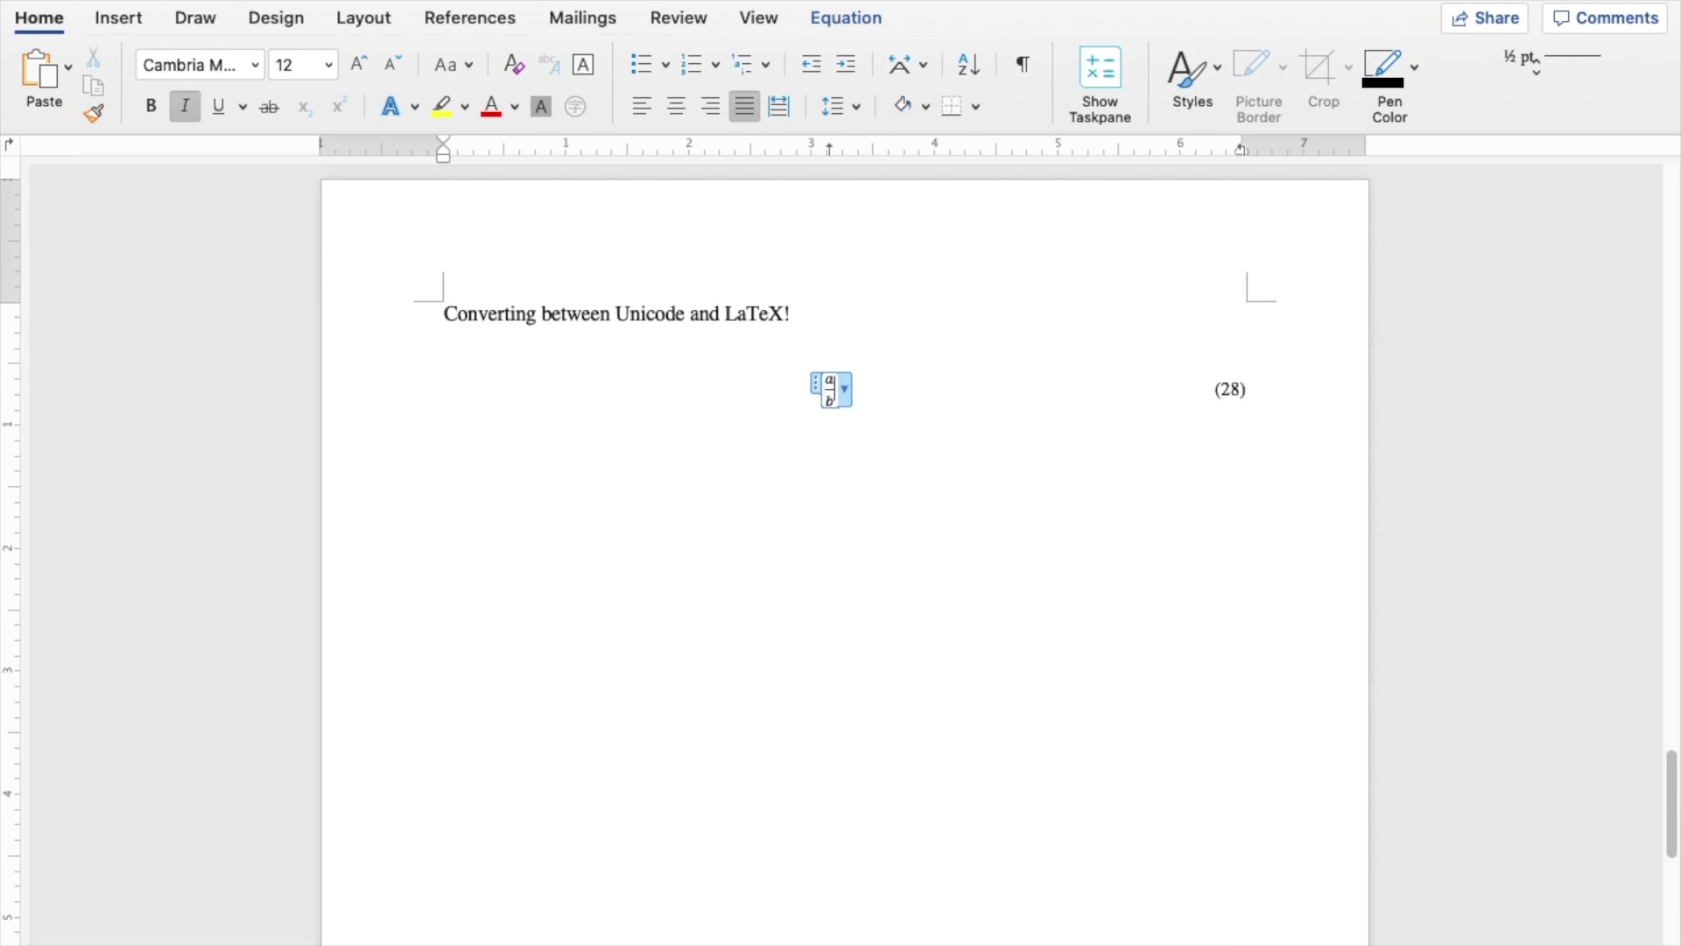
left_click(445, 418)
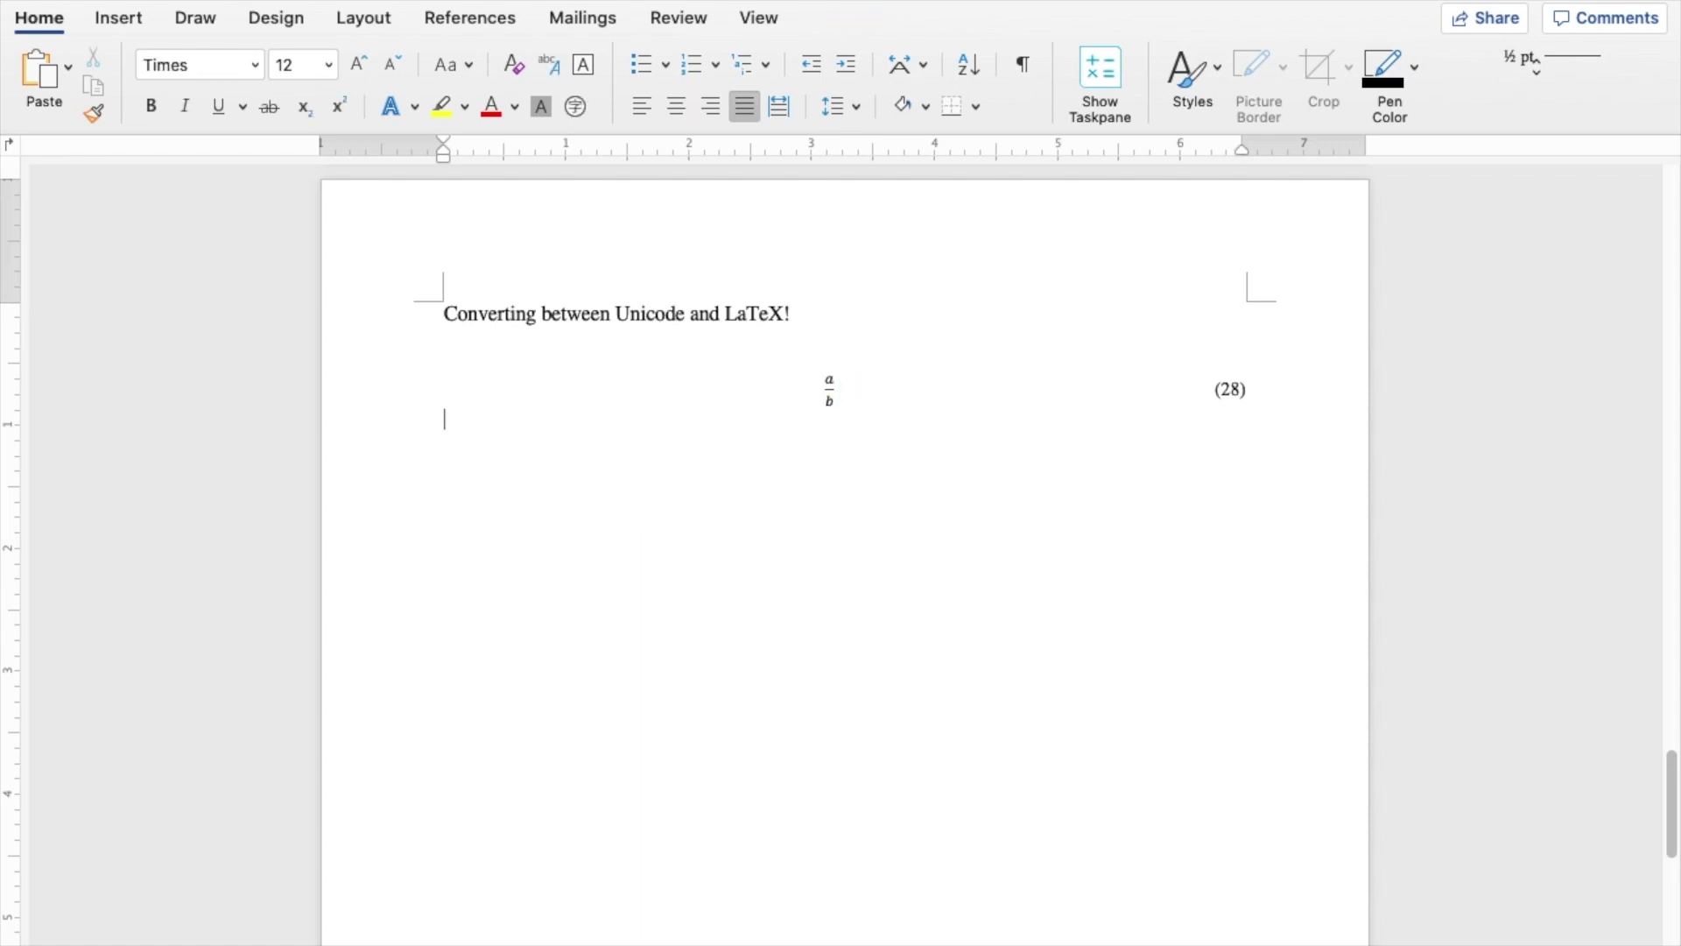
Step: Insert a new equation below the fraction reading W = ∫ from a to b of F·dx, with vector arrows over F and x
key("Return")
key("Return")
key("ctrl+equal")
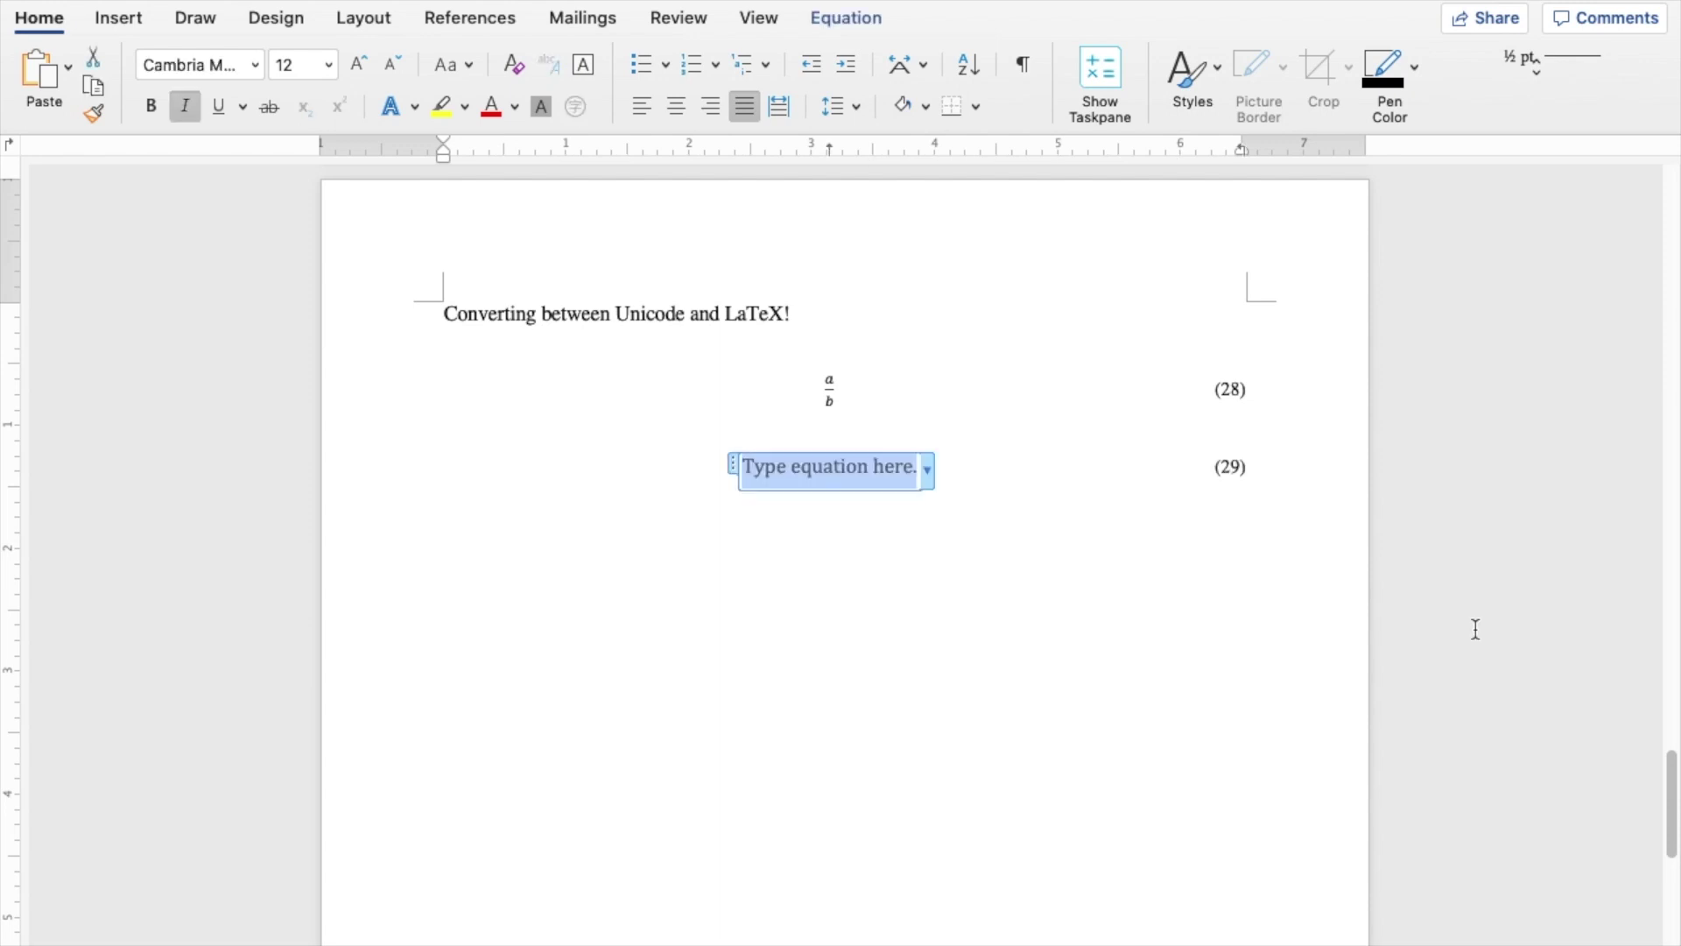
type("W=")
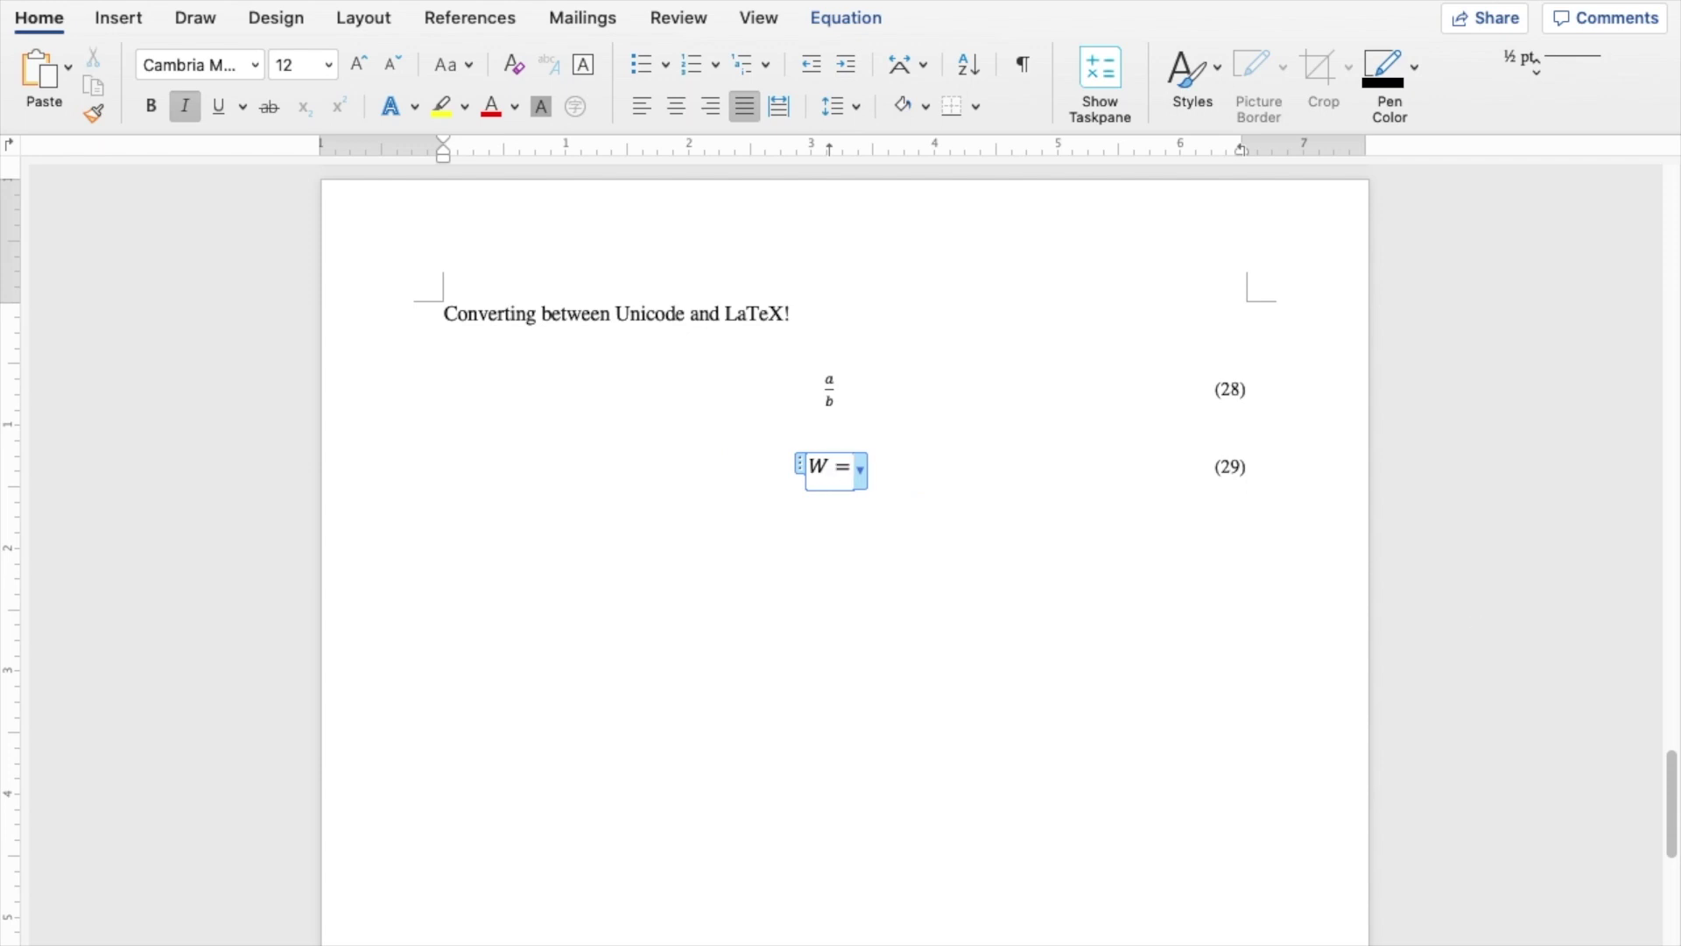
type("\\int ")
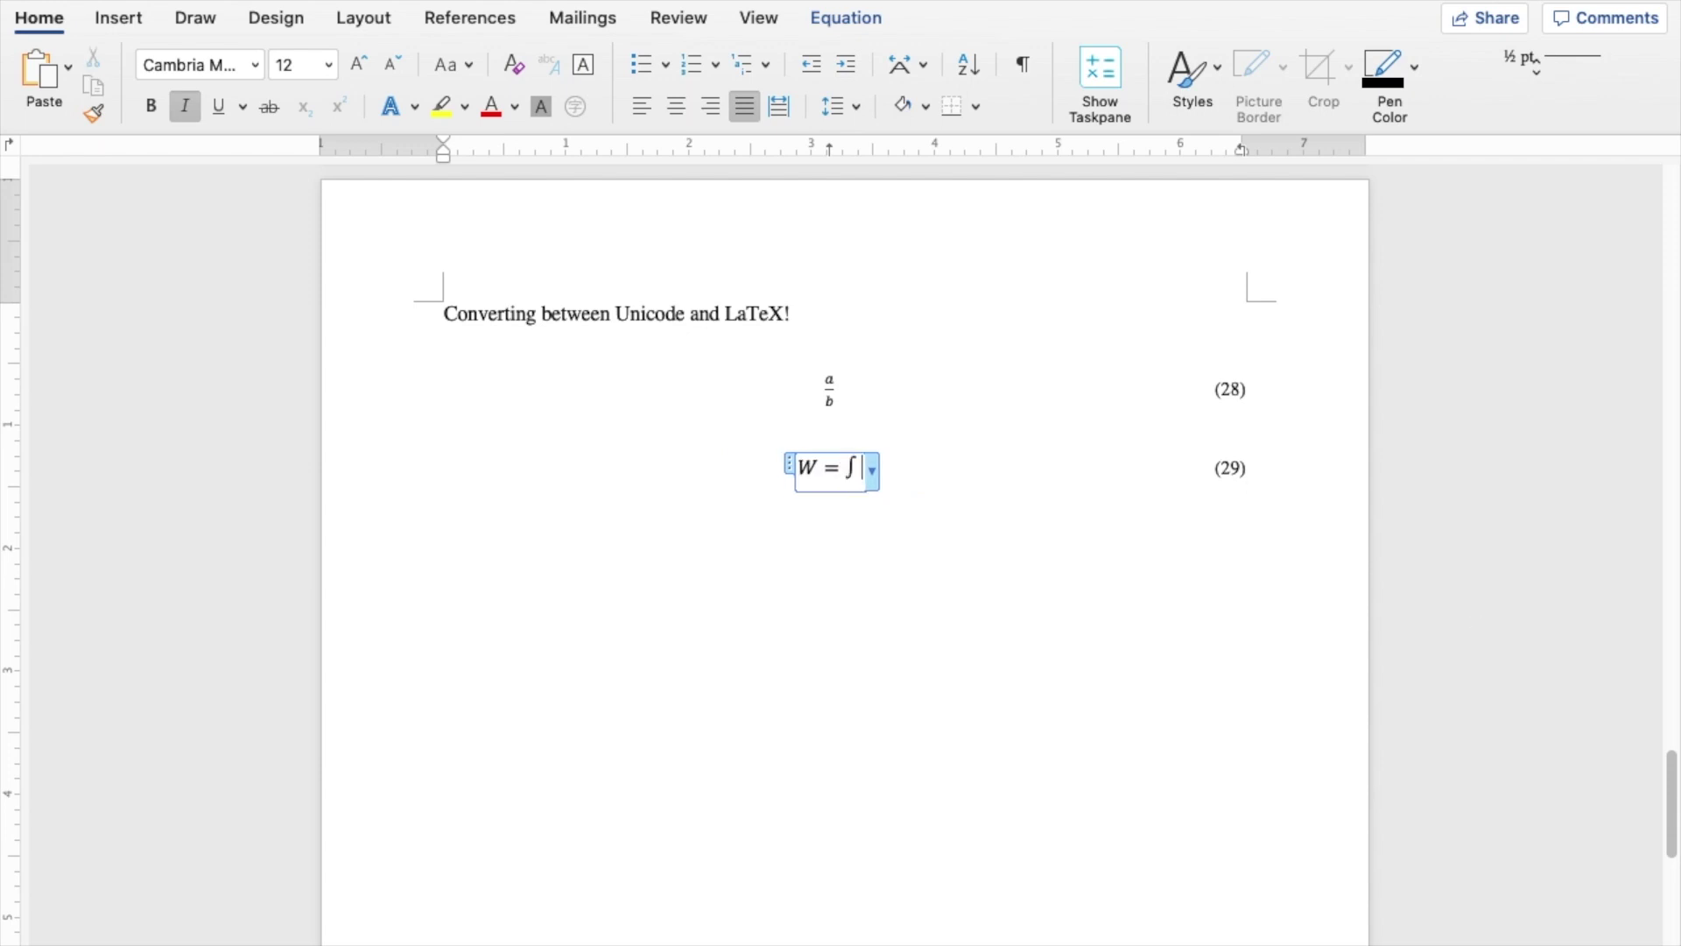
type("_a^")
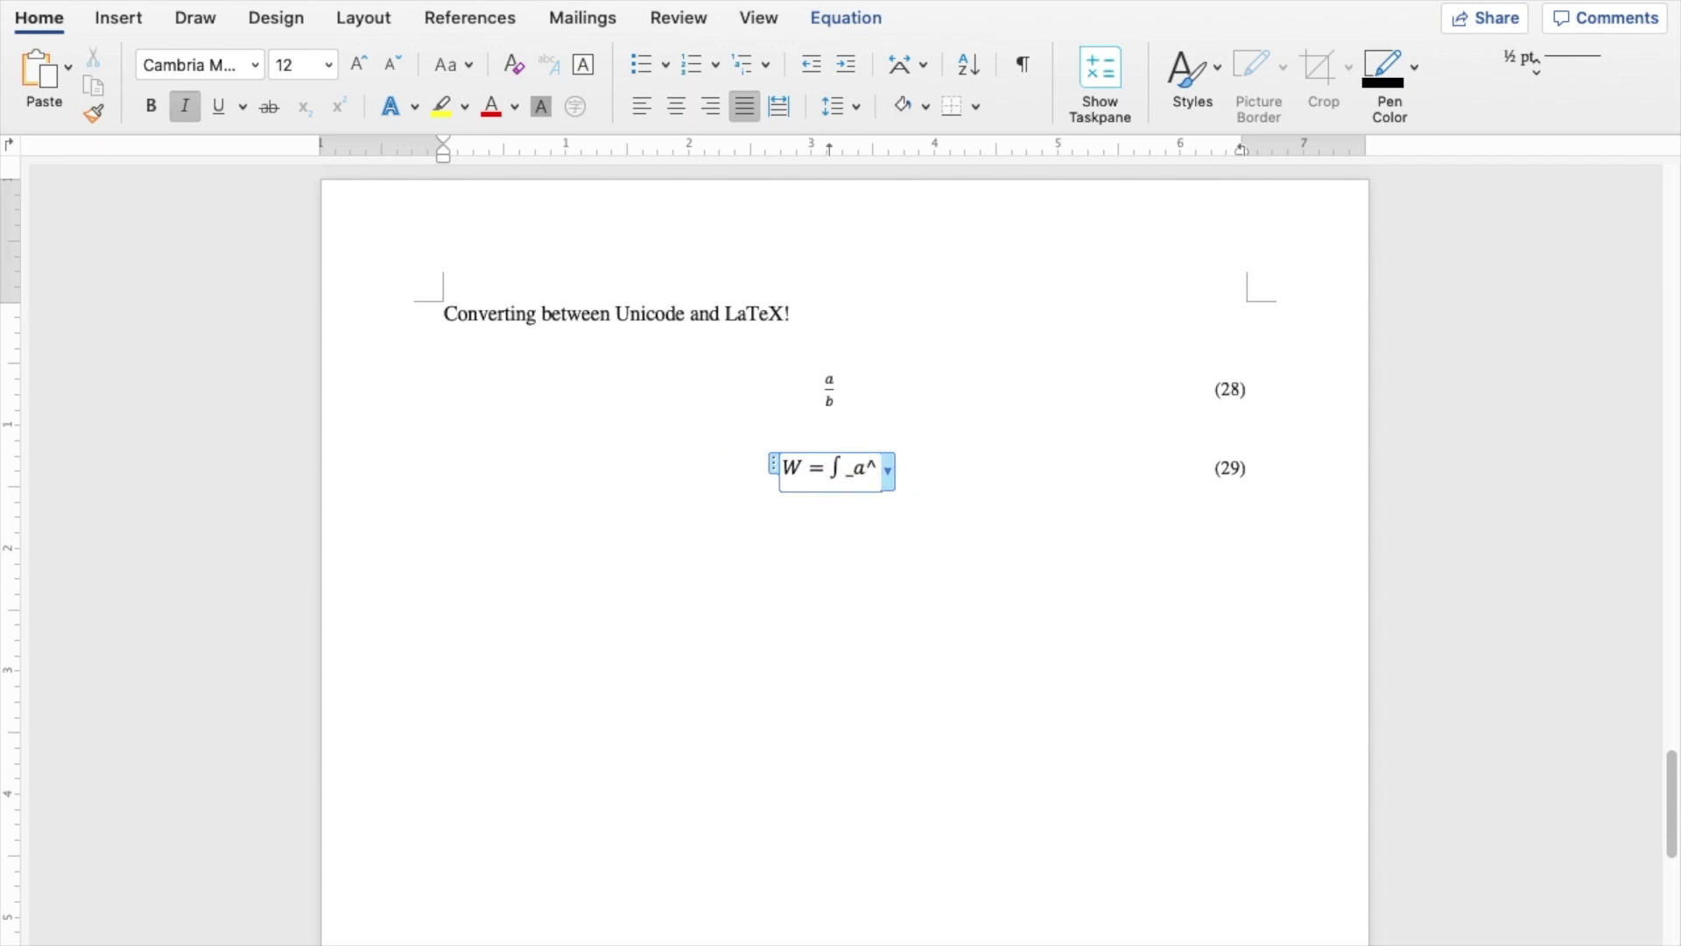
type("b F\\vec")
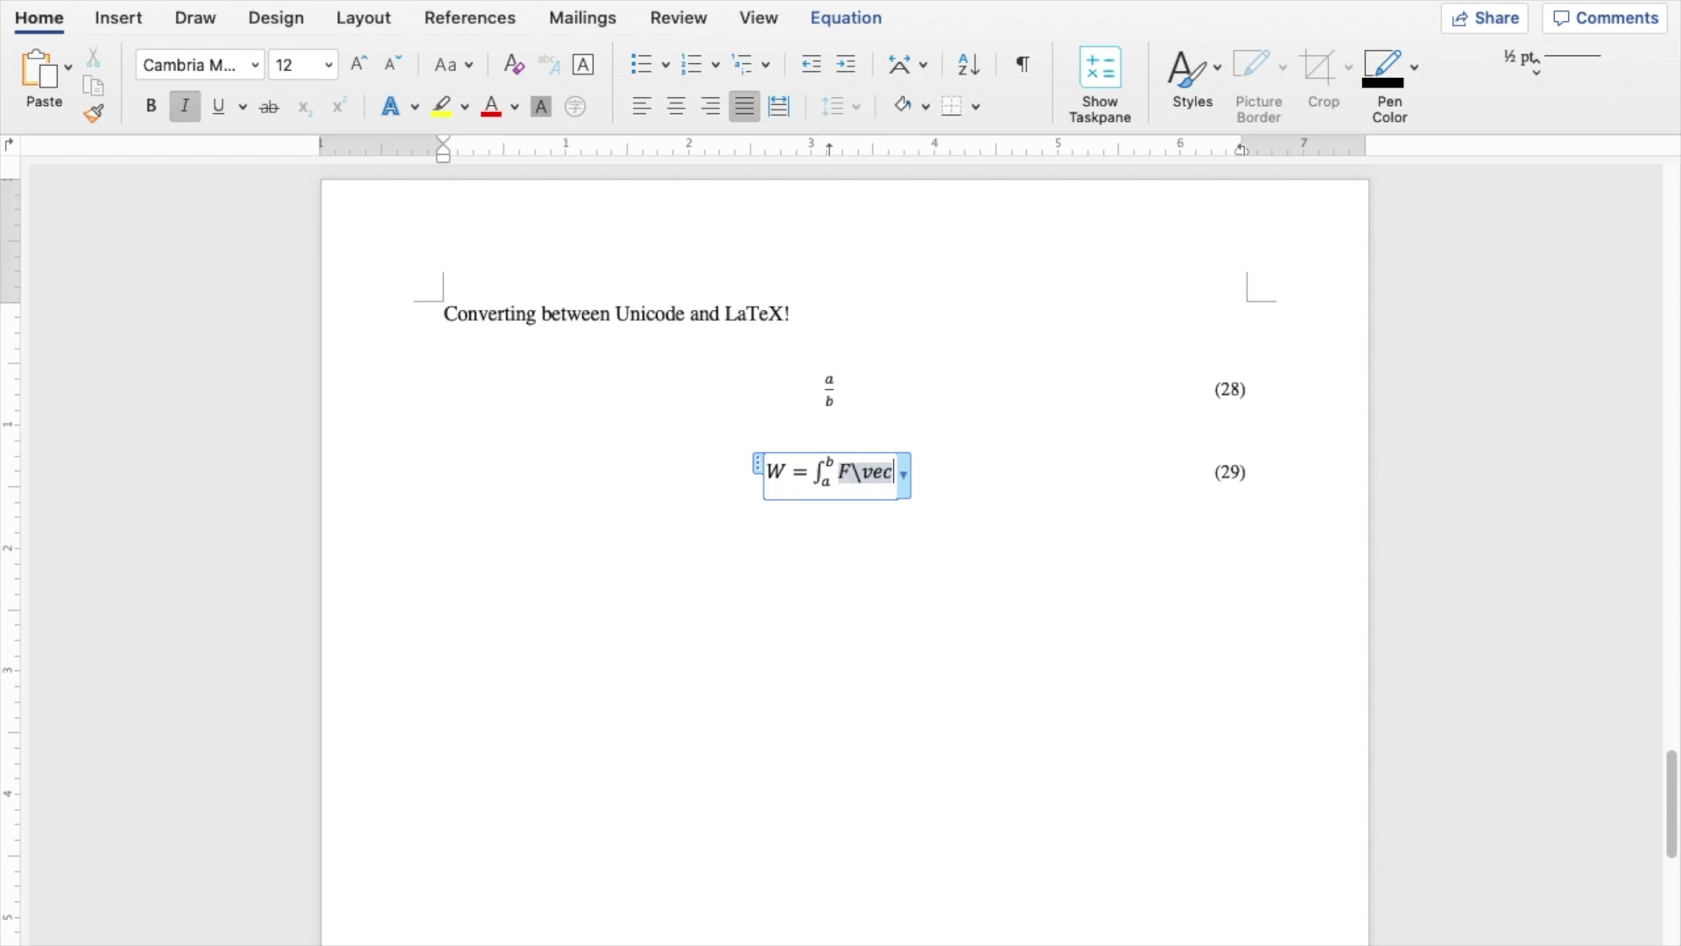
type(" \\cdot dx\\")
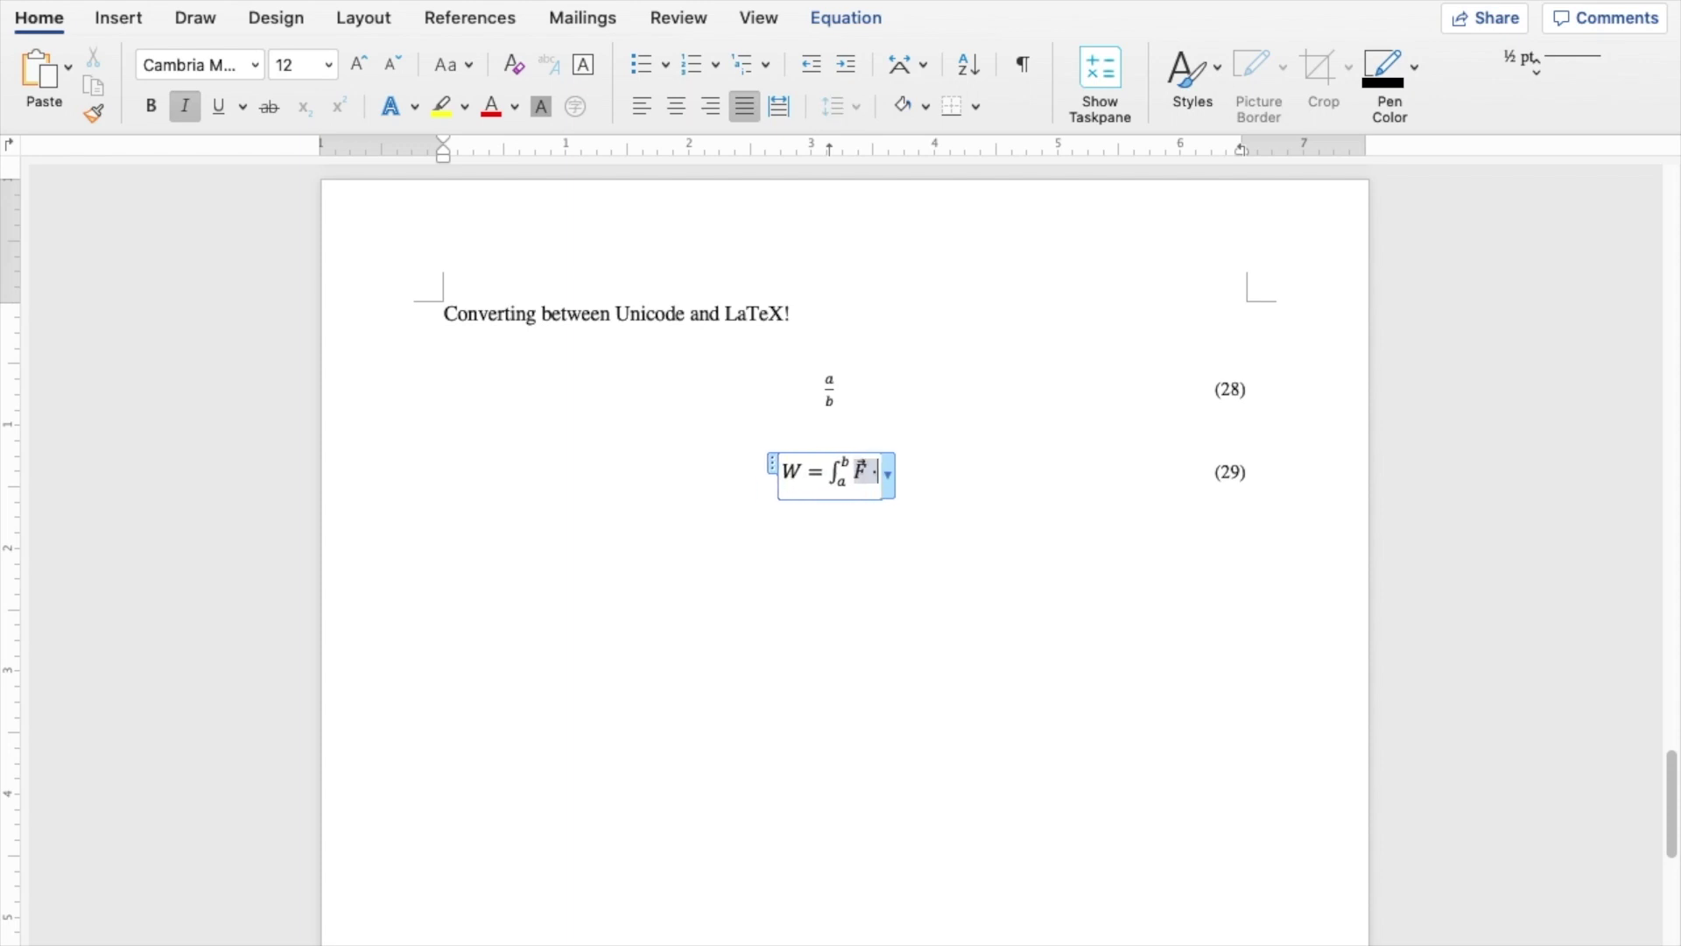
type("vec")
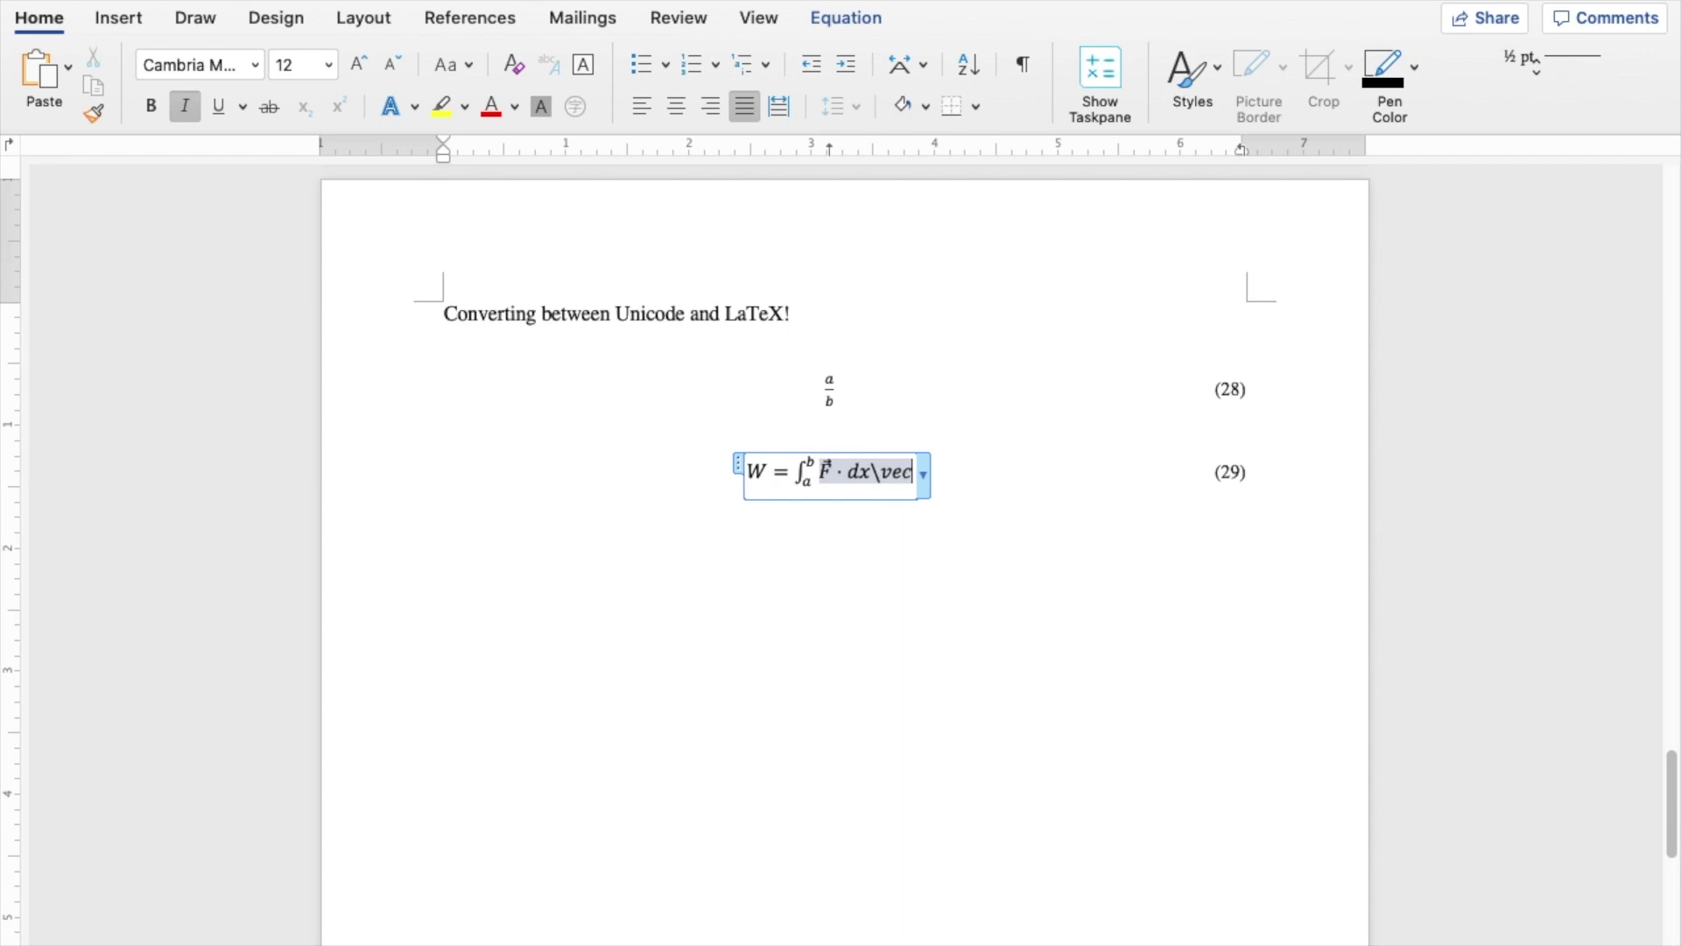
left_click(444, 511)
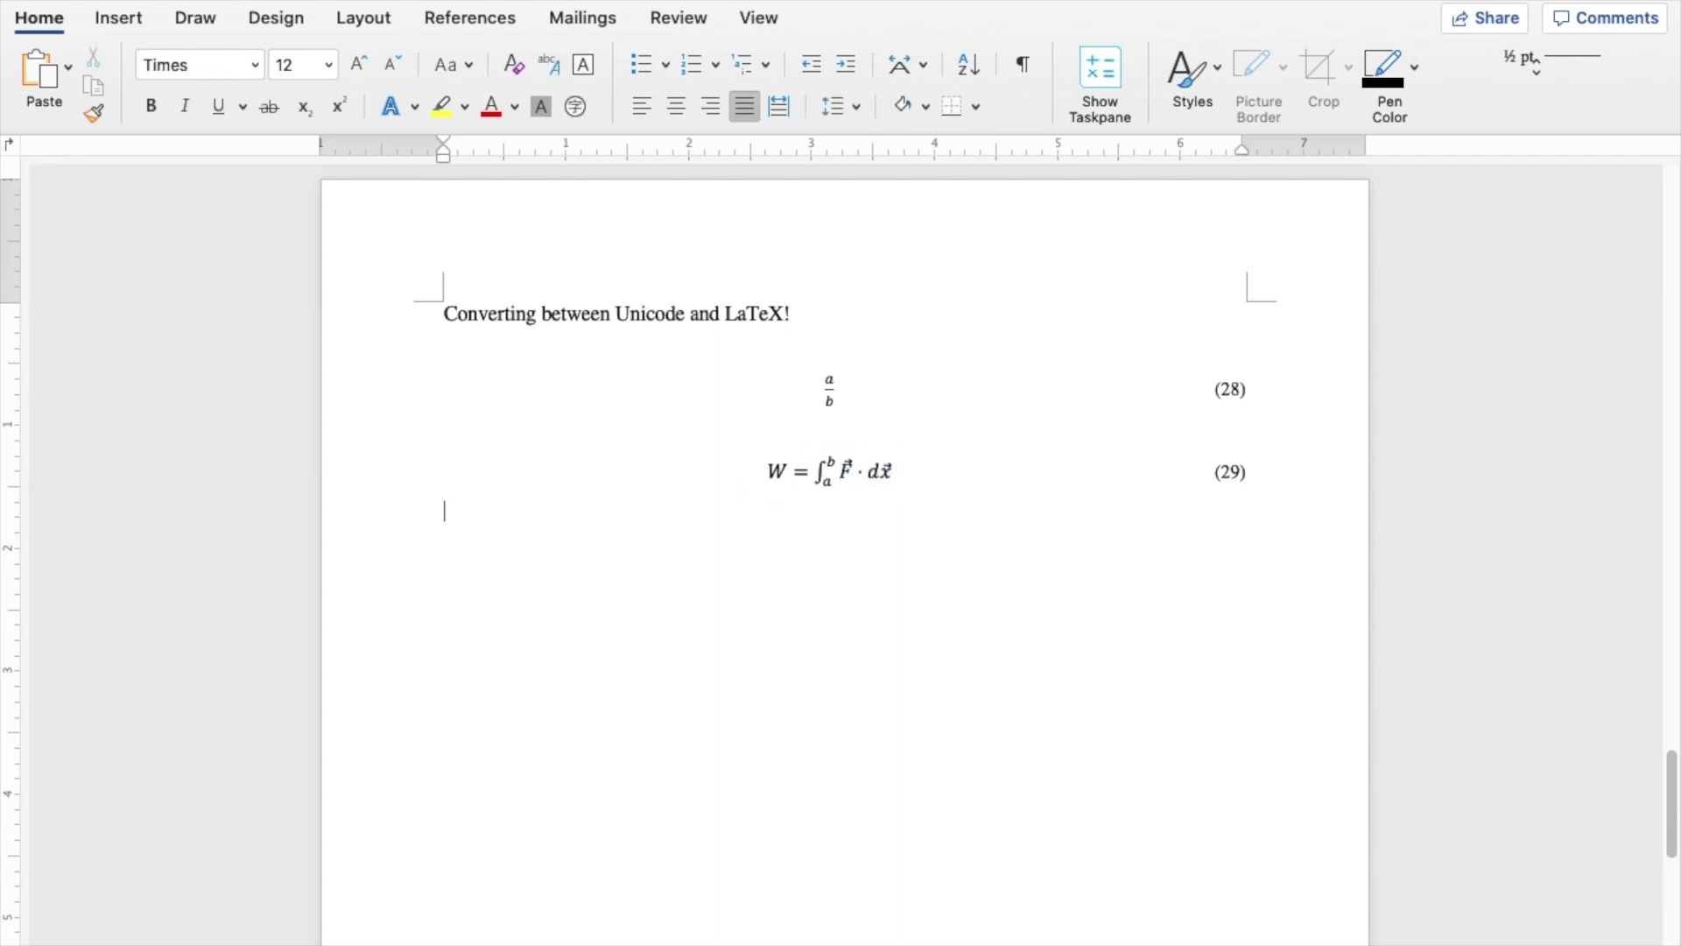
Step: Insert a third equation and begin it with script L = 1/2 η, giving η the superscript μν
key("Return")
key("ctrl+equal")
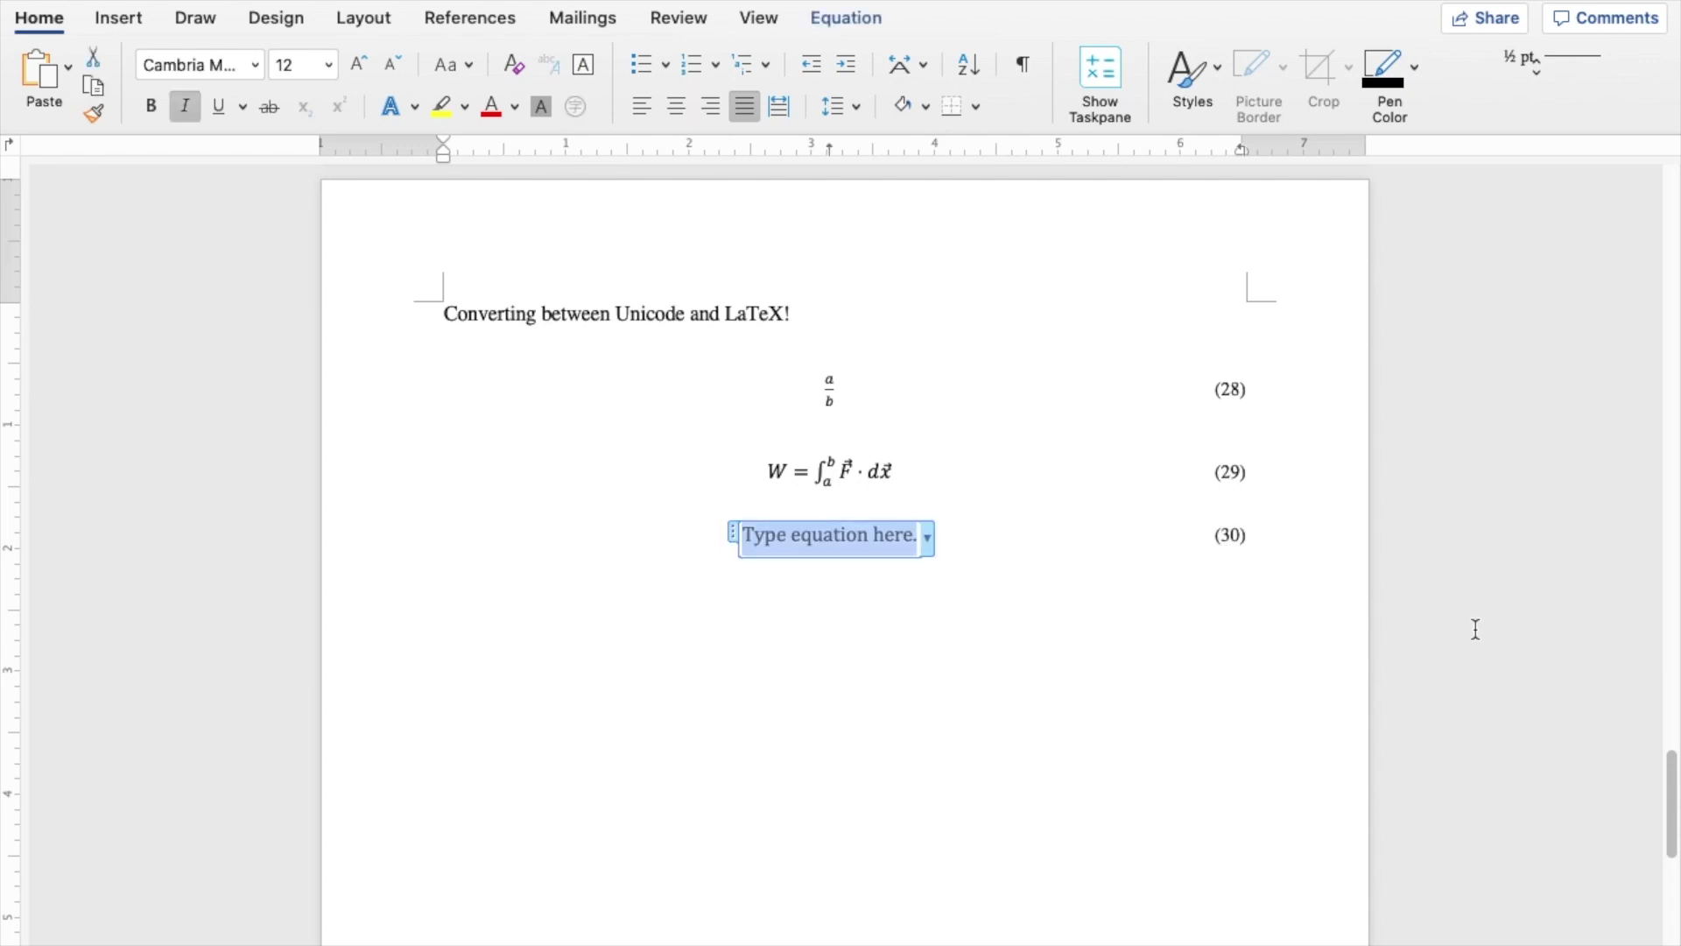
type("\\script")
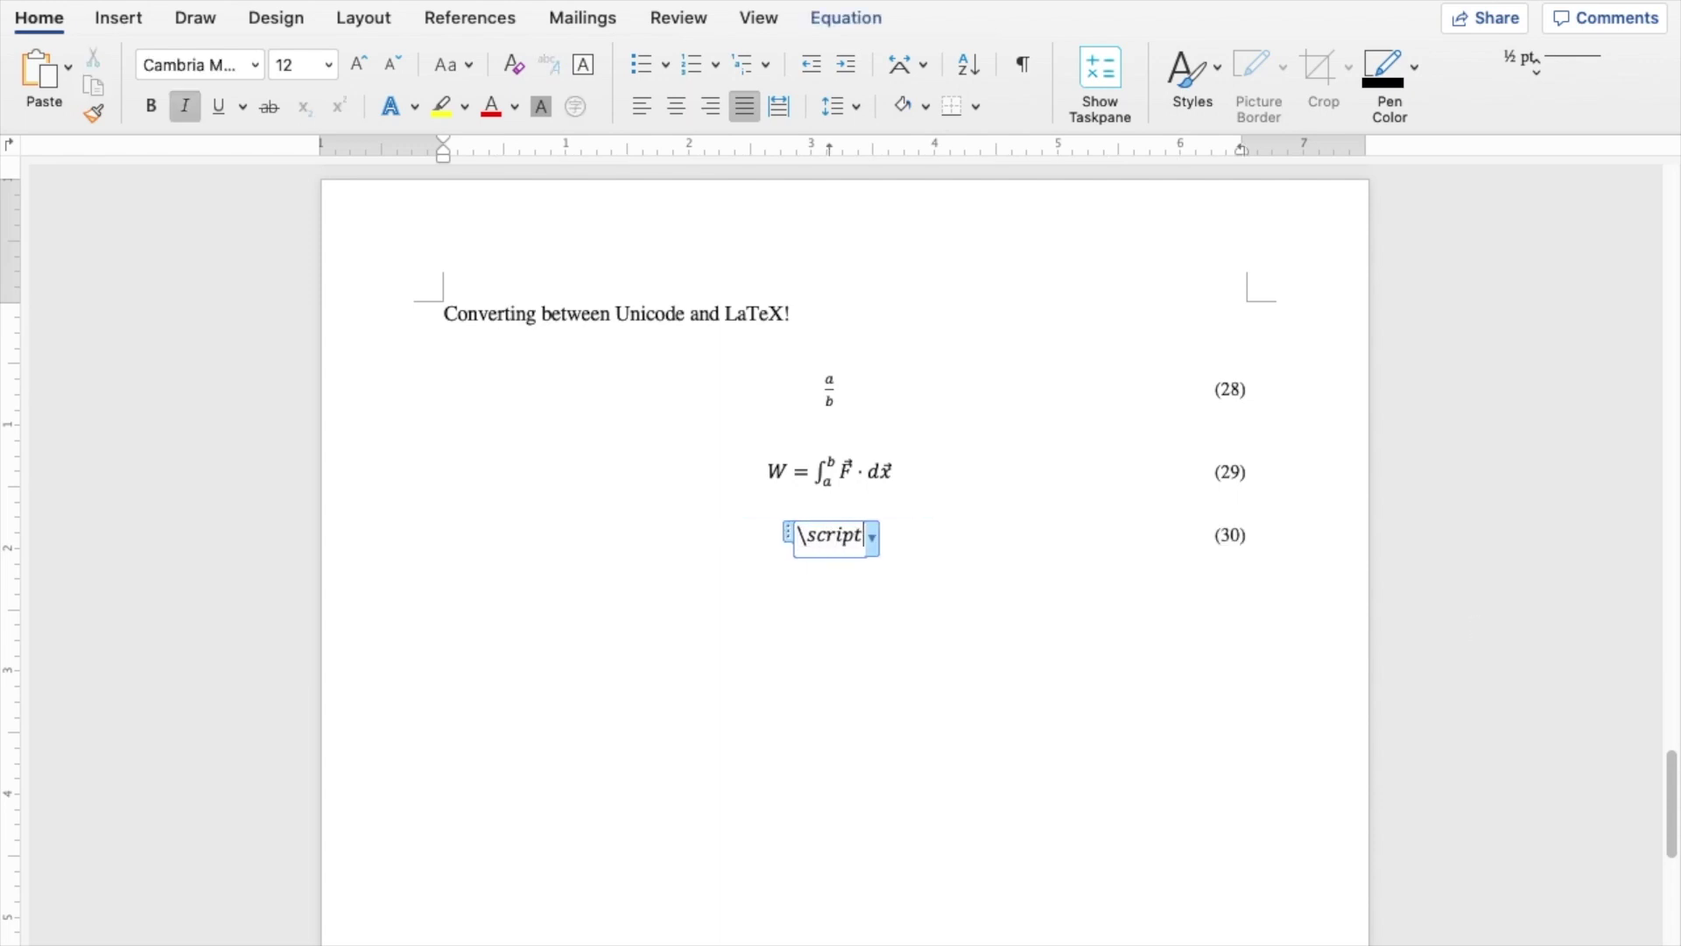
type("L =")
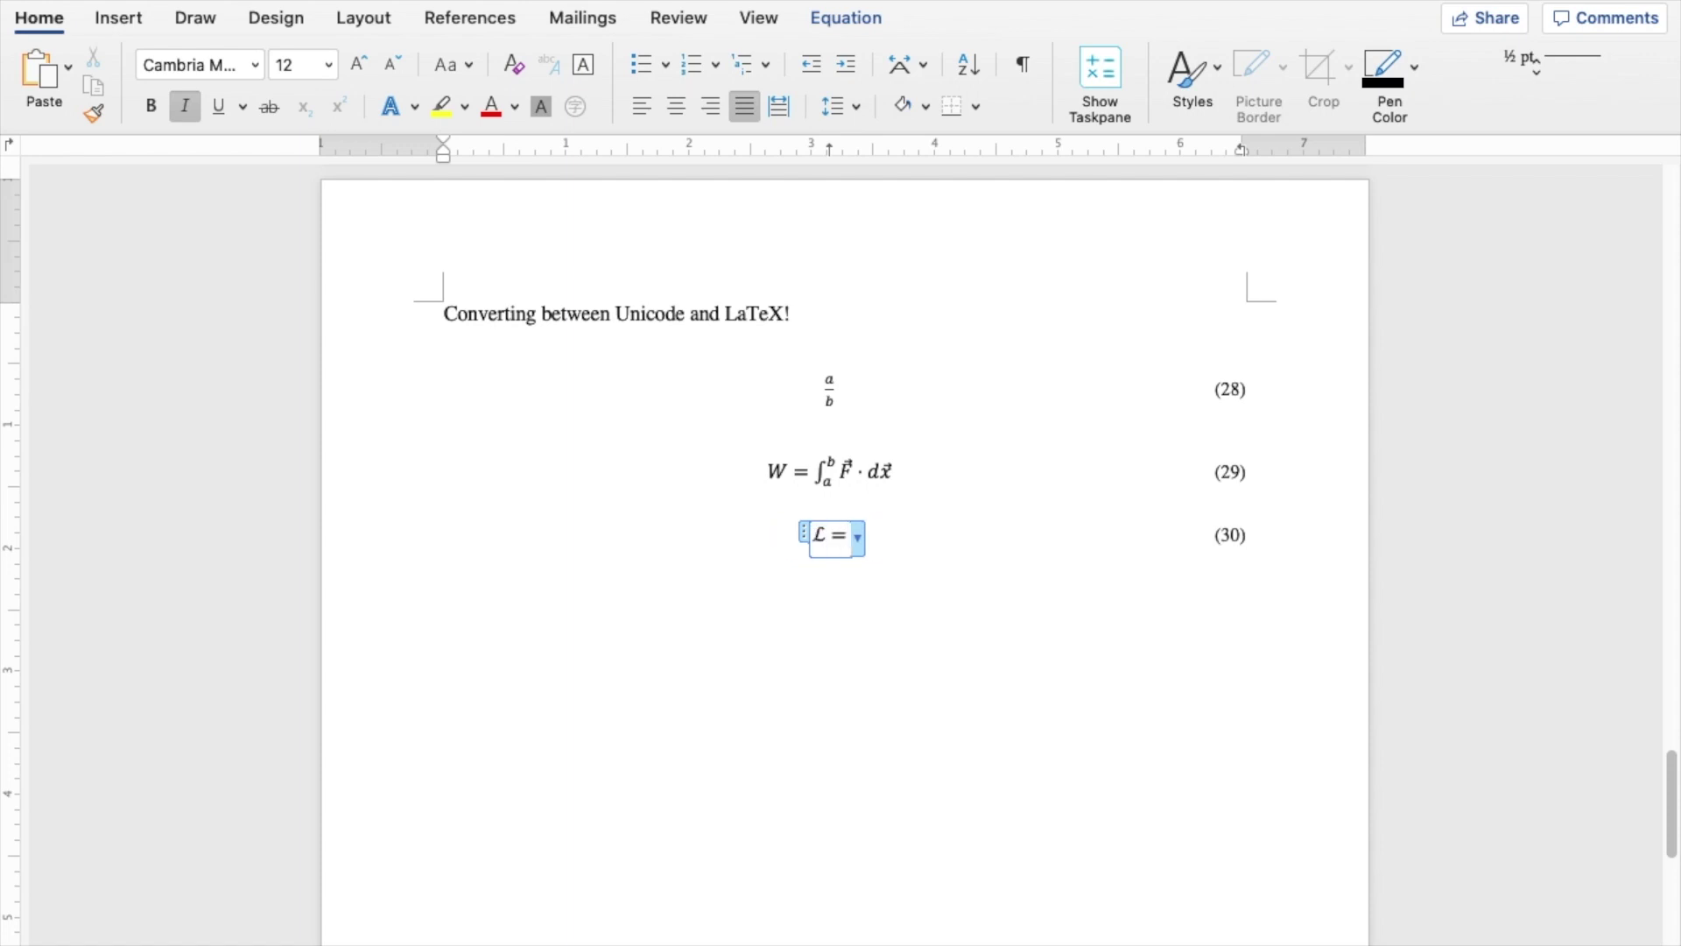
type("1")
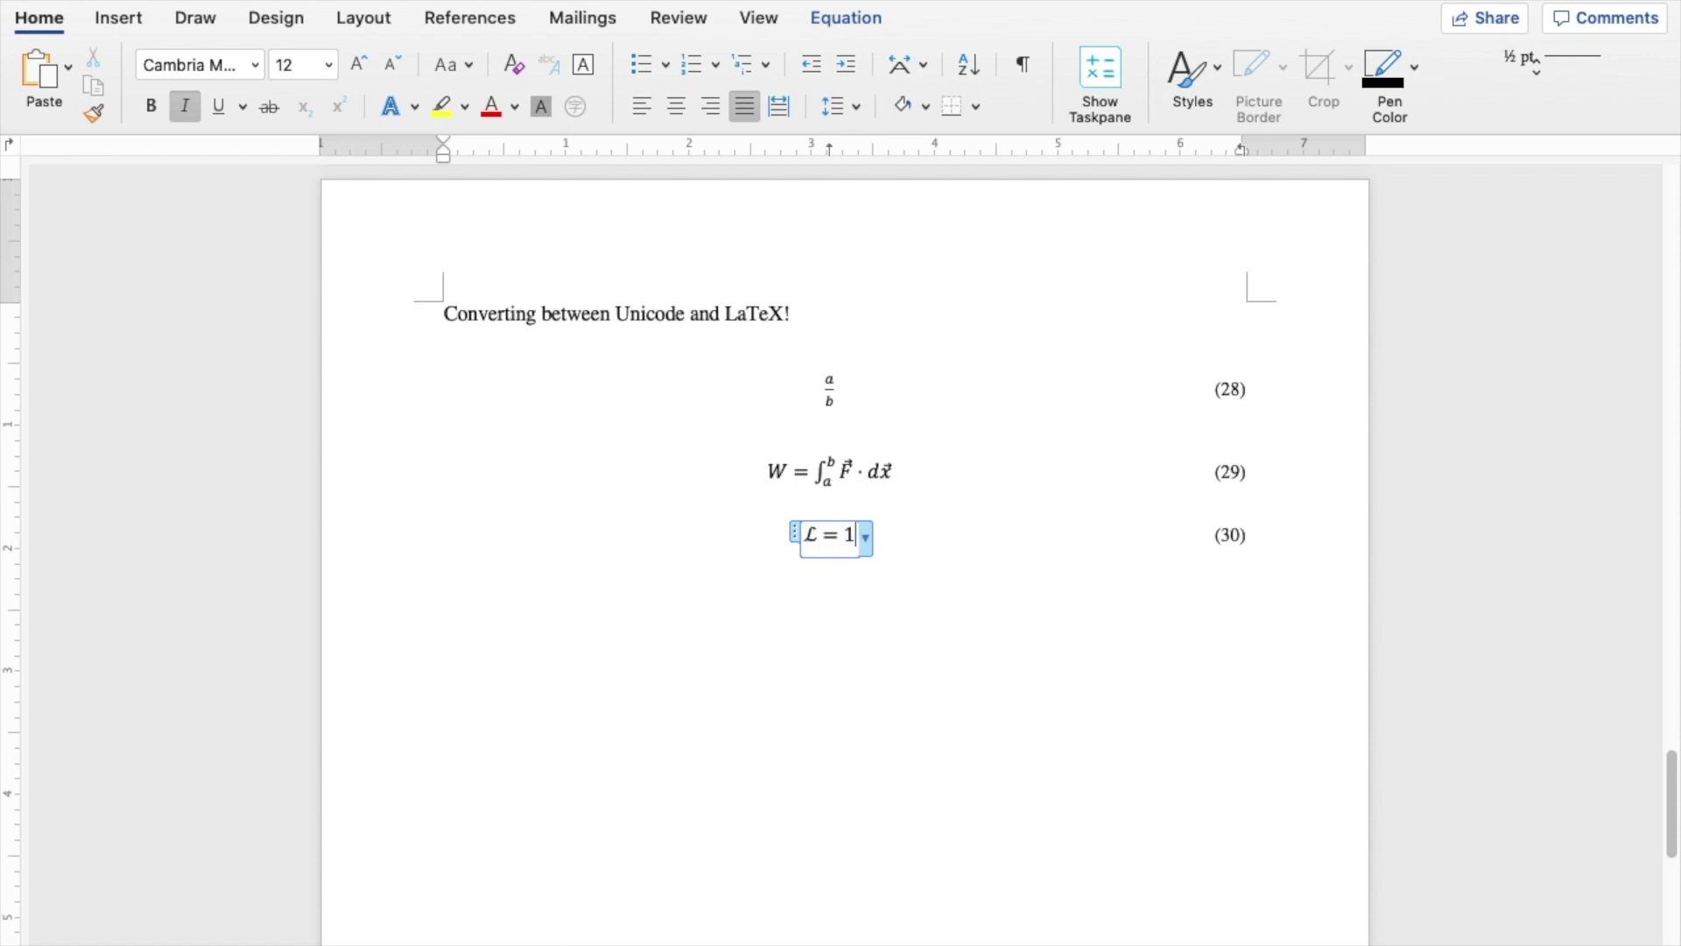
type("/2 \\eta ")
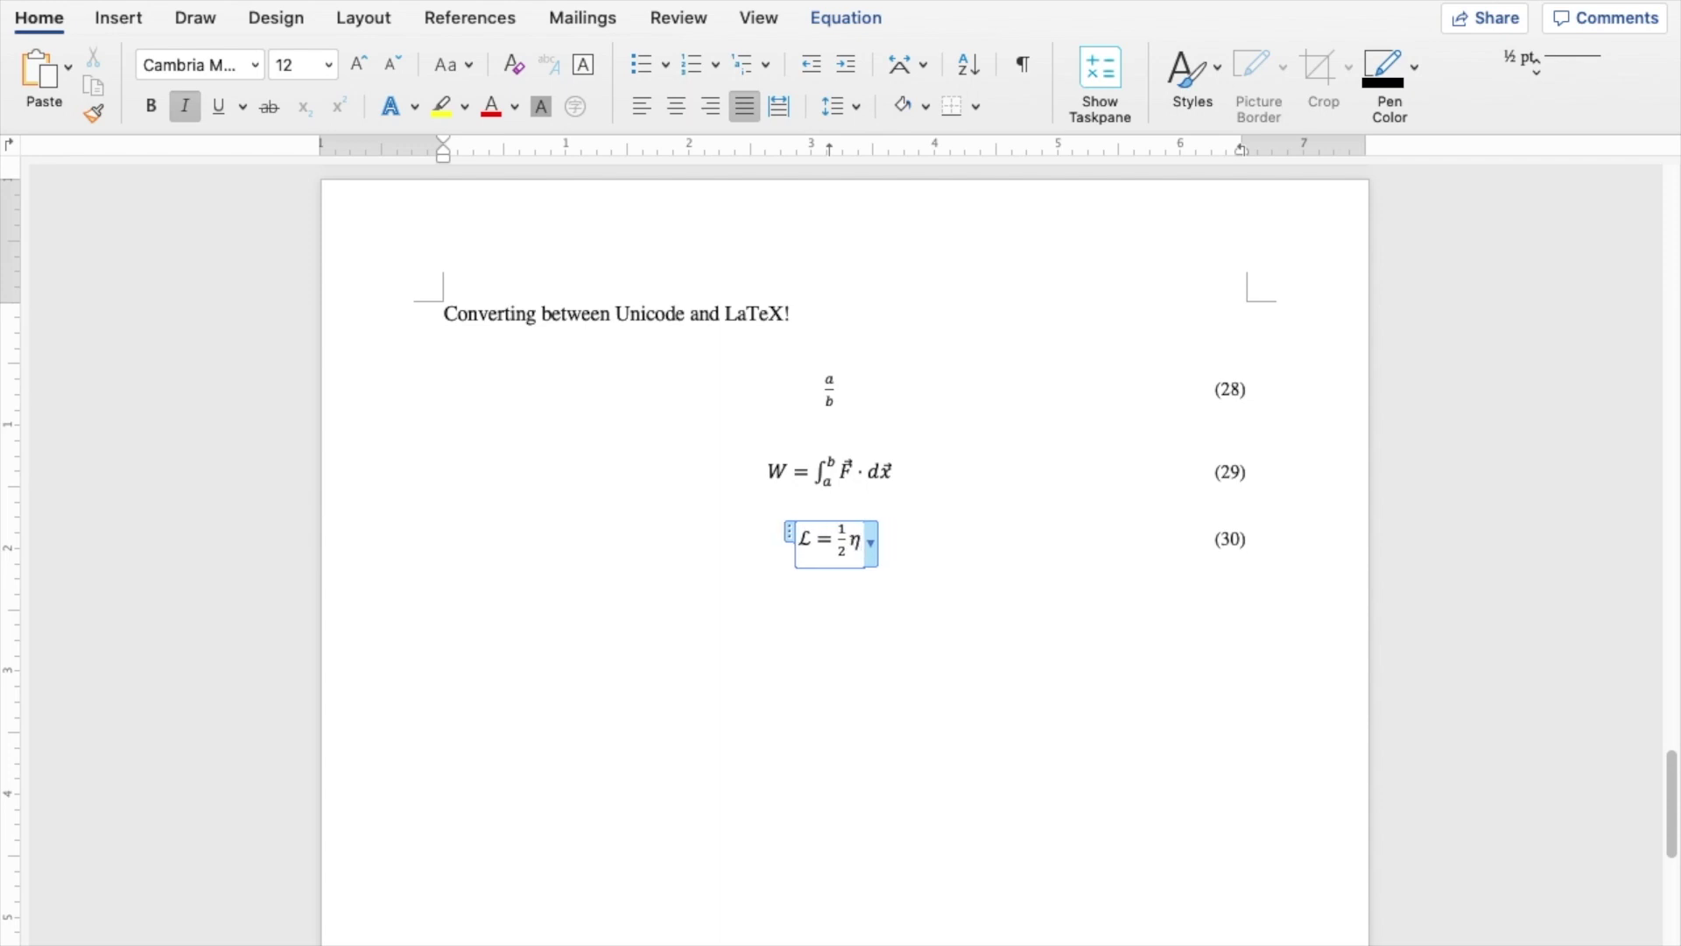
type("^\\my")
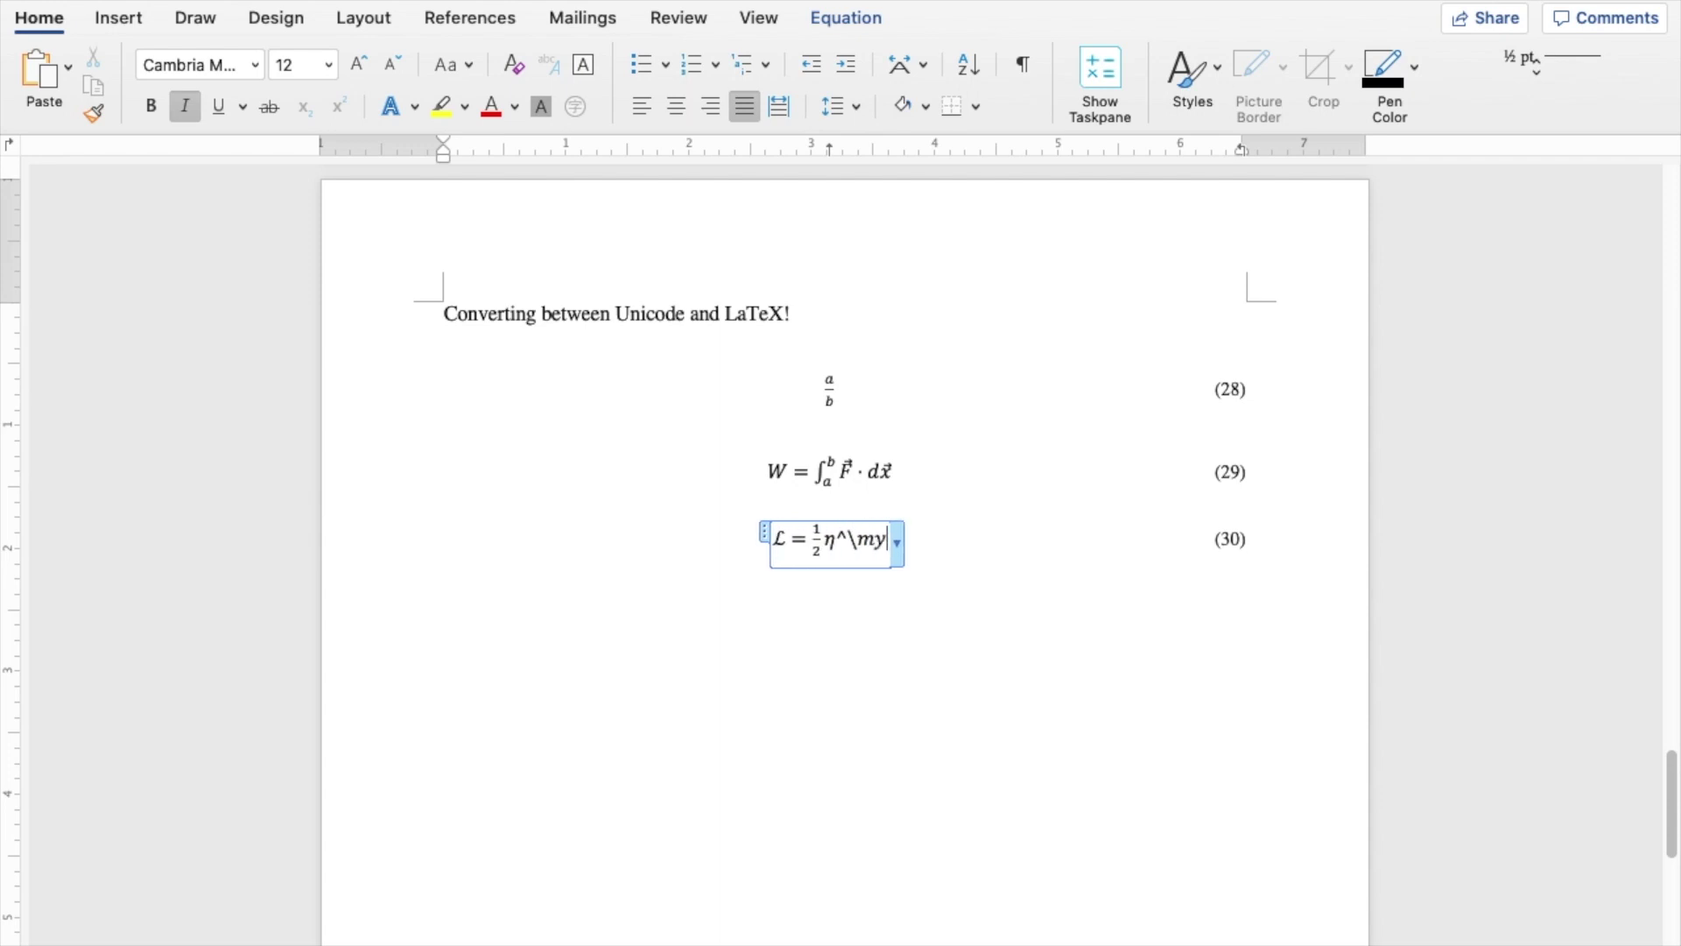
key("BackSpace")
type("u u")
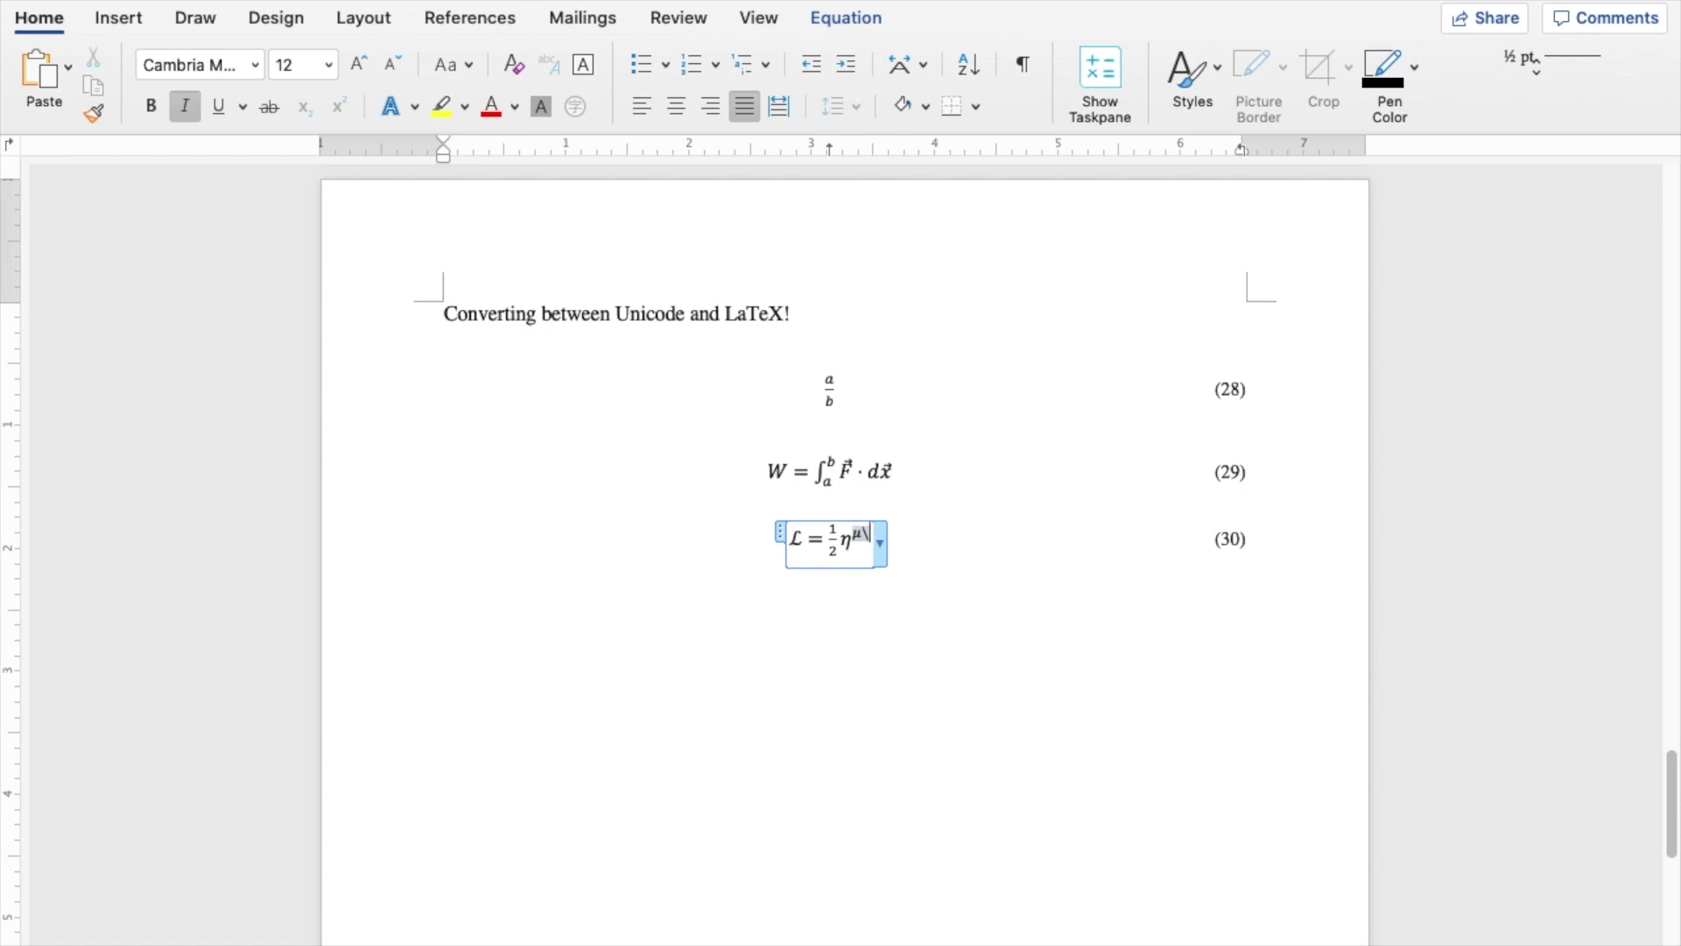
key("Right")
Step: Complete the script L equation with ∂_μ ϕ ∂_ν ϕ − 1/2 m^2 ϕ
type("\\partial_\\mu")
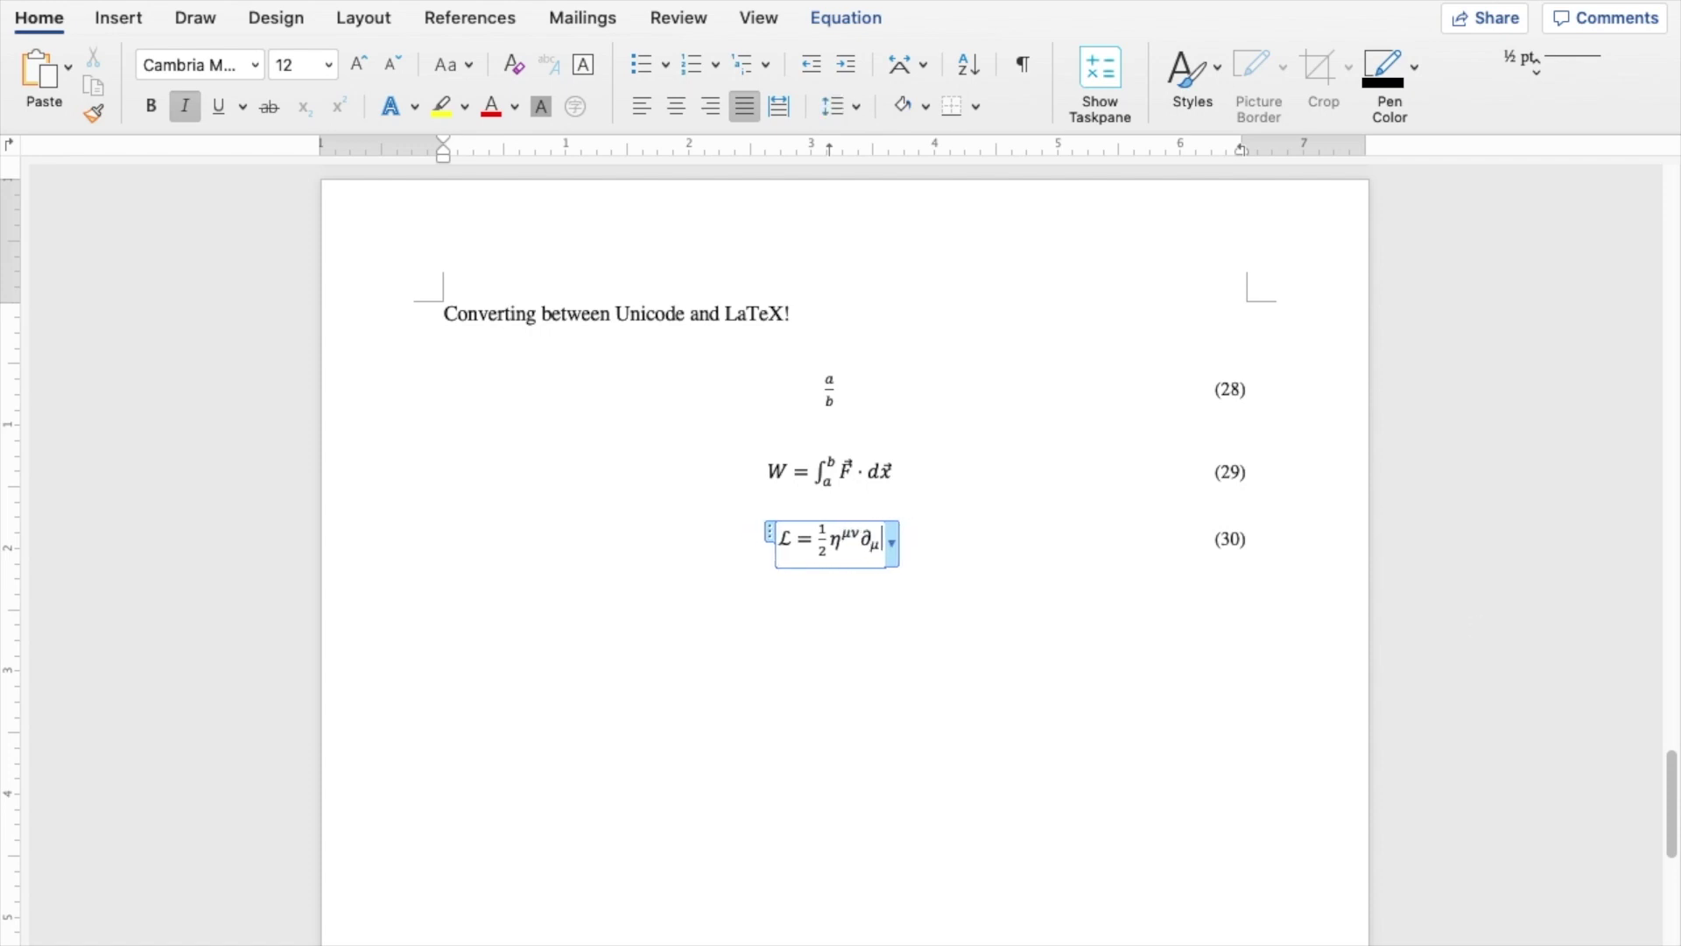
type(" \\phi ")
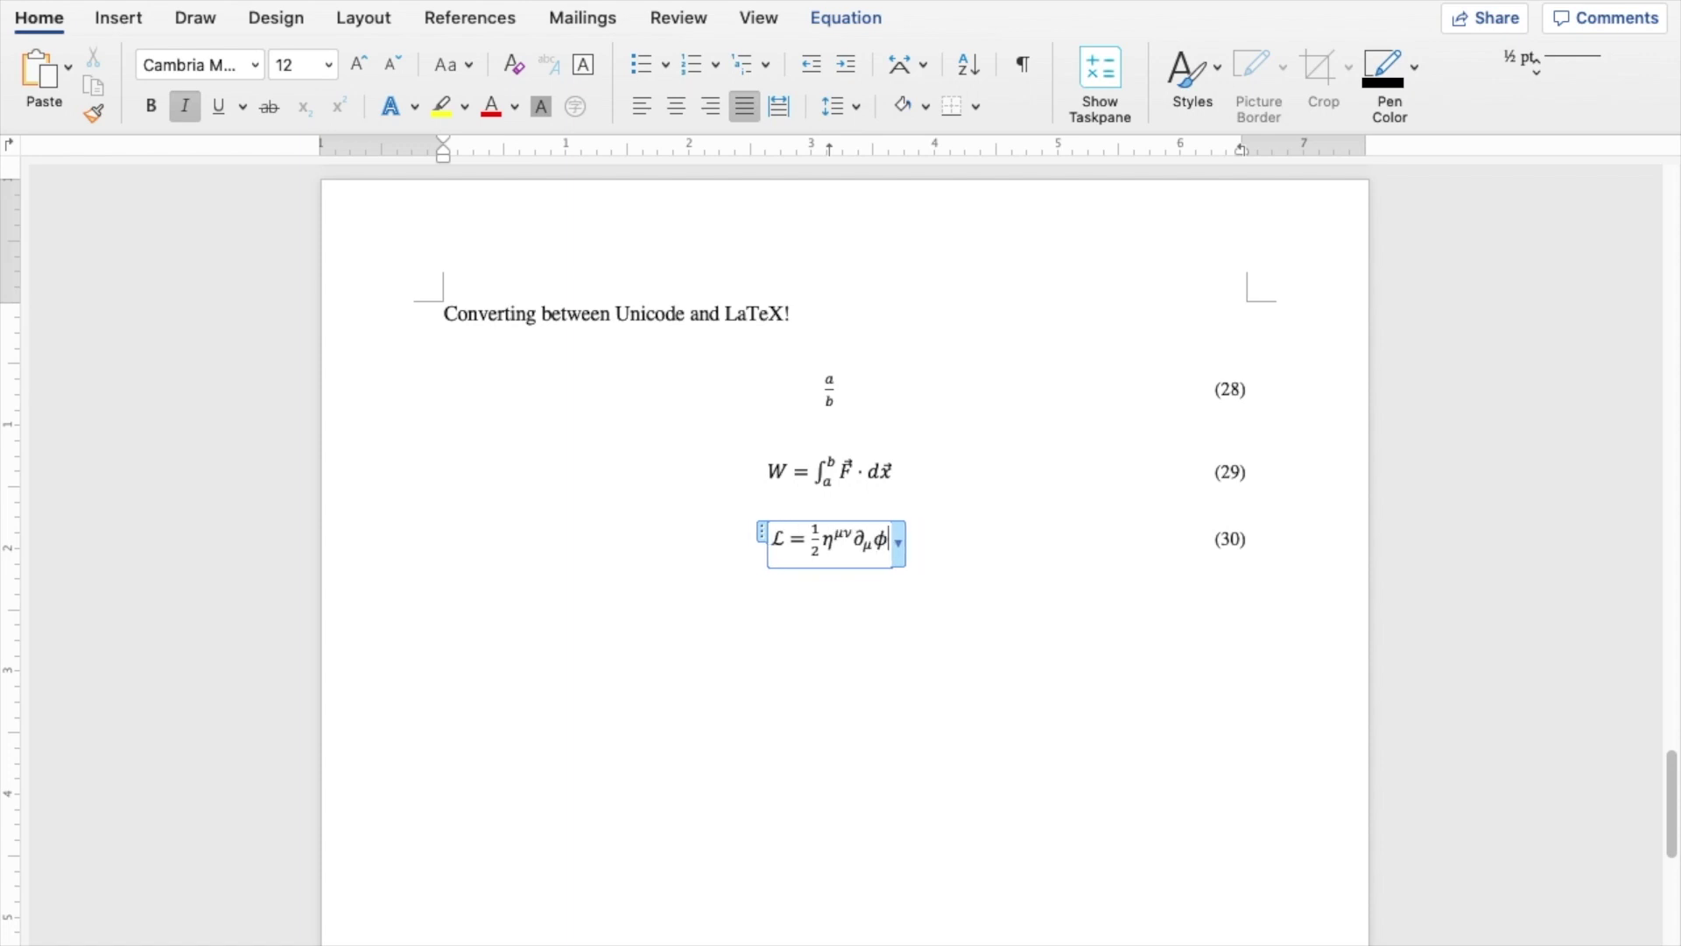
type("\\partial ")
type("_v")
type("\\ph")
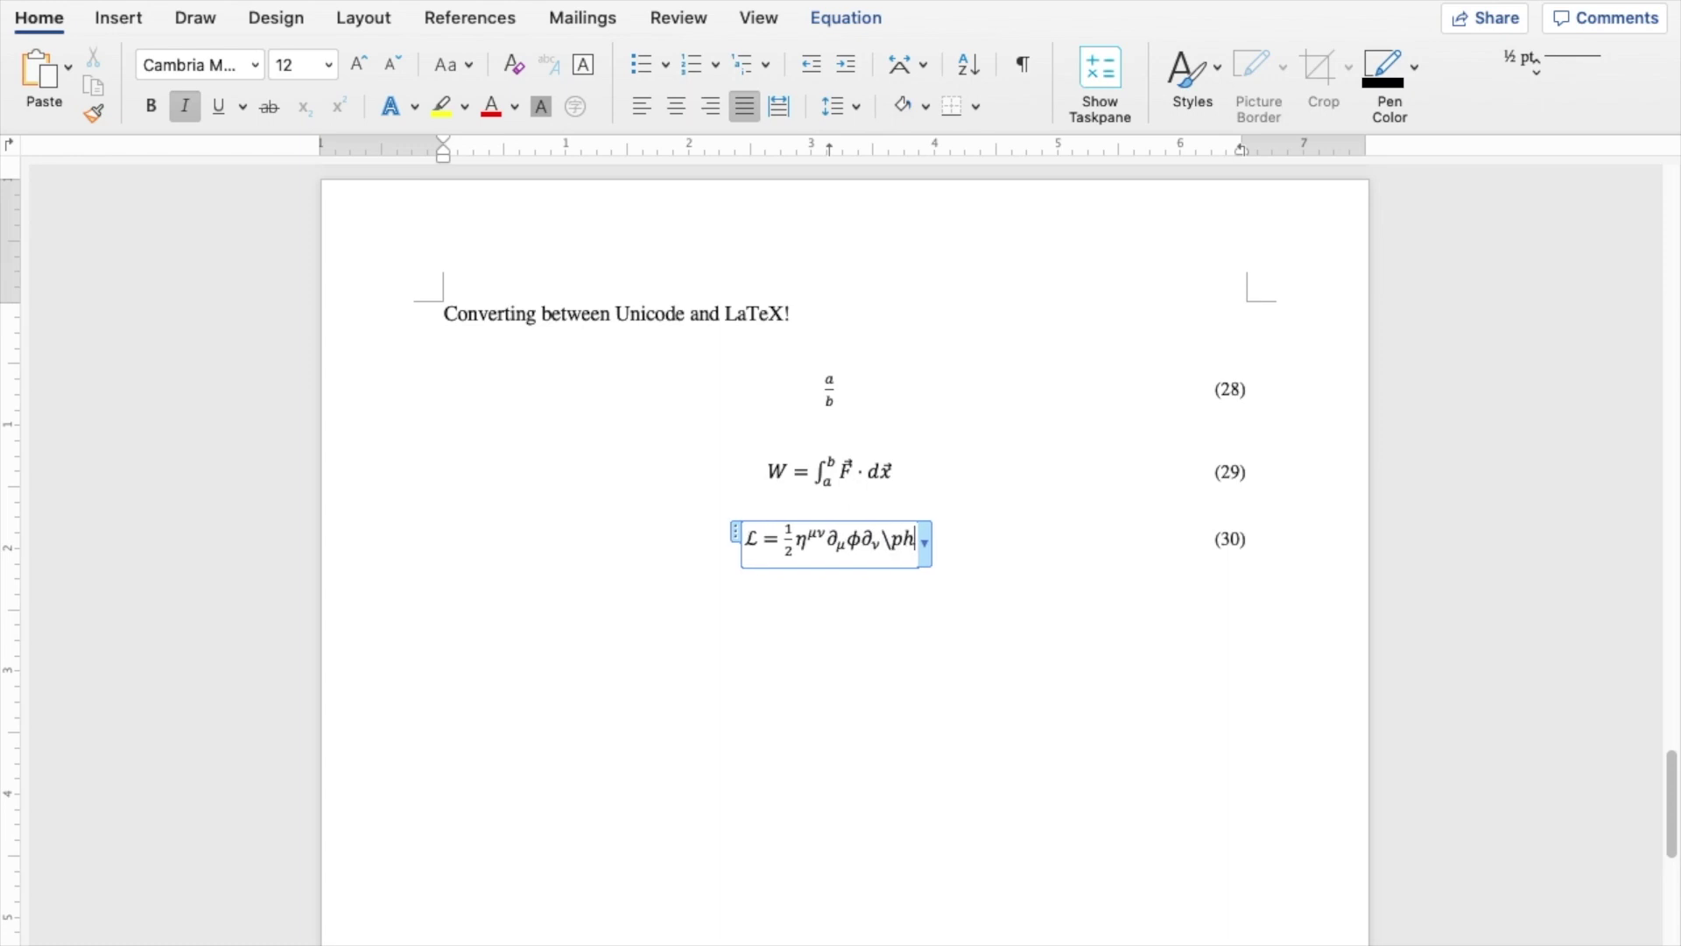
type("i -1/2 ")
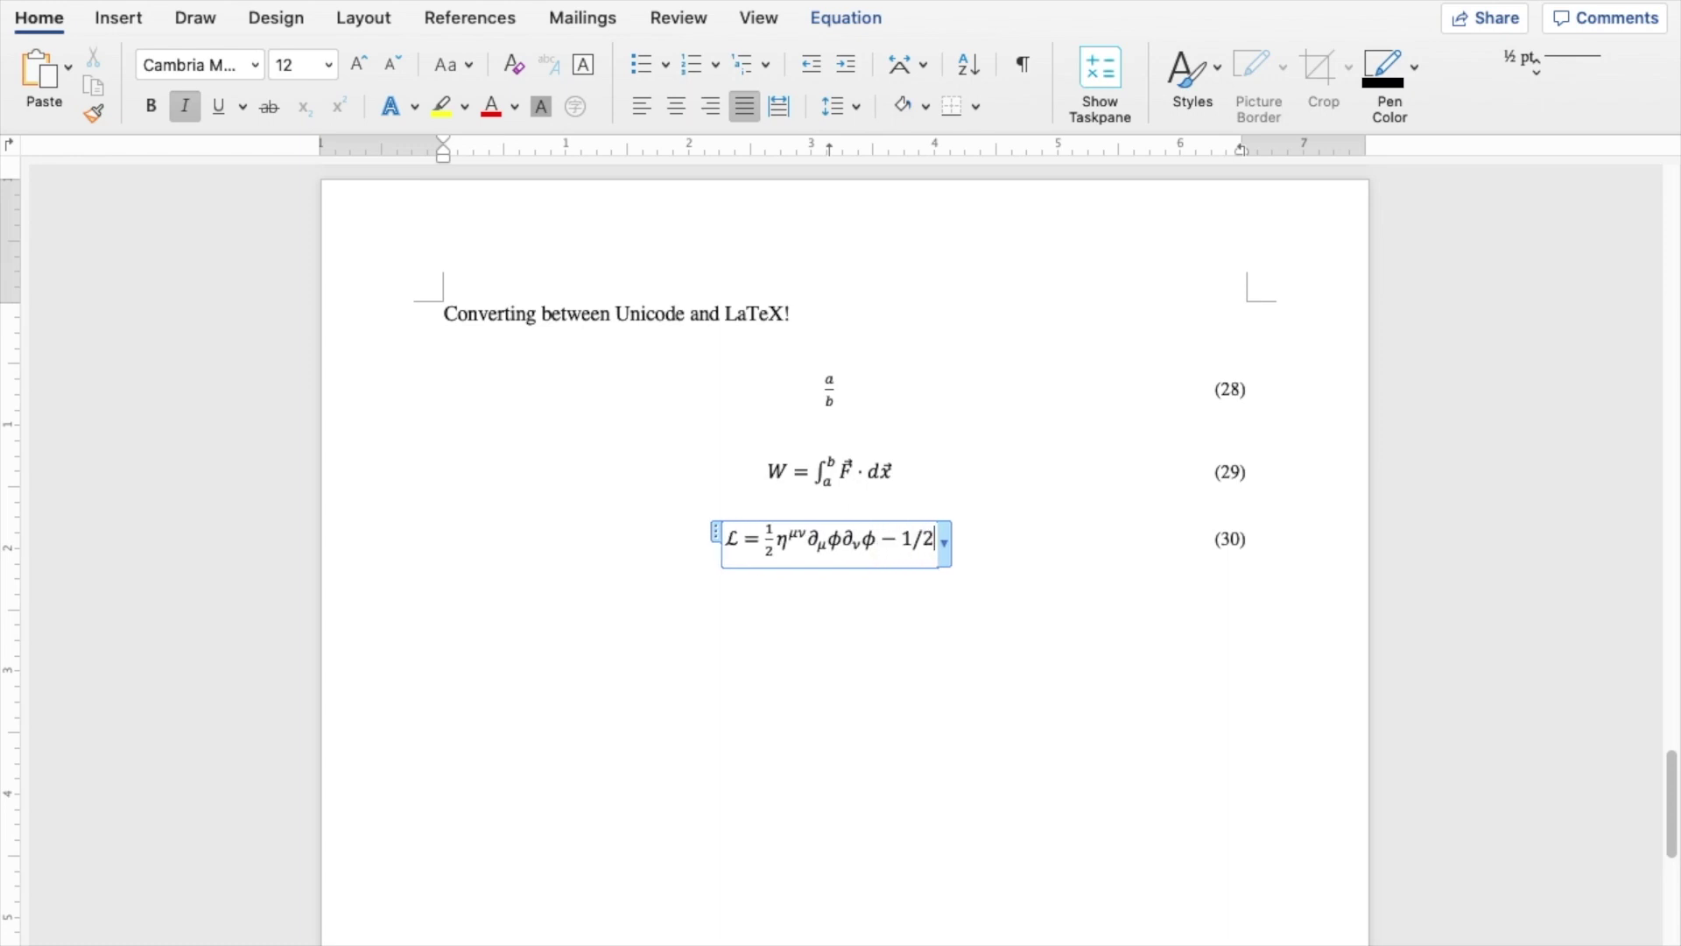
type("m^2 \\phi")
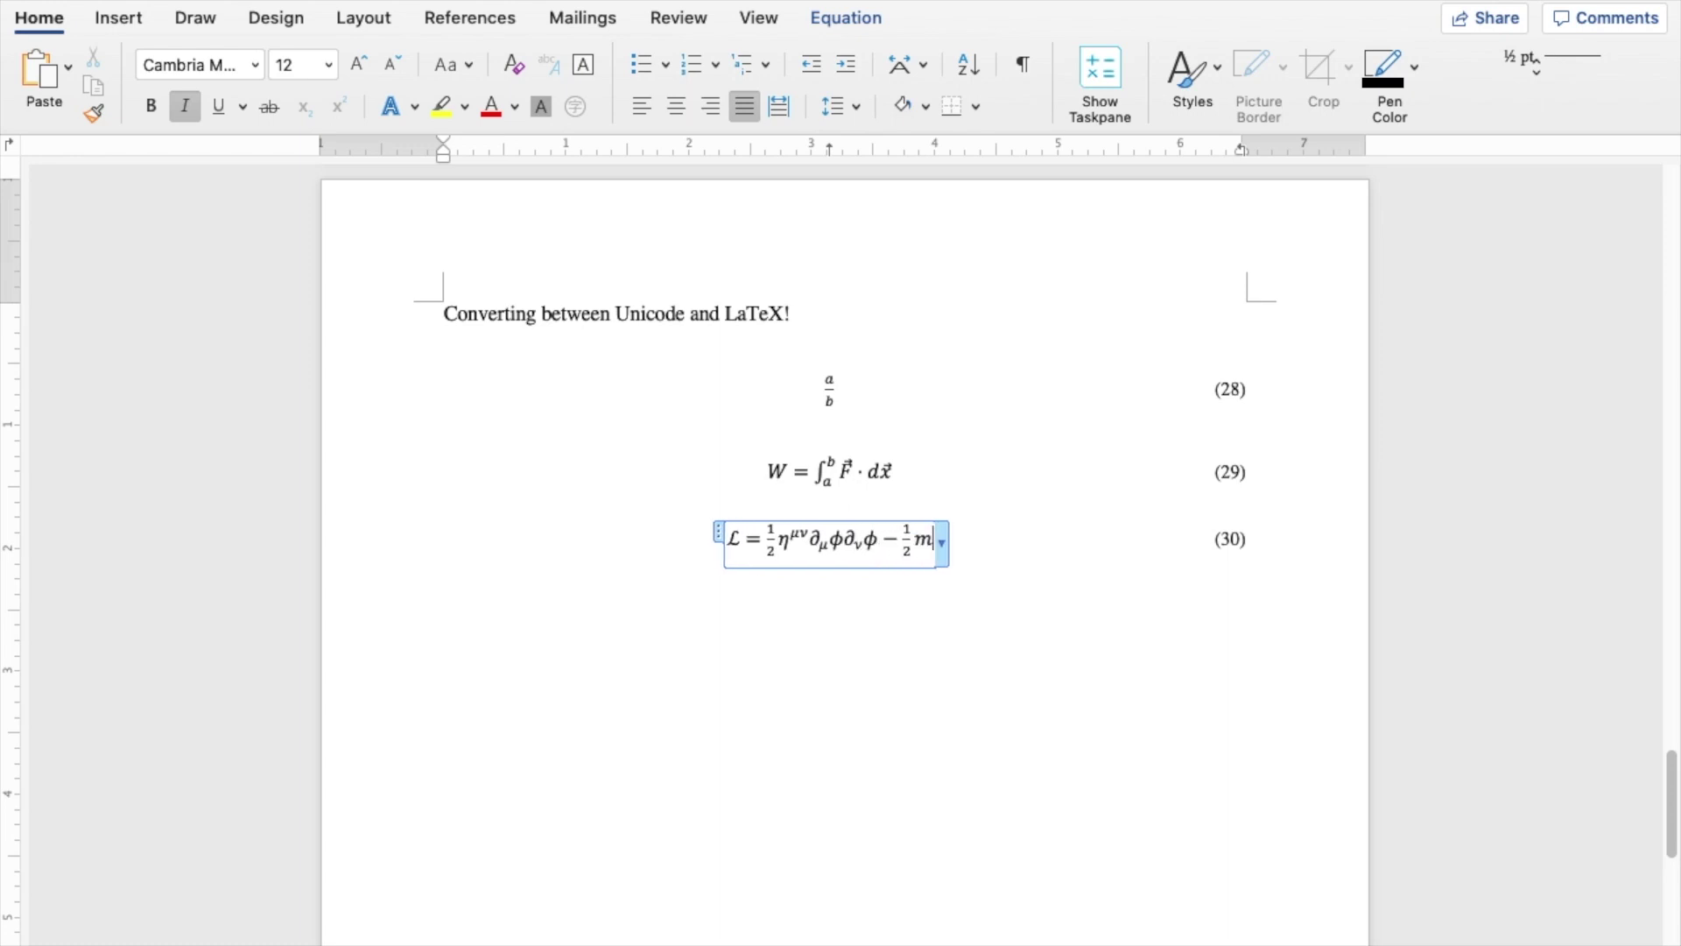
key("Return")
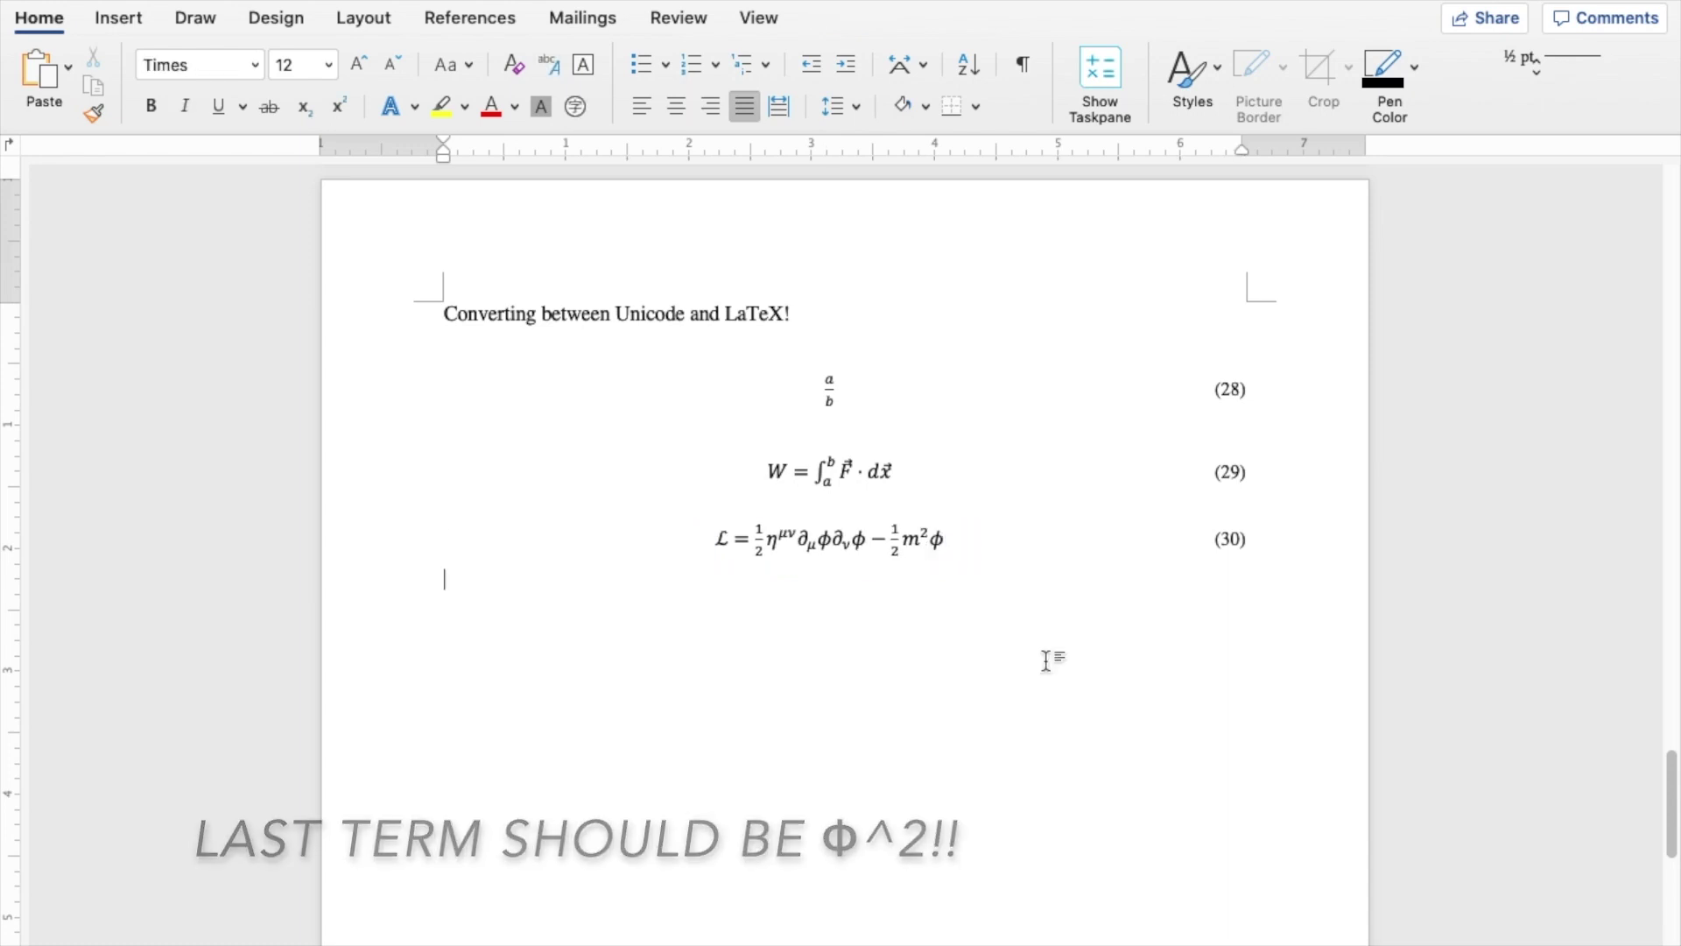
Step: Edit the a/b fraction, squaring the numerator a and cubing the denominator b
key("Up")
key("Up")
key("Up")
key("Up")
key("Up")
key("Up")
key("Up")
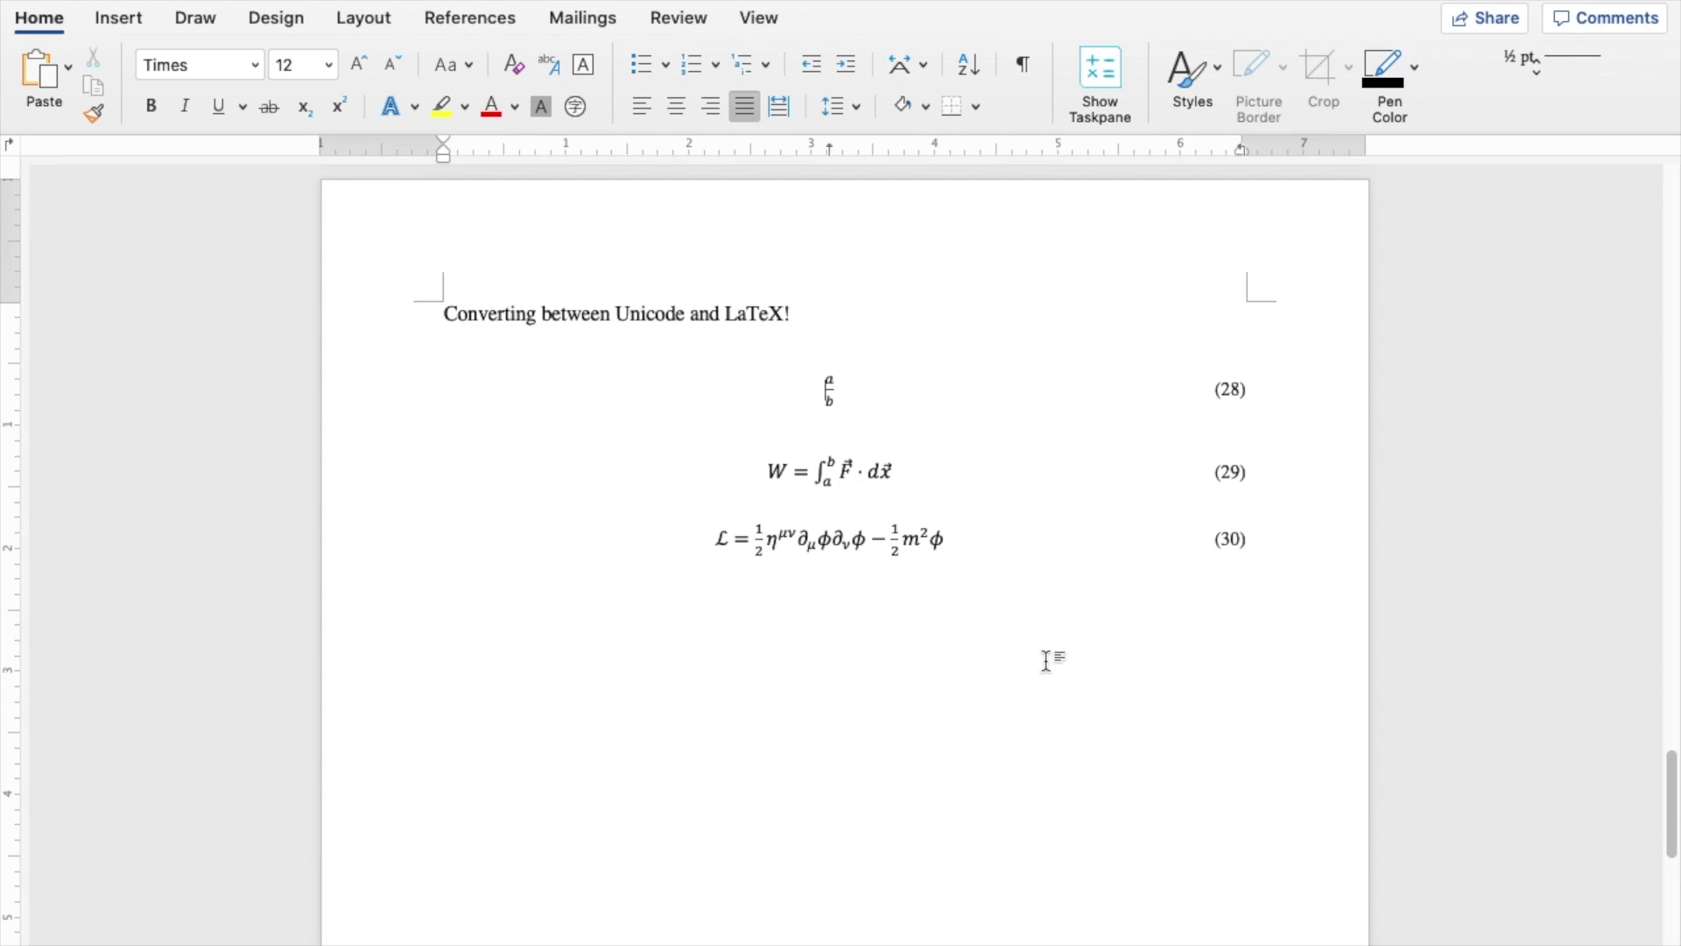
key("Right")
key("Right")
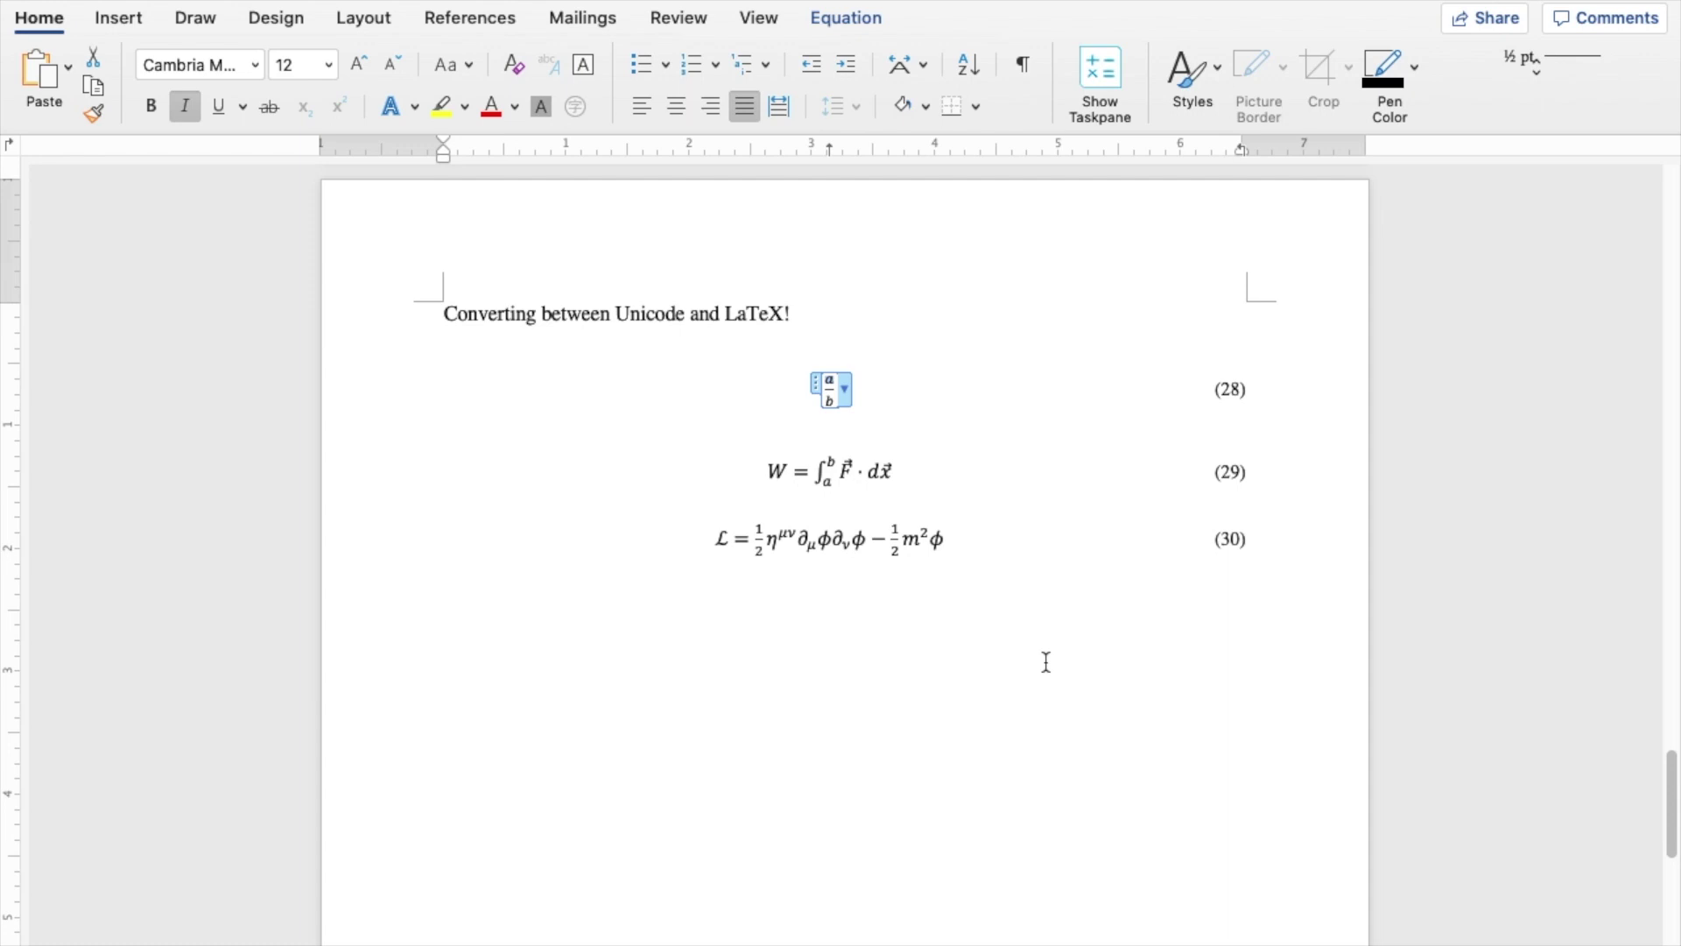
key("Right")
type("^2")
key("Down")
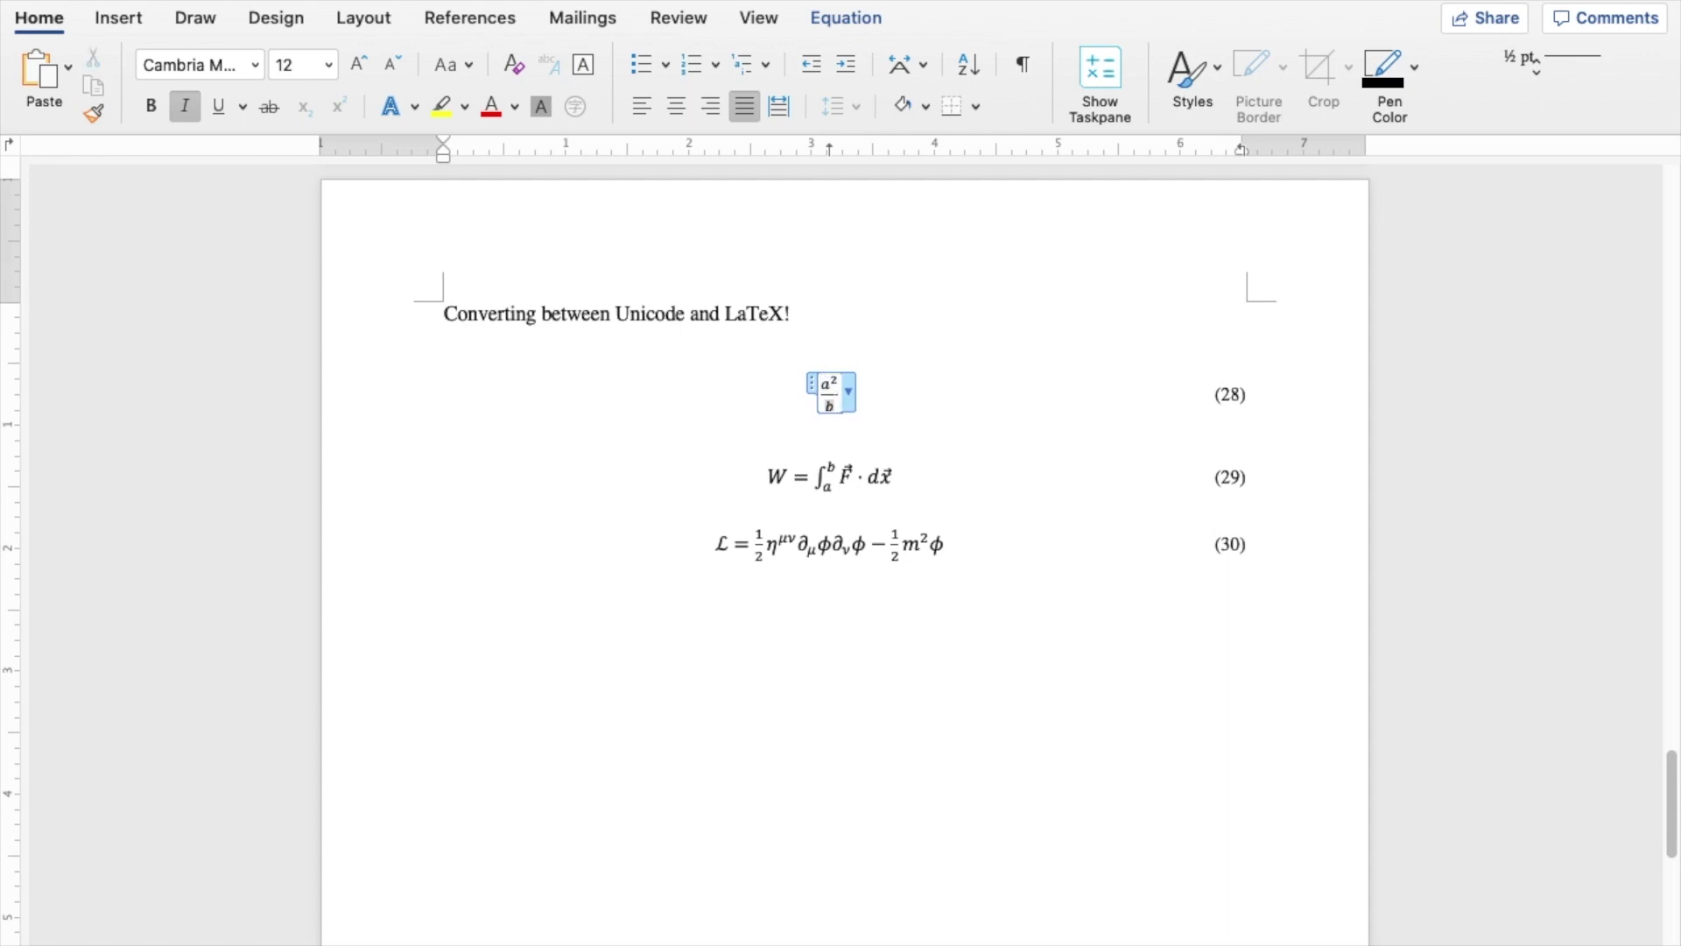
type("^3")
Step: Replace the equals sign in the W equation with the equivalence symbol ≡
key("Down")
key("Down")
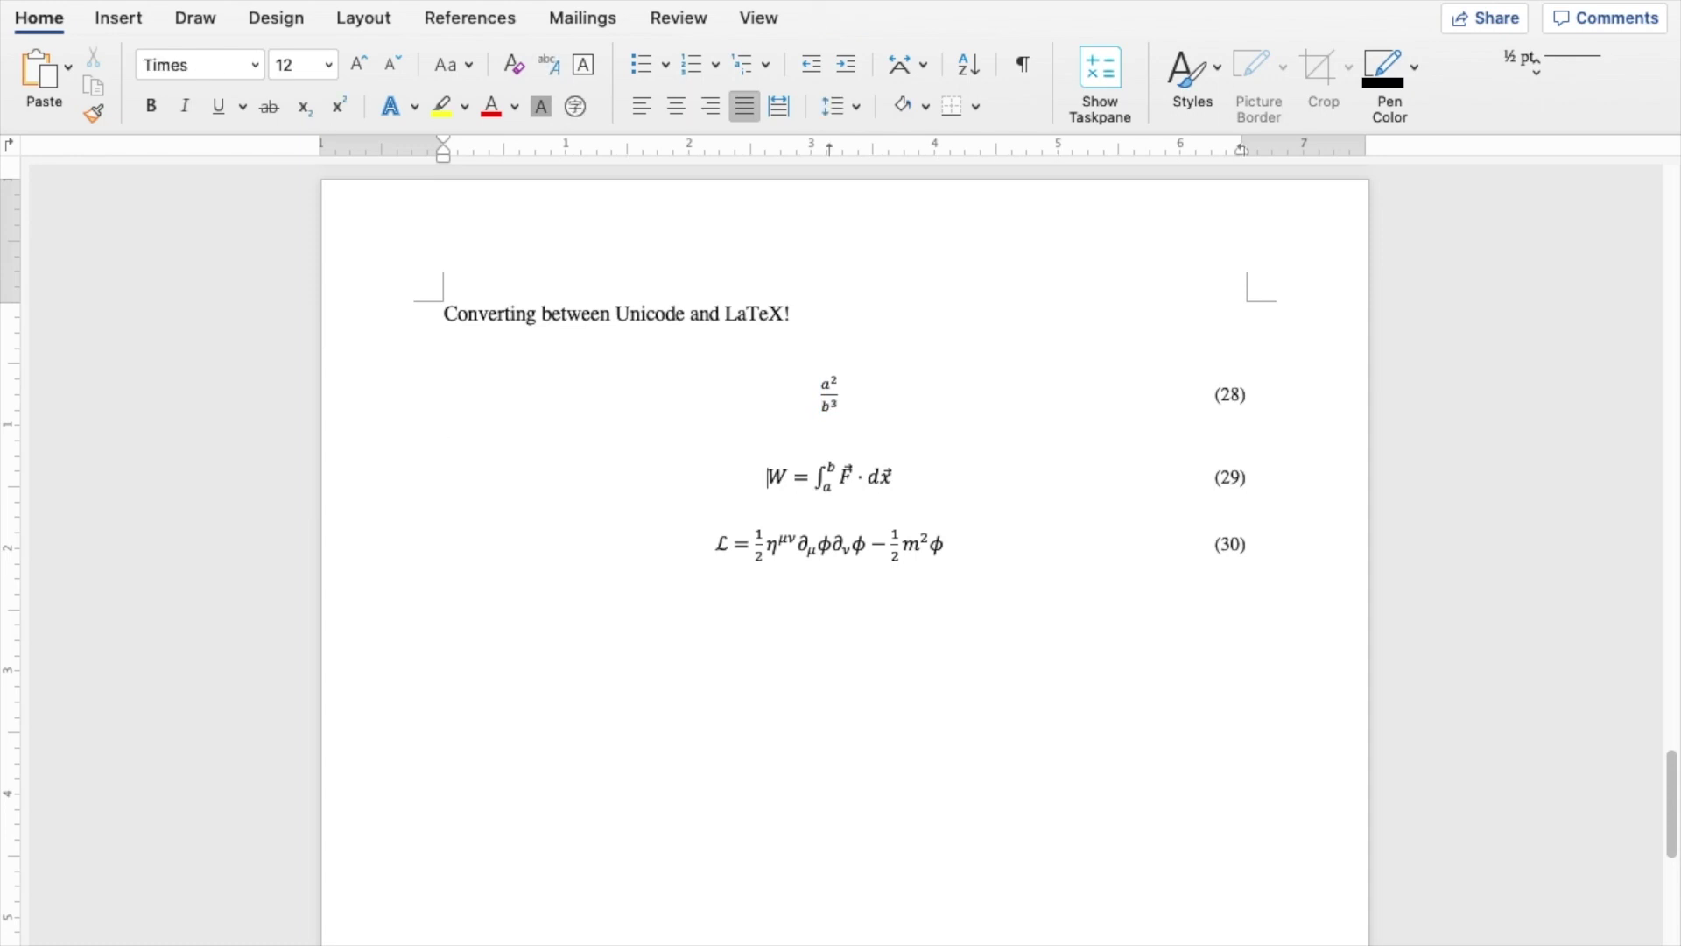
key("Right")
key("Right")
key("Right")
key("shift+Left")
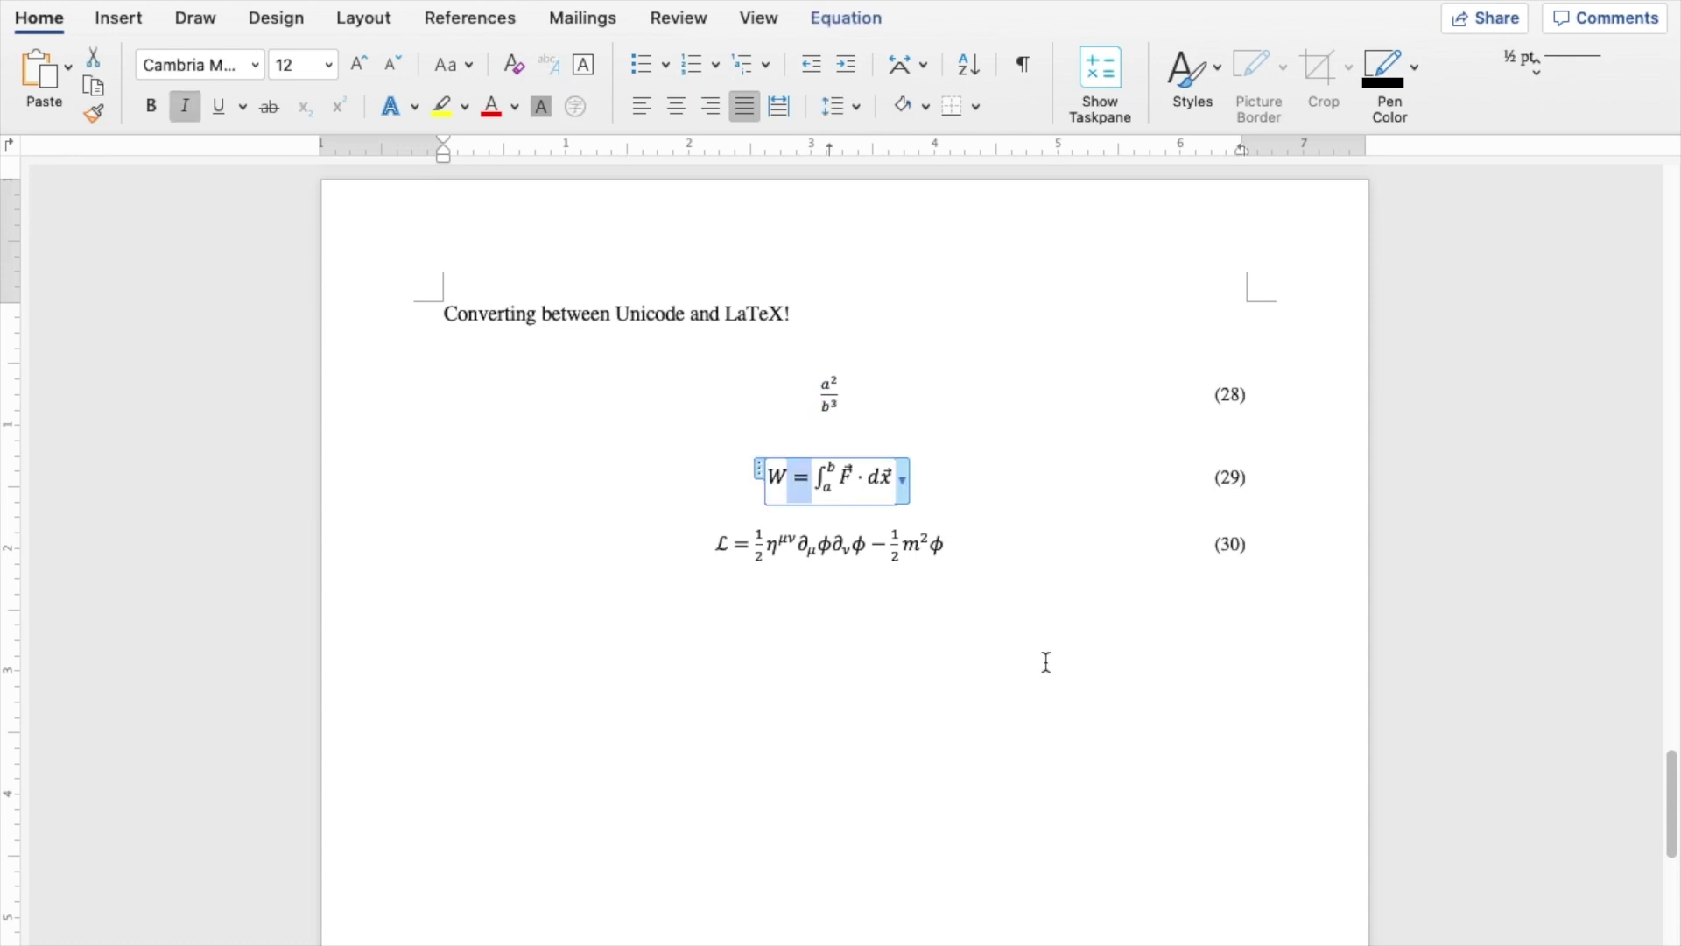
type("\\equiv")
Step: Change the integral's lower limit to x_i and its upper limit to x_f in the W equation
key("Right")
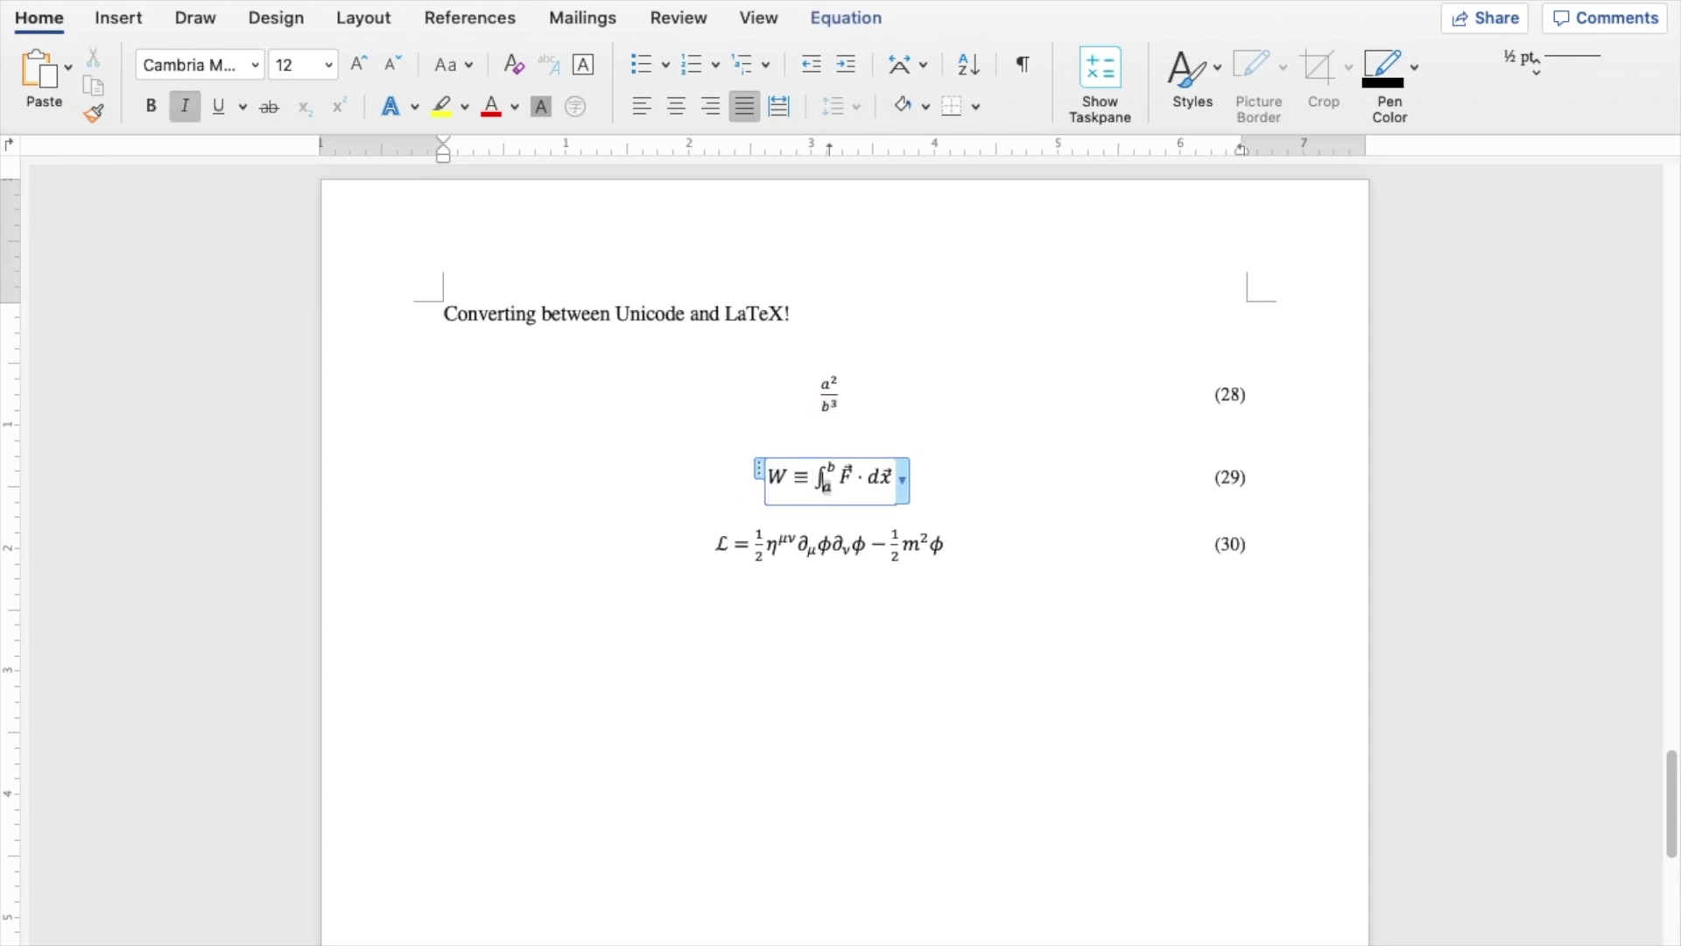
key("Right")
key("shift+Left")
type("x_i ")
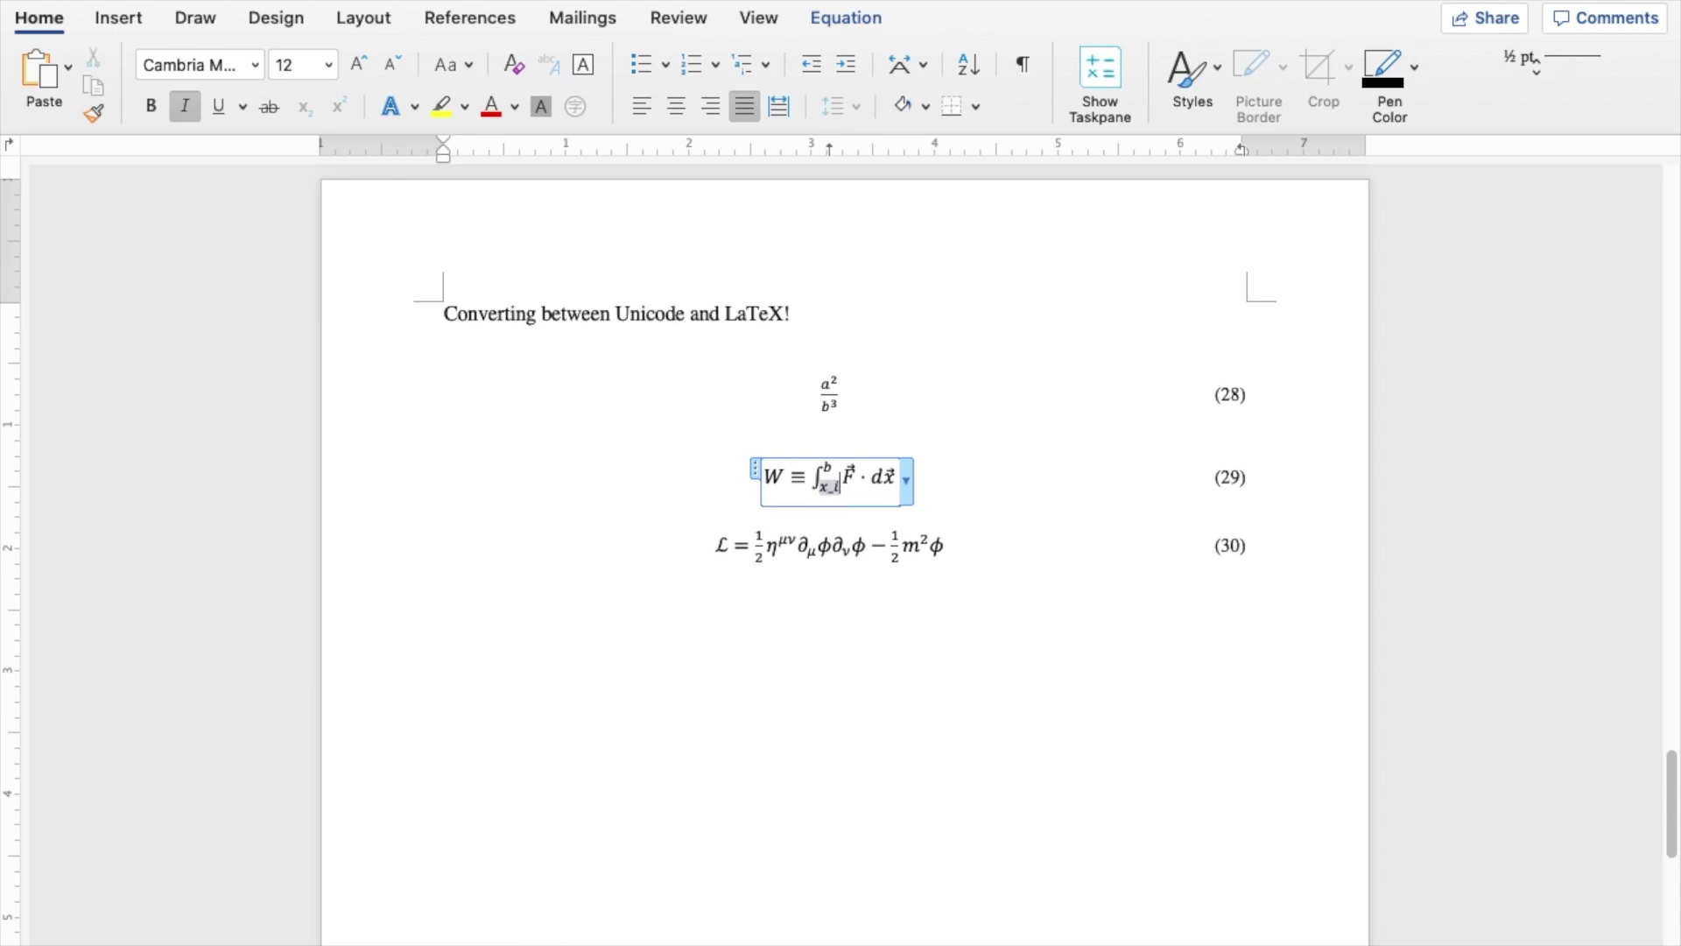
type("x_f")
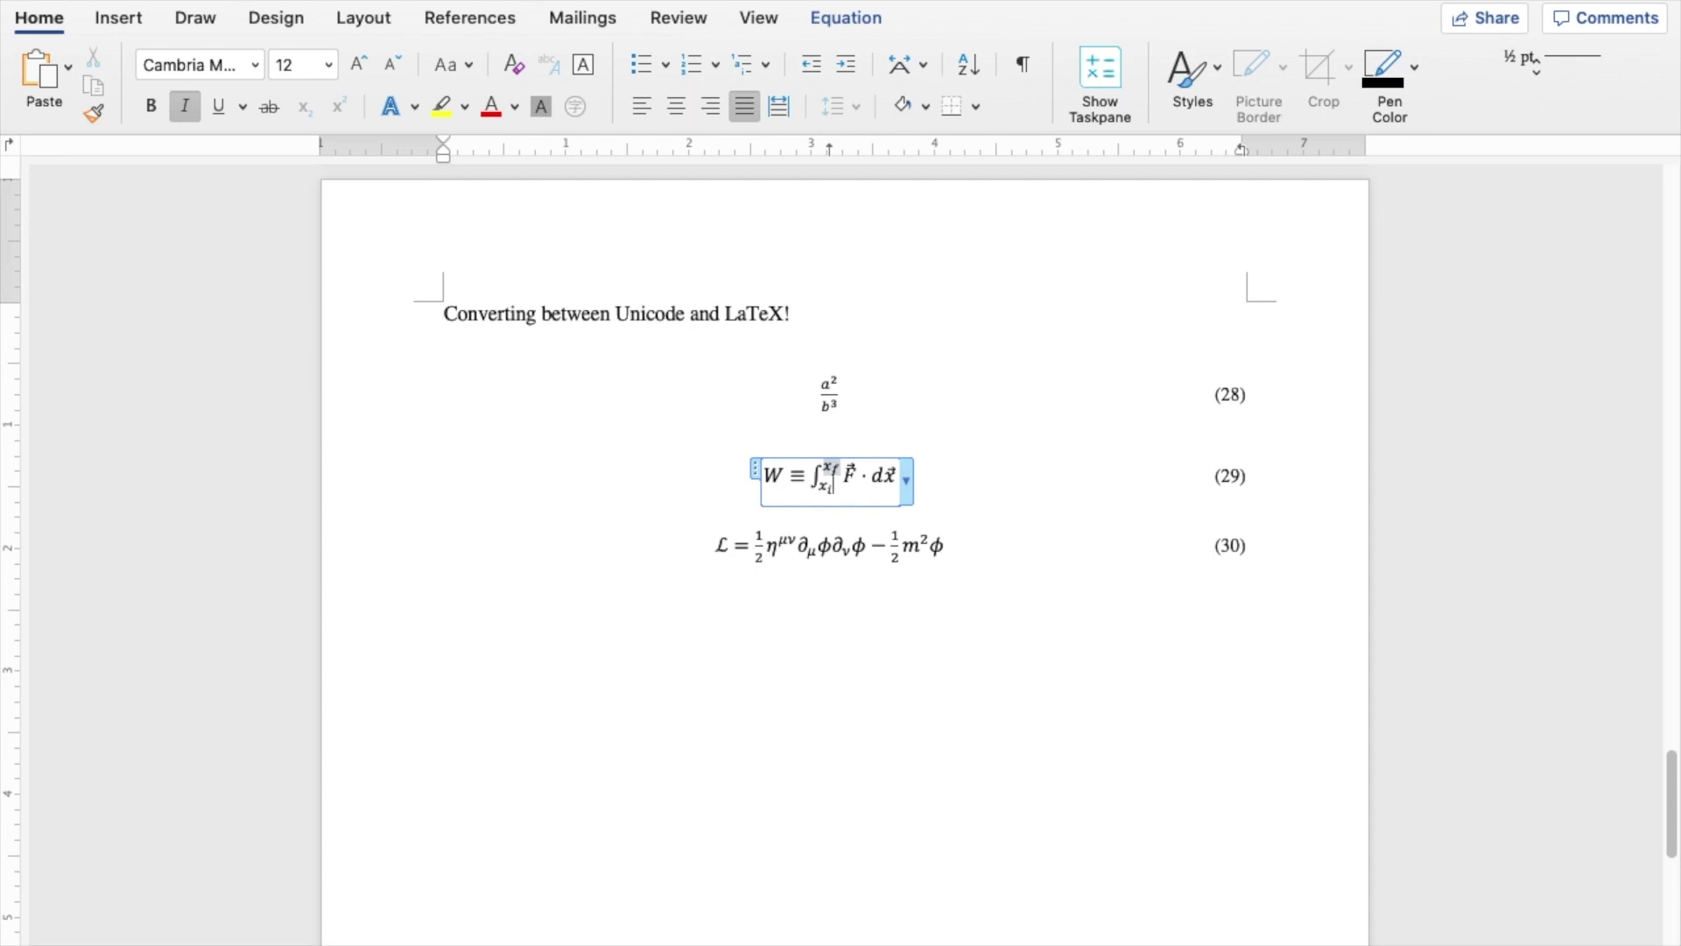
left_click(444, 518)
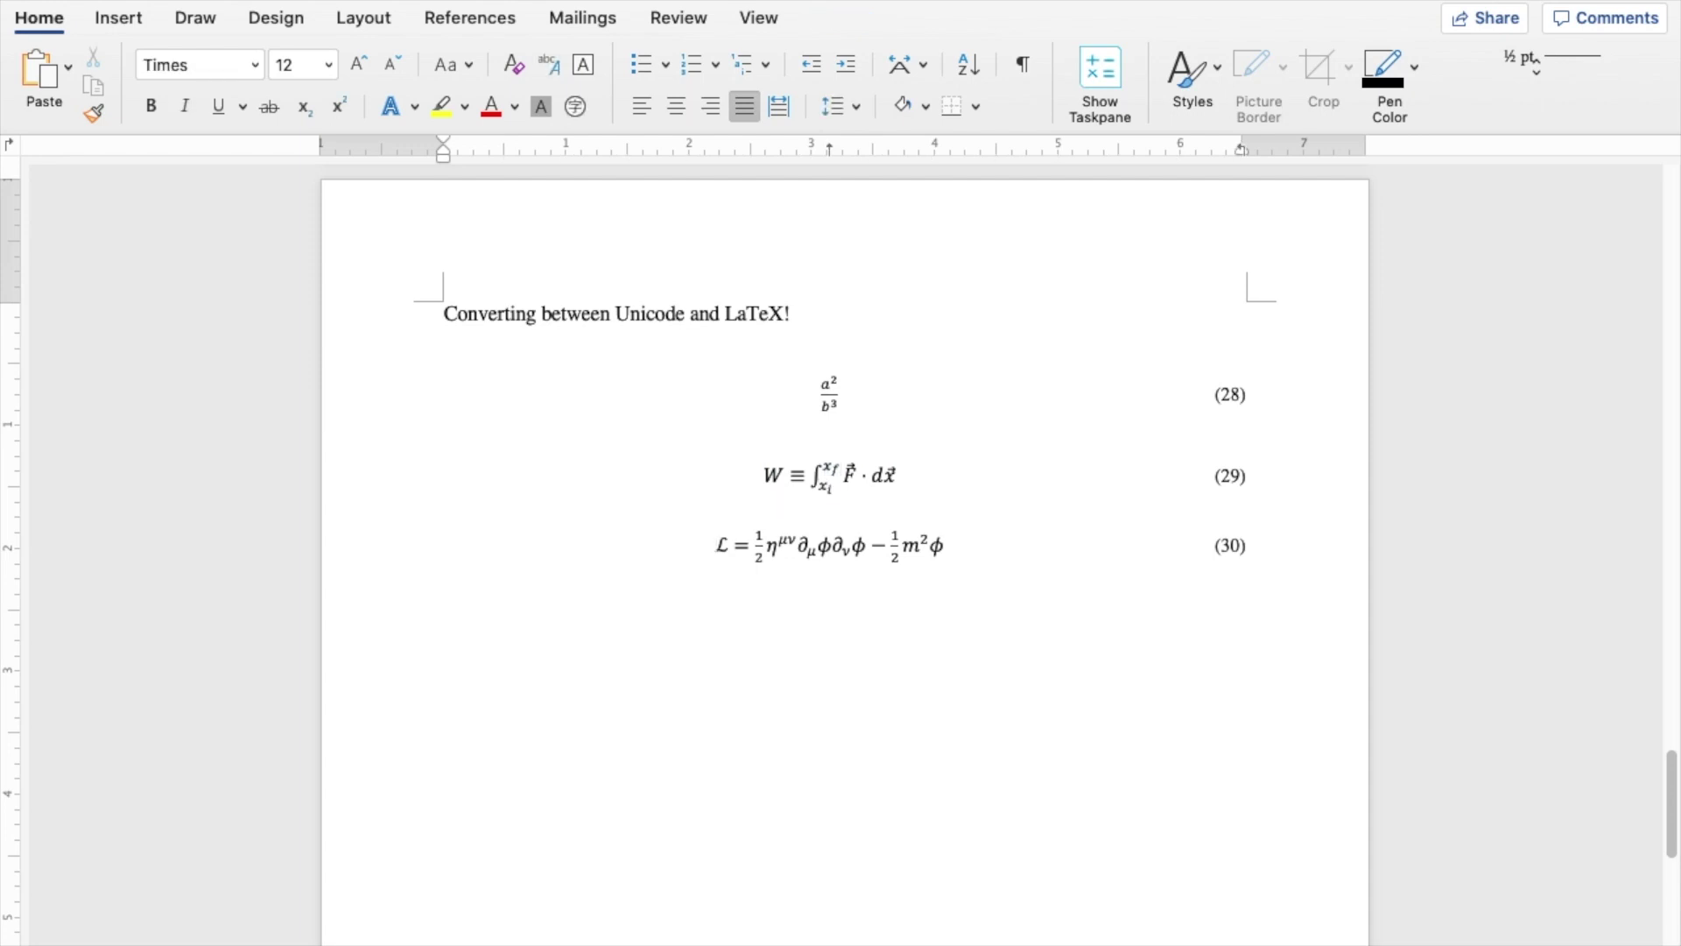
Step: Convert the script L equation to its linear Unicode form and leave the equation
left_click(716, 545)
left_click(1046, 662)
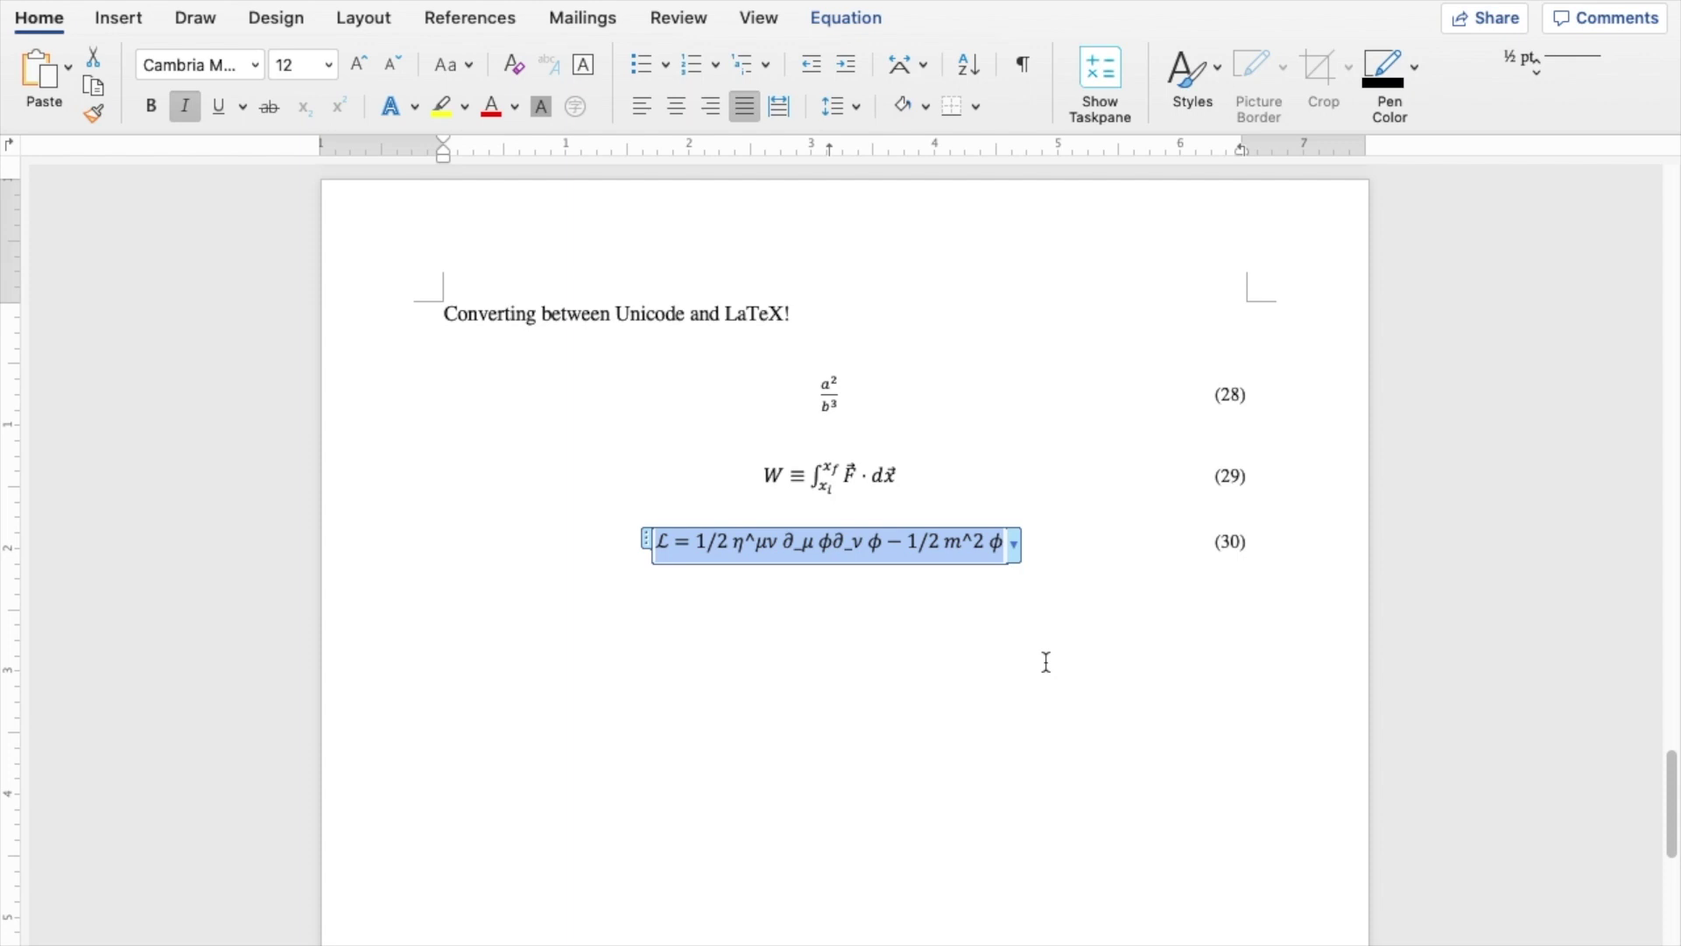
key("Left")
key("Right")
key("Right")
key("Right")
key("Right")
key("Right")
key("Right")
key("Right")
key("Right")
key("Right")
key("Right")
key("Right")
key("Right")
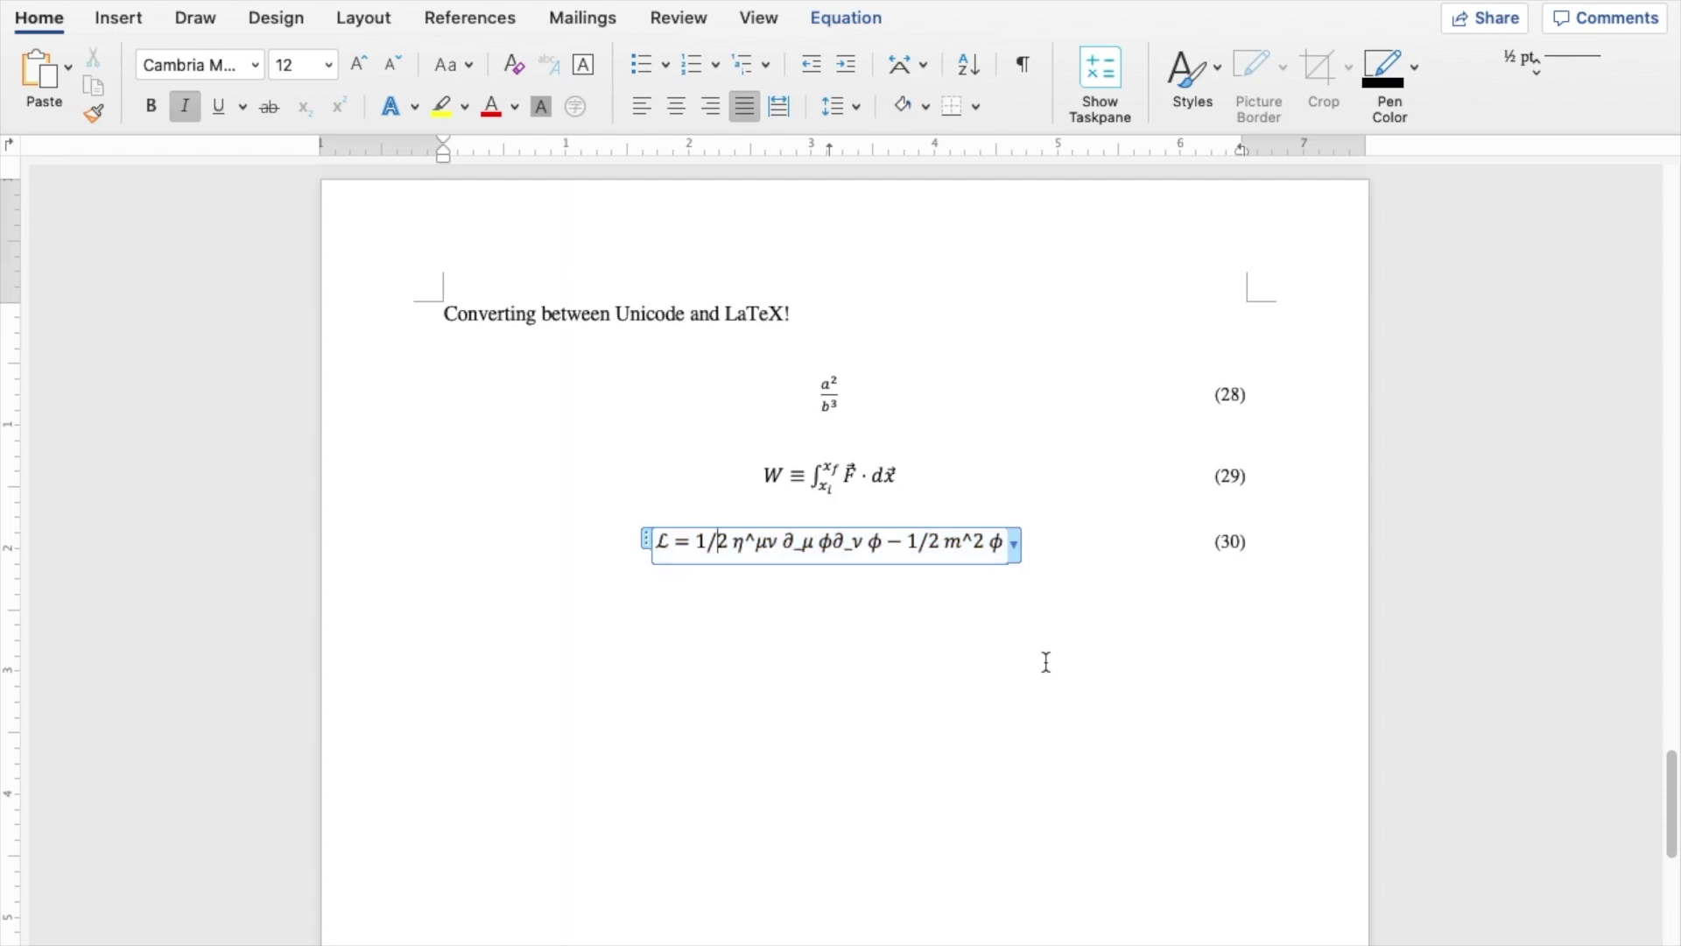
key("Down")
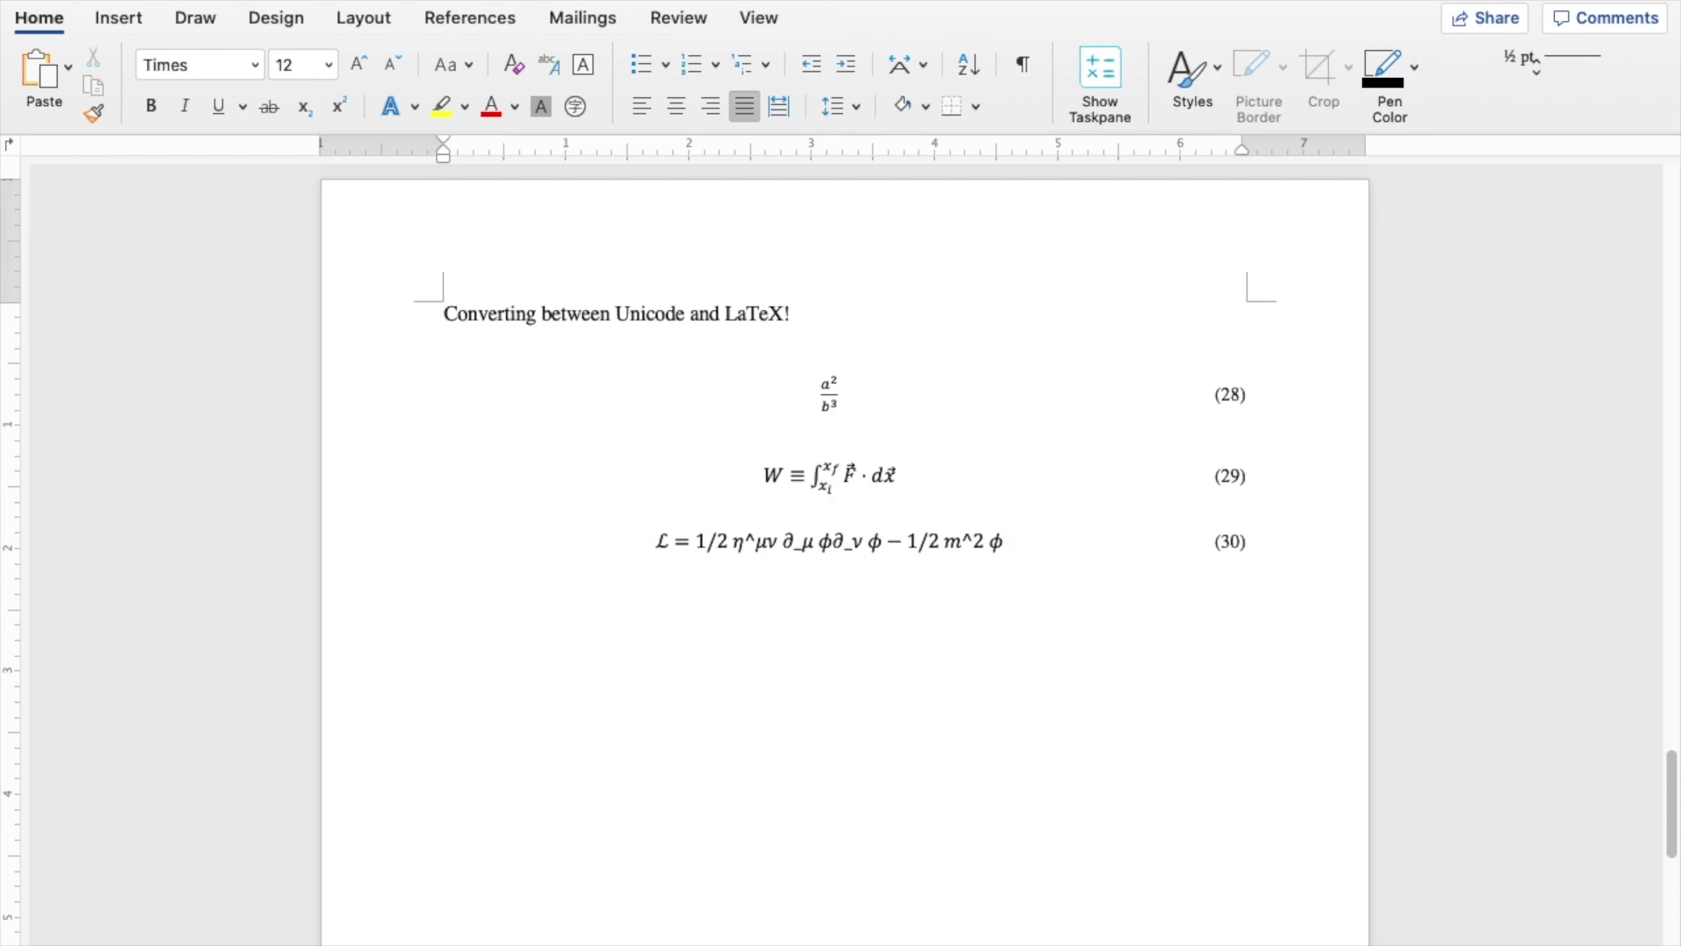
Step: Insert a new numbered equation below the script L equation reading σ^1 = followed by an empty 2×2 matrix
key("ctrl+equal")
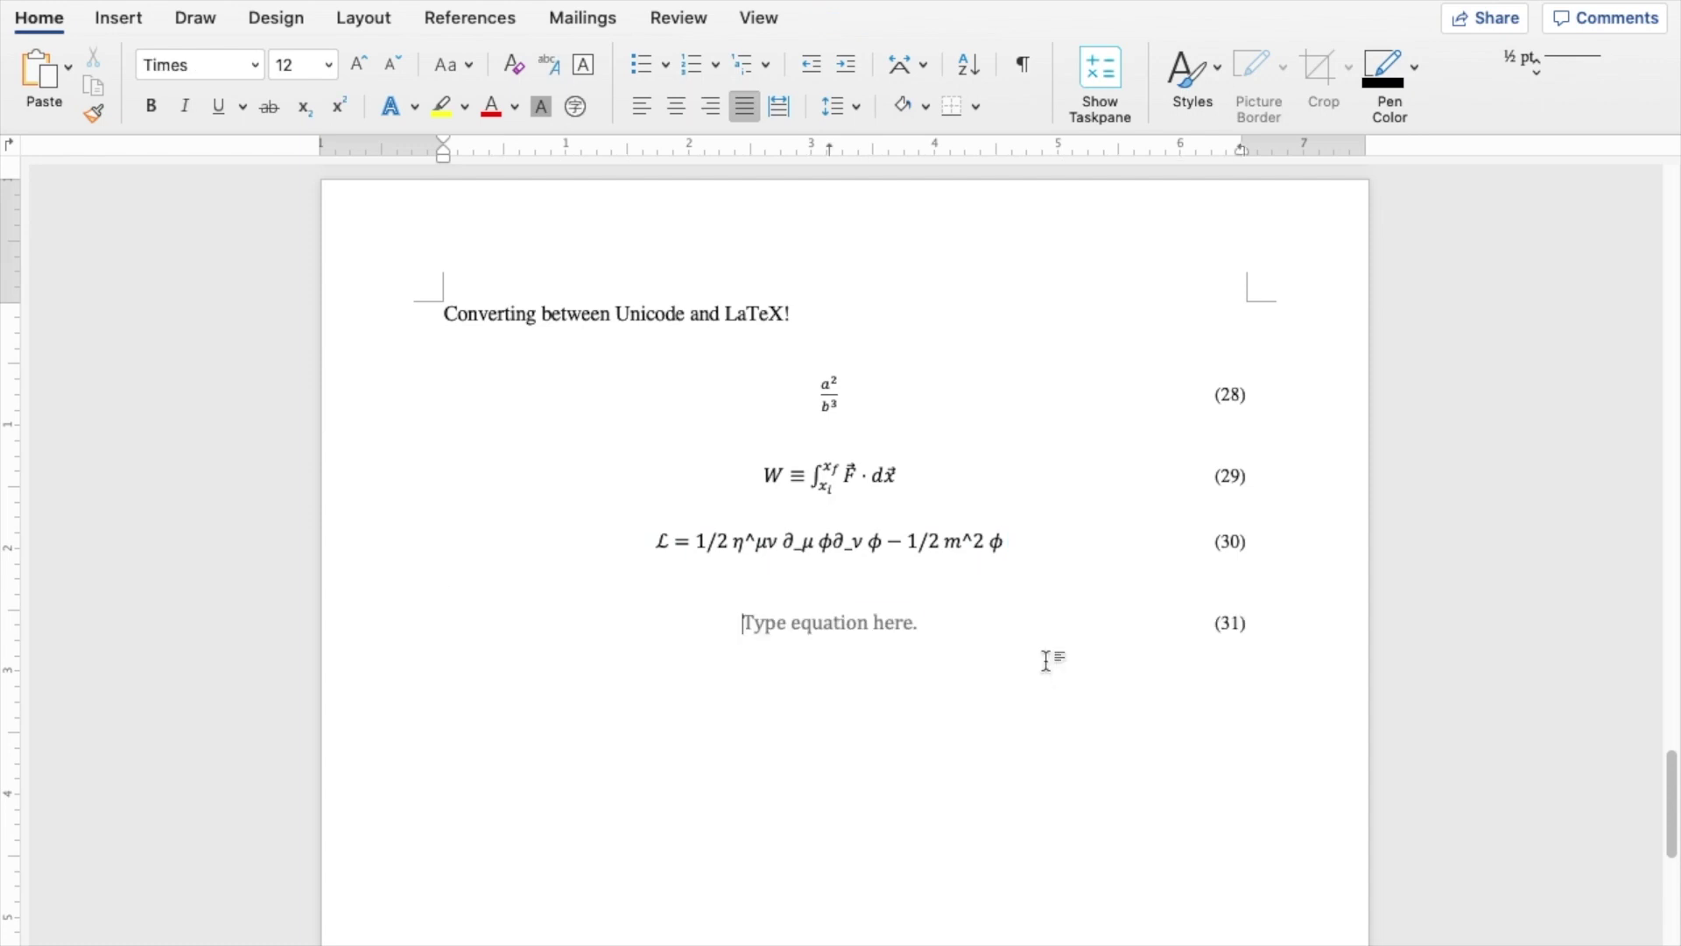
type("\\si")
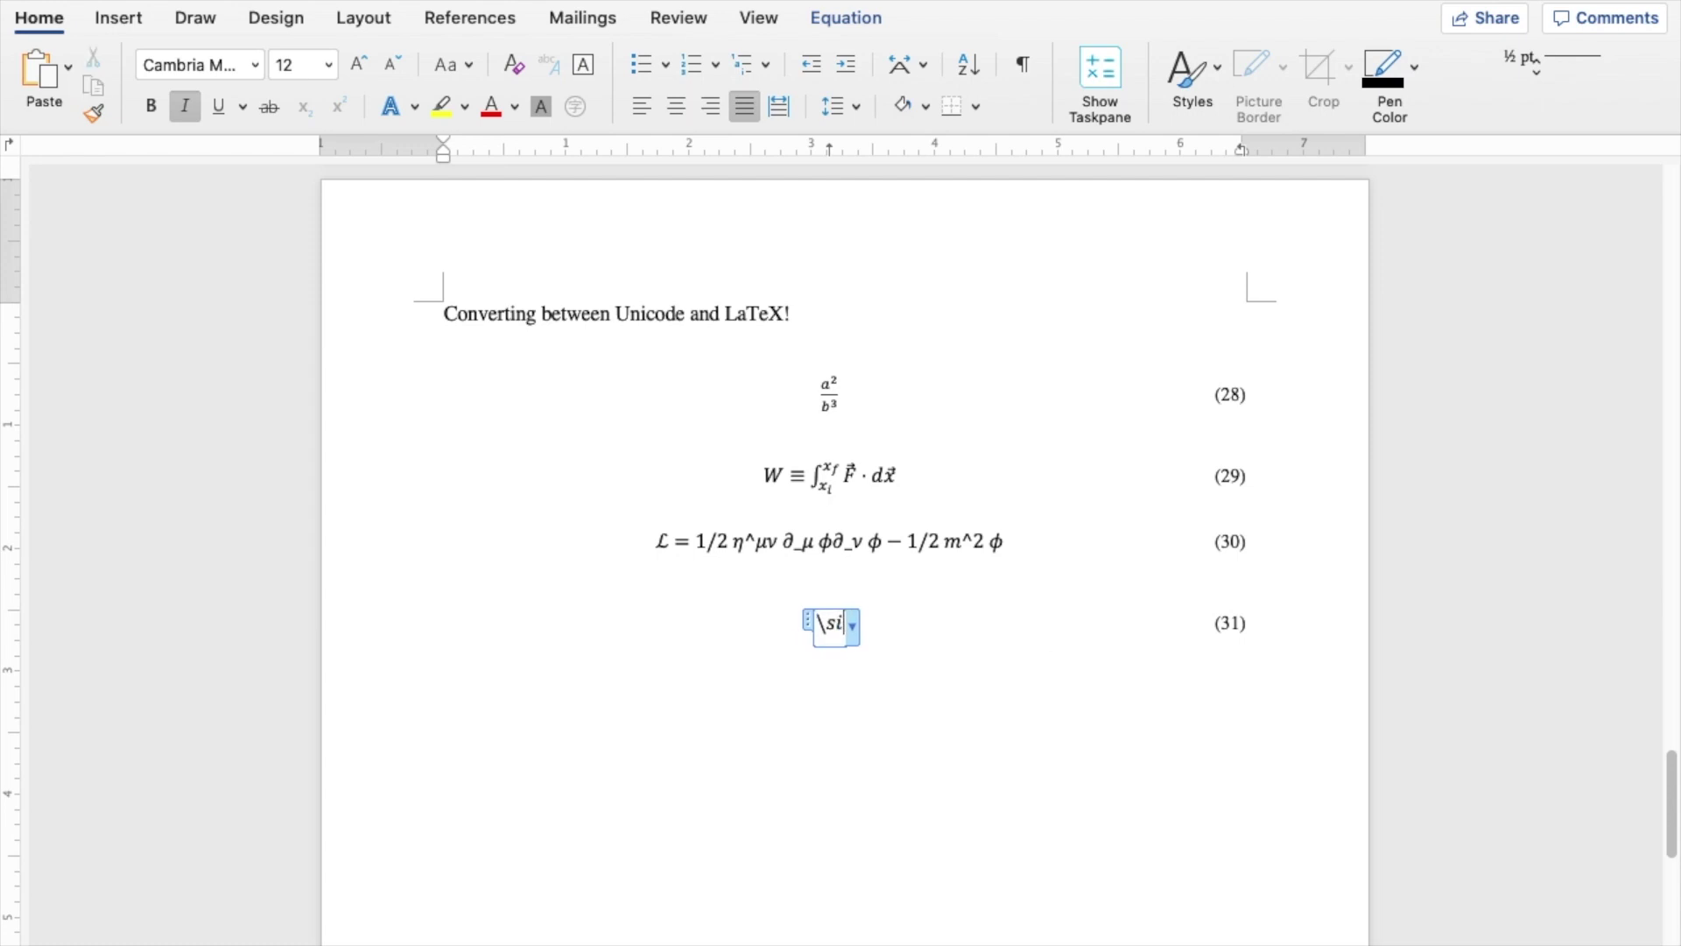
type("gma^1 =")
type("\\")
type("m")
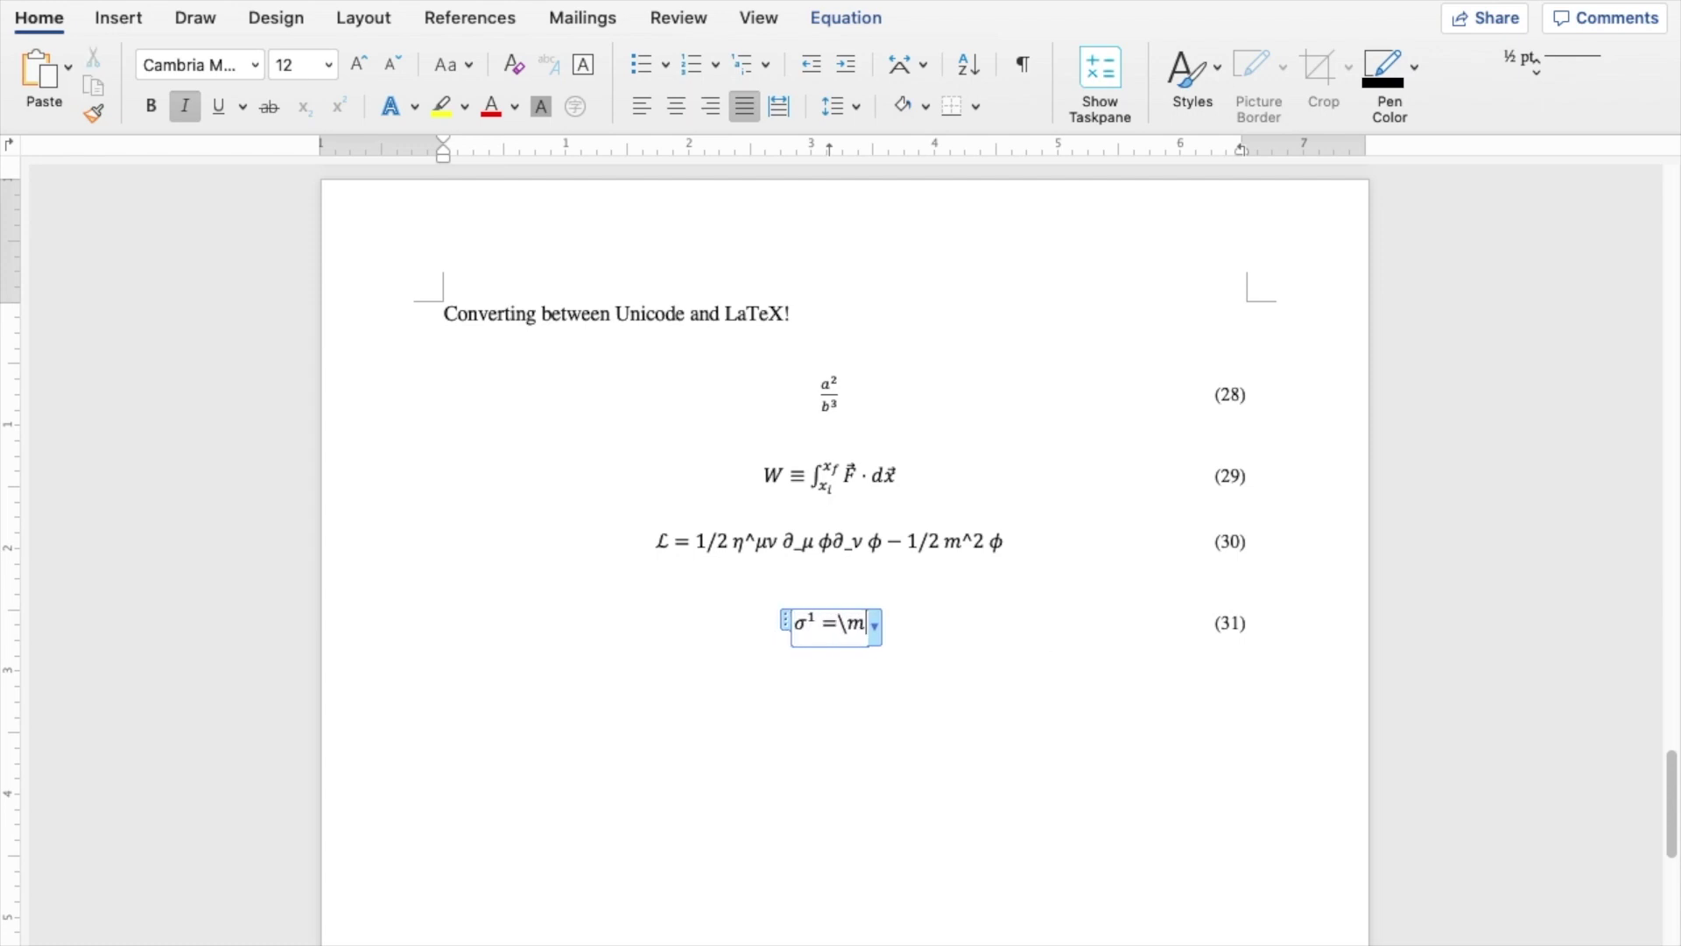
type("atrix(@&)")
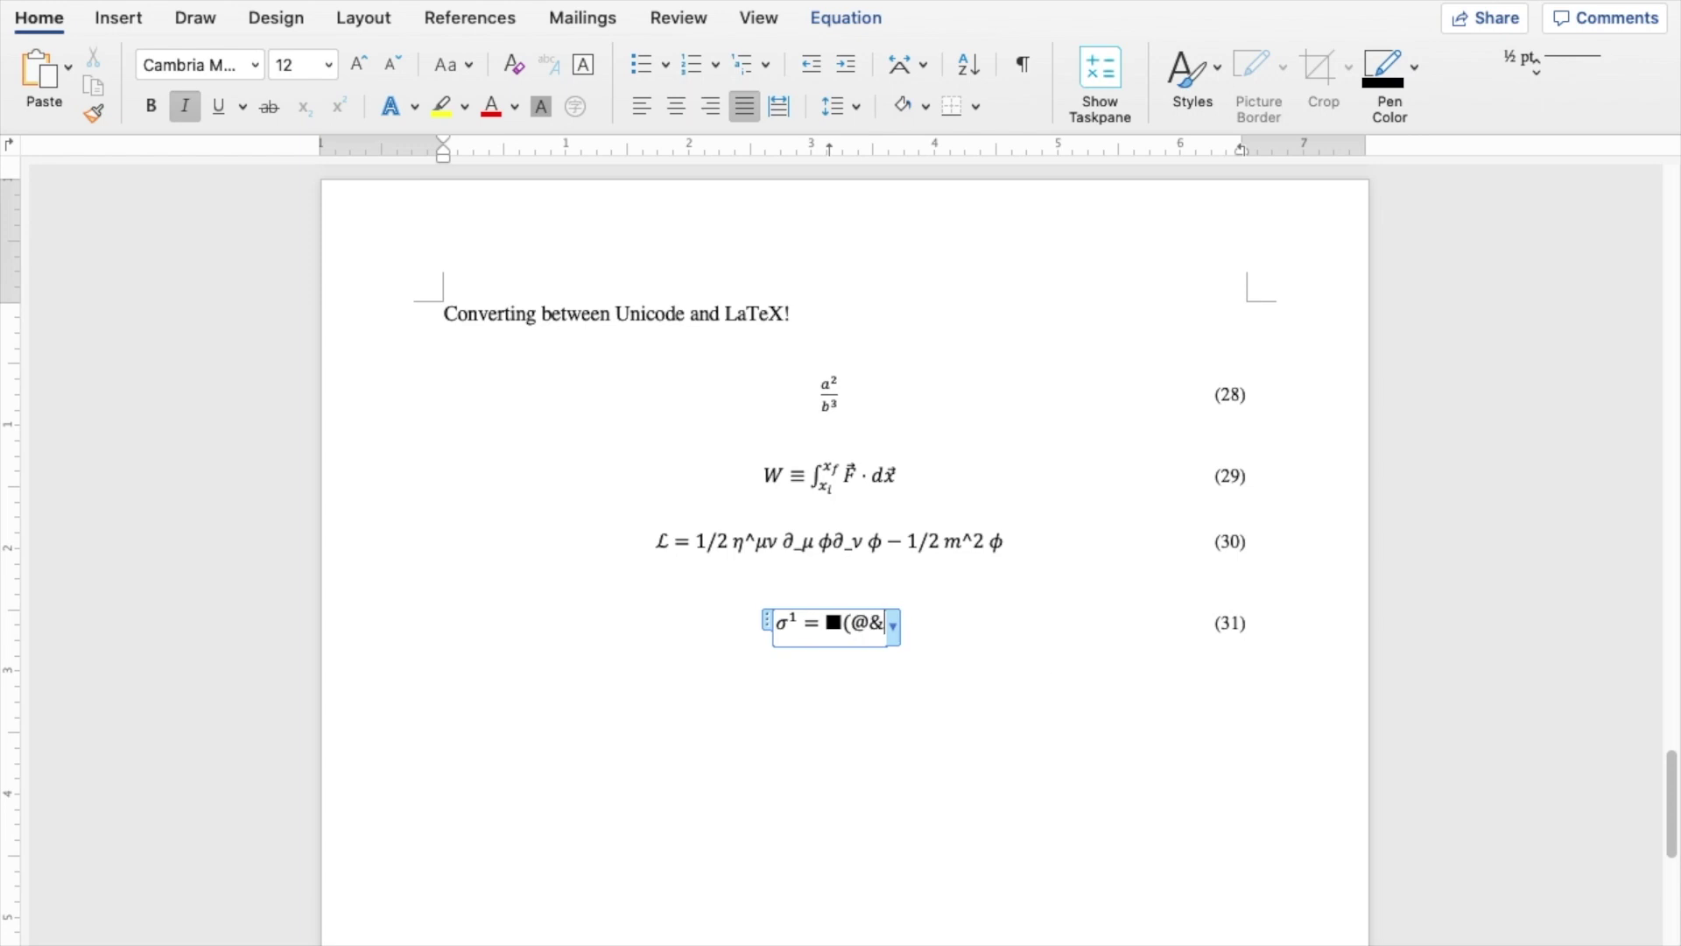
Step: Enclose the empty 2×2 matrix of the σ^1 equation in parentheses
key("shift+Left")
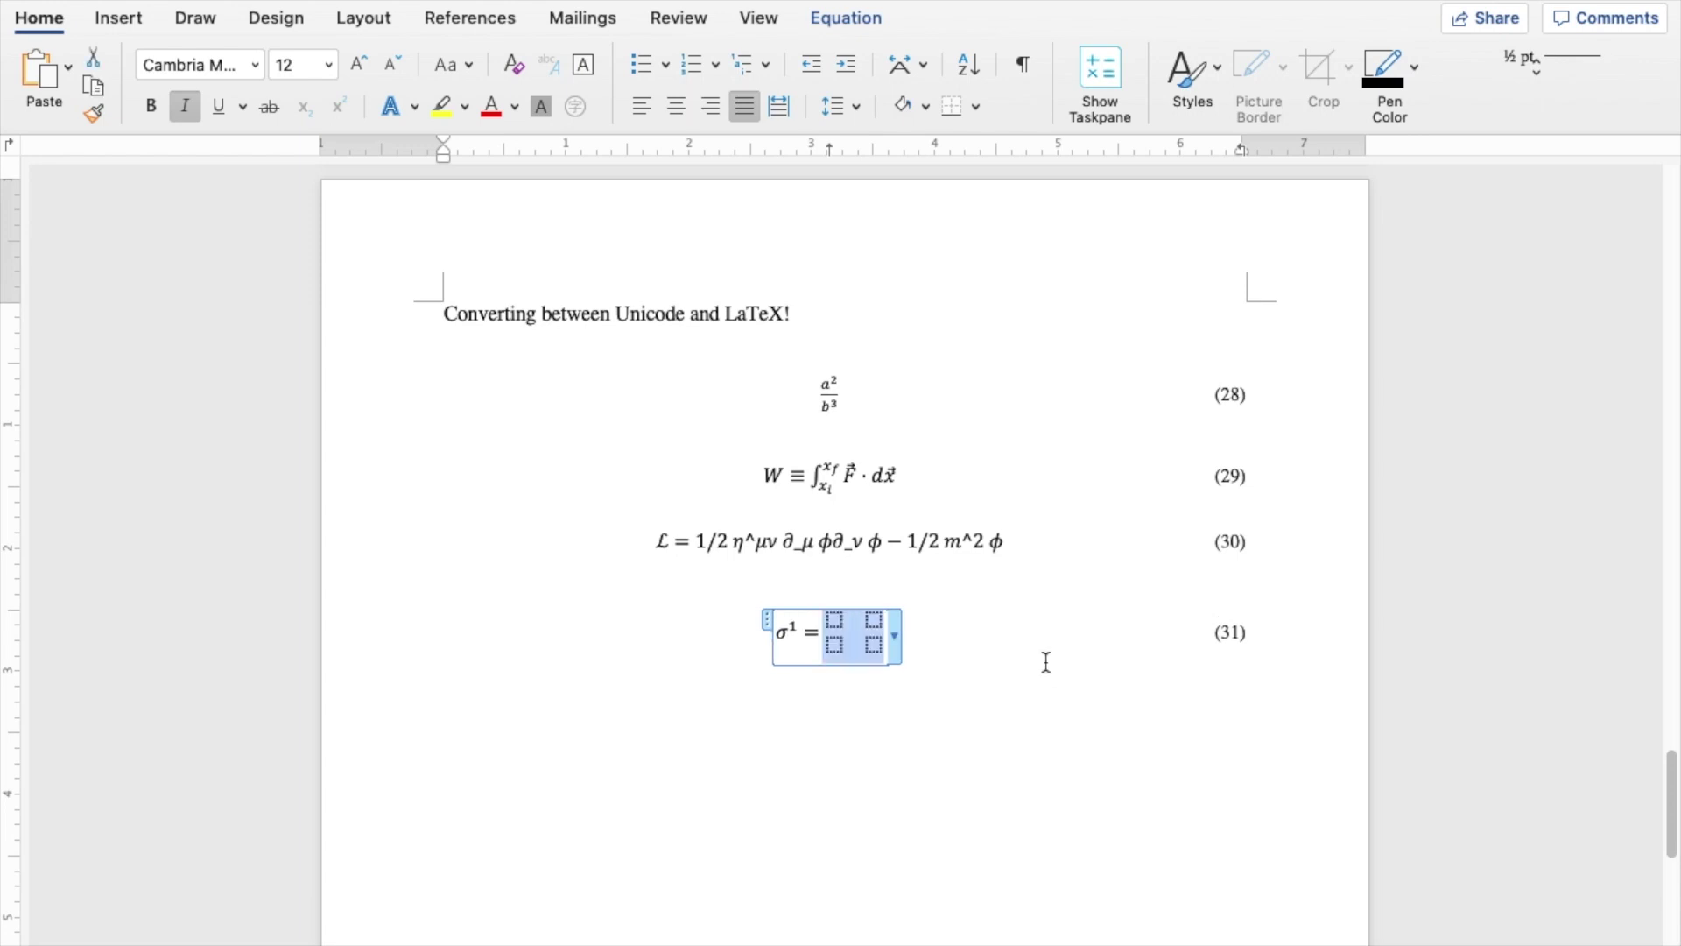
key("super+x")
type("()")
key("Left")
key("super+v")
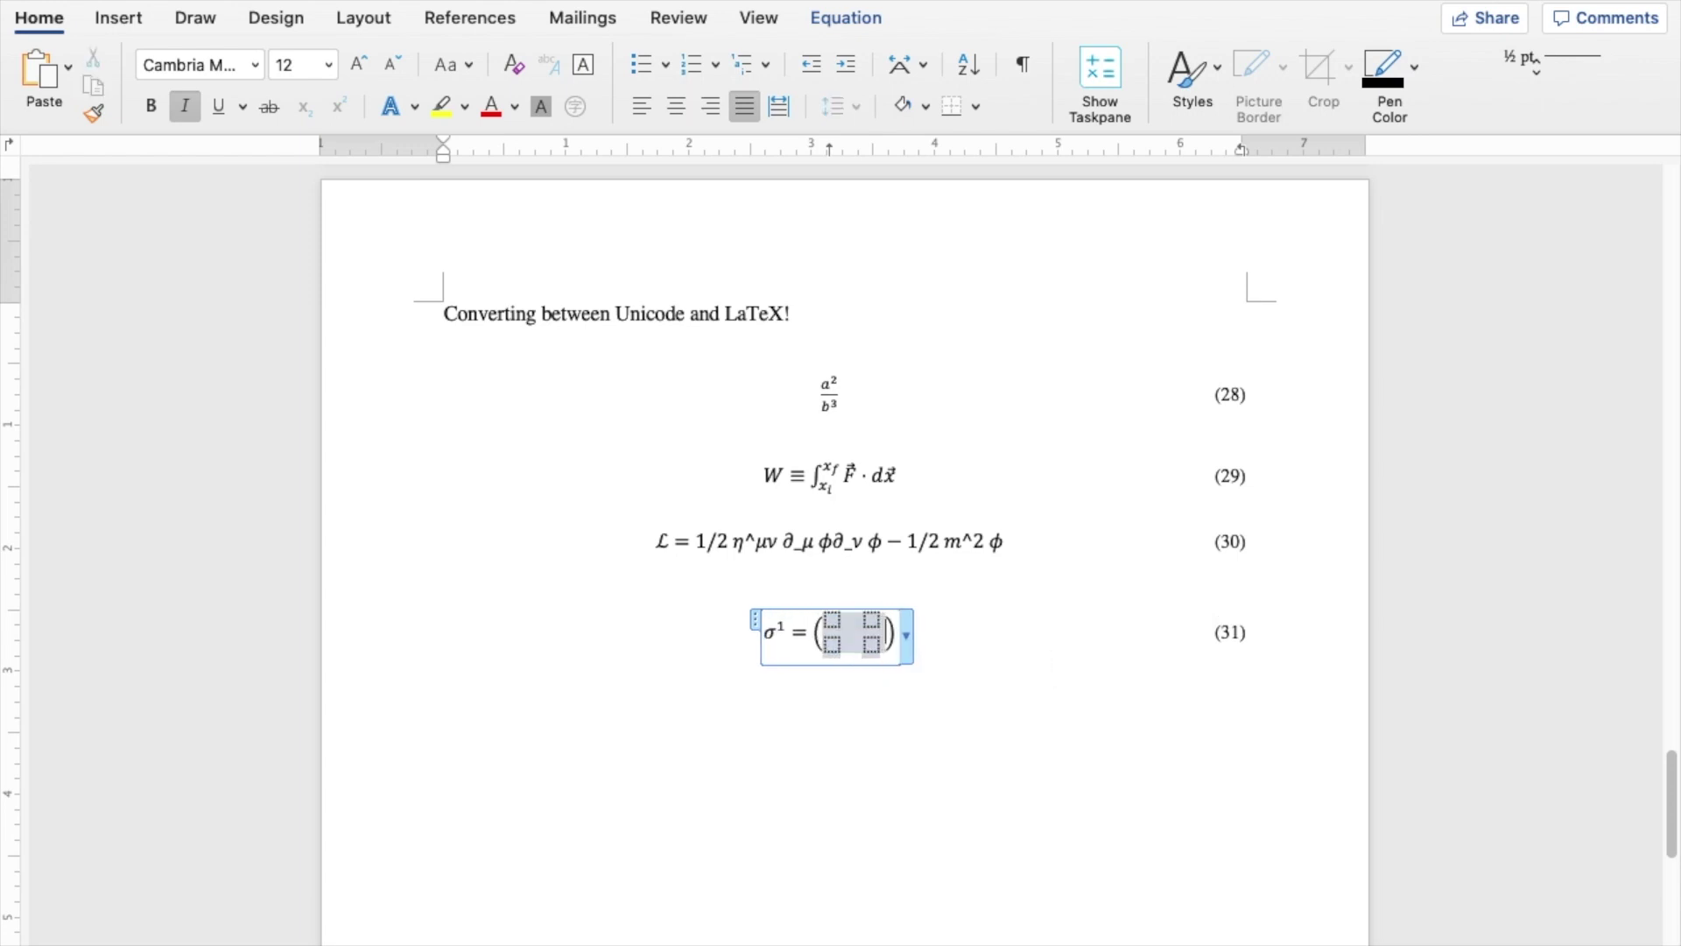
left_click(1046, 662)
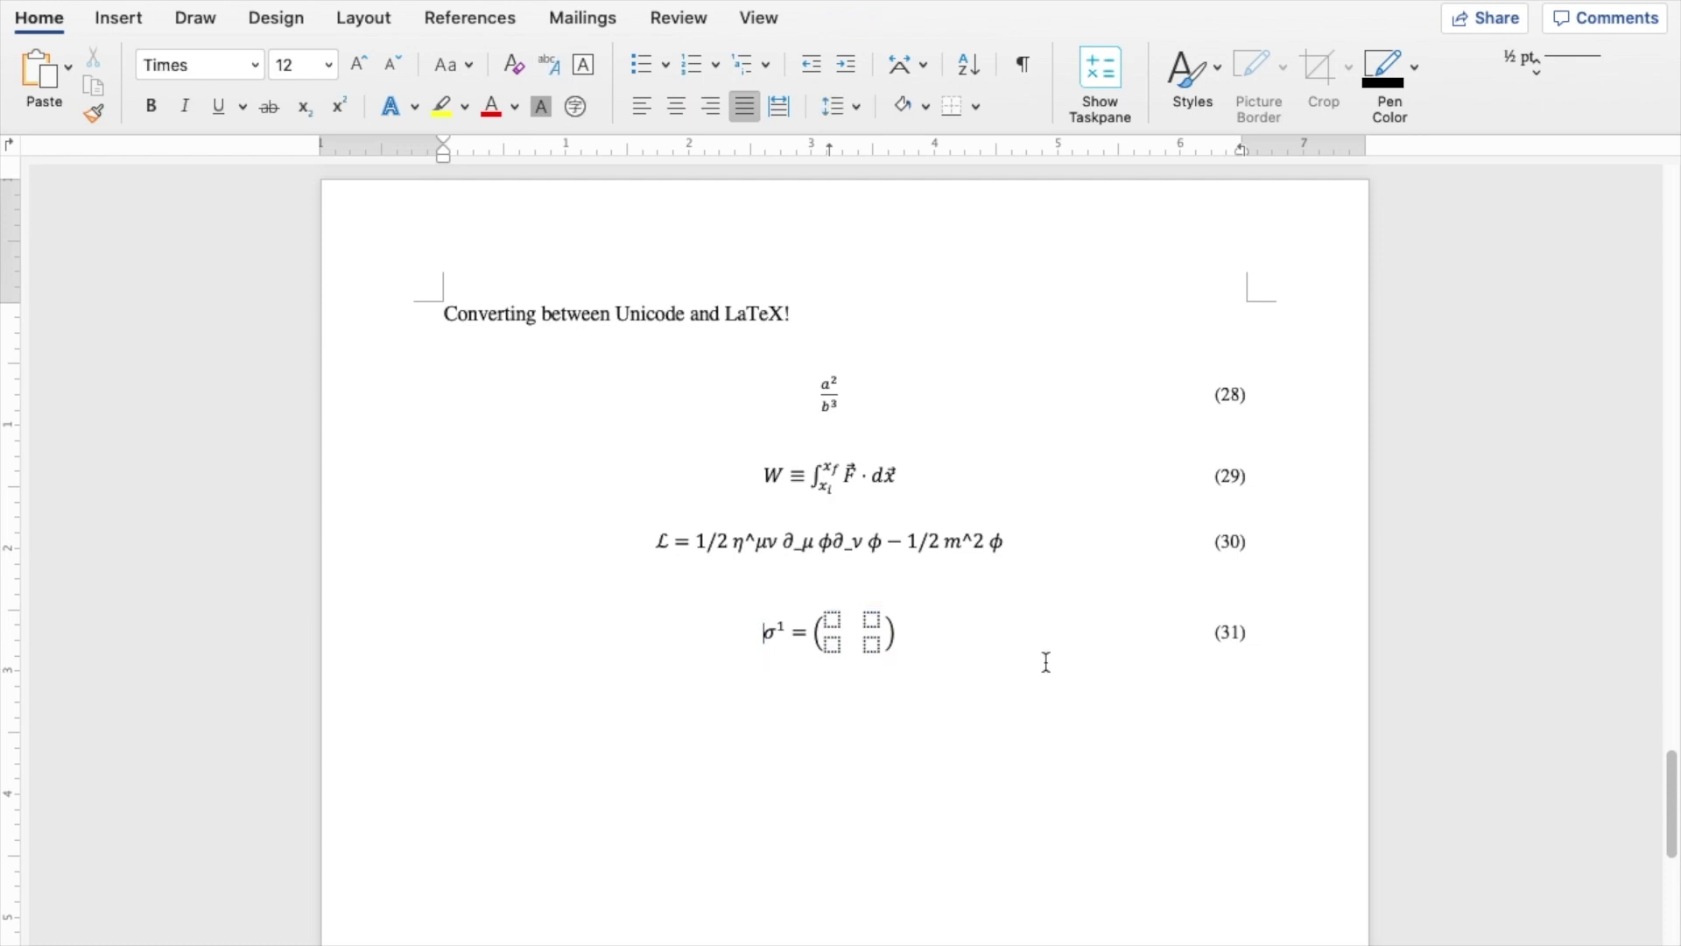
Step: Fill the first row of the σ^1 matrix with 0 and 1
key("Right")
key("Right")
key("Right")
key("Right")
key("Right")
key("Right")
key("Right")
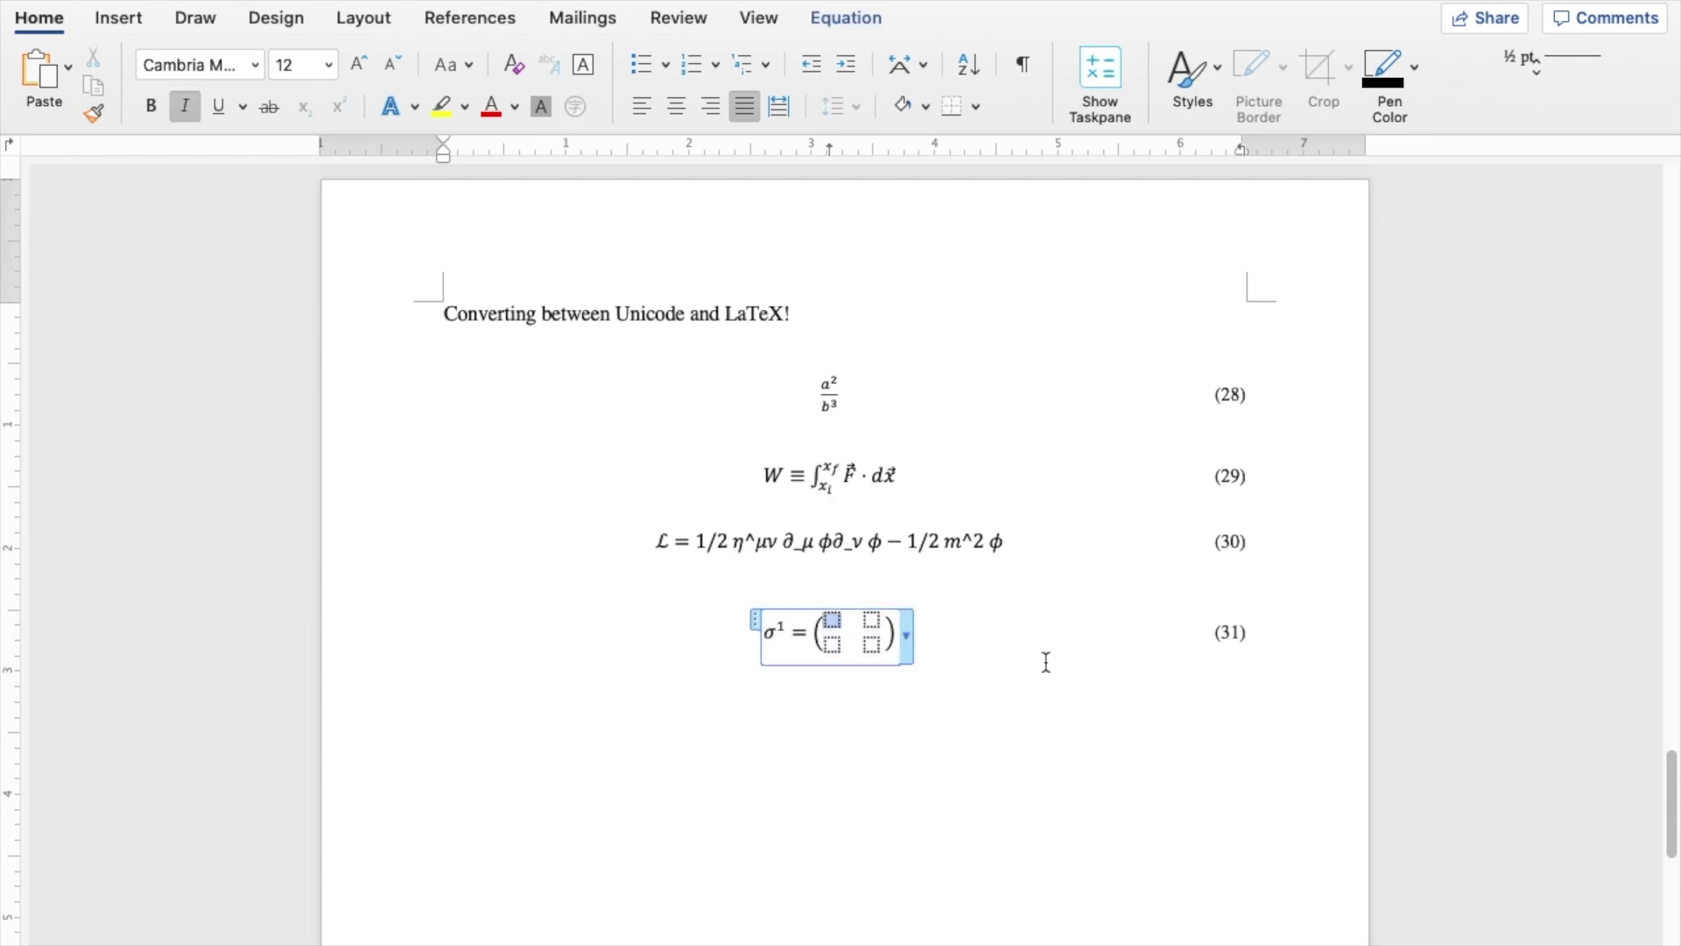
type("0")
key("Right")
type("1")
Step: Fill the second row of the σ^1 matrix with 1 and 0, and leave the equation
key("Down")
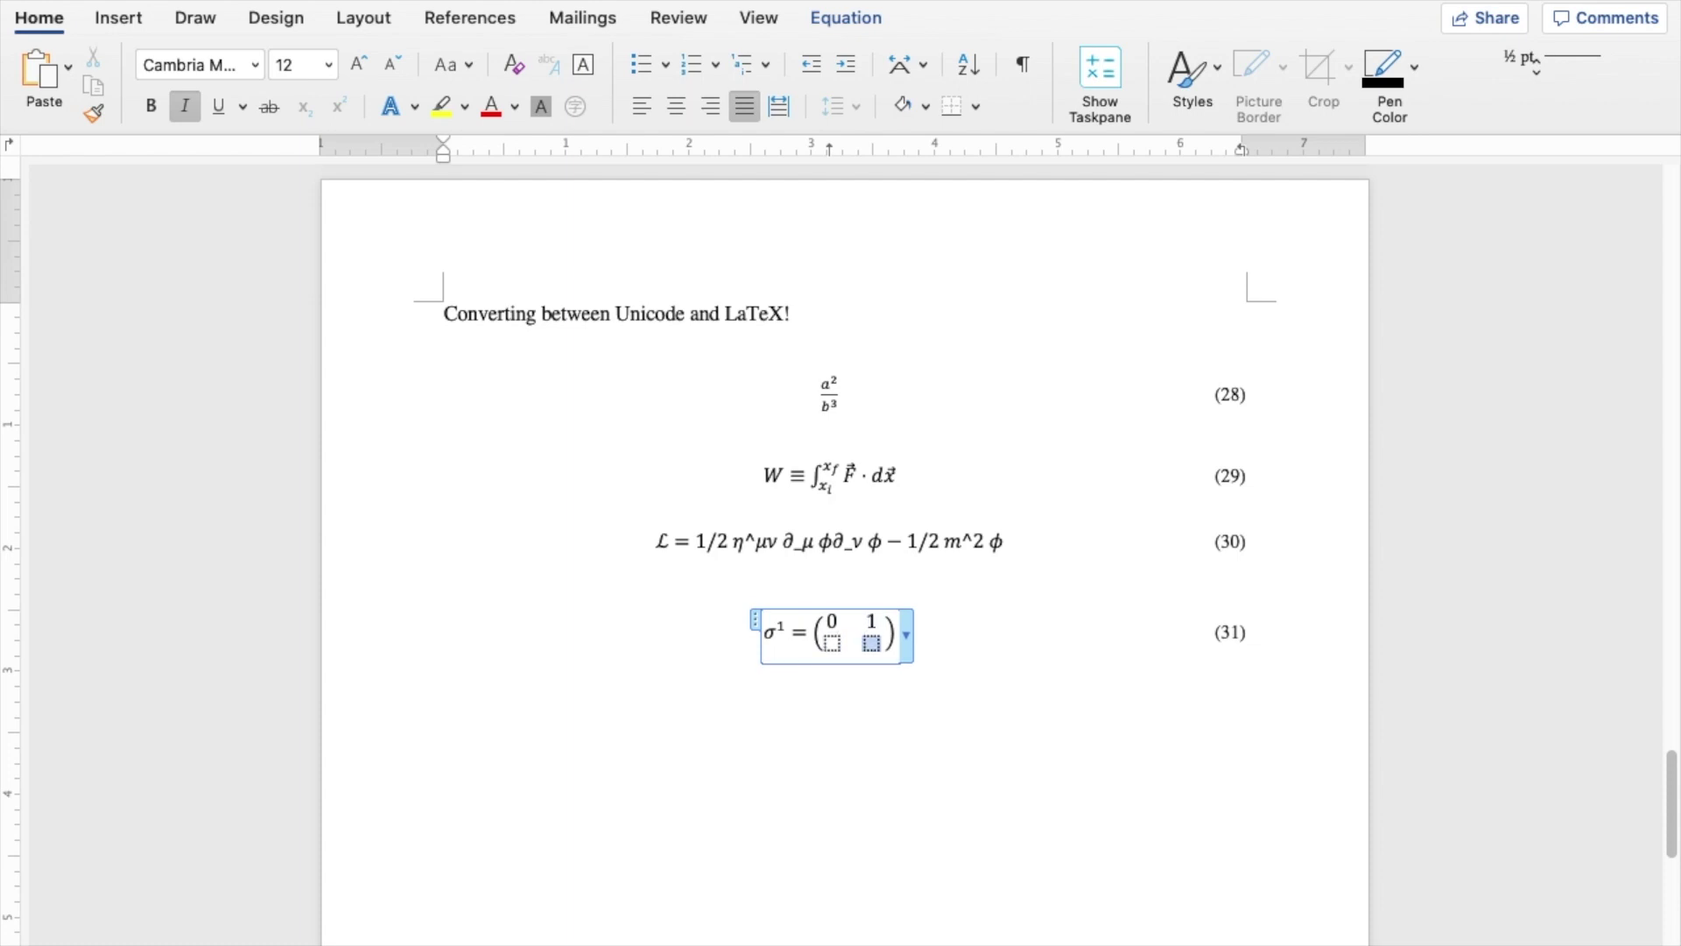
key("Left")
type("1")
key("Right")
type("0")
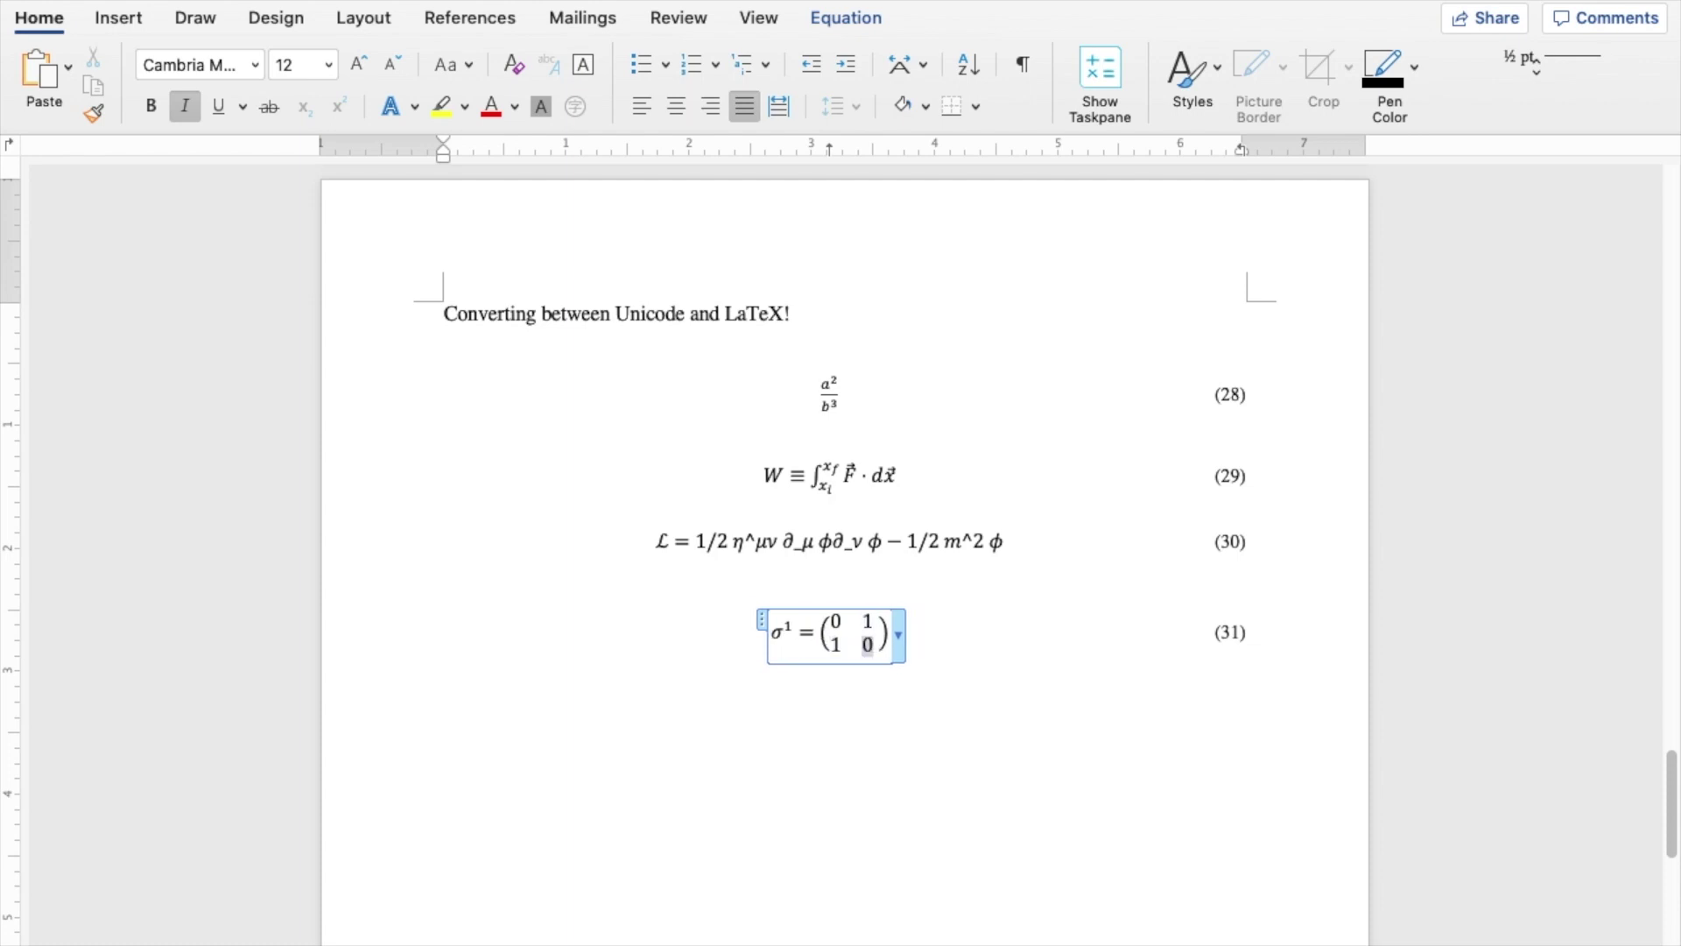
key("Right")
key("Right")
key("Down")
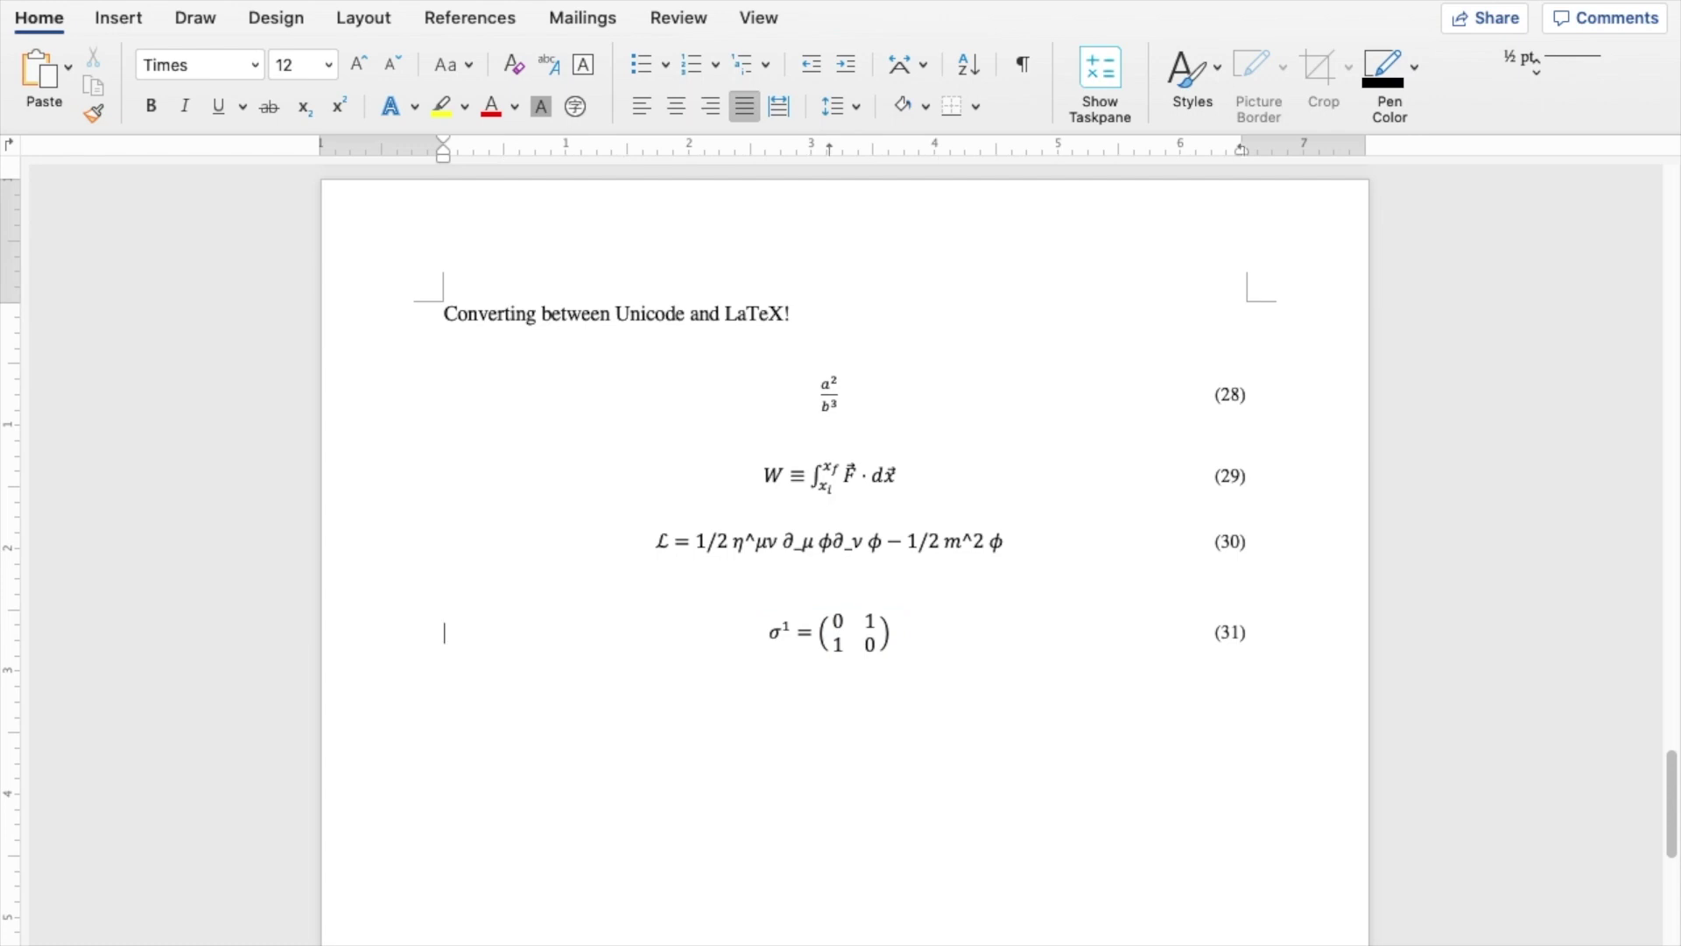
Step: Convert the σ^1 matrix equation to its linear Unicode form
key("shift+Down")
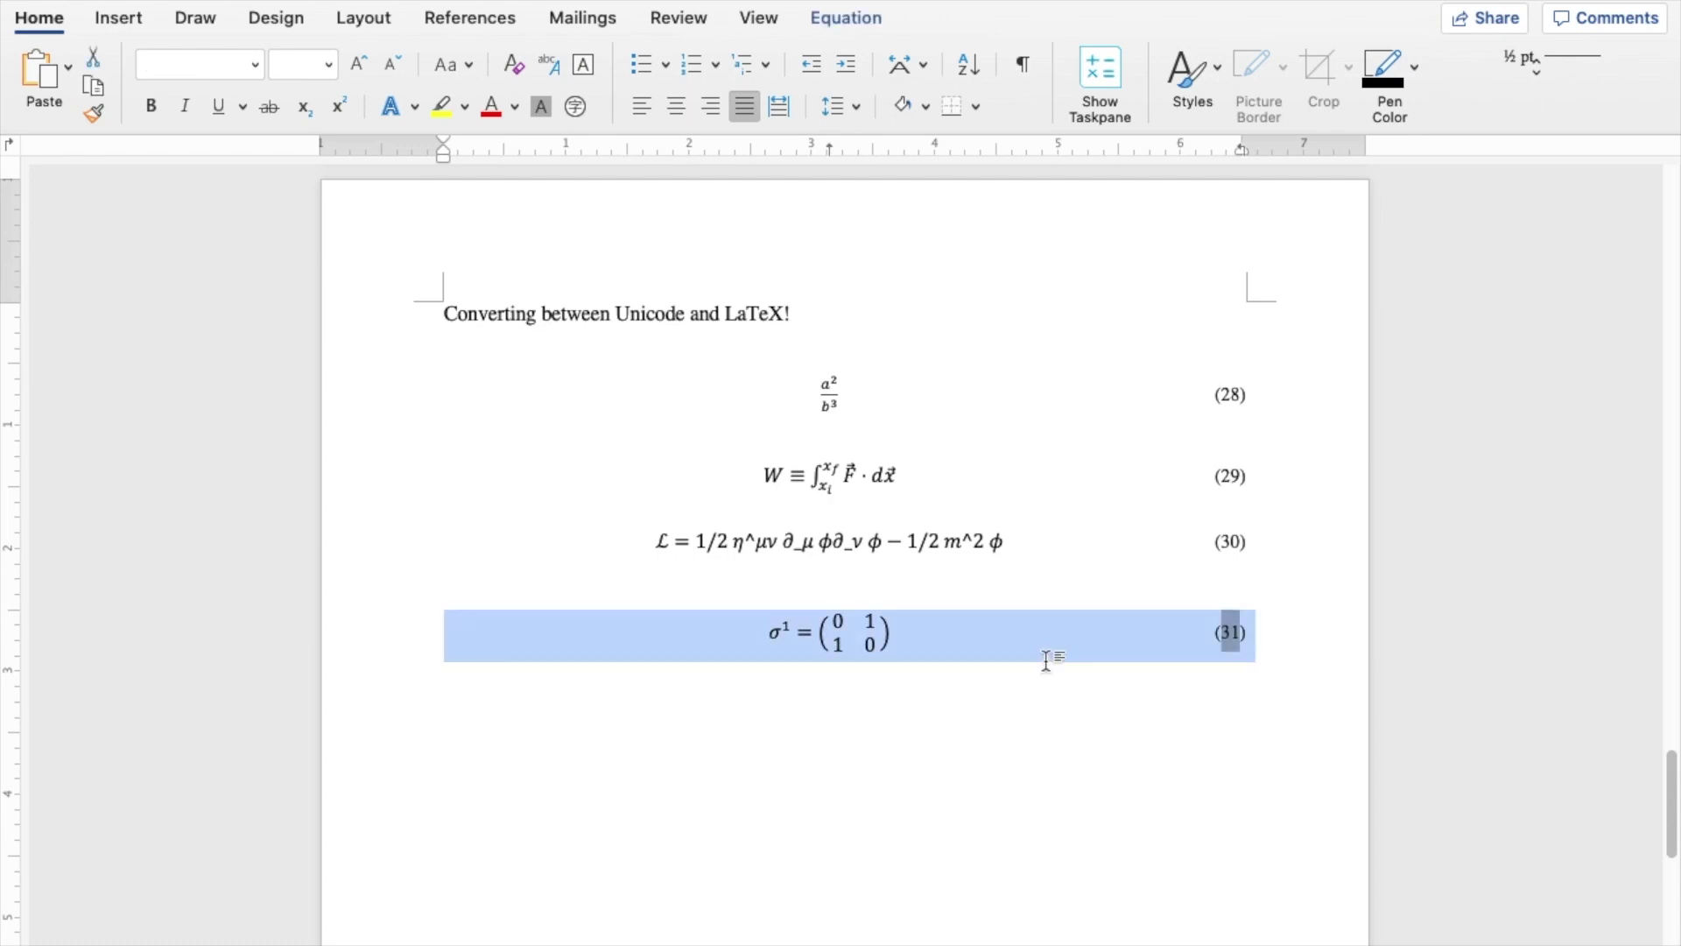
key("super+shift+=")
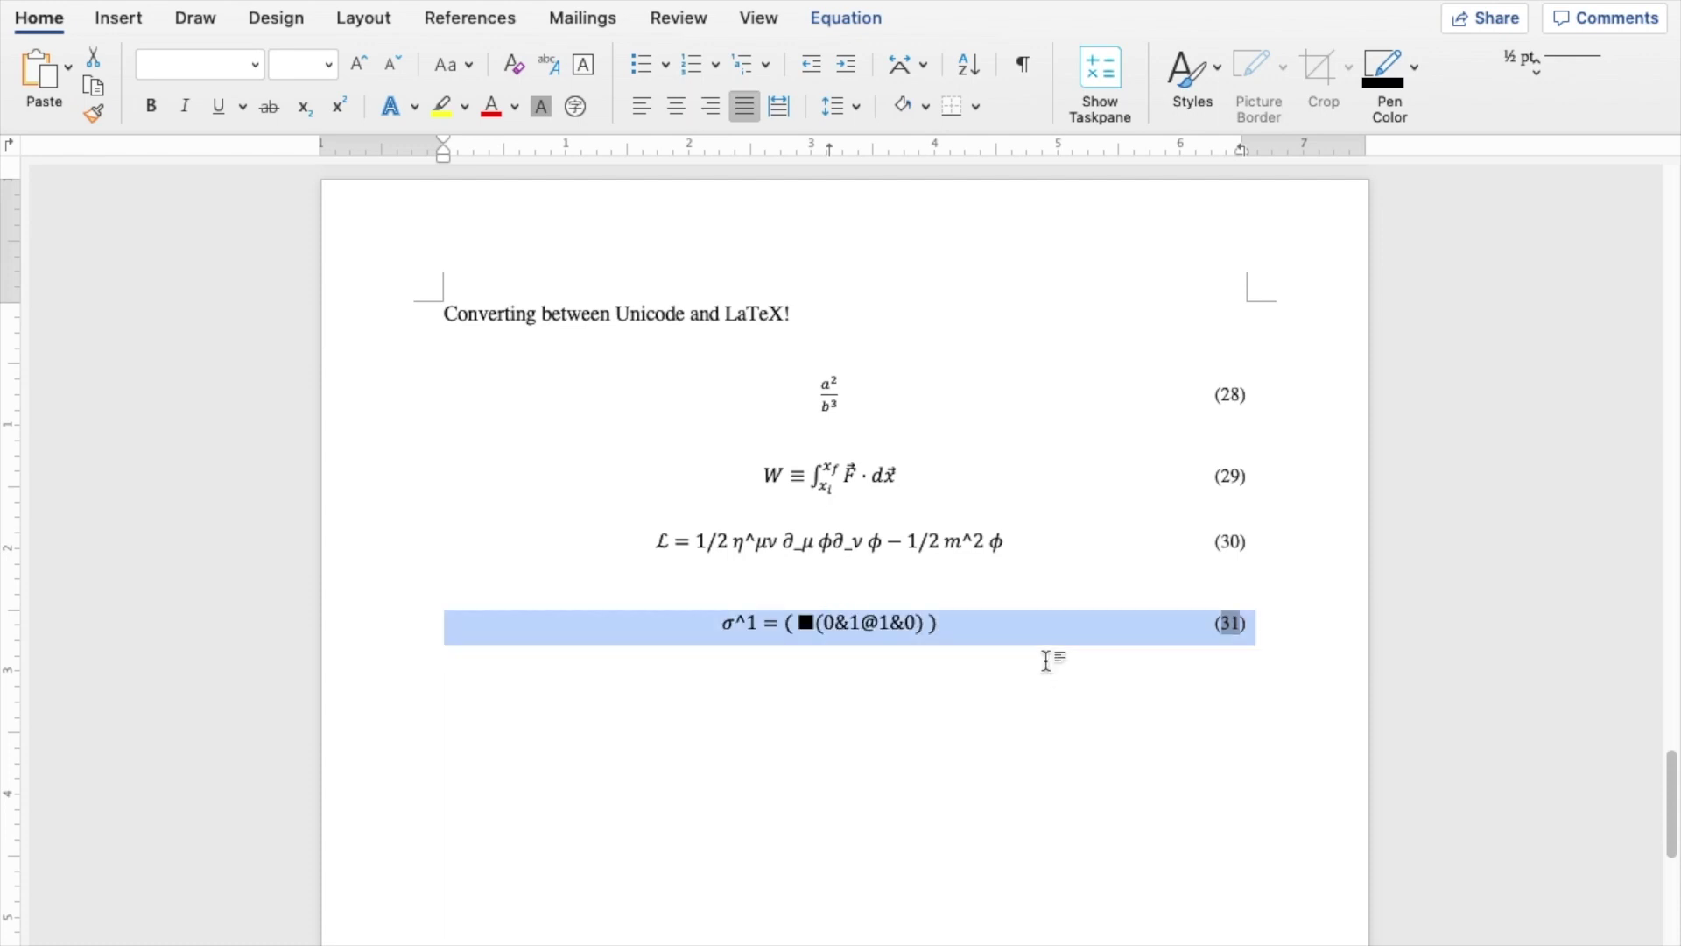
key("Left")
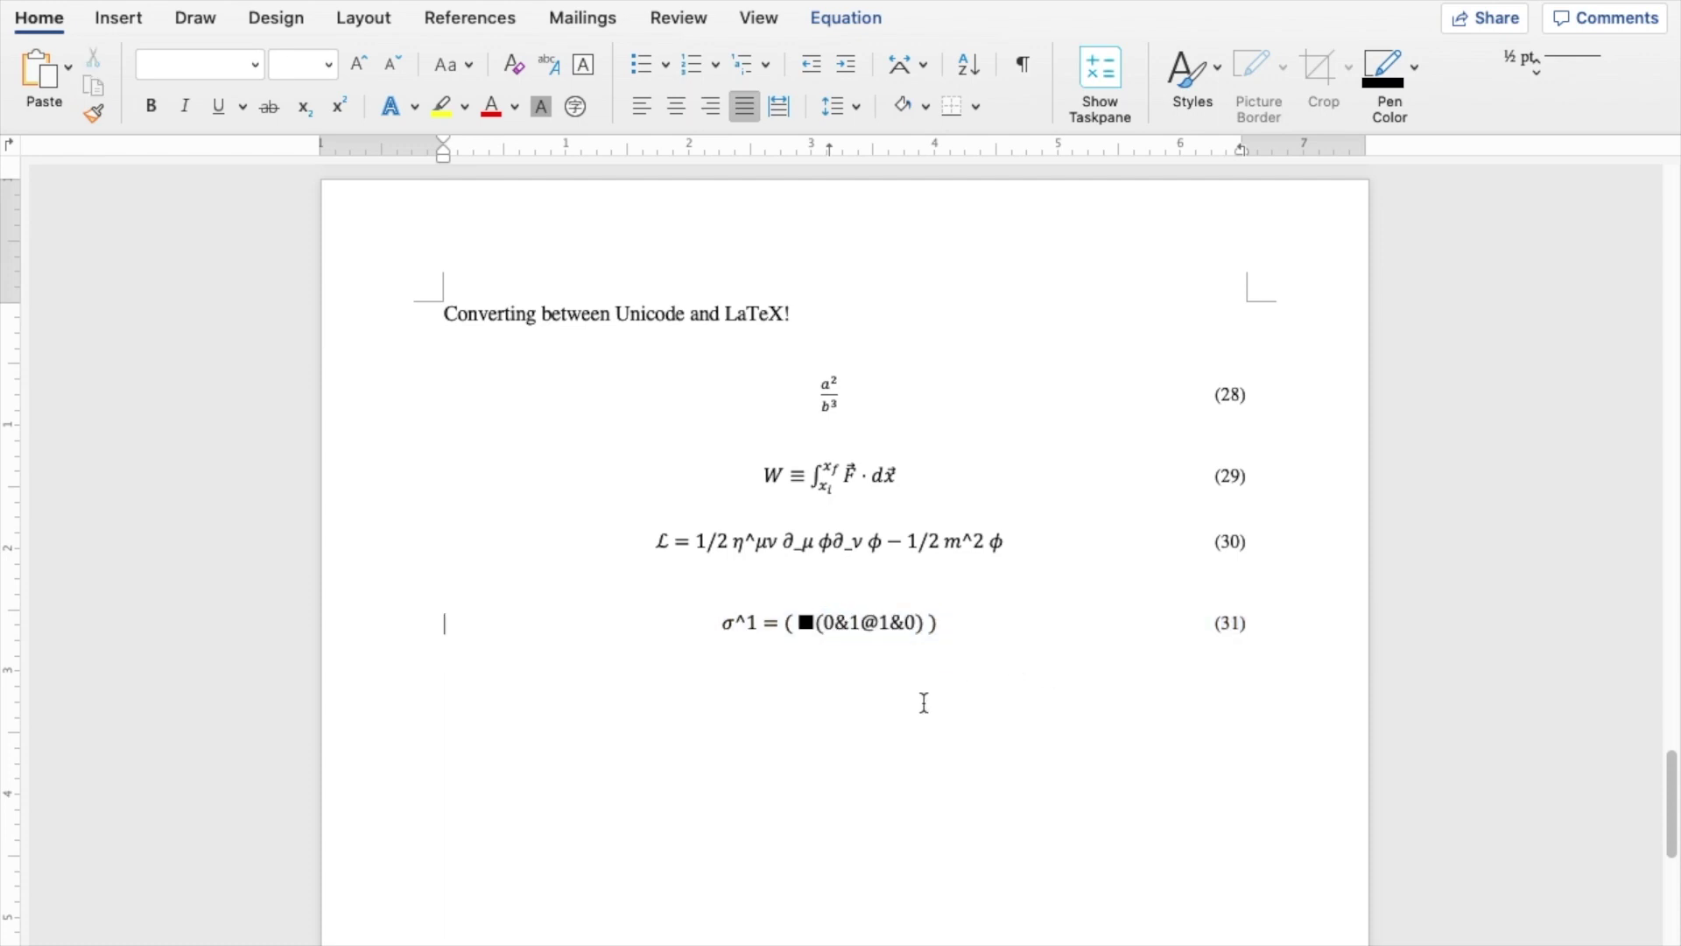
Step: Delete the first 0 from the matrix entries in the linear σ^1 equation
key("Right")
key("Right")
key("Right")
key("Right")
key("Right")
key("Right")
key("Right")
key("Right")
key("Right")
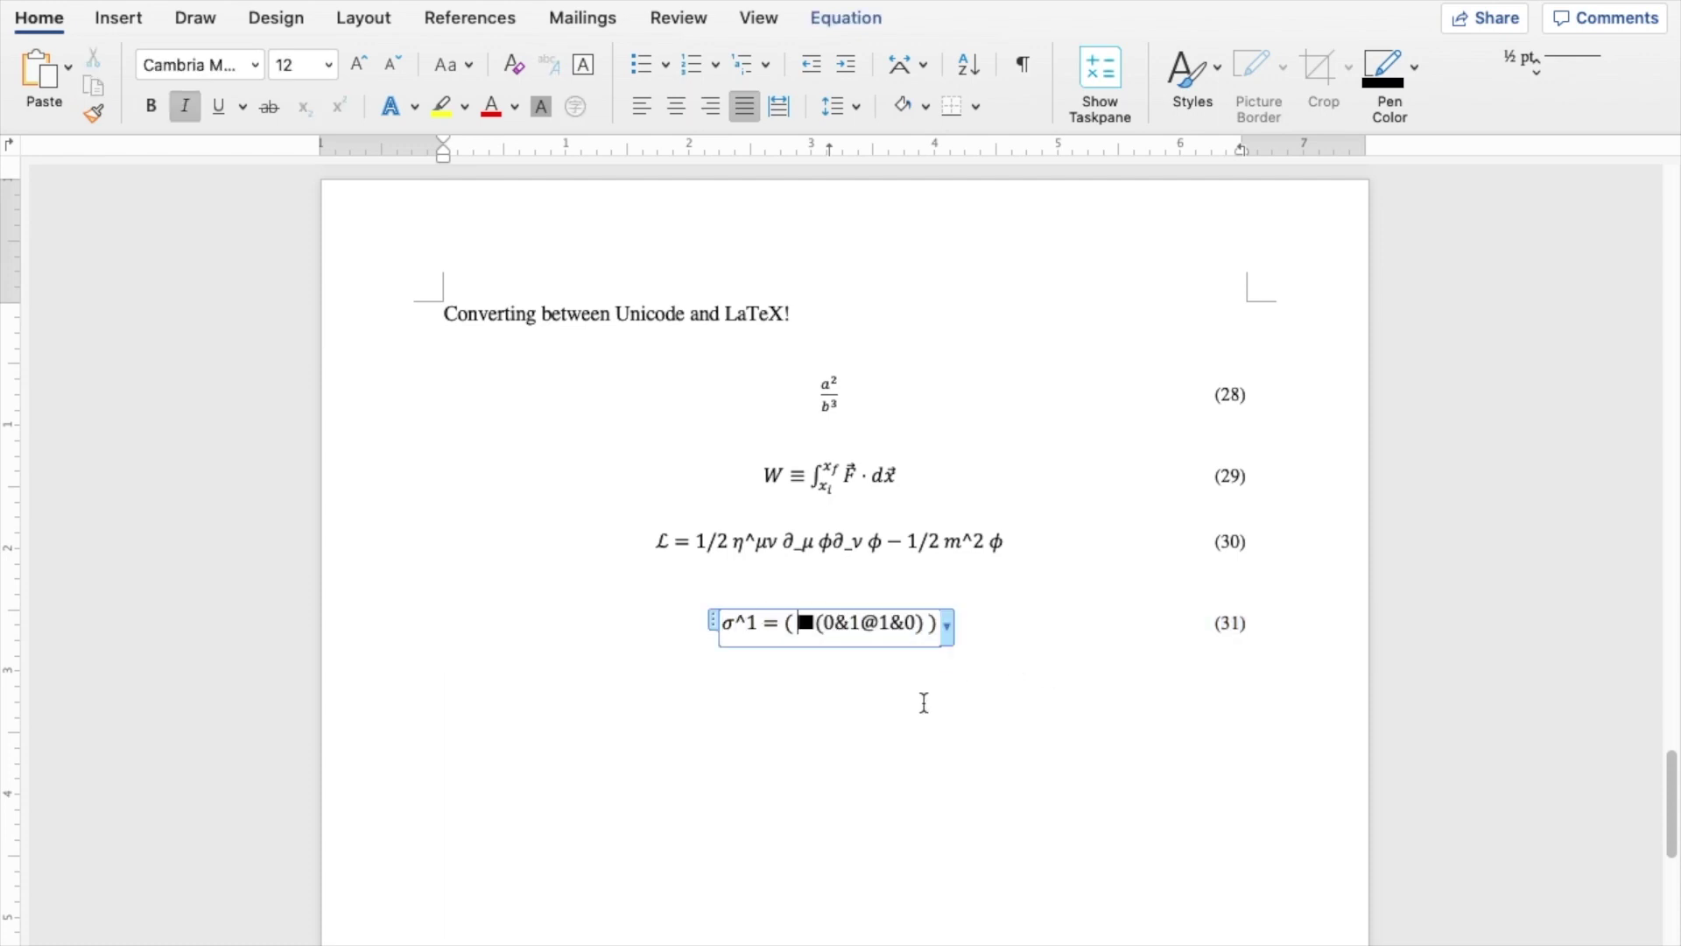
key("Left")
key("Right")
key("Right")
key("Right")
key("Right")
key("Right")
key("Right")
key("Right")
left_click(761, 607)
left_click(756, 629)
key("Right")
key("Right")
key("Right")
key("Right")
key("shift+Right")
key("BackSpace")
Step: Delete the final 0 from the matrix entries in the linear σ^1 equation
key("Right")
key("Right")
key("Right")
key("Right")
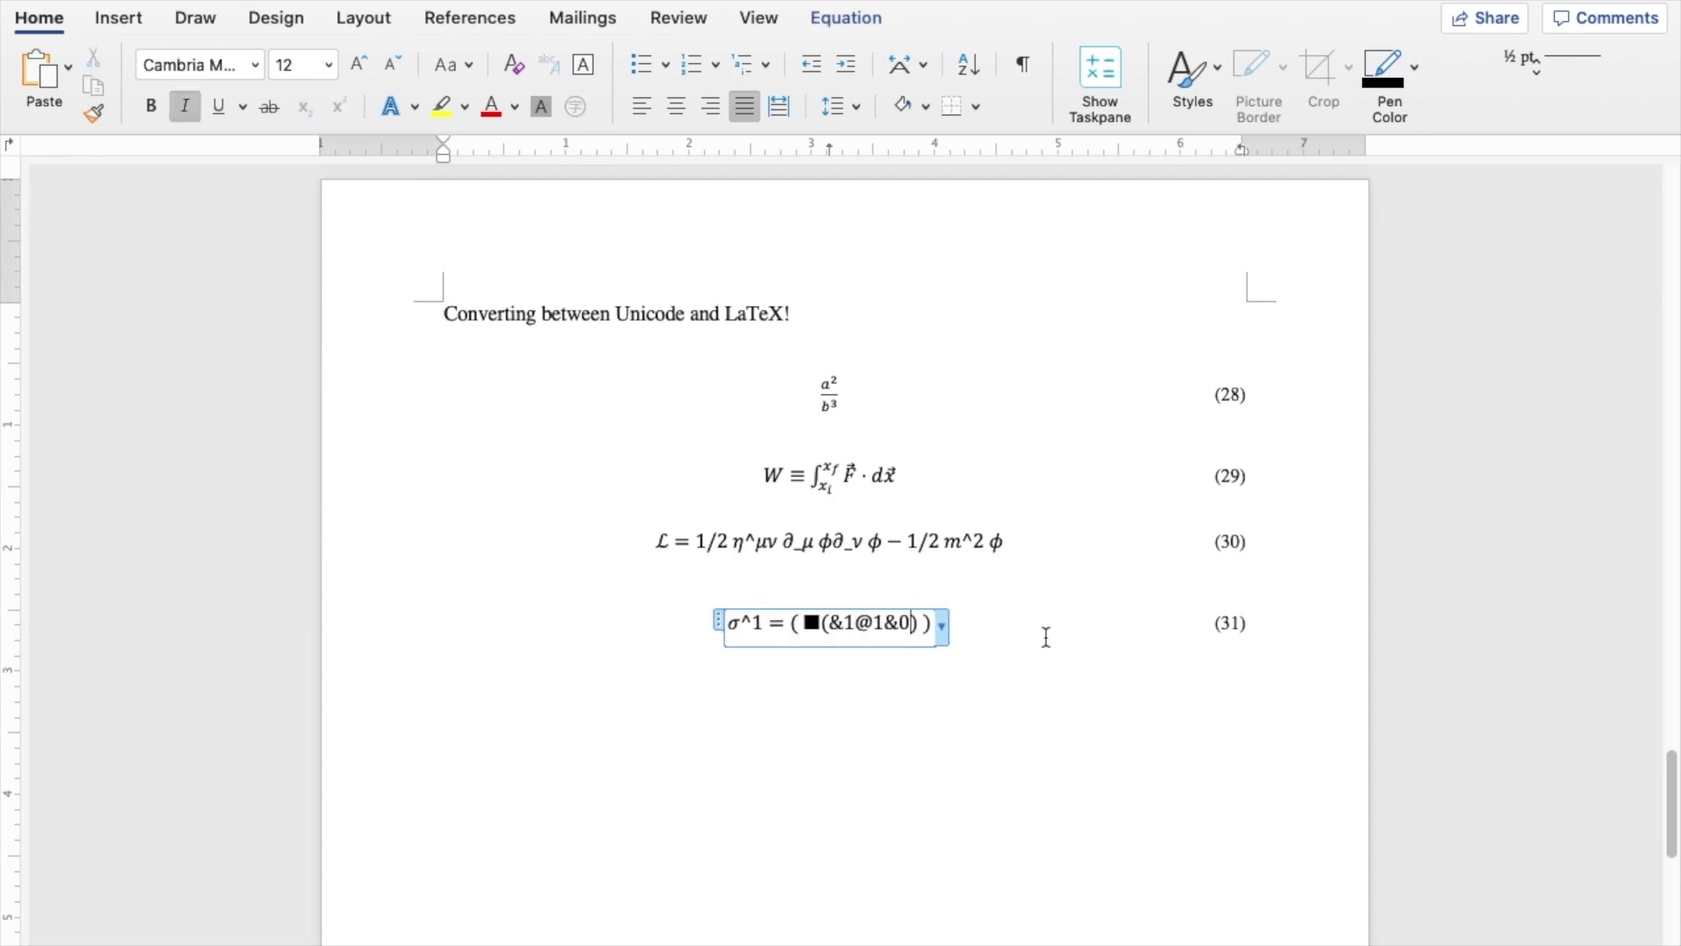
key("shift+Left")
key("BackSpace")
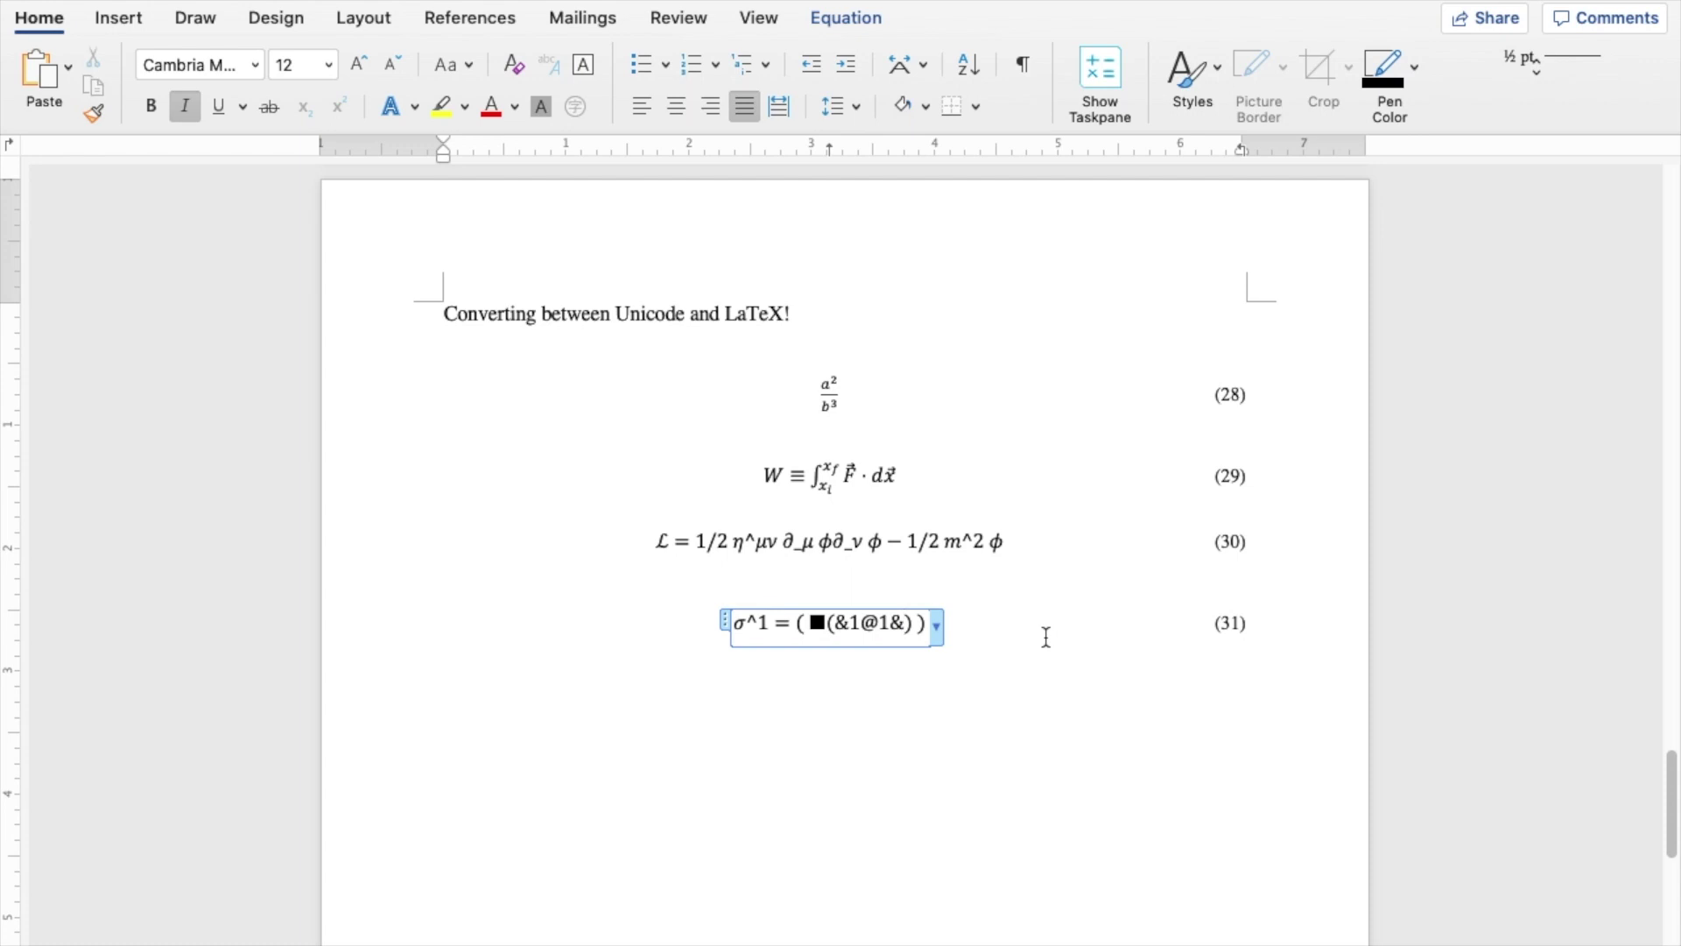
Step: Convert the edited σ^1 equation back to its built-up professional form
key("super+equal")
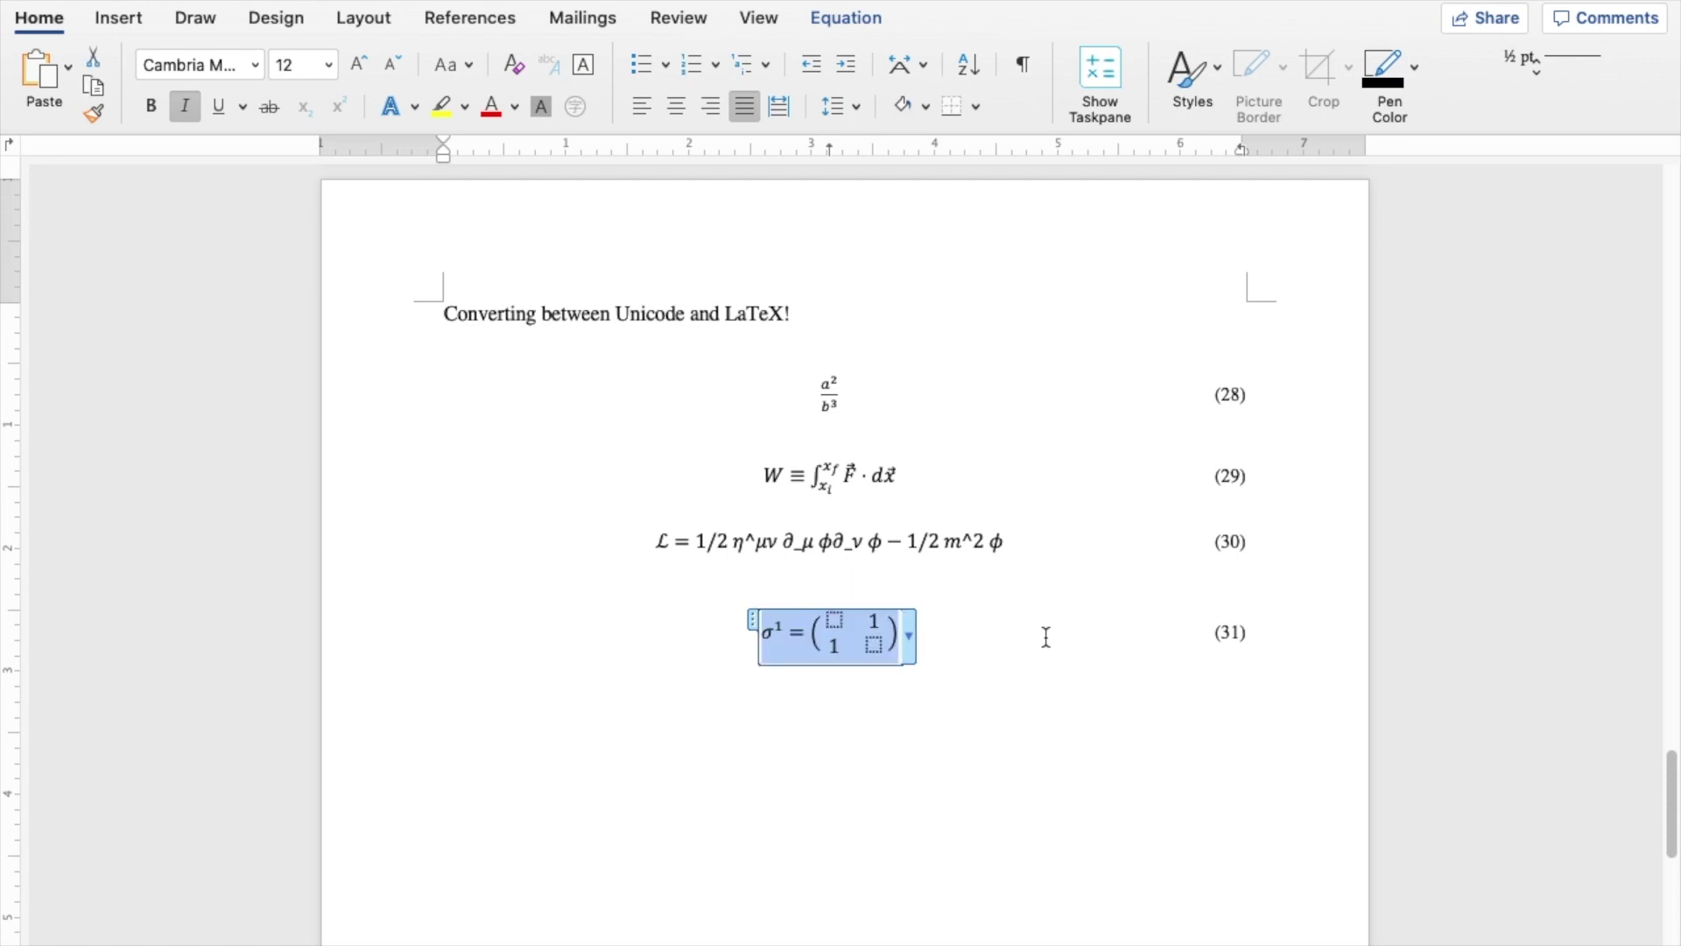
key("Down")
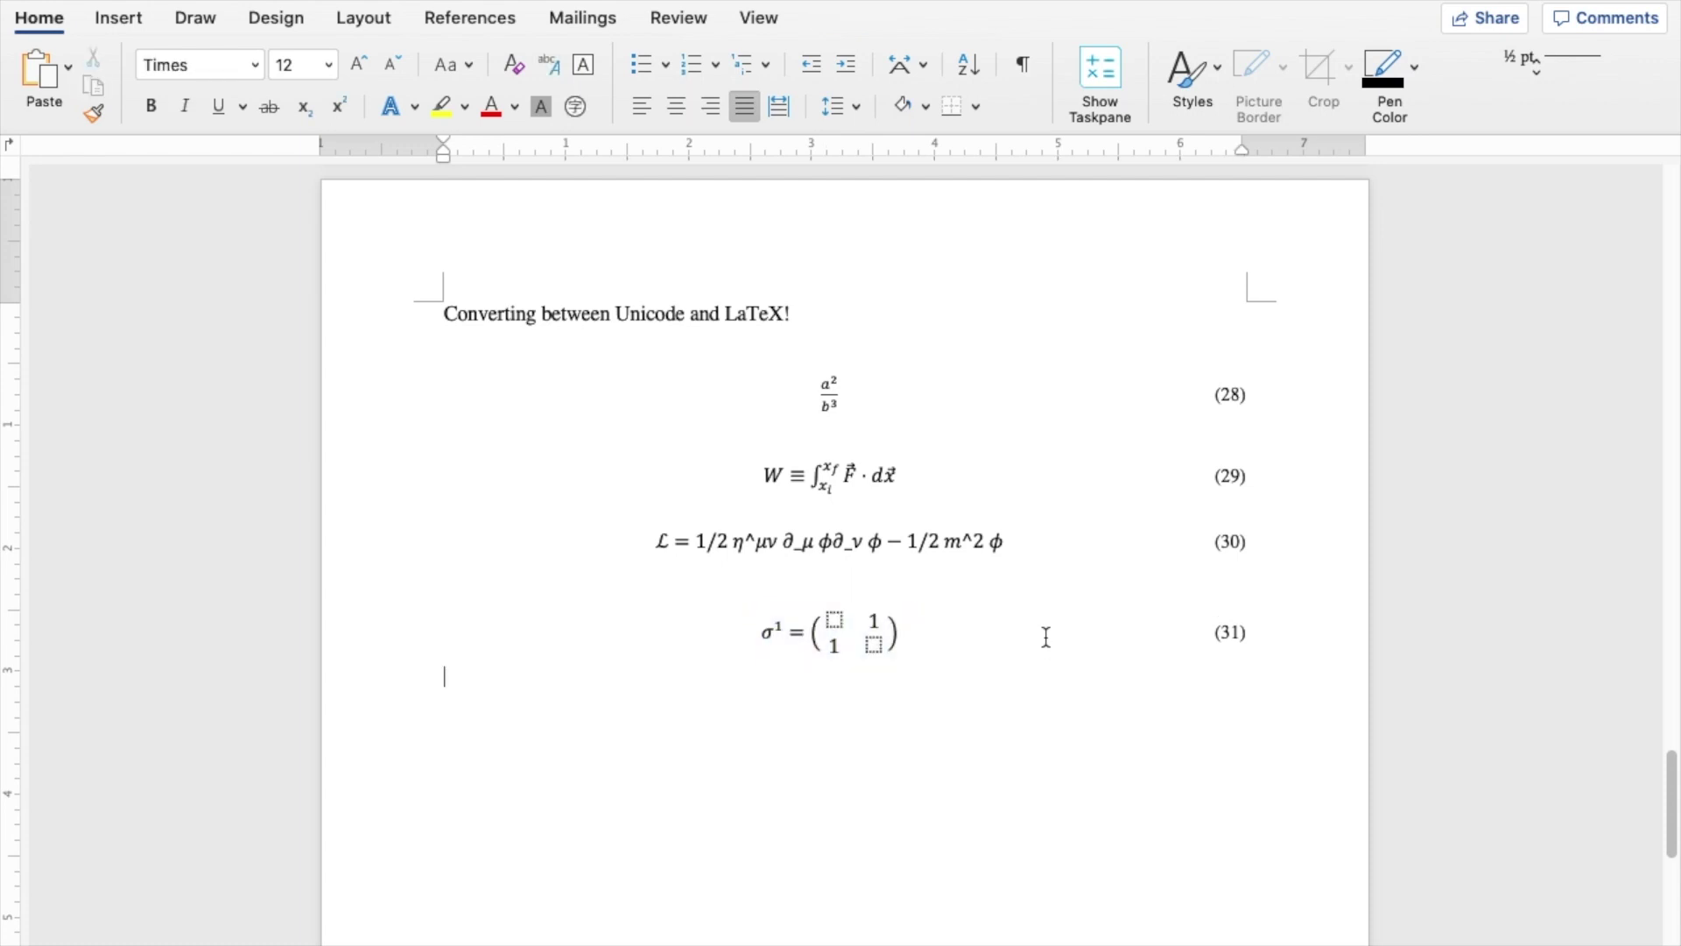
scroll(1046, 636, "down", 2)
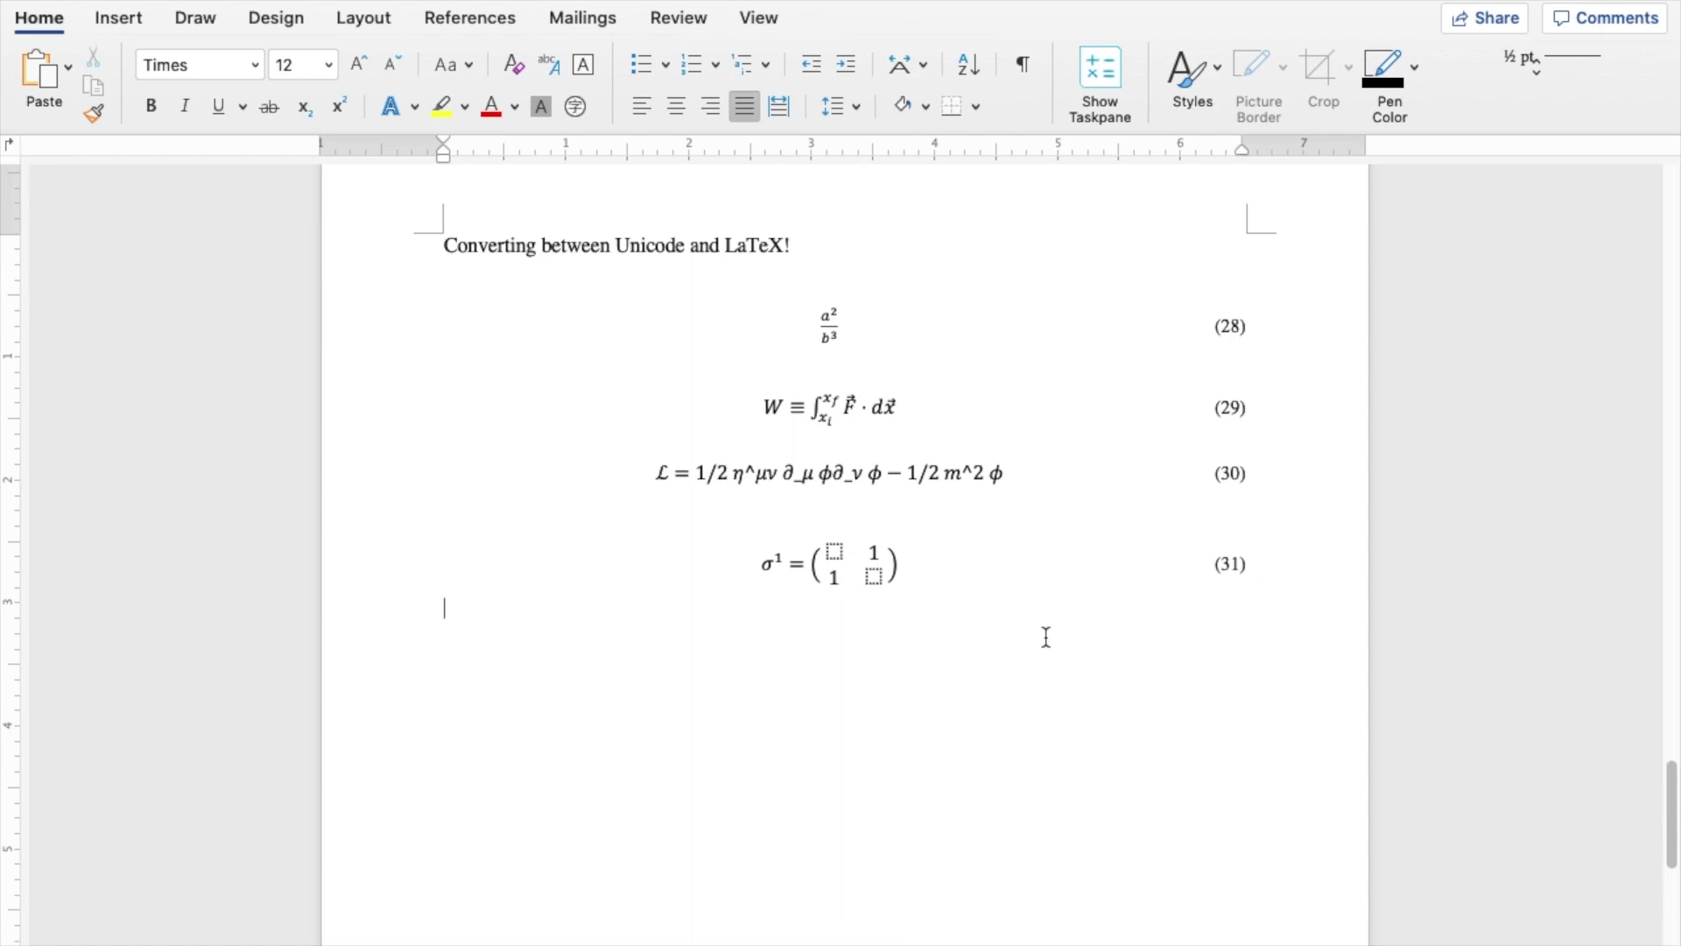
Step: Check how the σ^1 matrix's empty entries look on the document's last page in the print preview, and close it without printing
left_click(832, 550)
key("super+p")
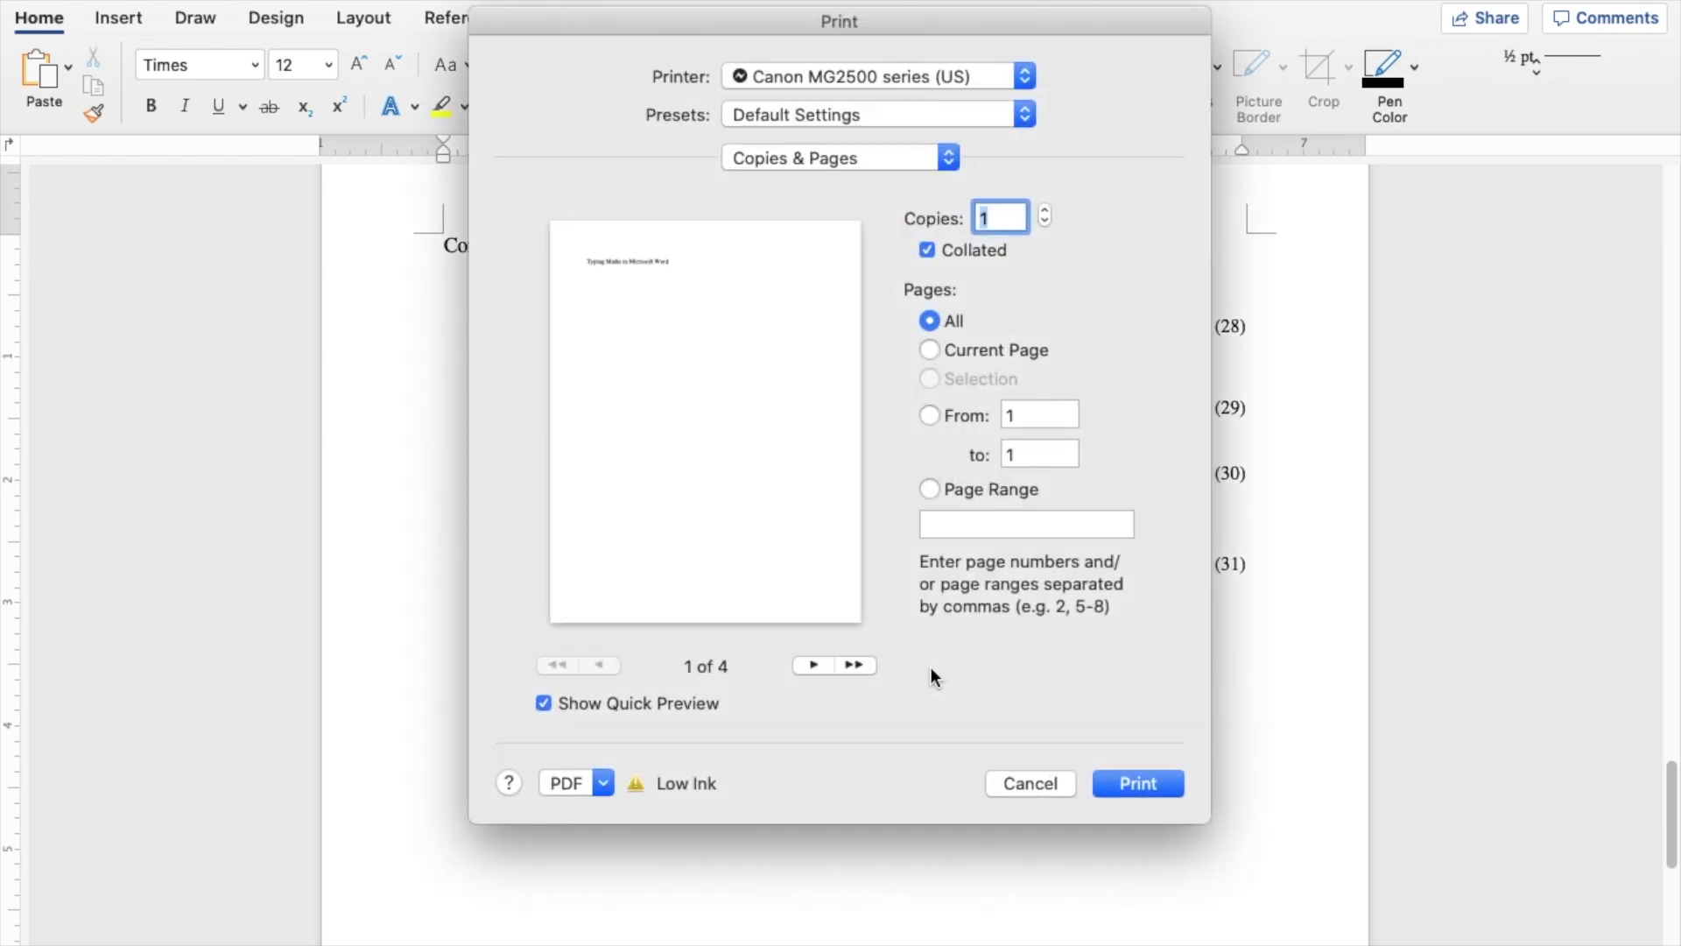
left_click(842, 669)
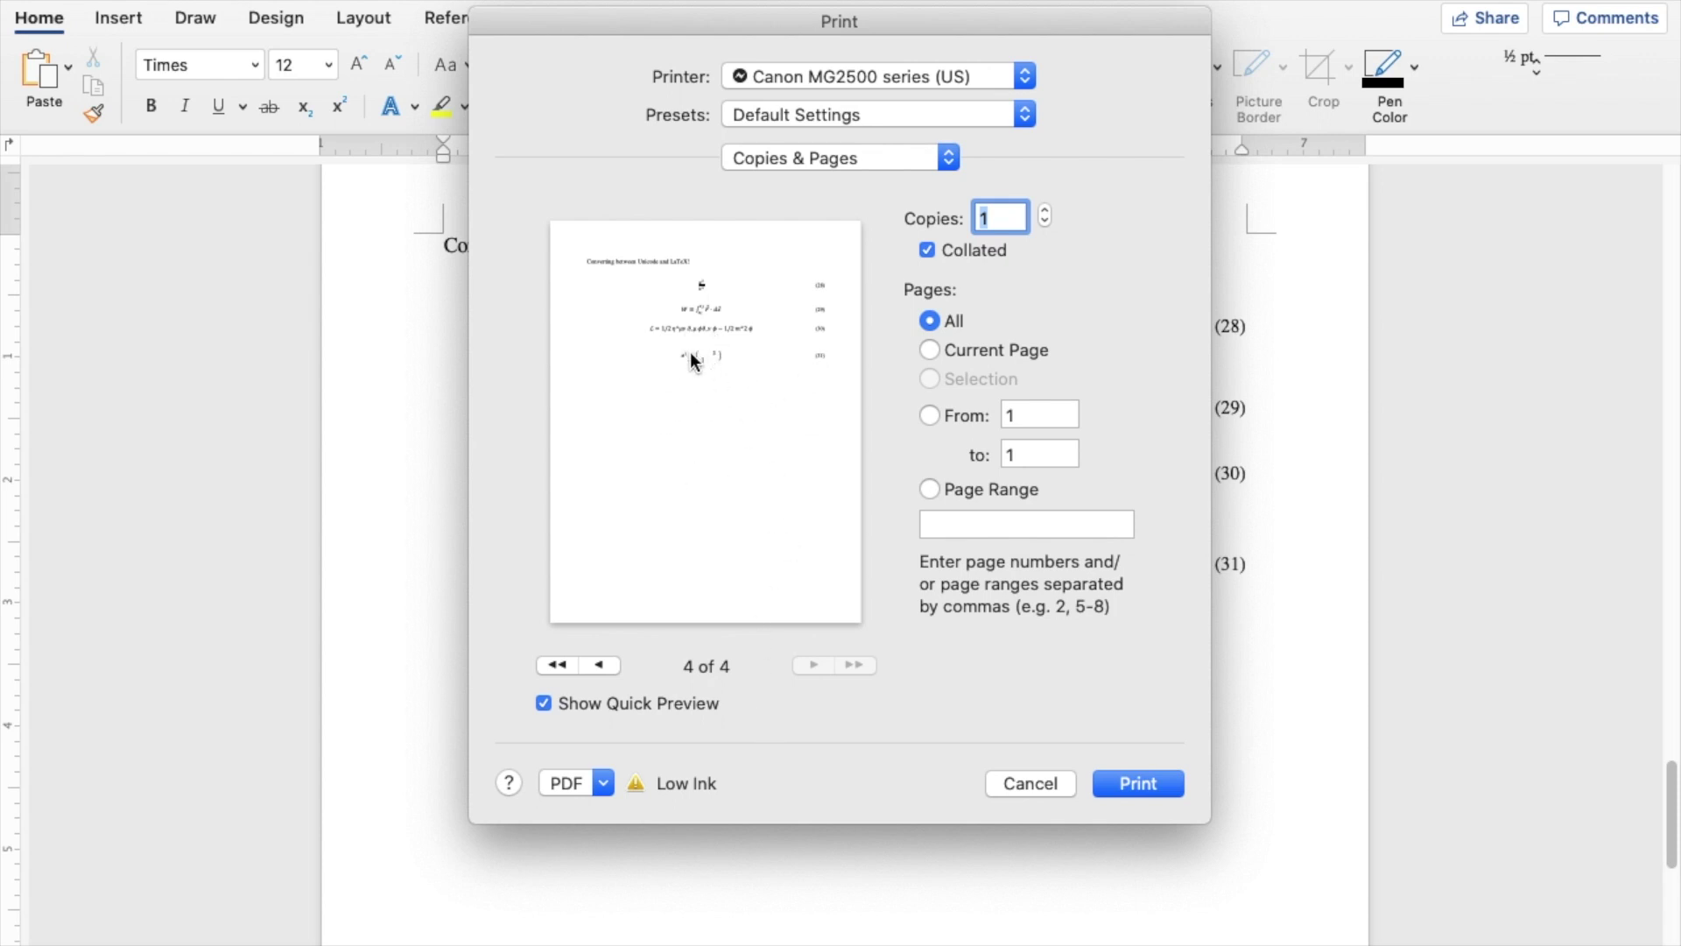
key("Escape")
Step: Replace the two empty placeholders on the σ^1 matrix diagonal with blank spaces
left_click(835, 551)
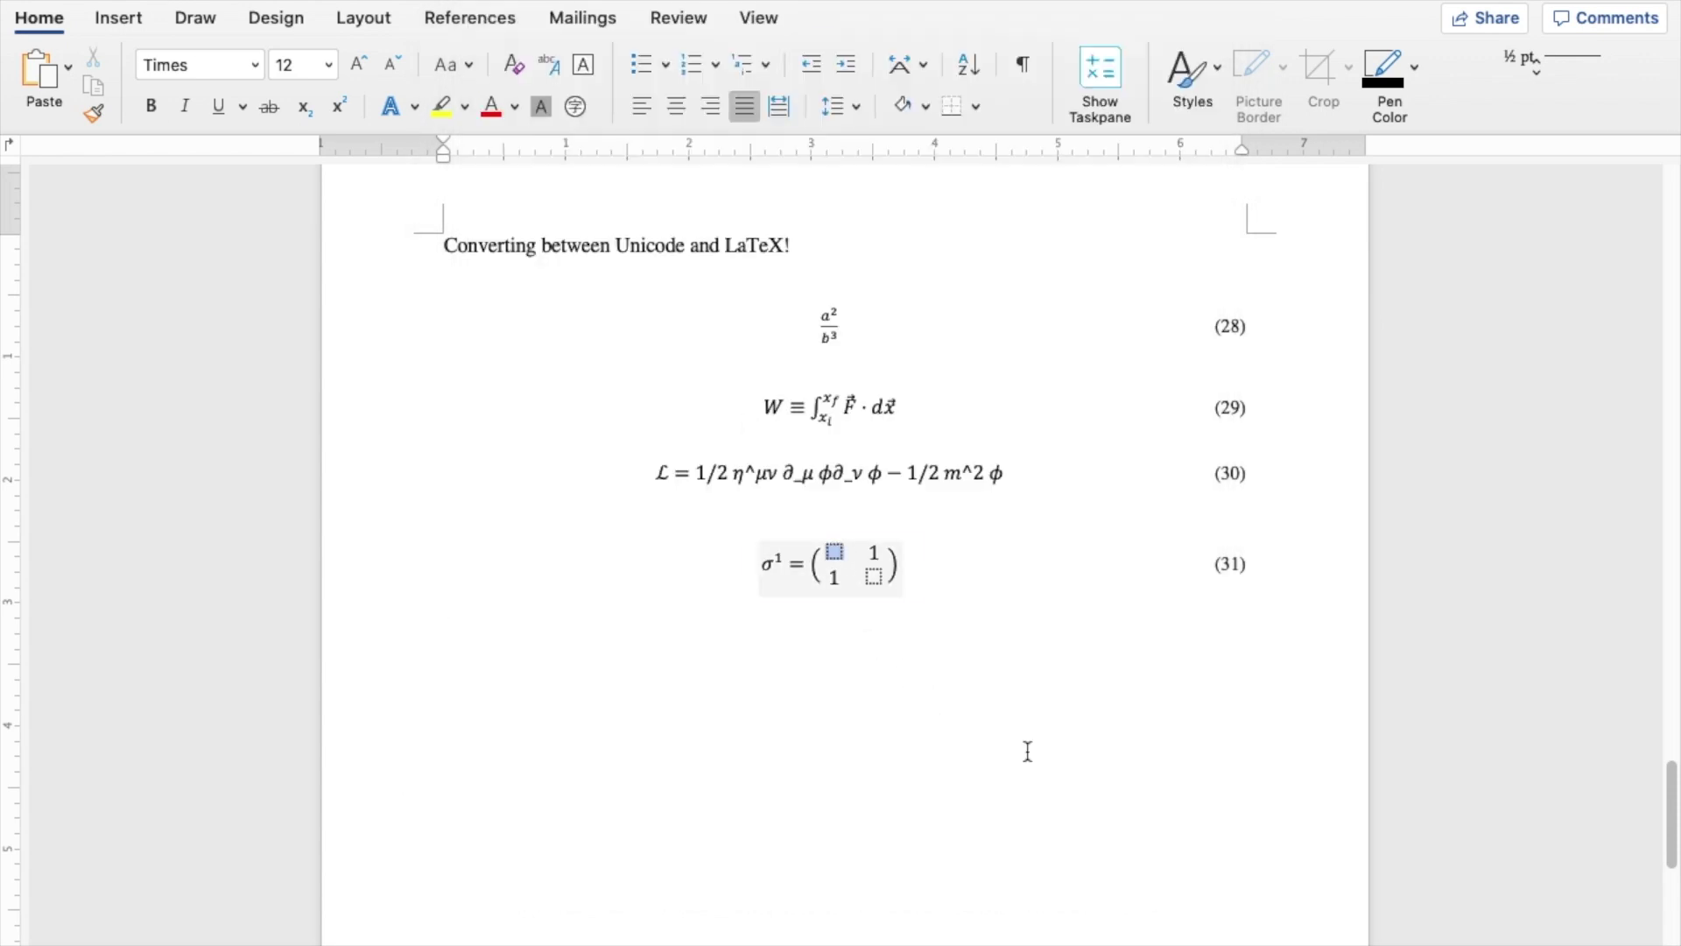
key("Down")
key("Right")
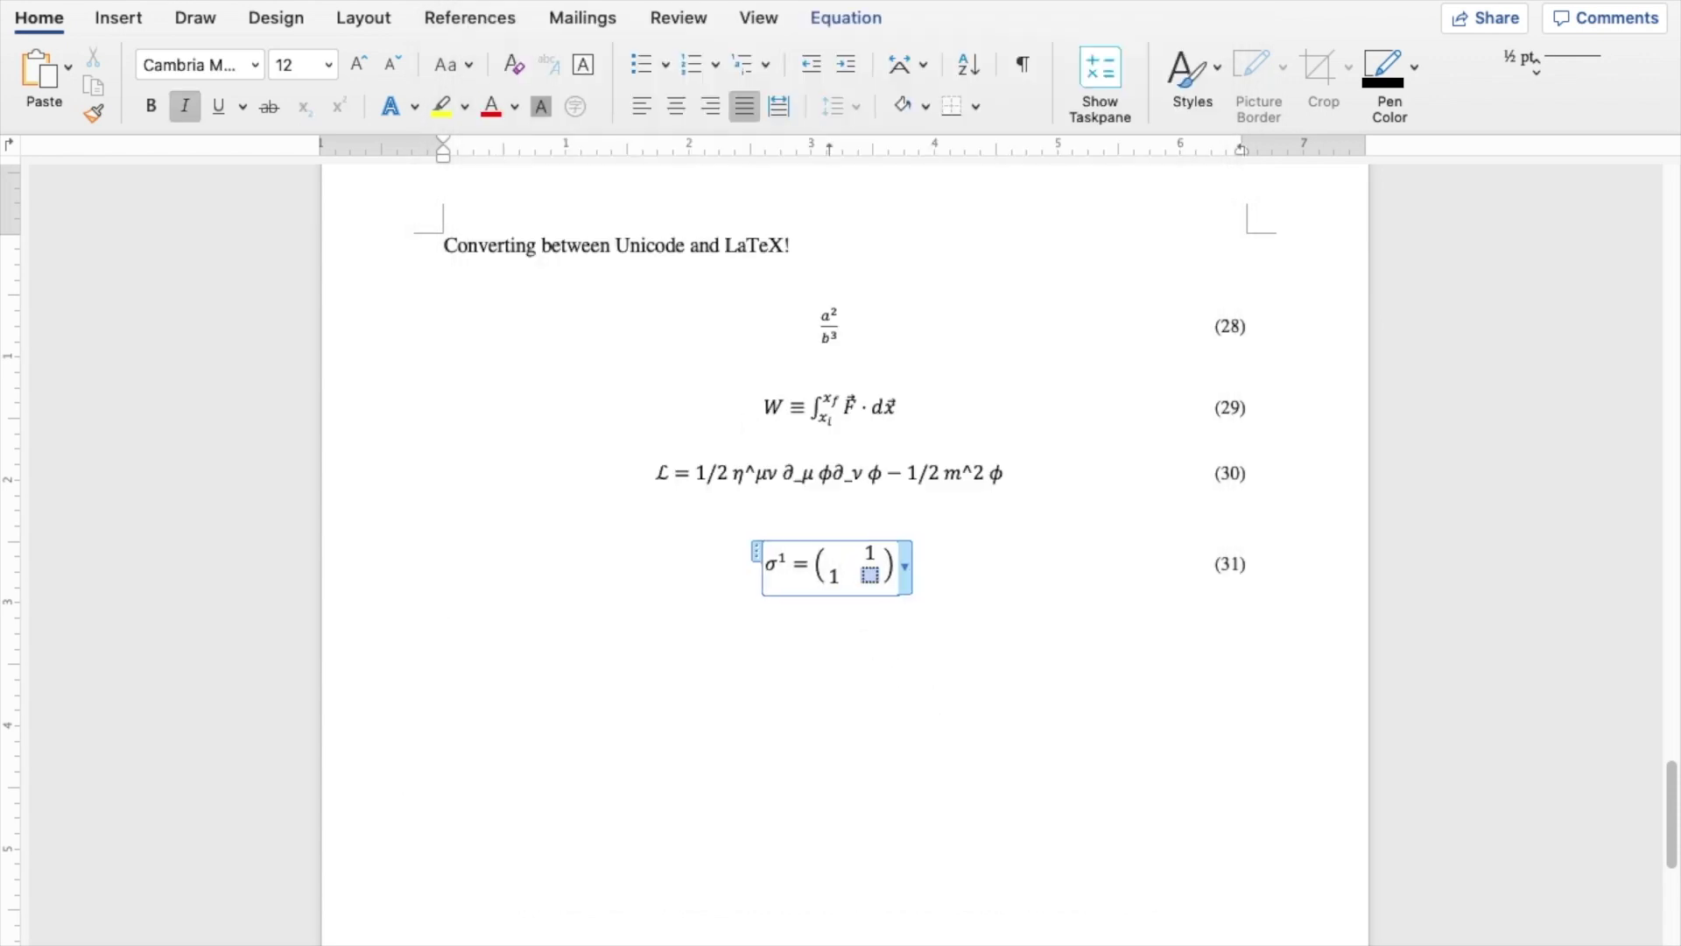
key("Down")
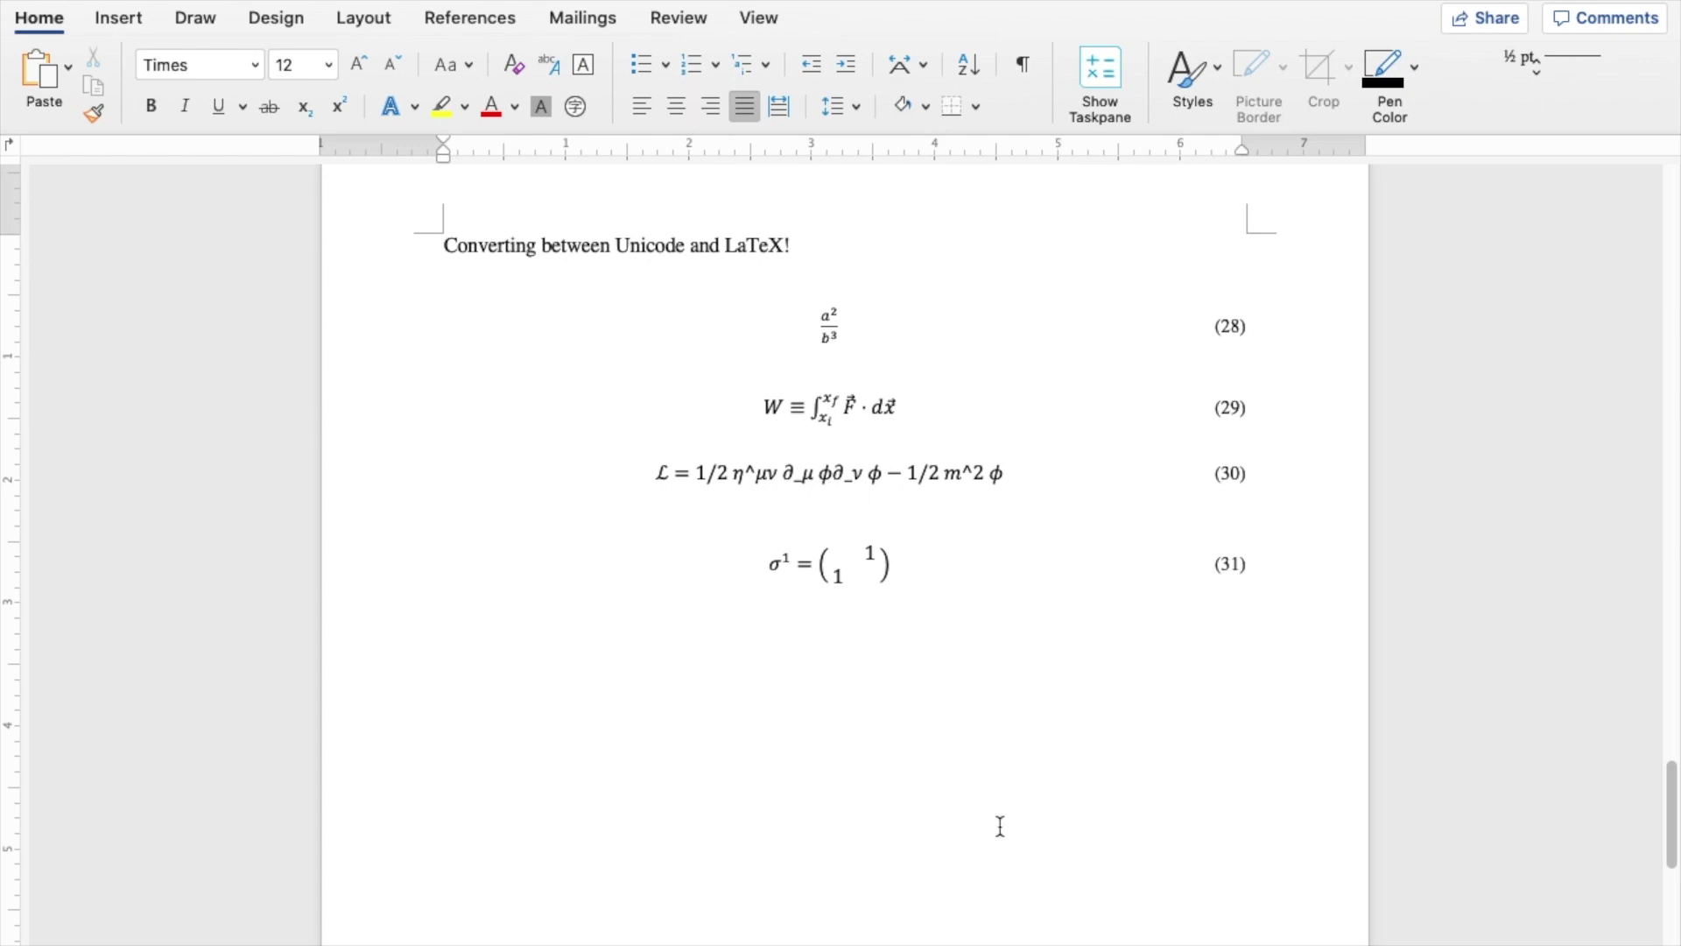
Step: Convert all four numbered equations, from the fraction to the σ^1 matrix, to linear Unicode form at once and clear the selection
key("shift+Up")
key("shift+Up")
key("shift+Up")
key("shift+Up")
key("shift+Up")
key("shift+Up")
key("shift+Up")
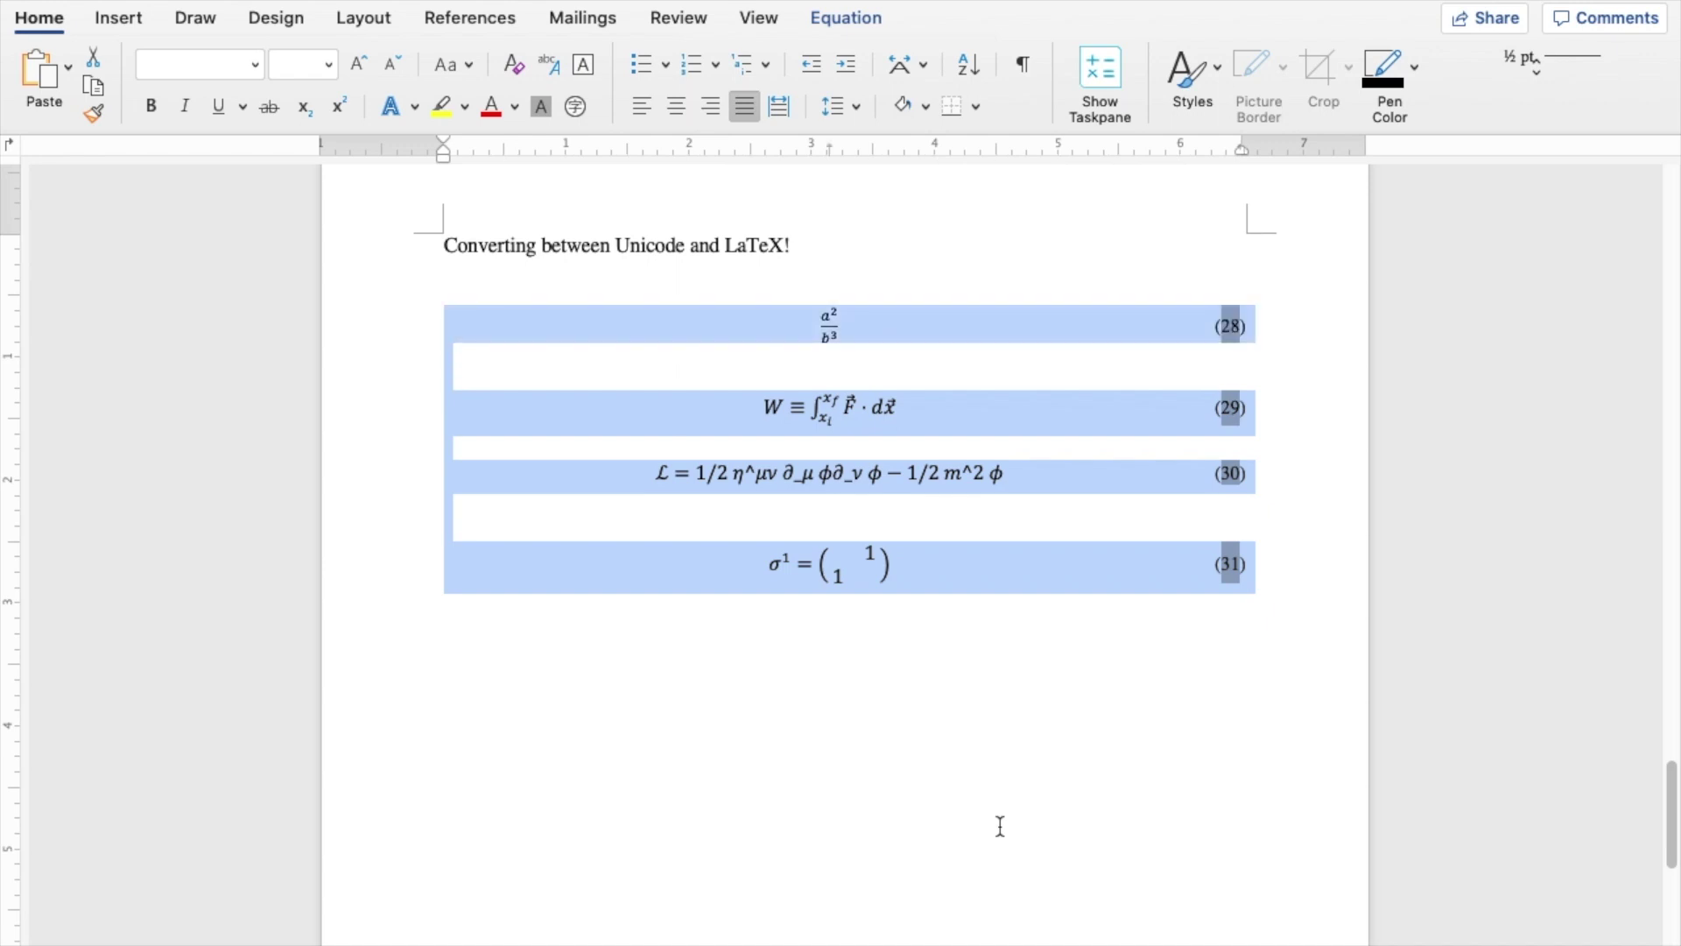
key("ctrl+shift+=")
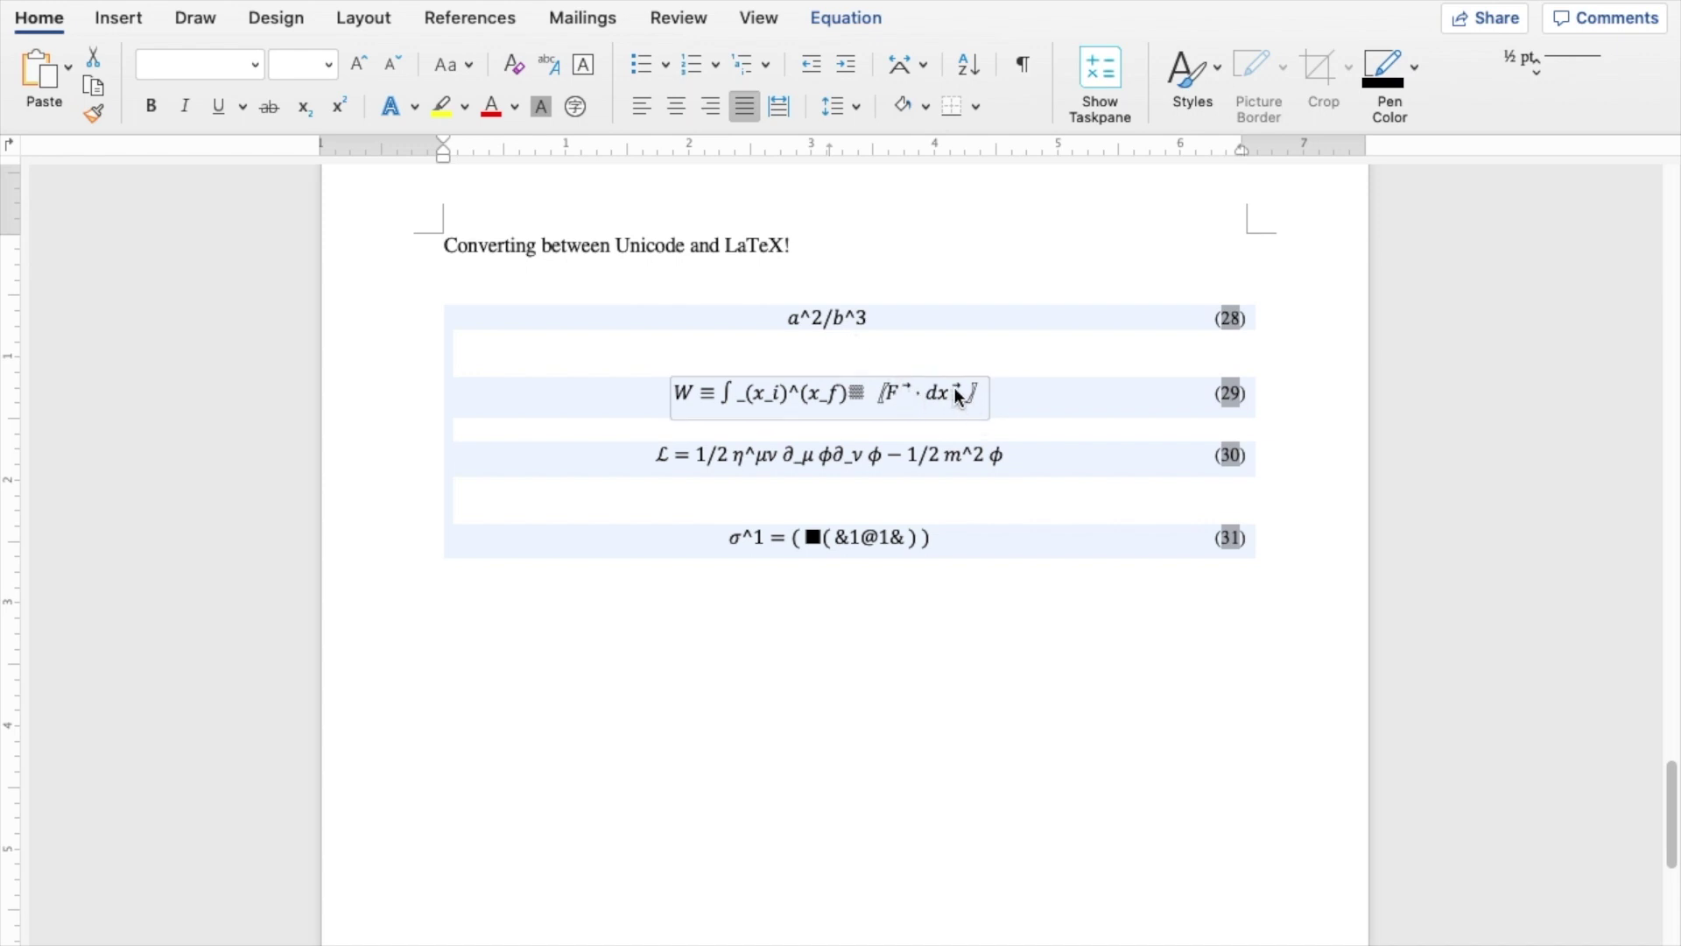
left_click(871, 317)
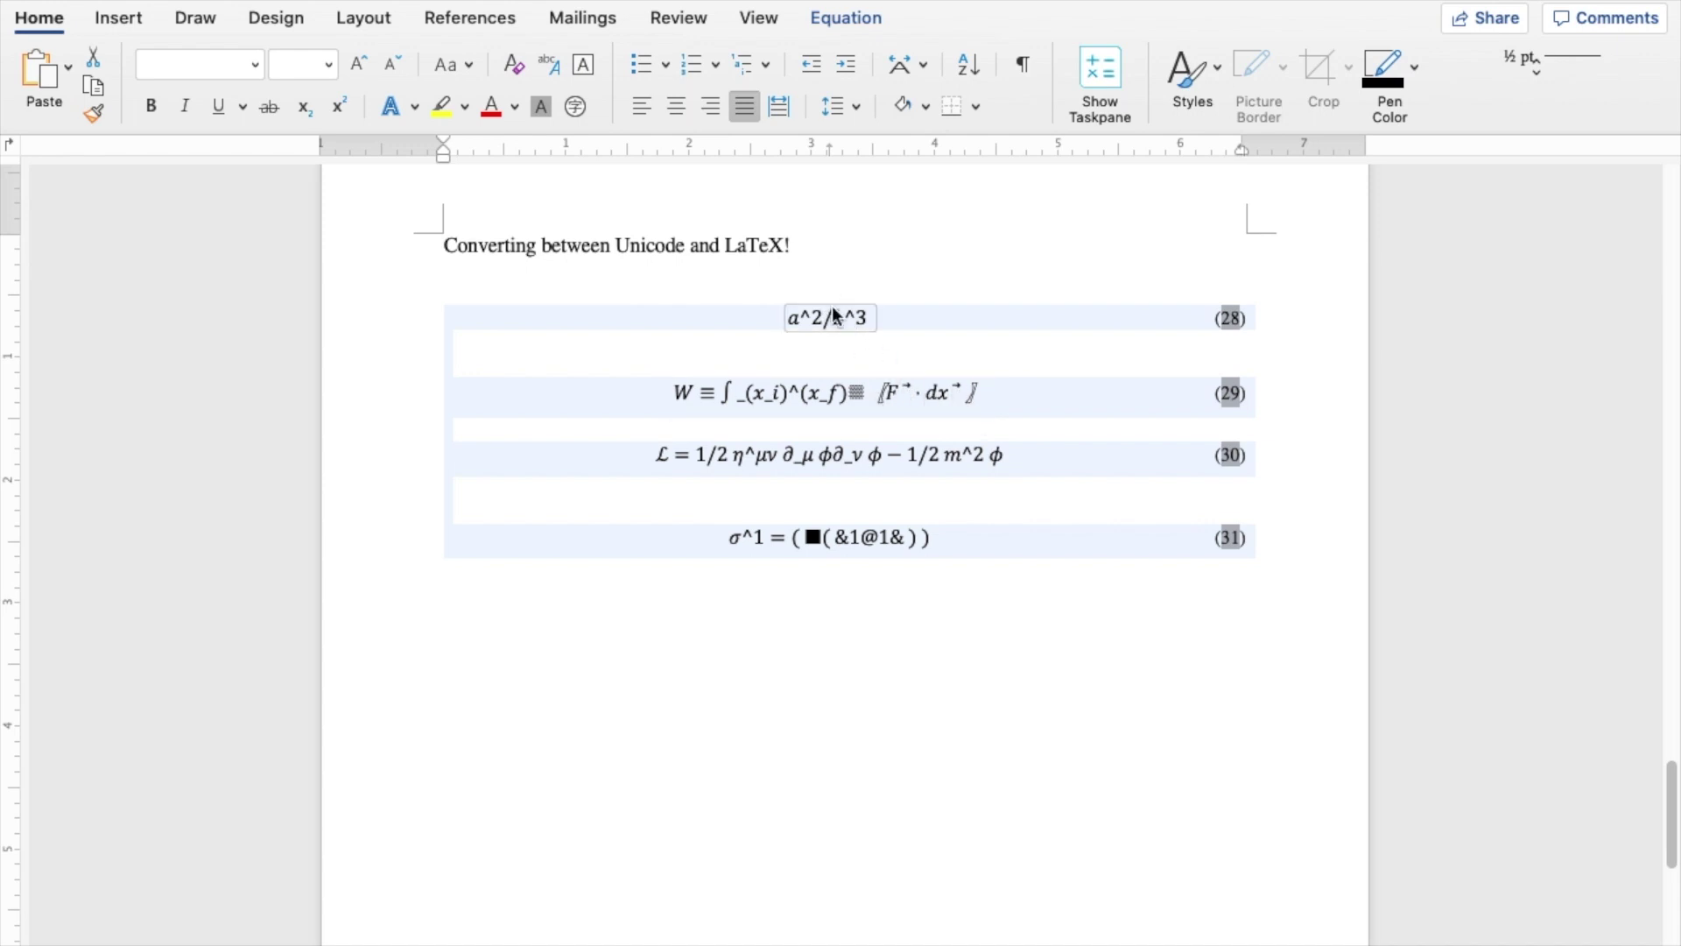
left_click(841, 623)
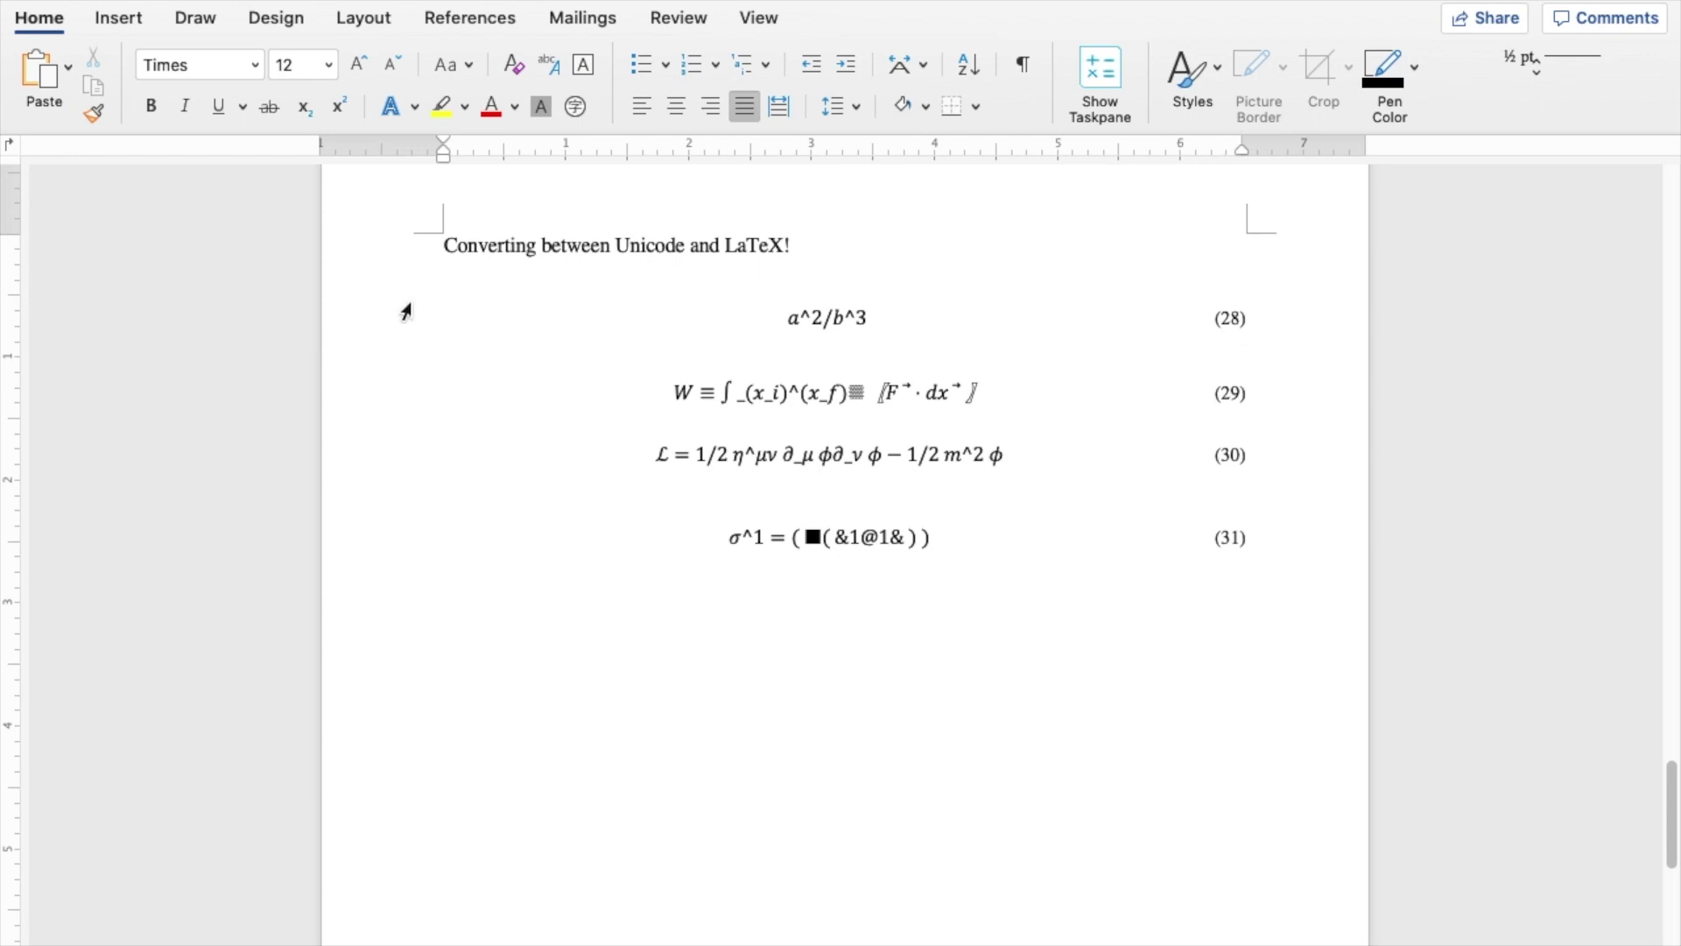
Step: Convert all four linear equations back to built-up professional form together
left_click_drag(402, 313, 397, 571)
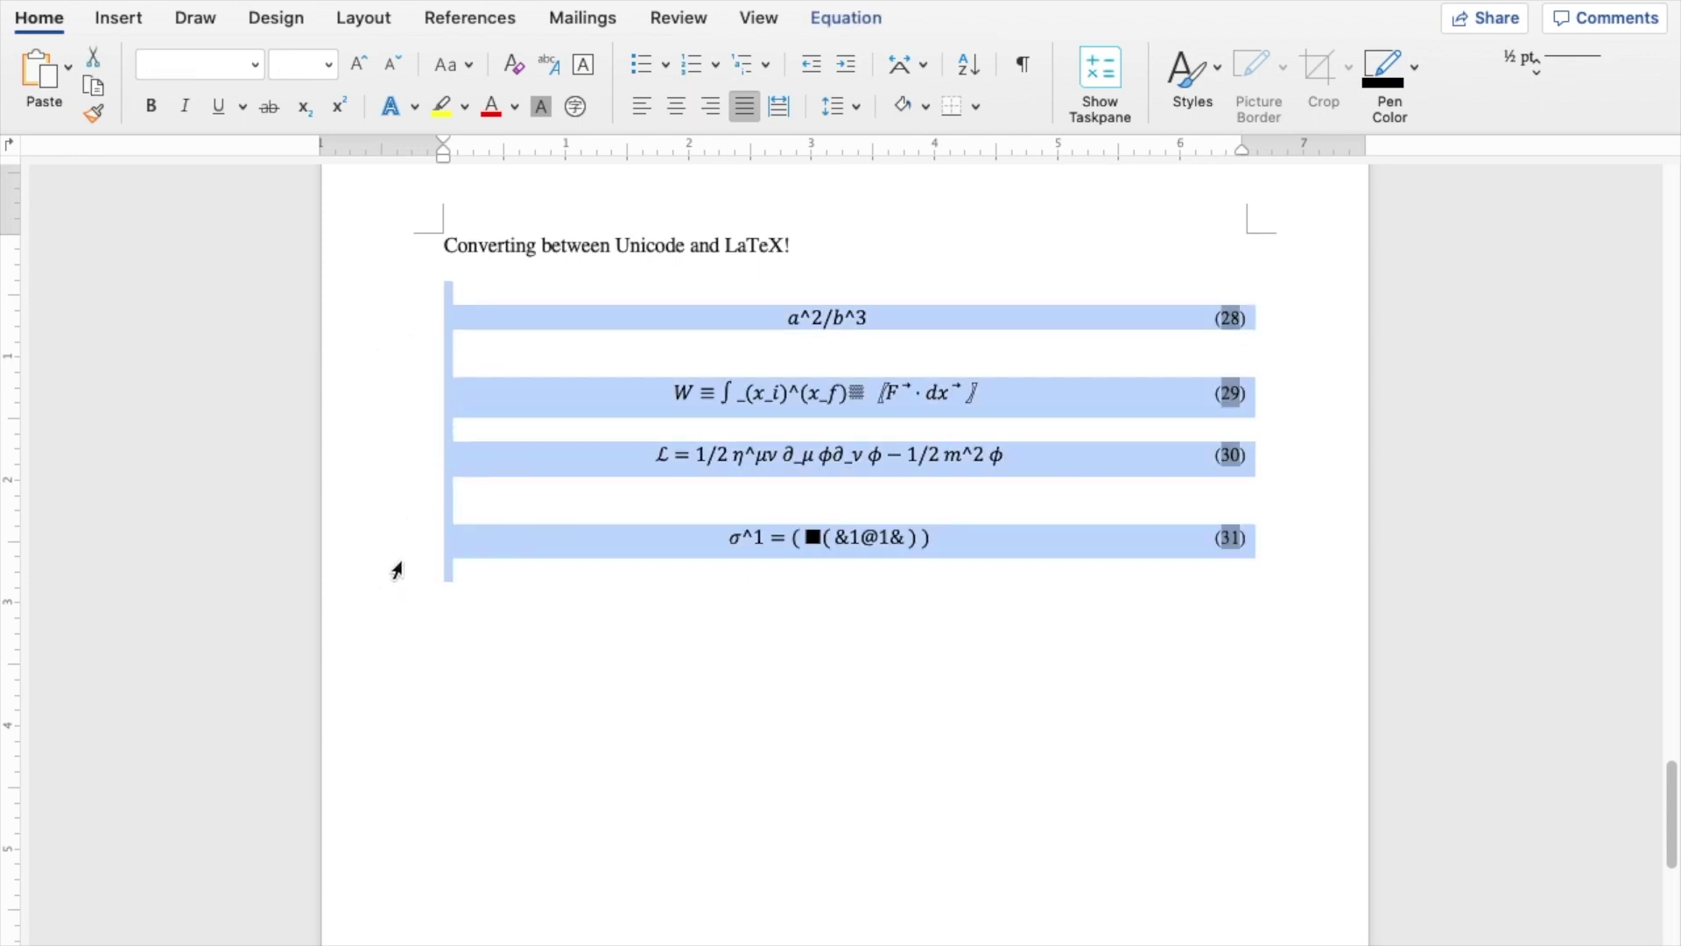
key("ctrl+=")
key("Up")
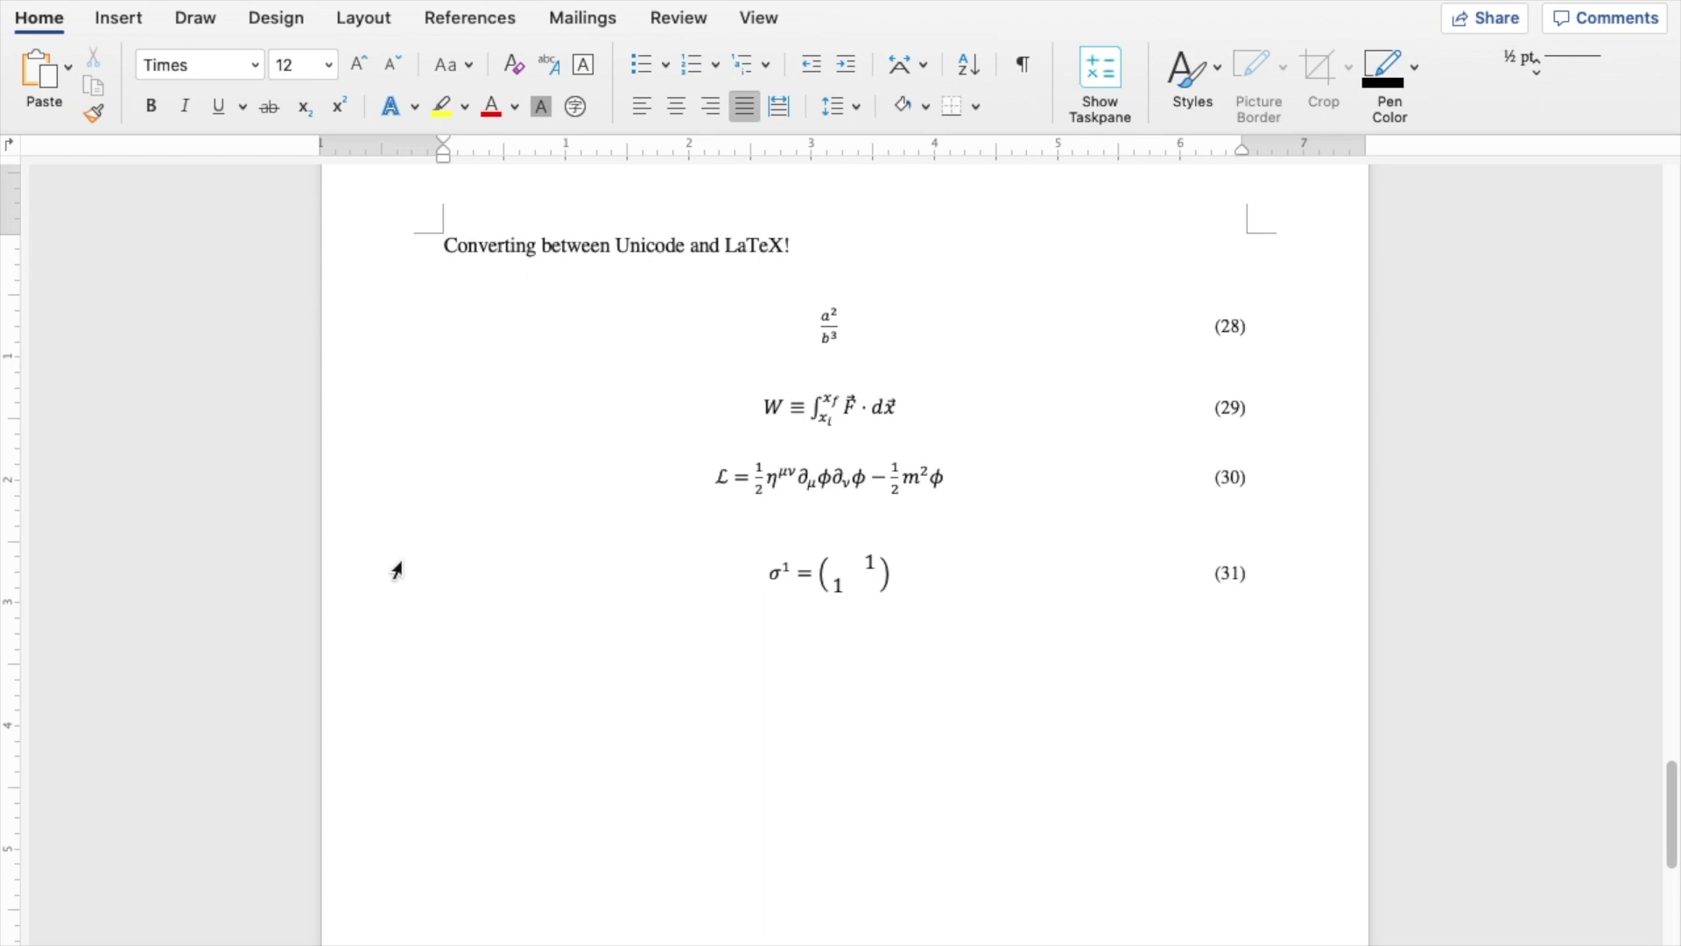
Step: Convert all four numbered equations, from the fraction to the σ^1 matrix, to linear LaTeX form at once
key("shift+Down")
key("shift+Down")
key("shift+Down")
key("shift+Down")
key("shift+Down")
key("shift+Down")
key("shift+Down")
key("shift+Down")
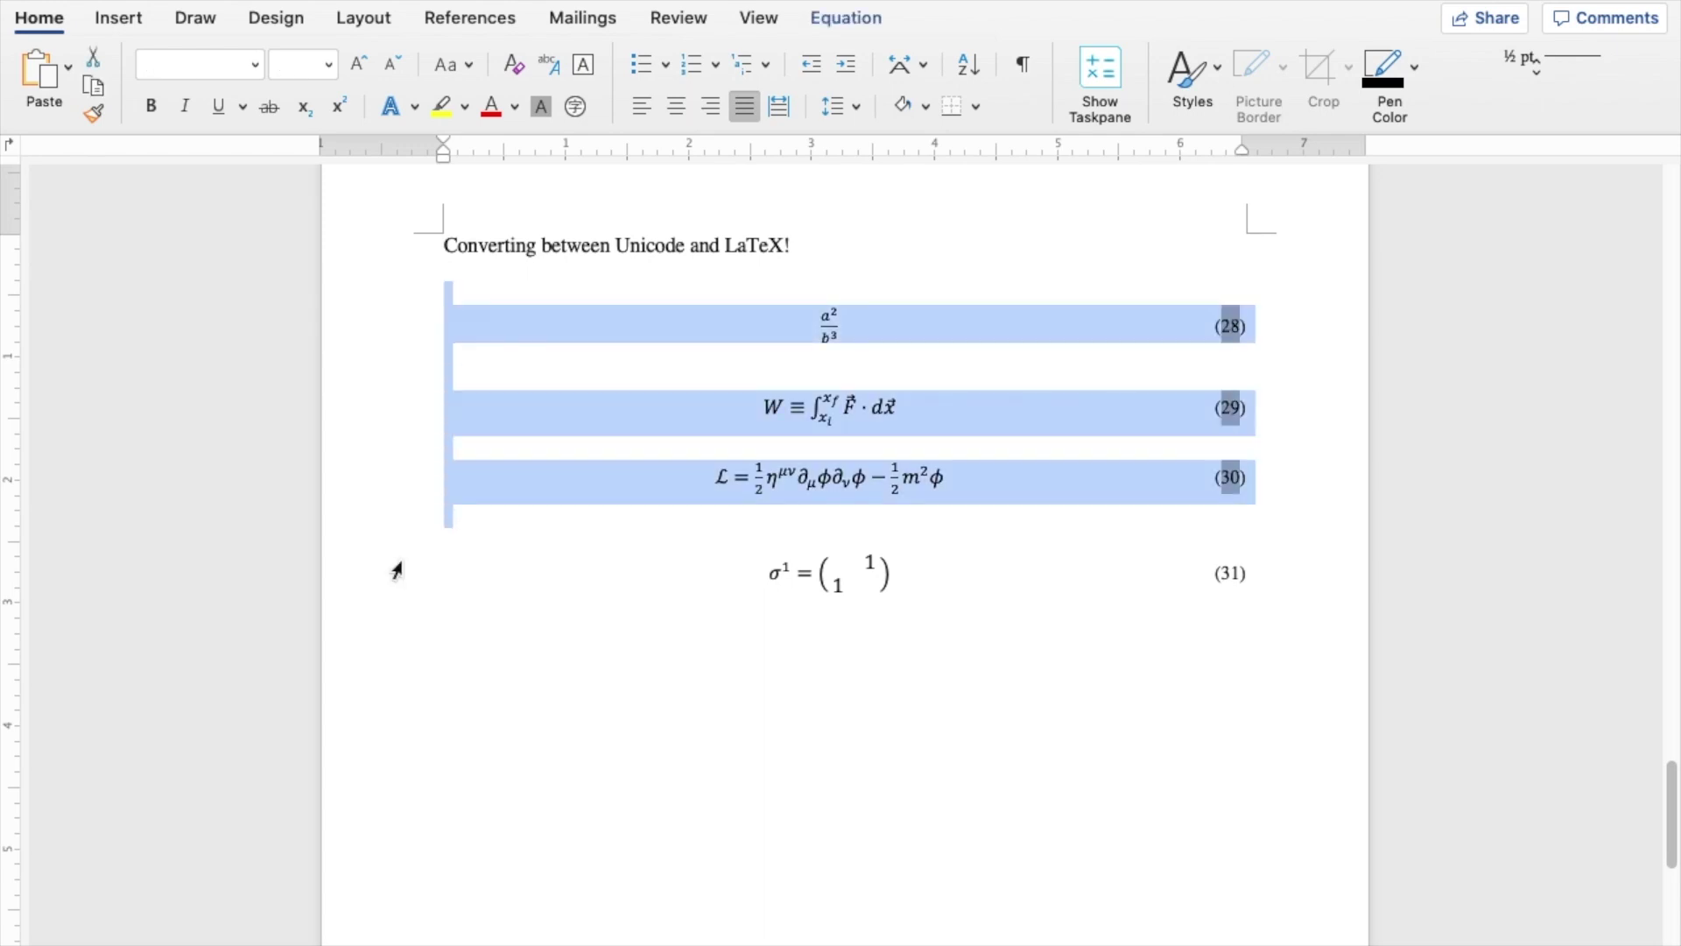
key("ctrl+shift+equal")
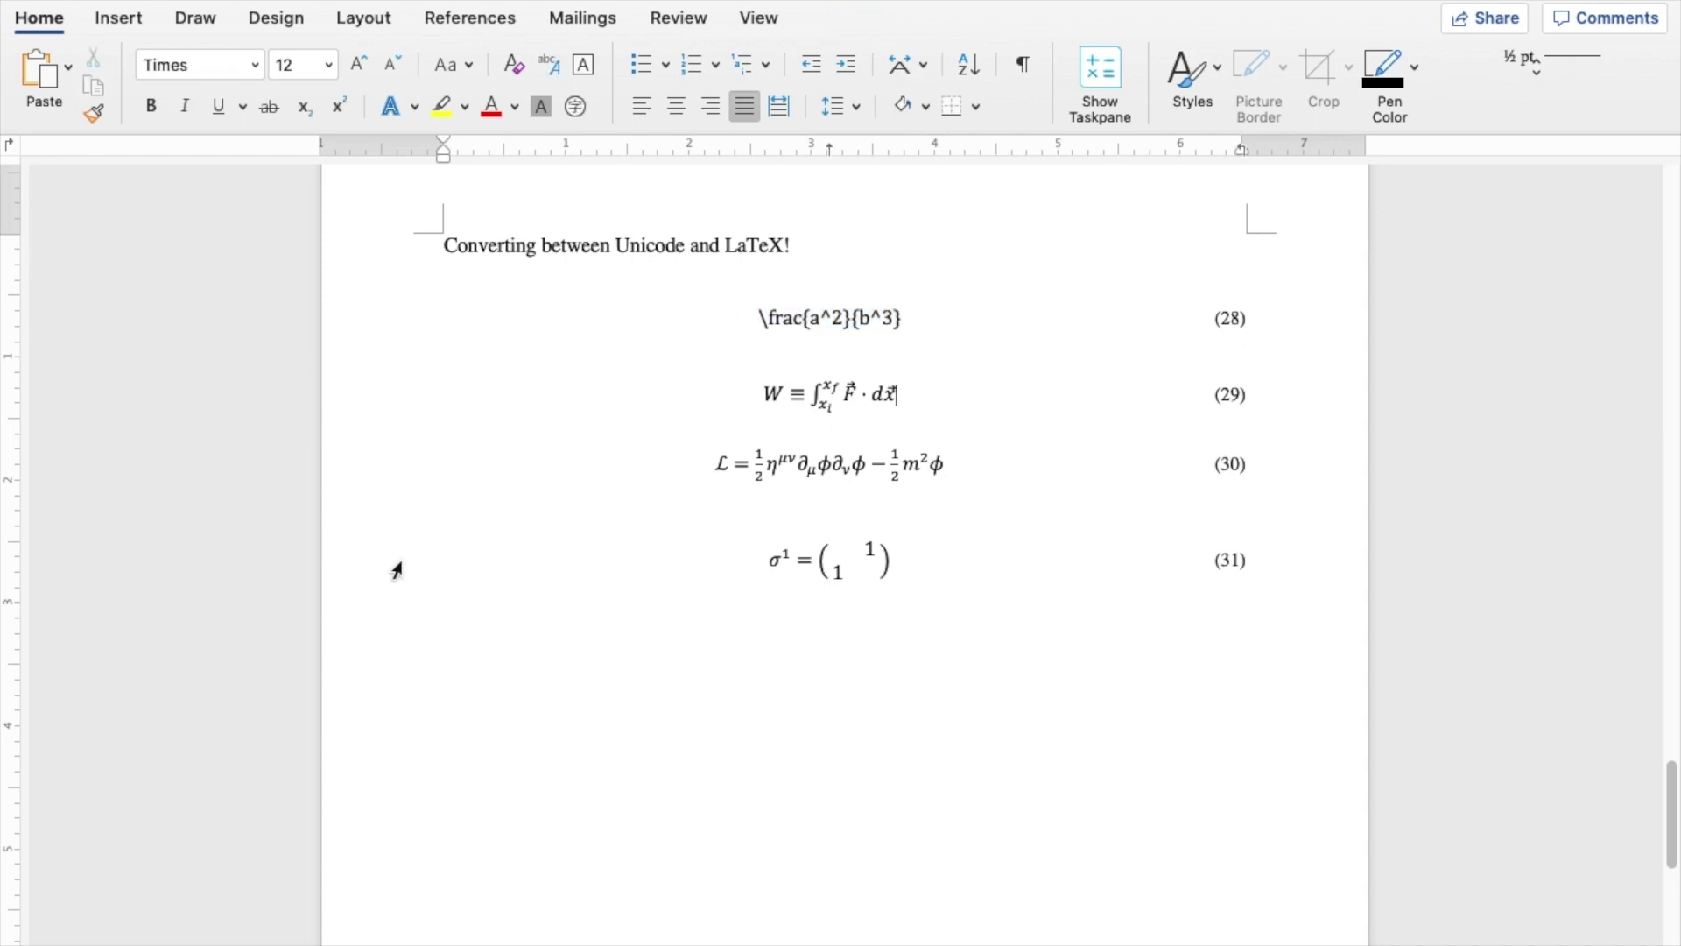
key("Down")
key("Down")
key("Down")
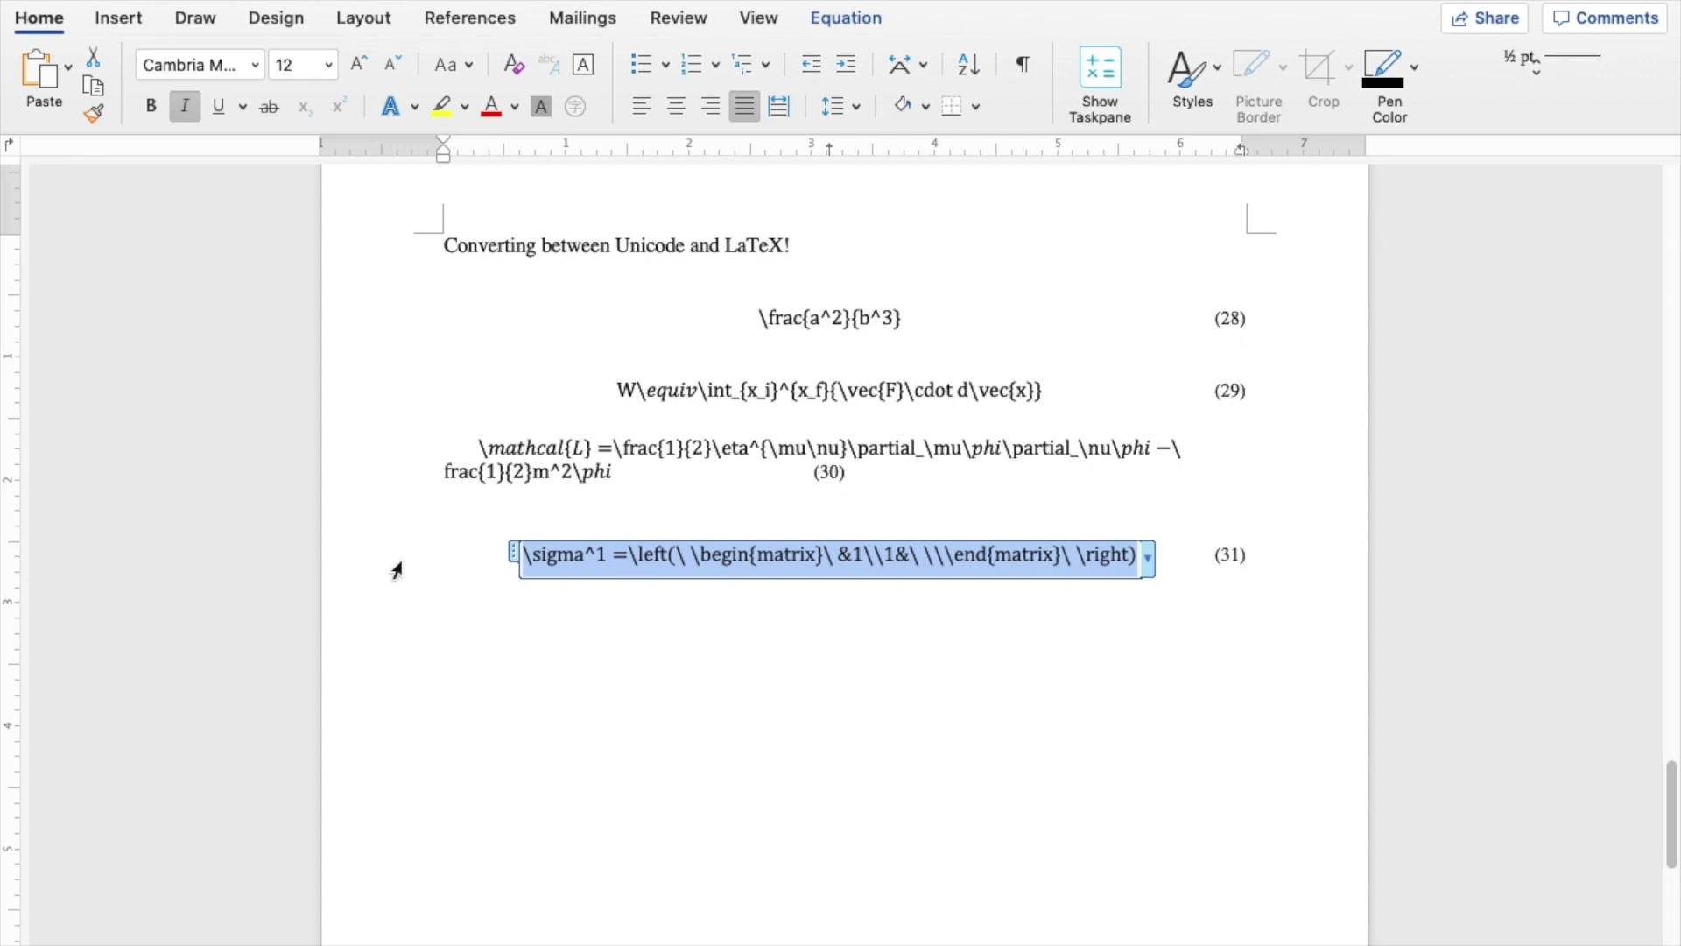
Step: Copy the four numbered LaTeX equations into a blank plain text document and return to the Word document
left_click_drag(375, 312, 376, 450)
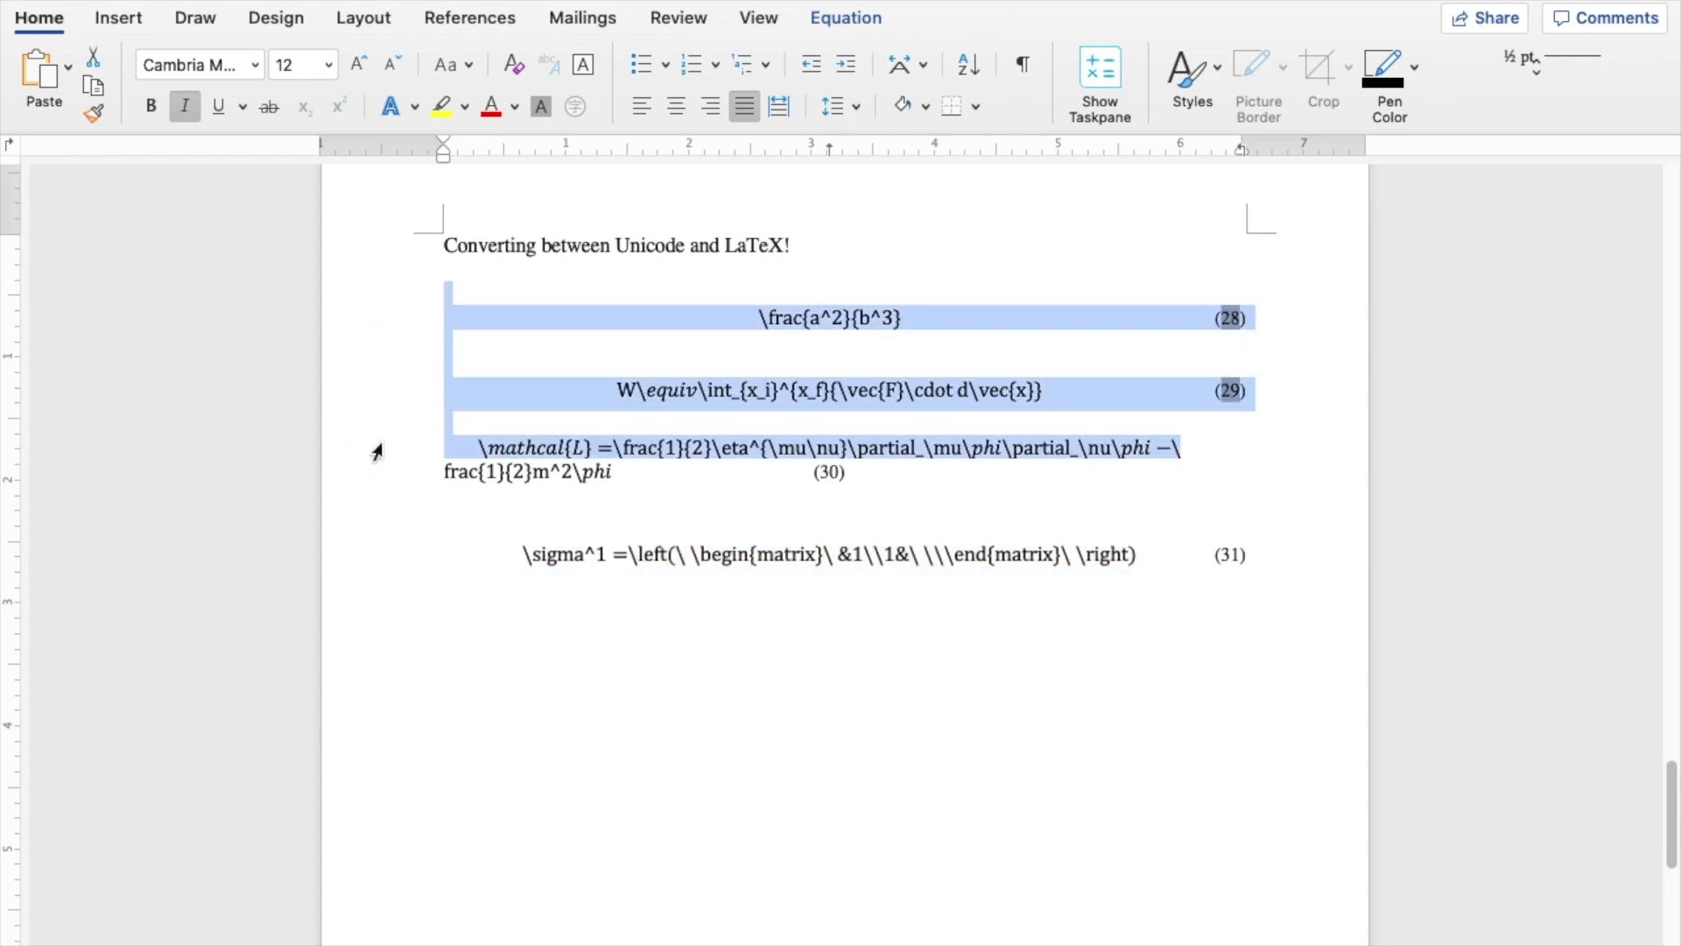
left_click(759, 306)
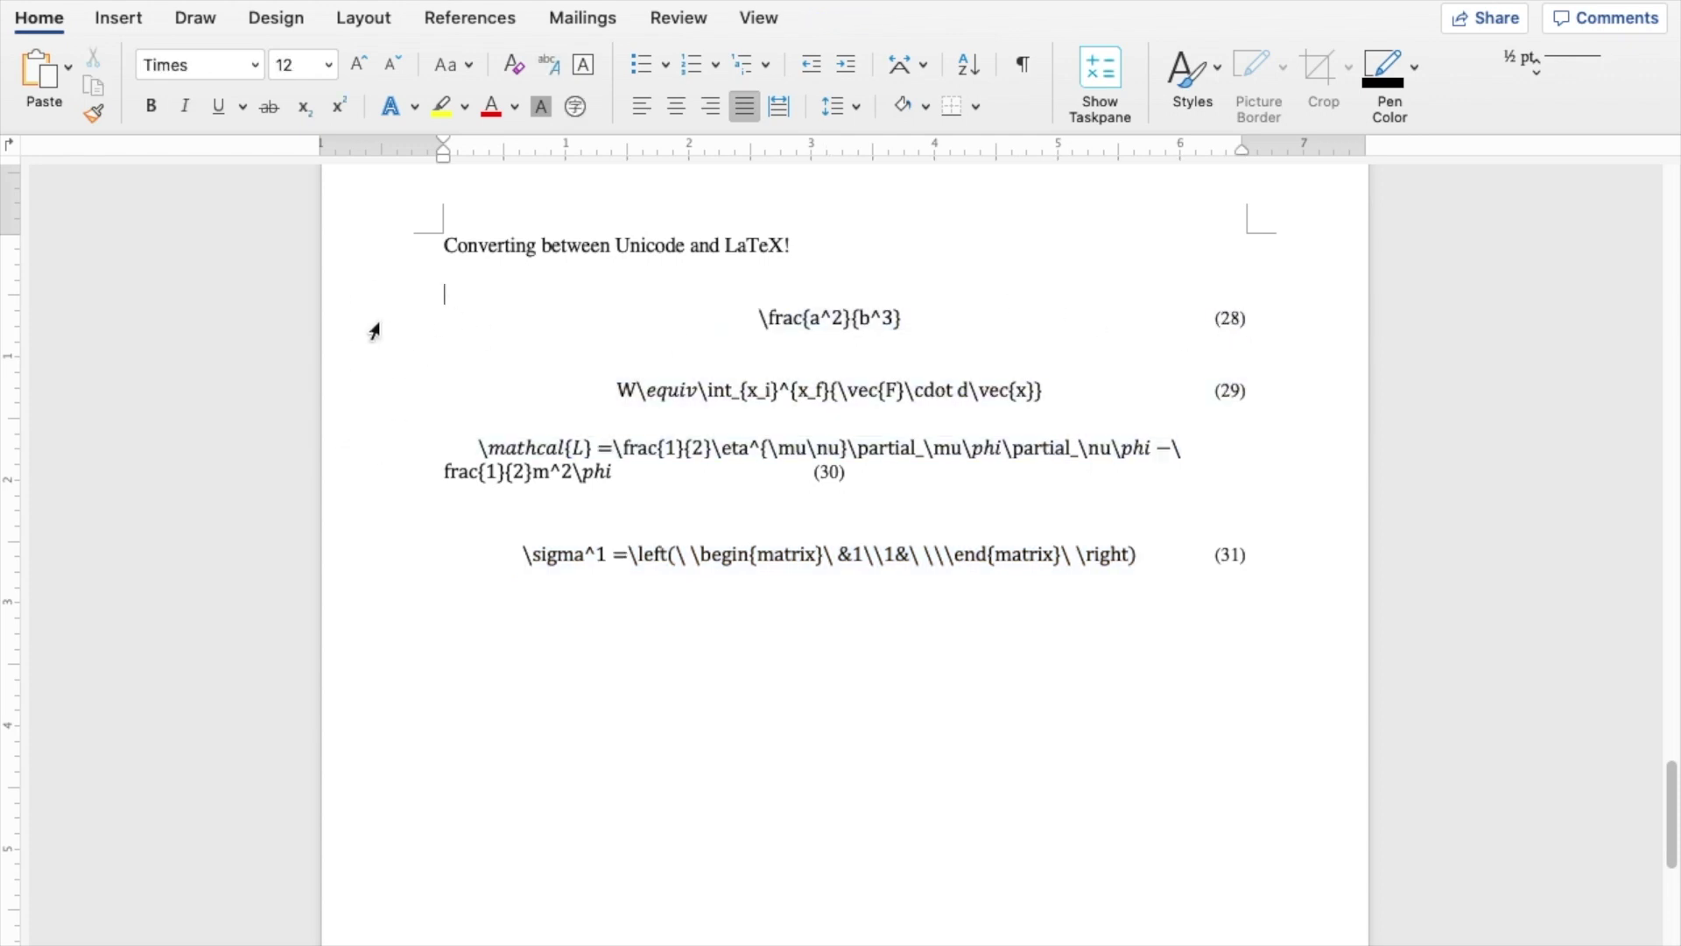
left_click_drag(372, 331, 386, 578)
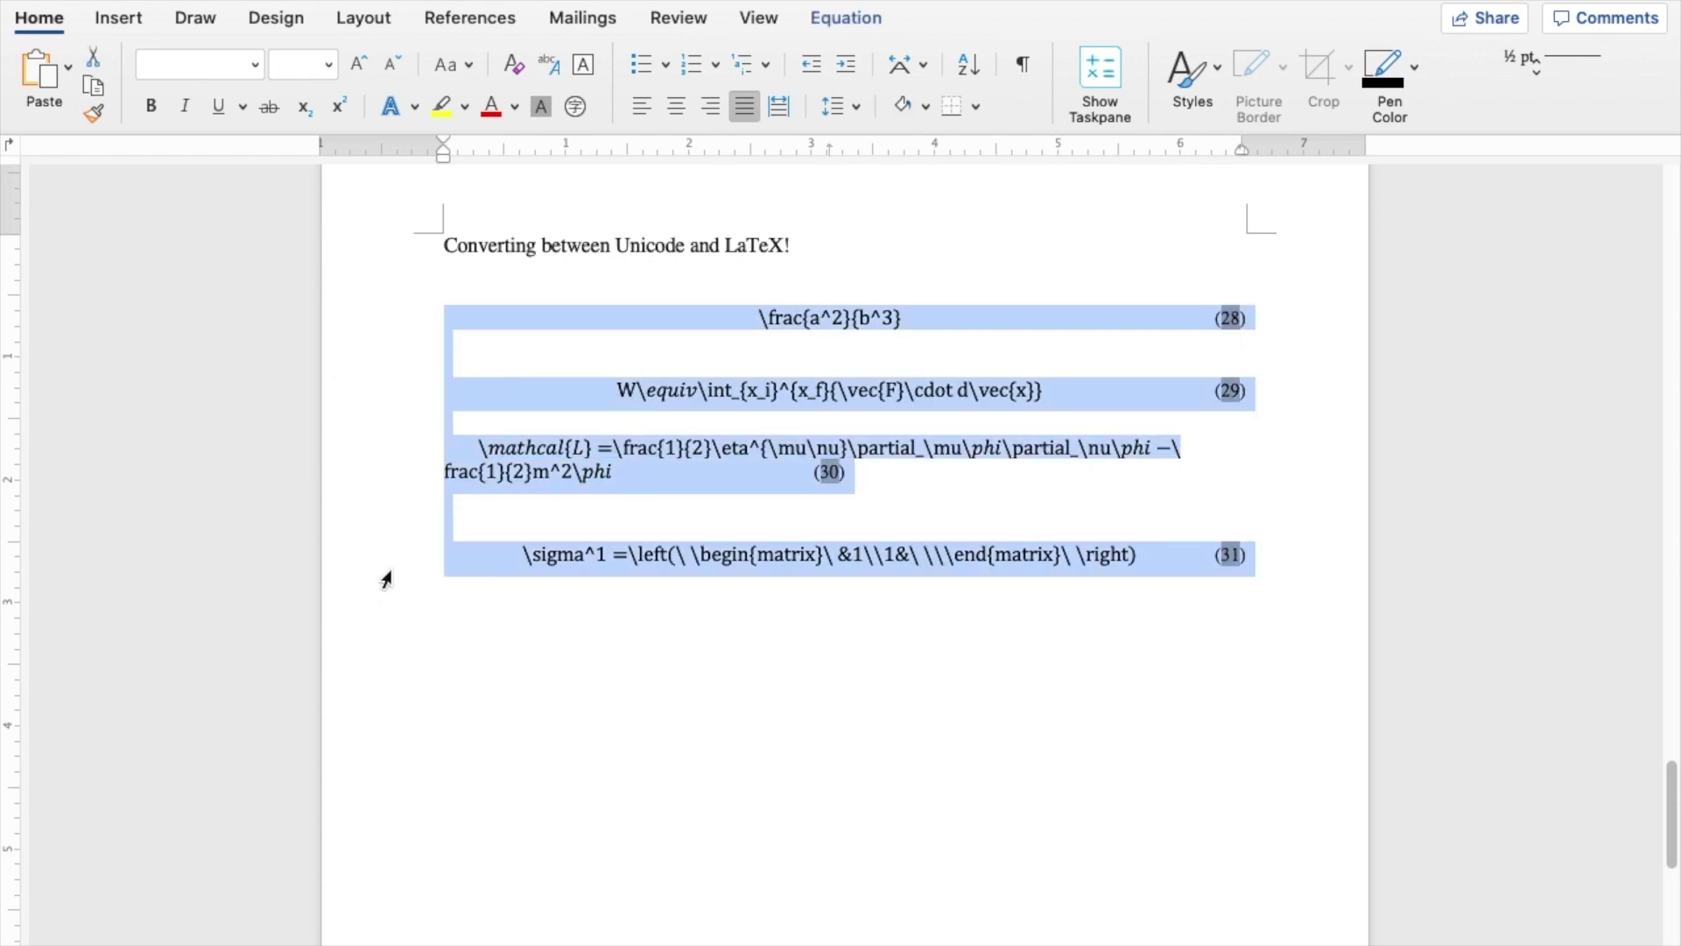
key("super+a")
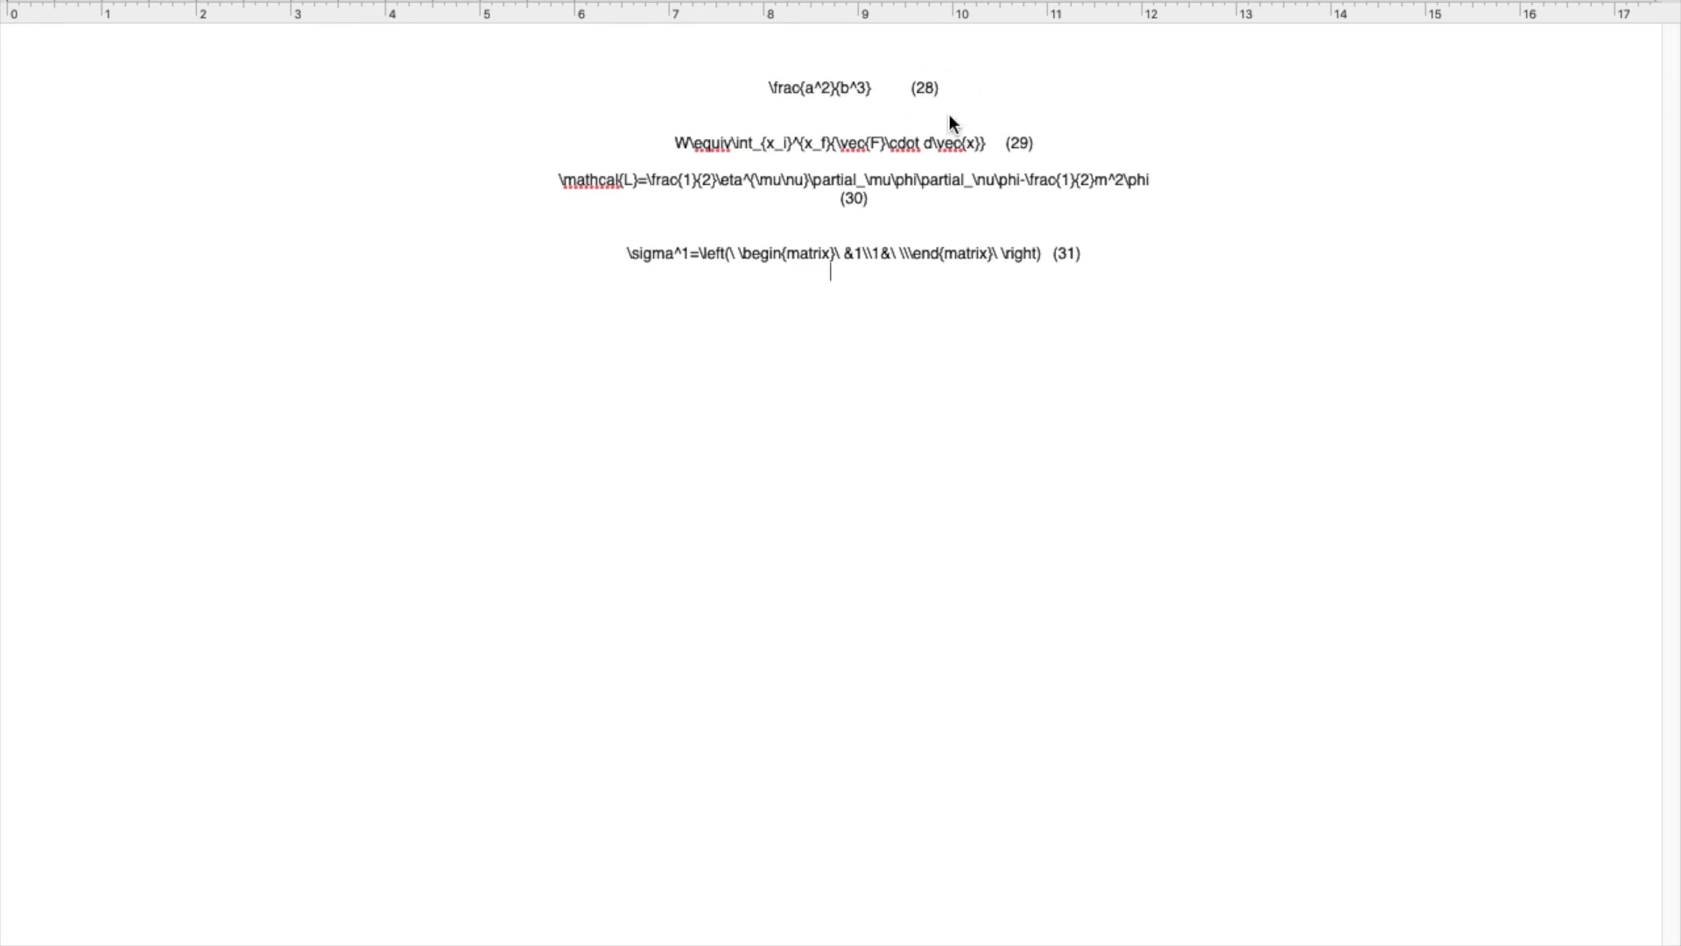
key("ctrl+Left")
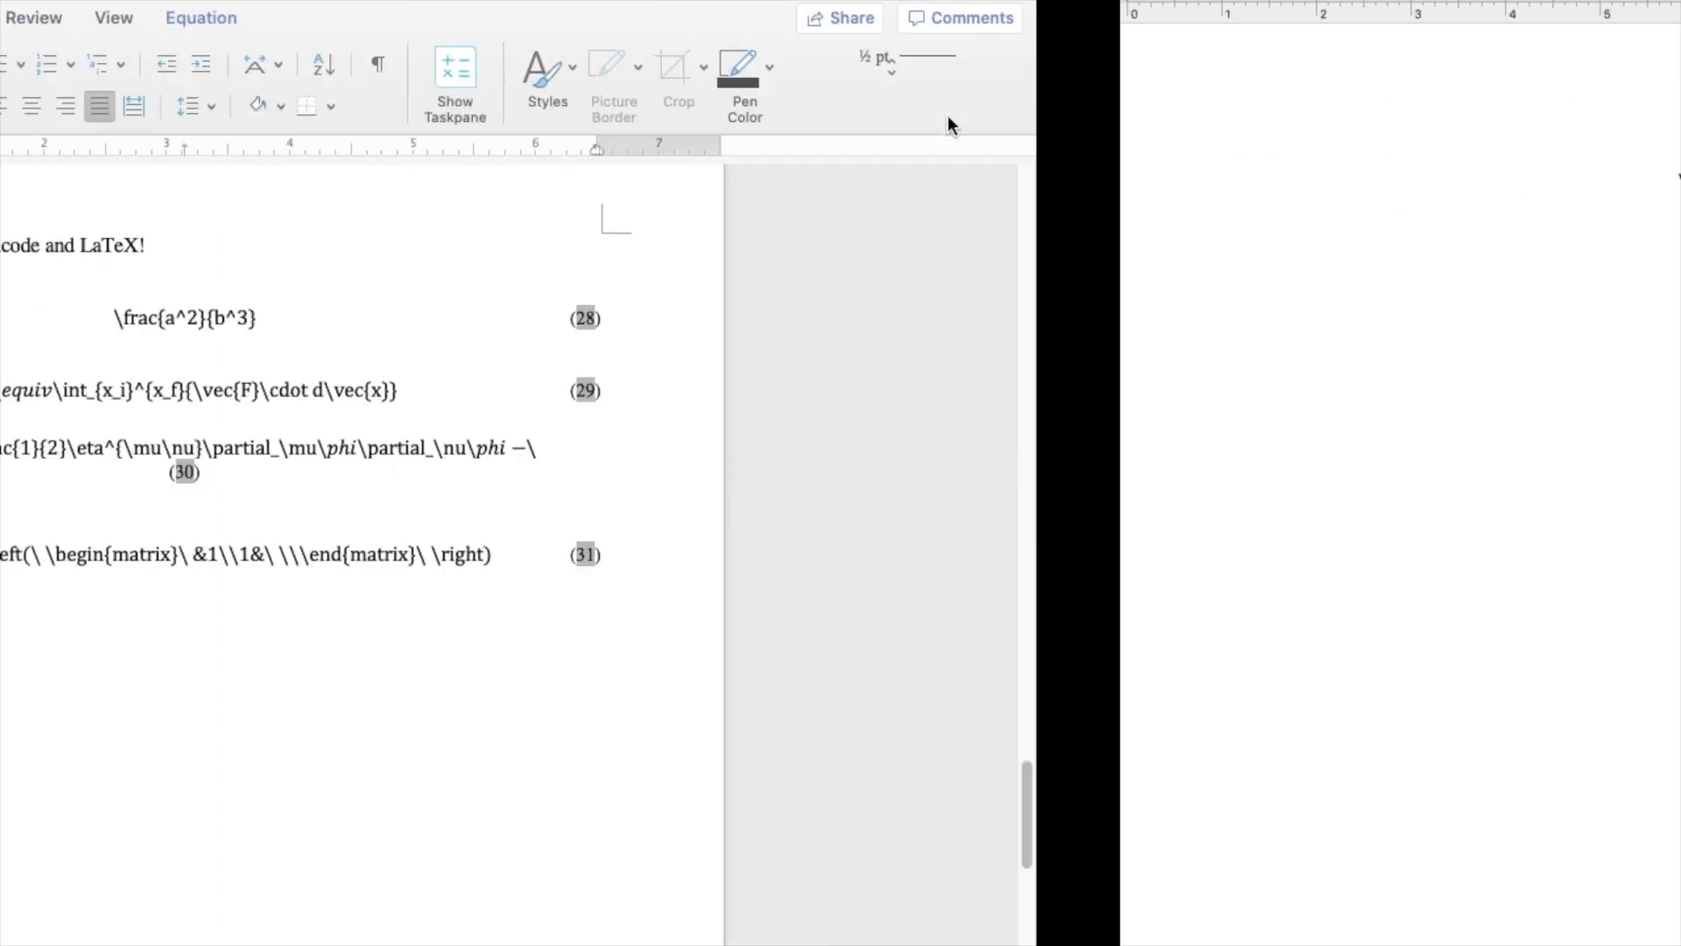
Step: Insert three blank equation placeholders on separate lines below the σ^1 equation
left_click(978, 632, "shift")
left_click(978, 632)
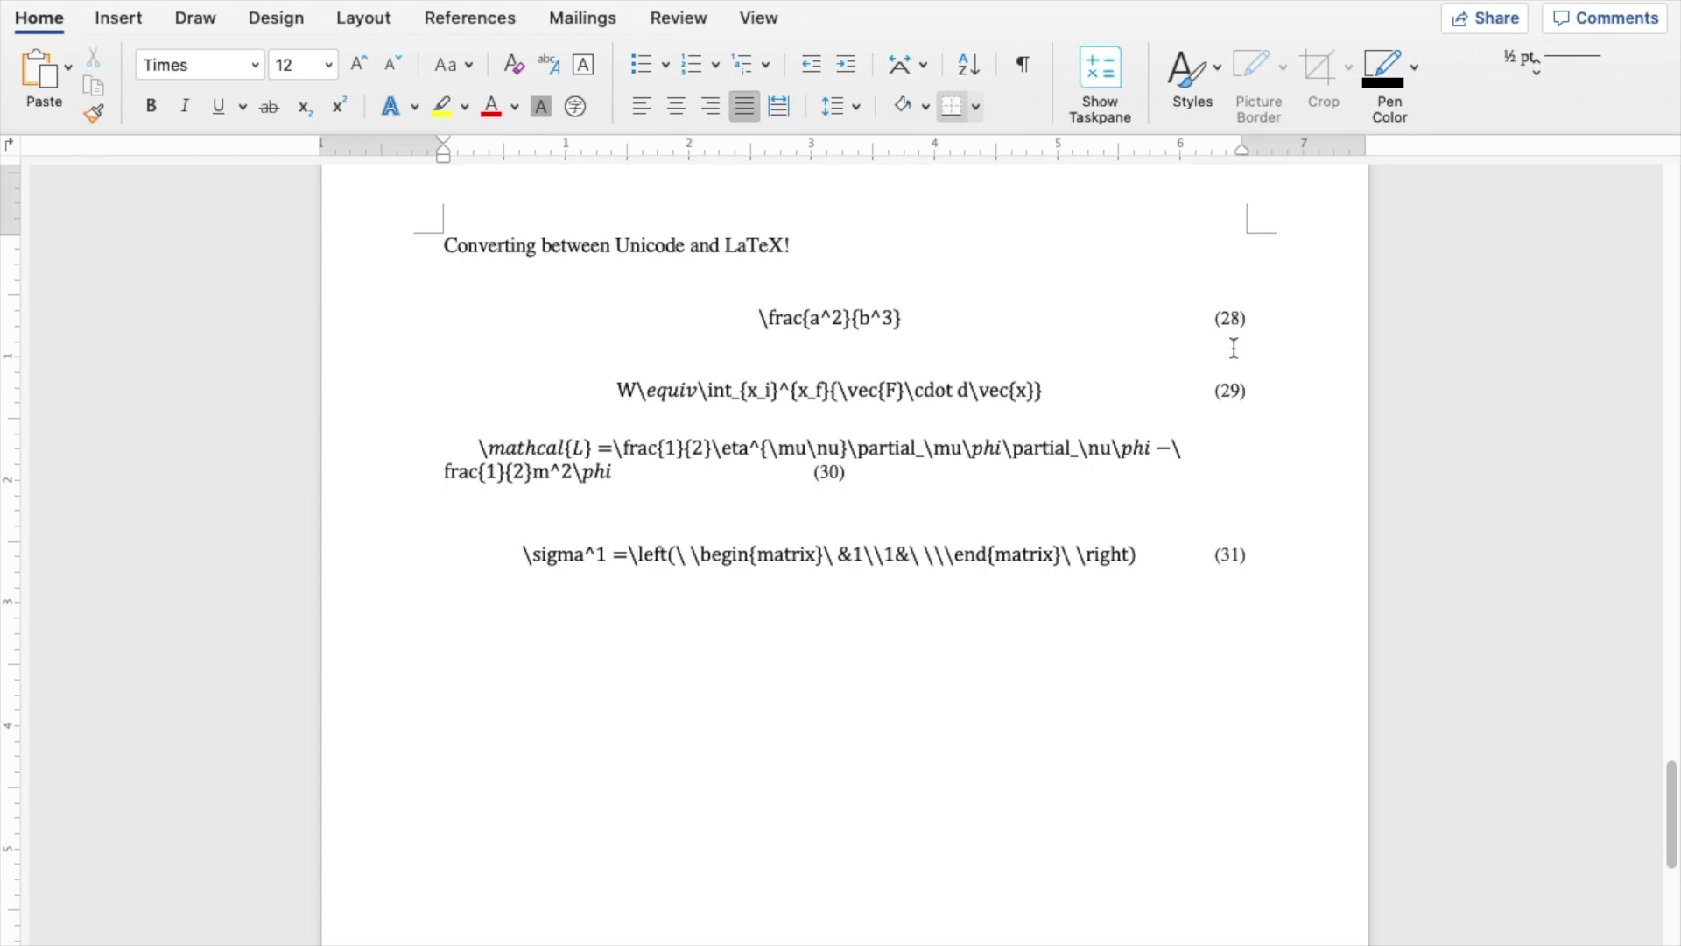
key("ctrl+=")
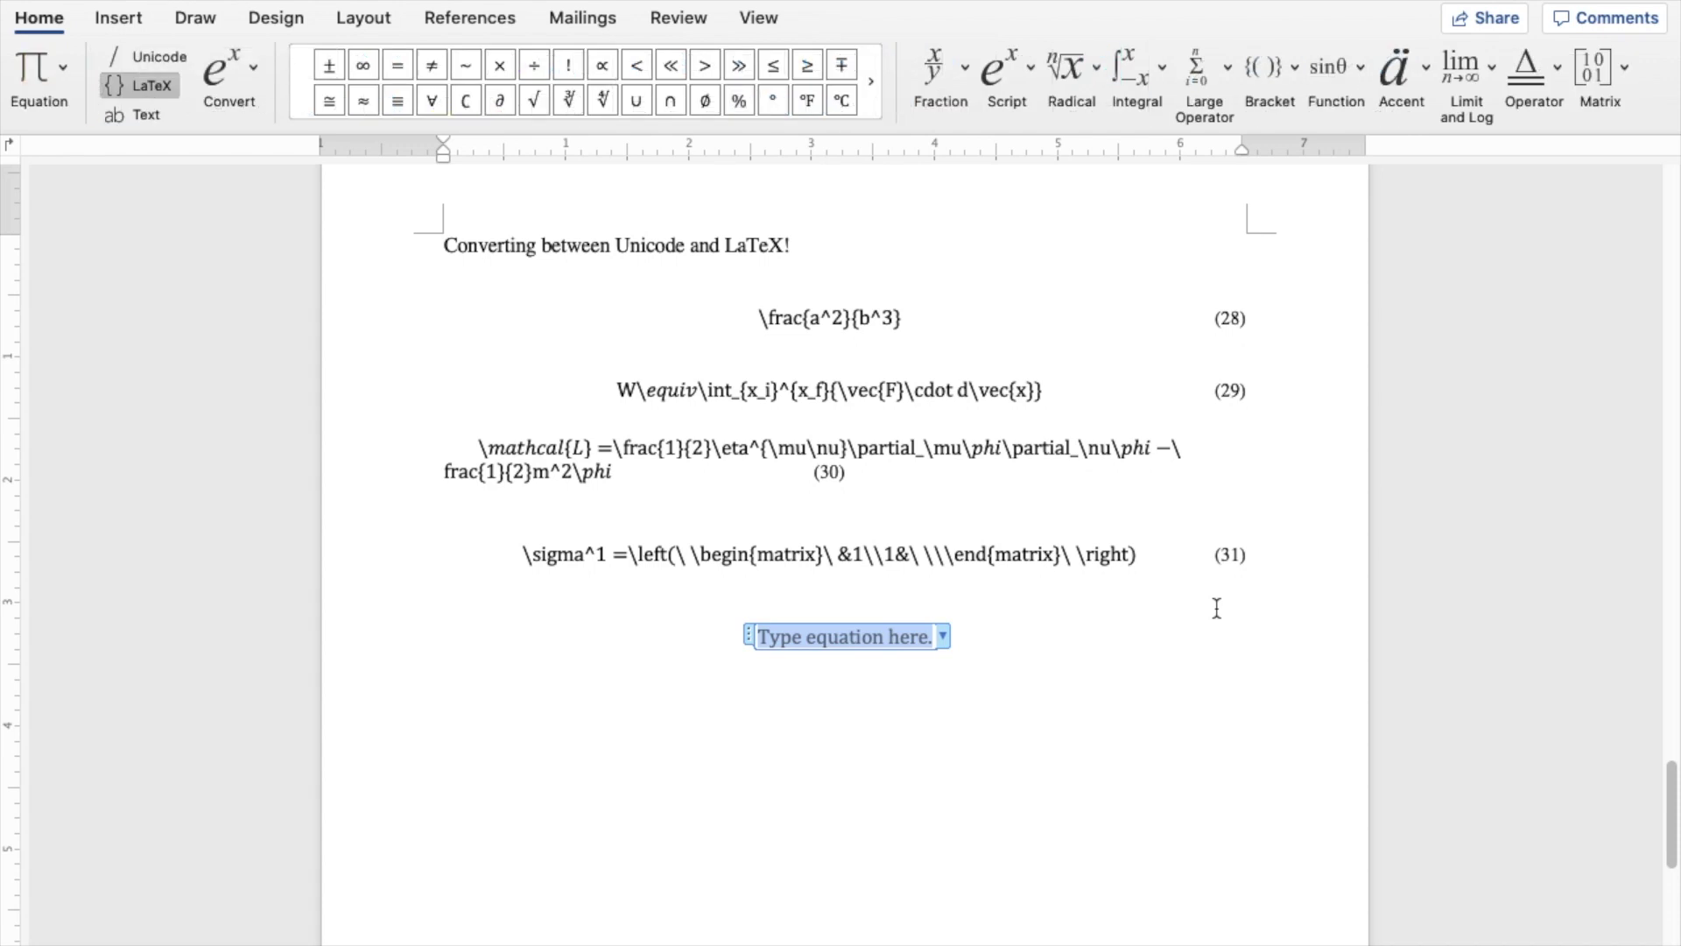
key("BackSpace")
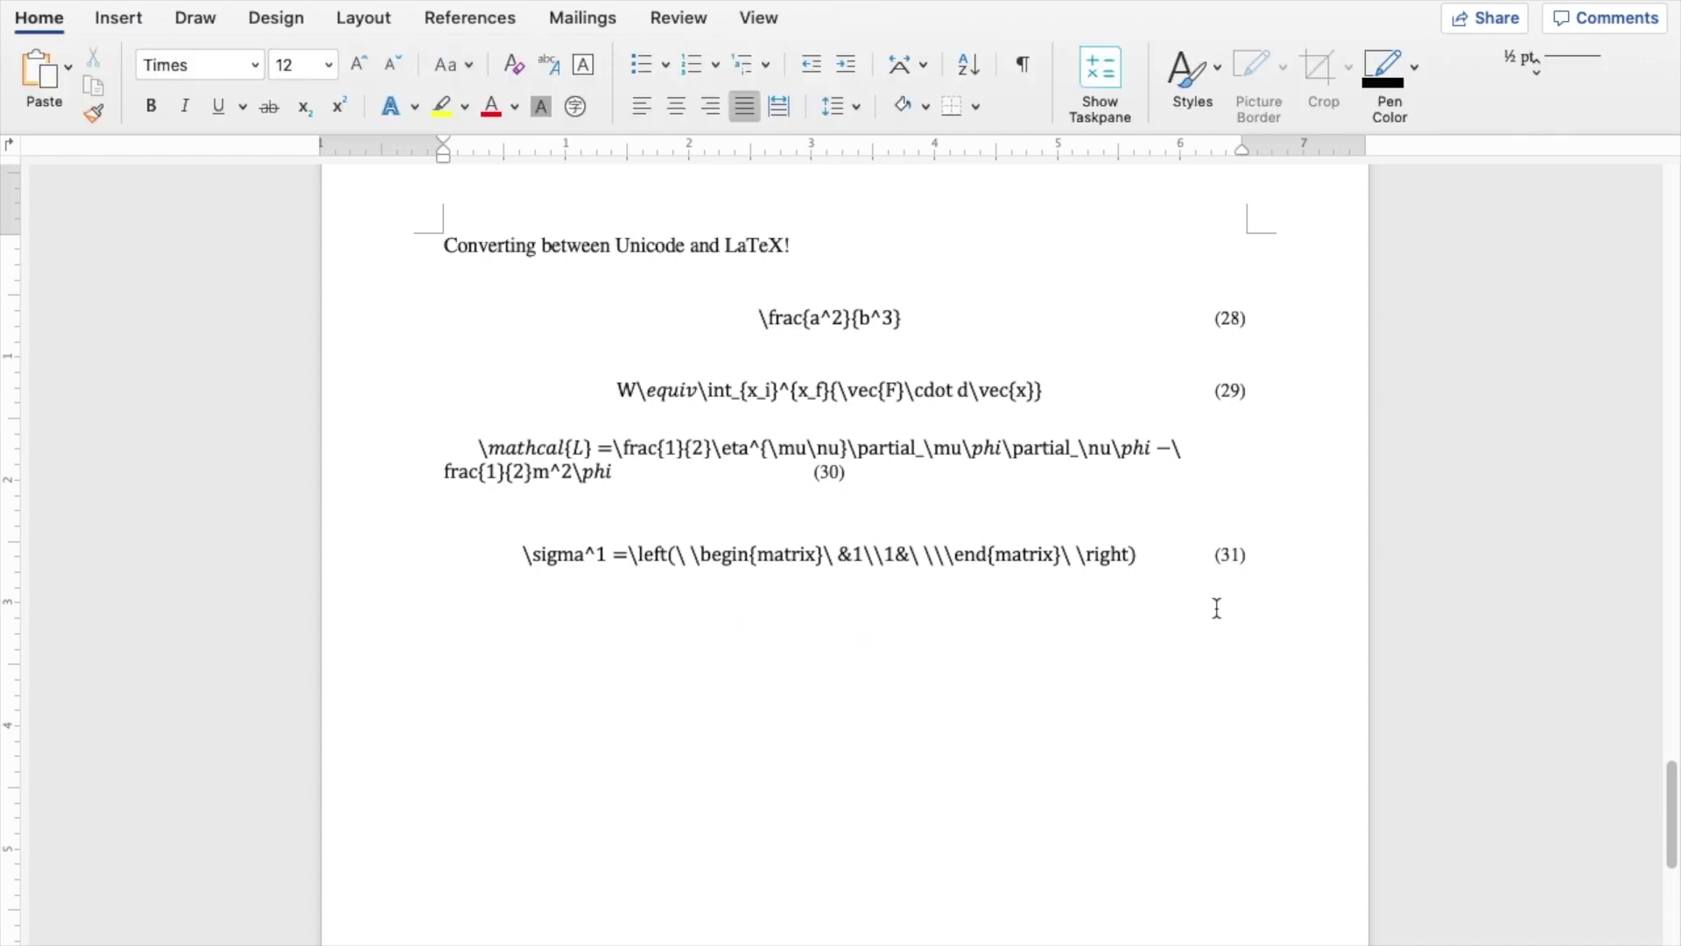
key("ctrl+equal")
key("Right")
key("Right")
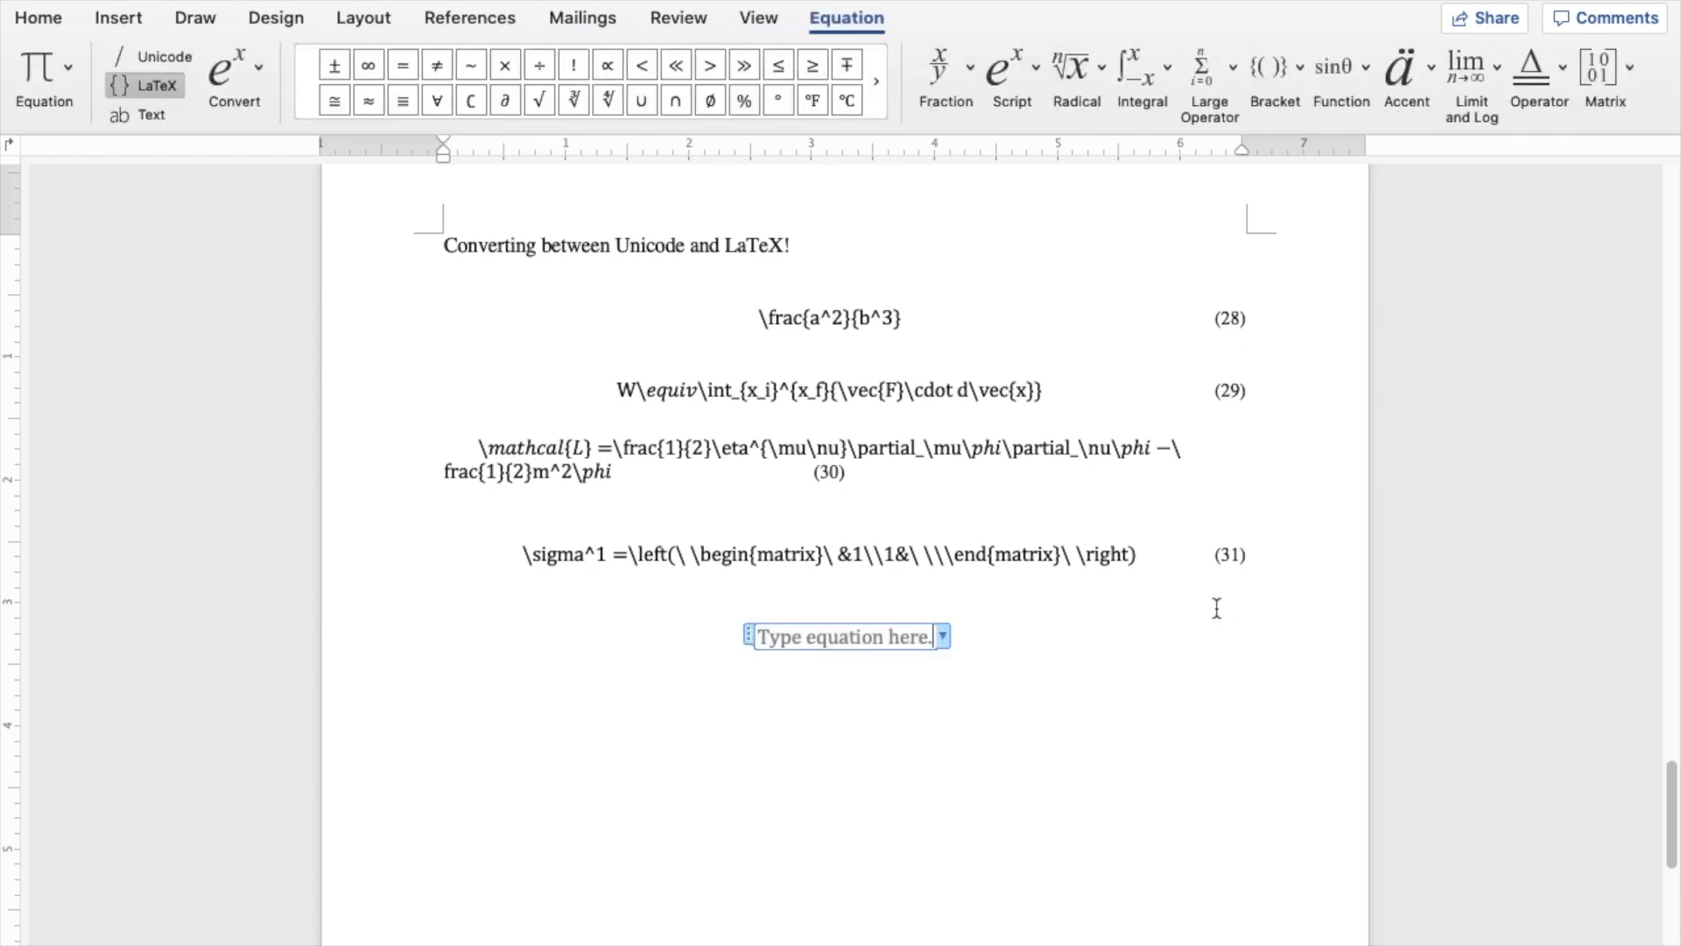
key("Return")
key("ctrl+equal")
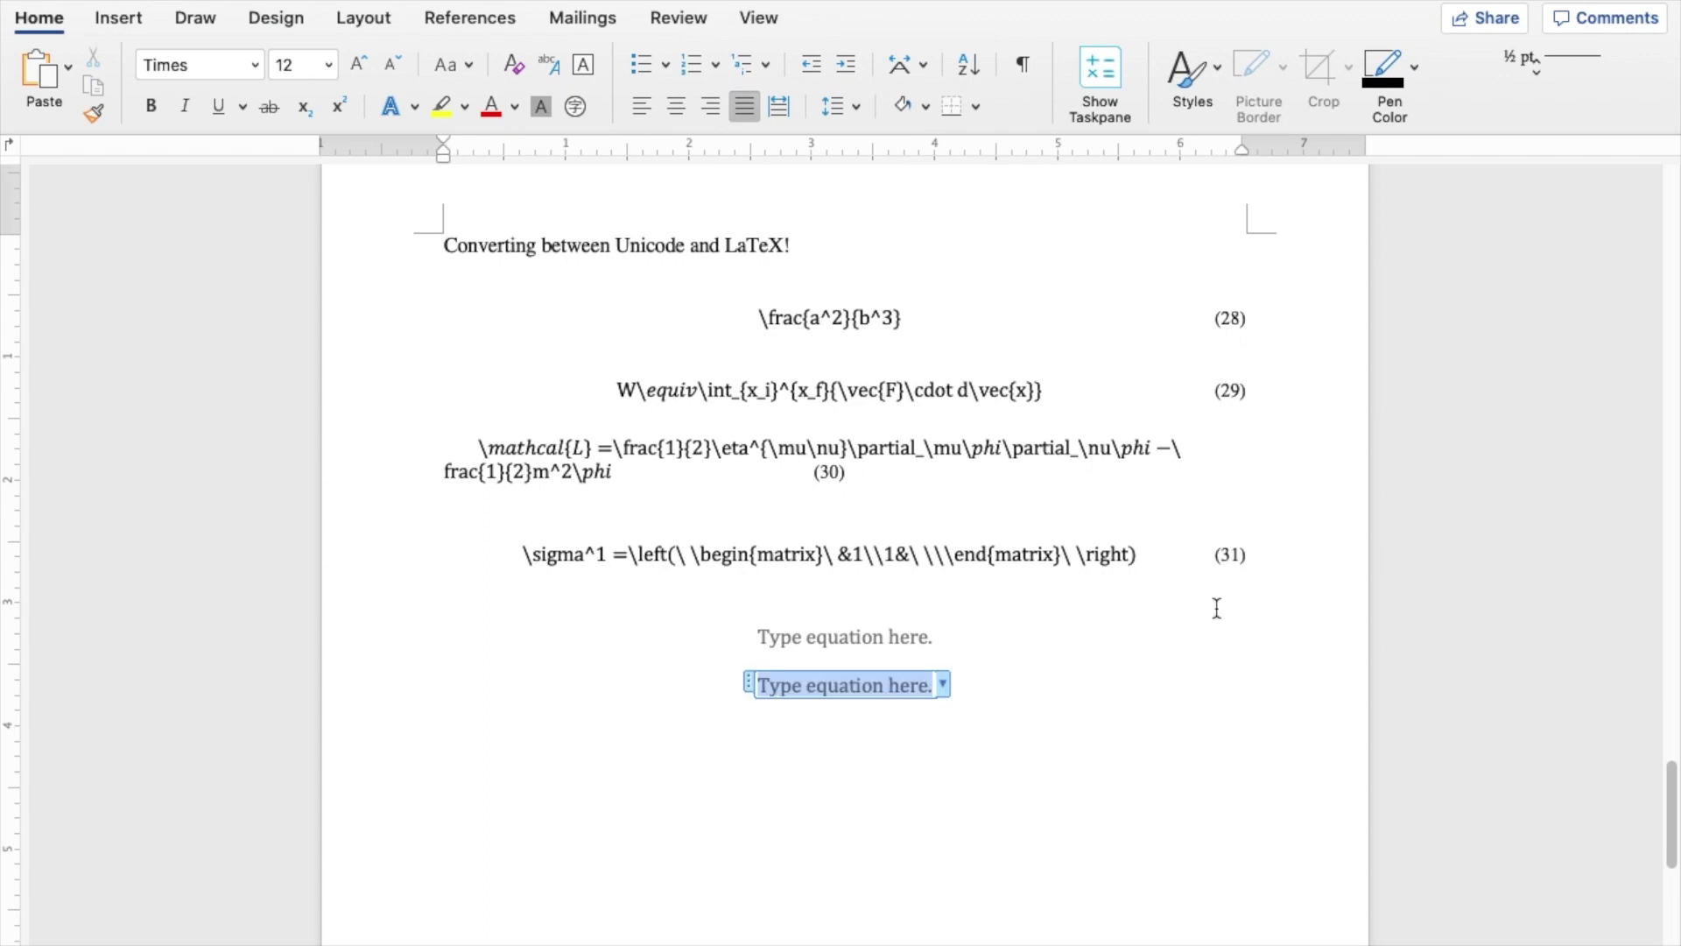
key("Right")
key("Return")
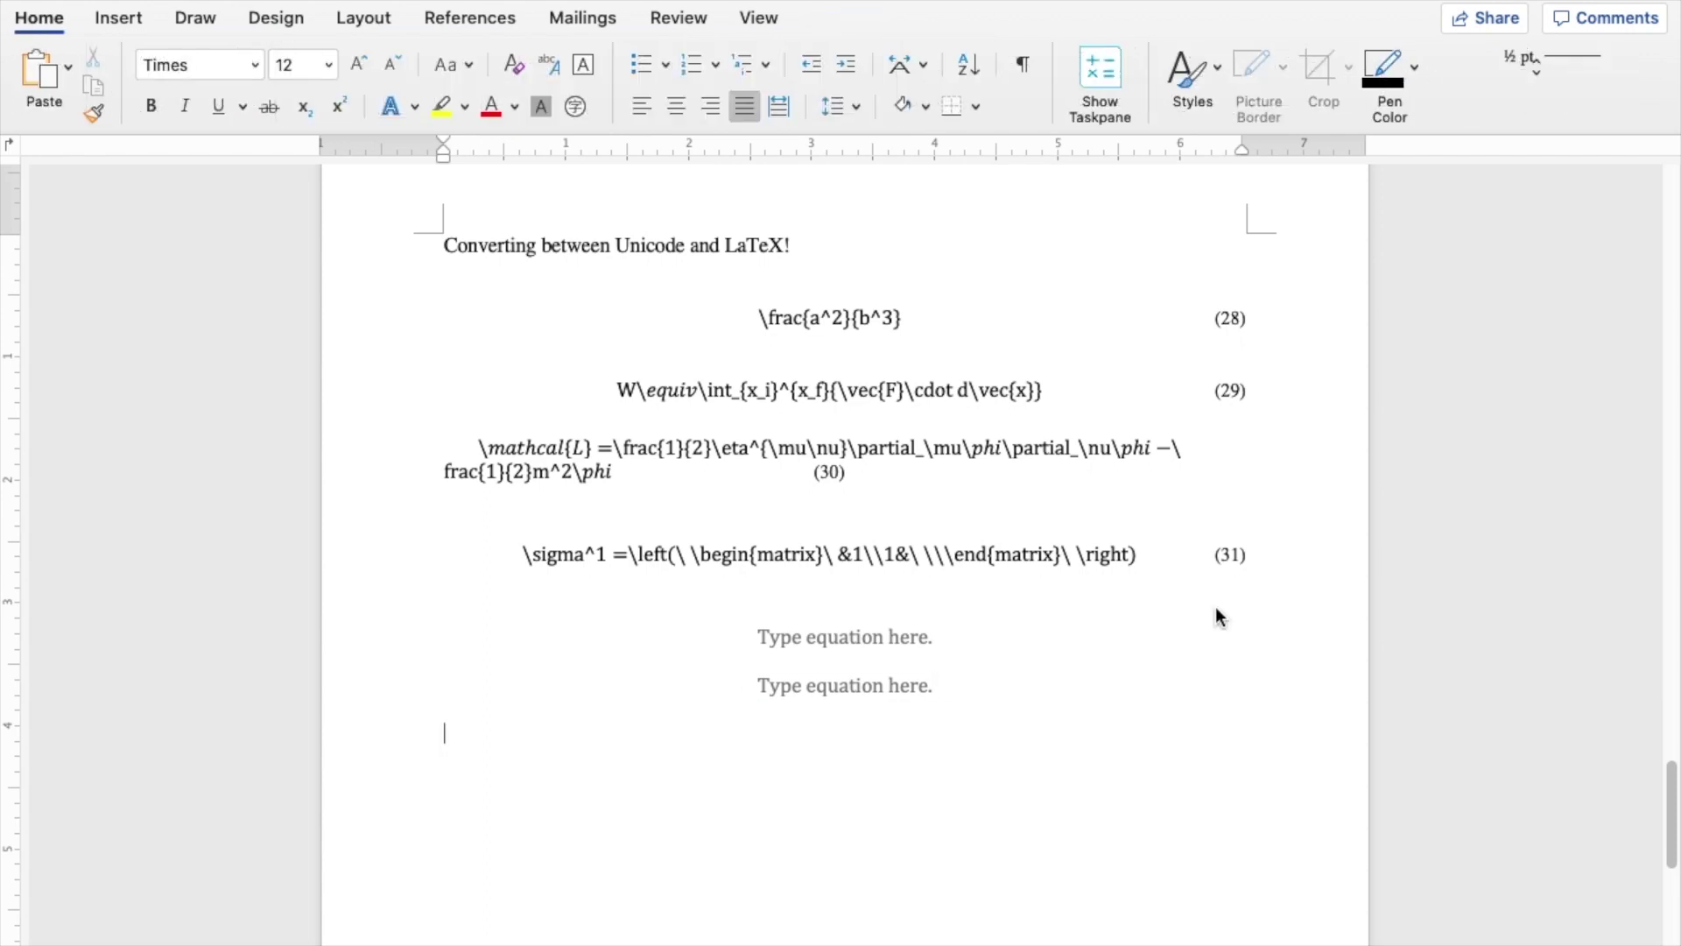
key("ctrl+equal")
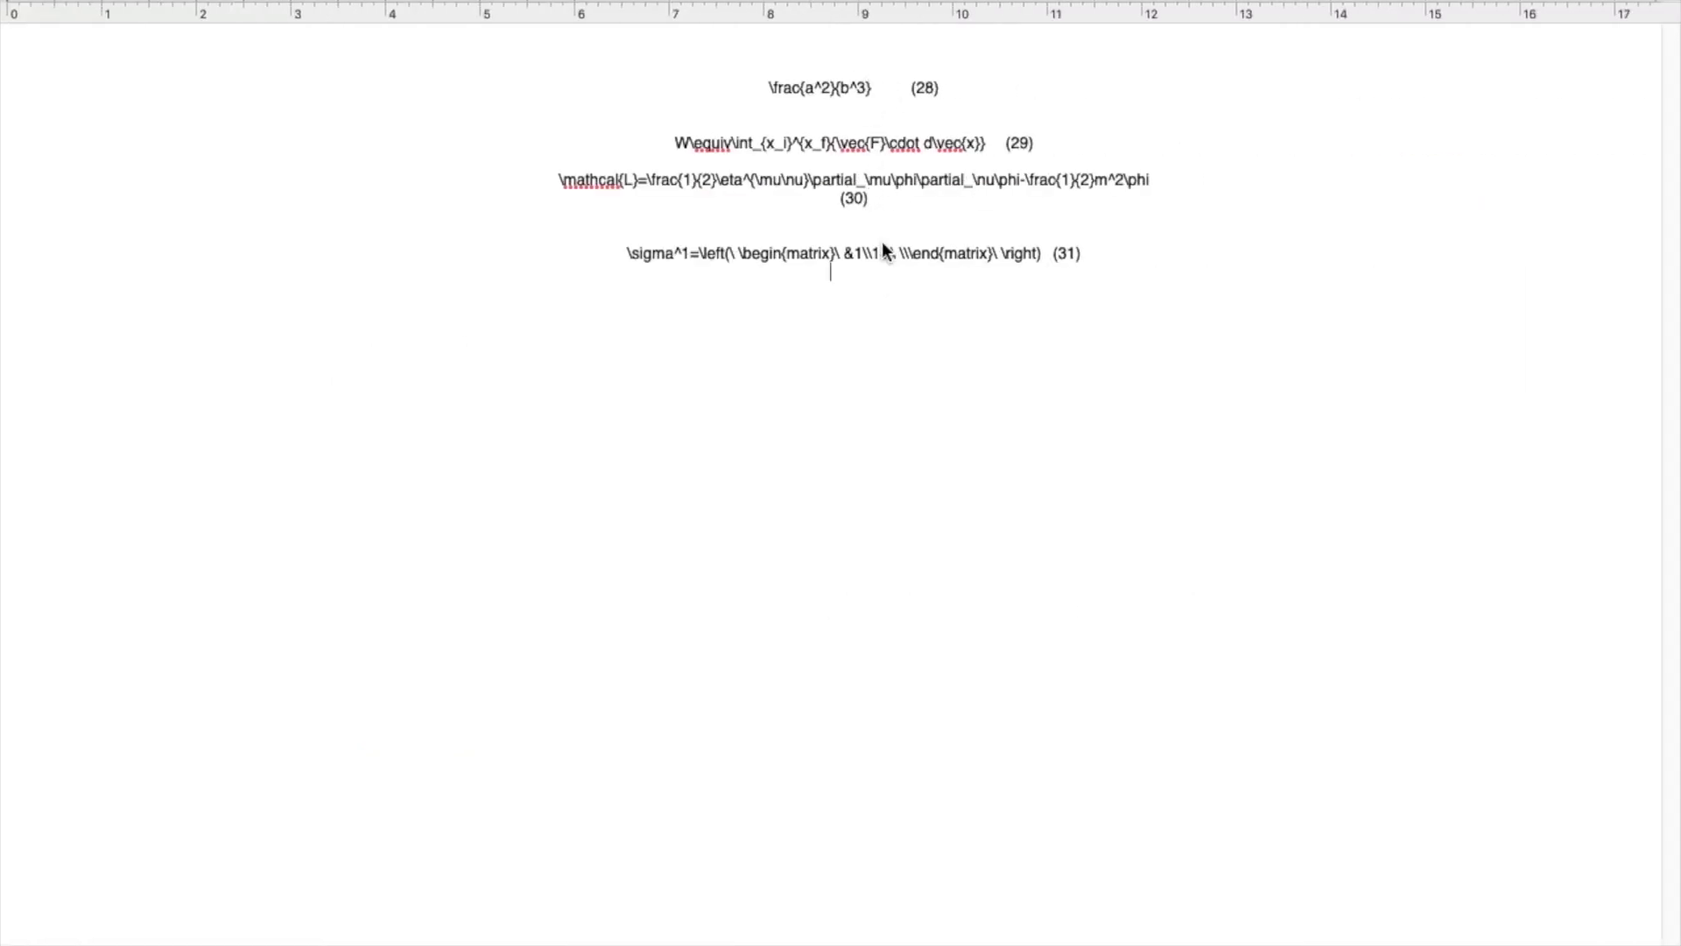
Step: Switch to the plain text document and highlight the LaTeX code of the σ^1 matrix equation
left_click_drag(627, 253, 1032, 258)
left_click(1032, 256)
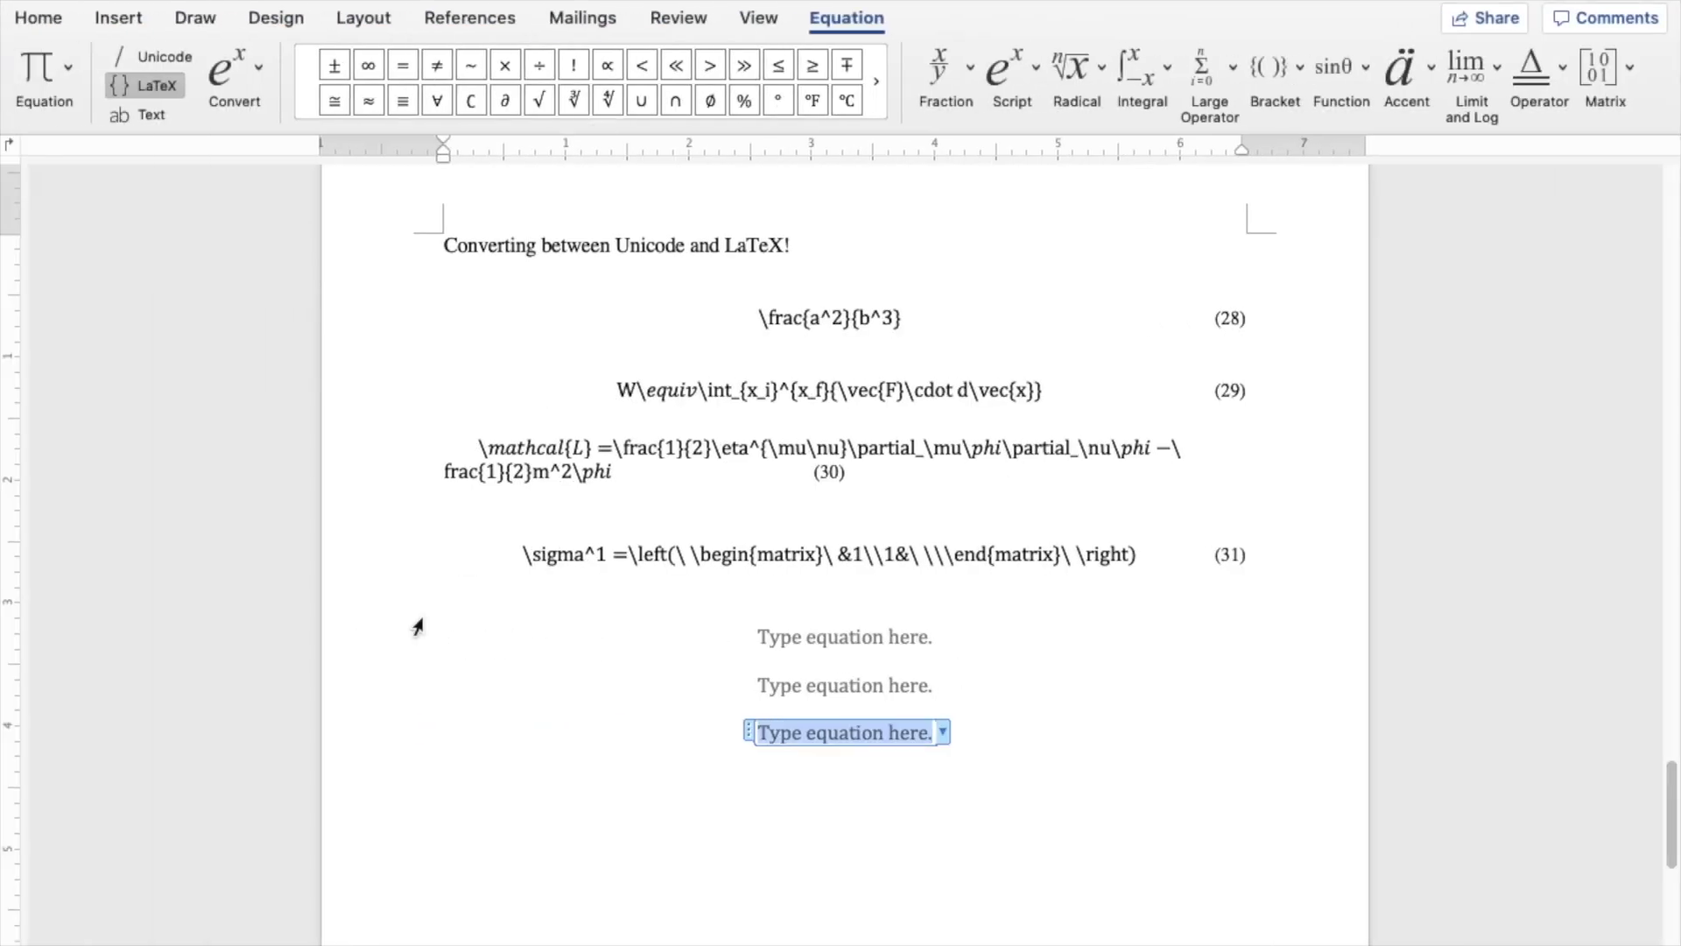
Step: Back in the Word document, insert another blank equation on the empty line between equation (31) and the first placeholder
left_click(501, 604)
key("Down")
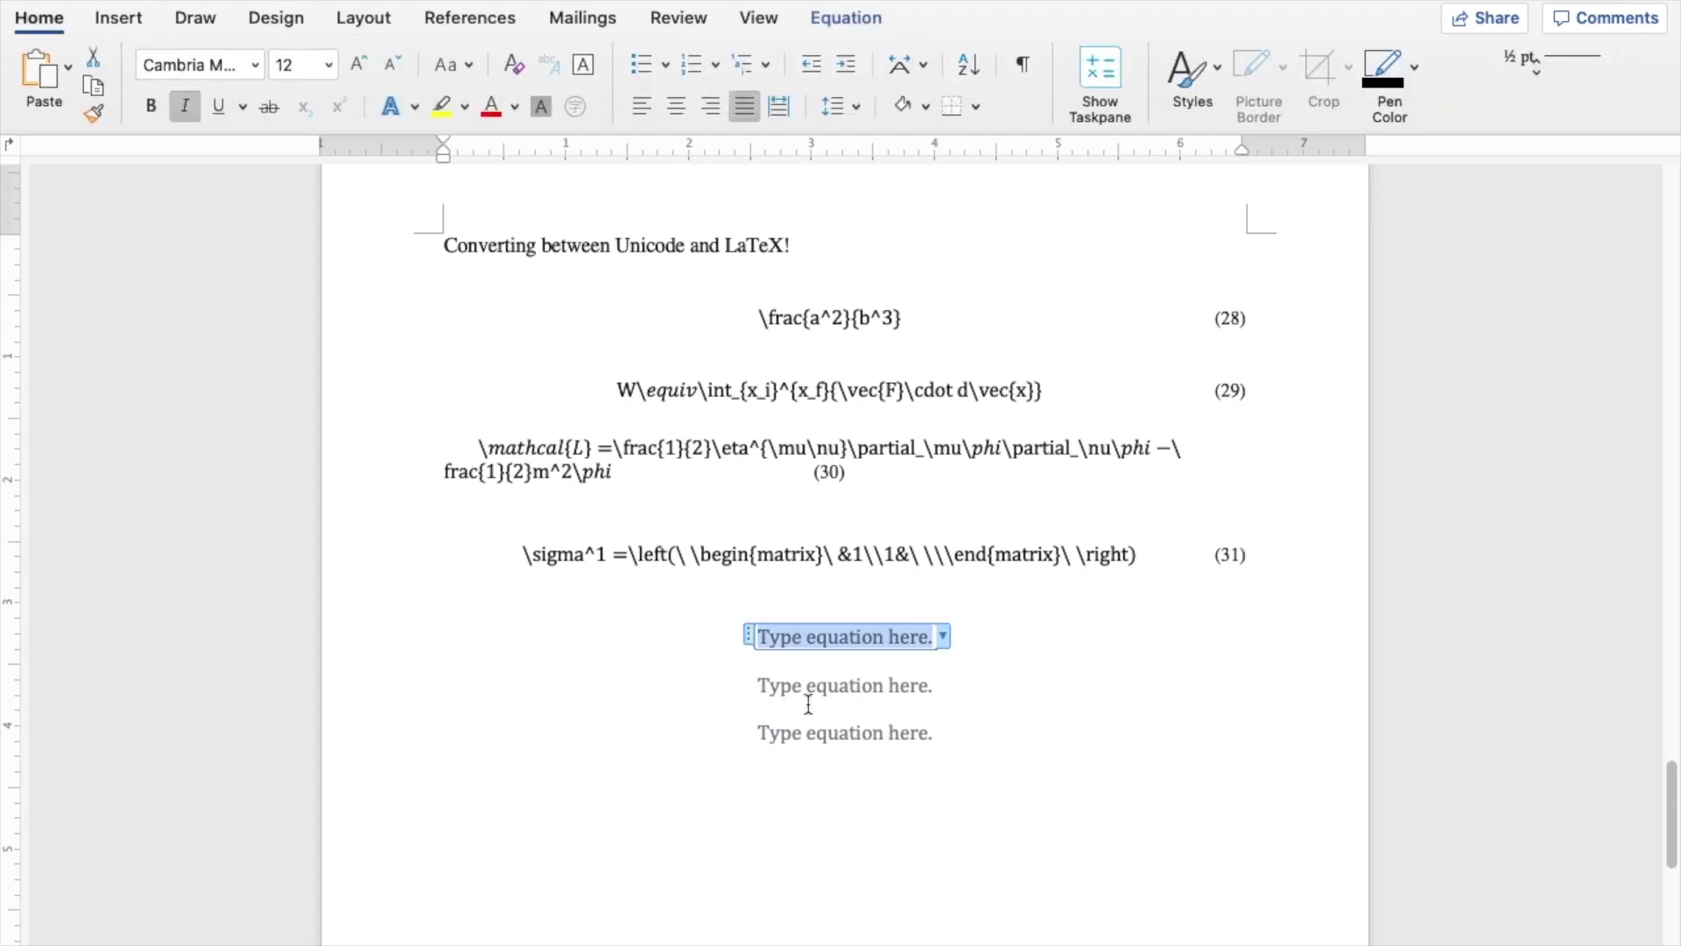
key("Up")
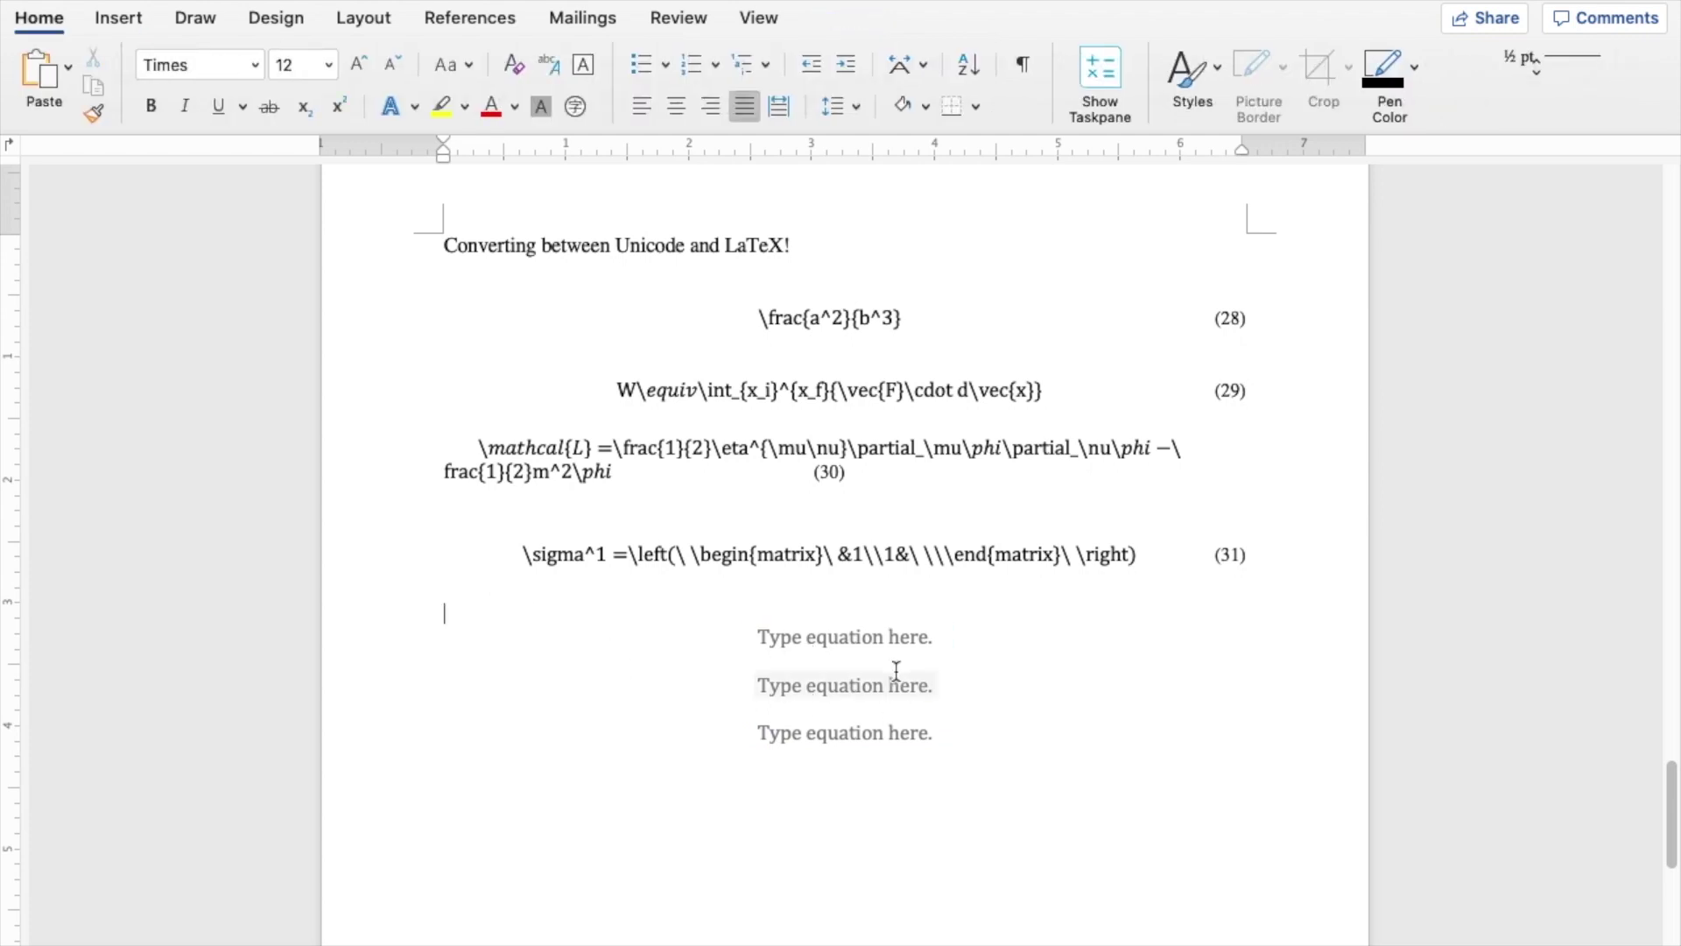
left_click(125, 20)
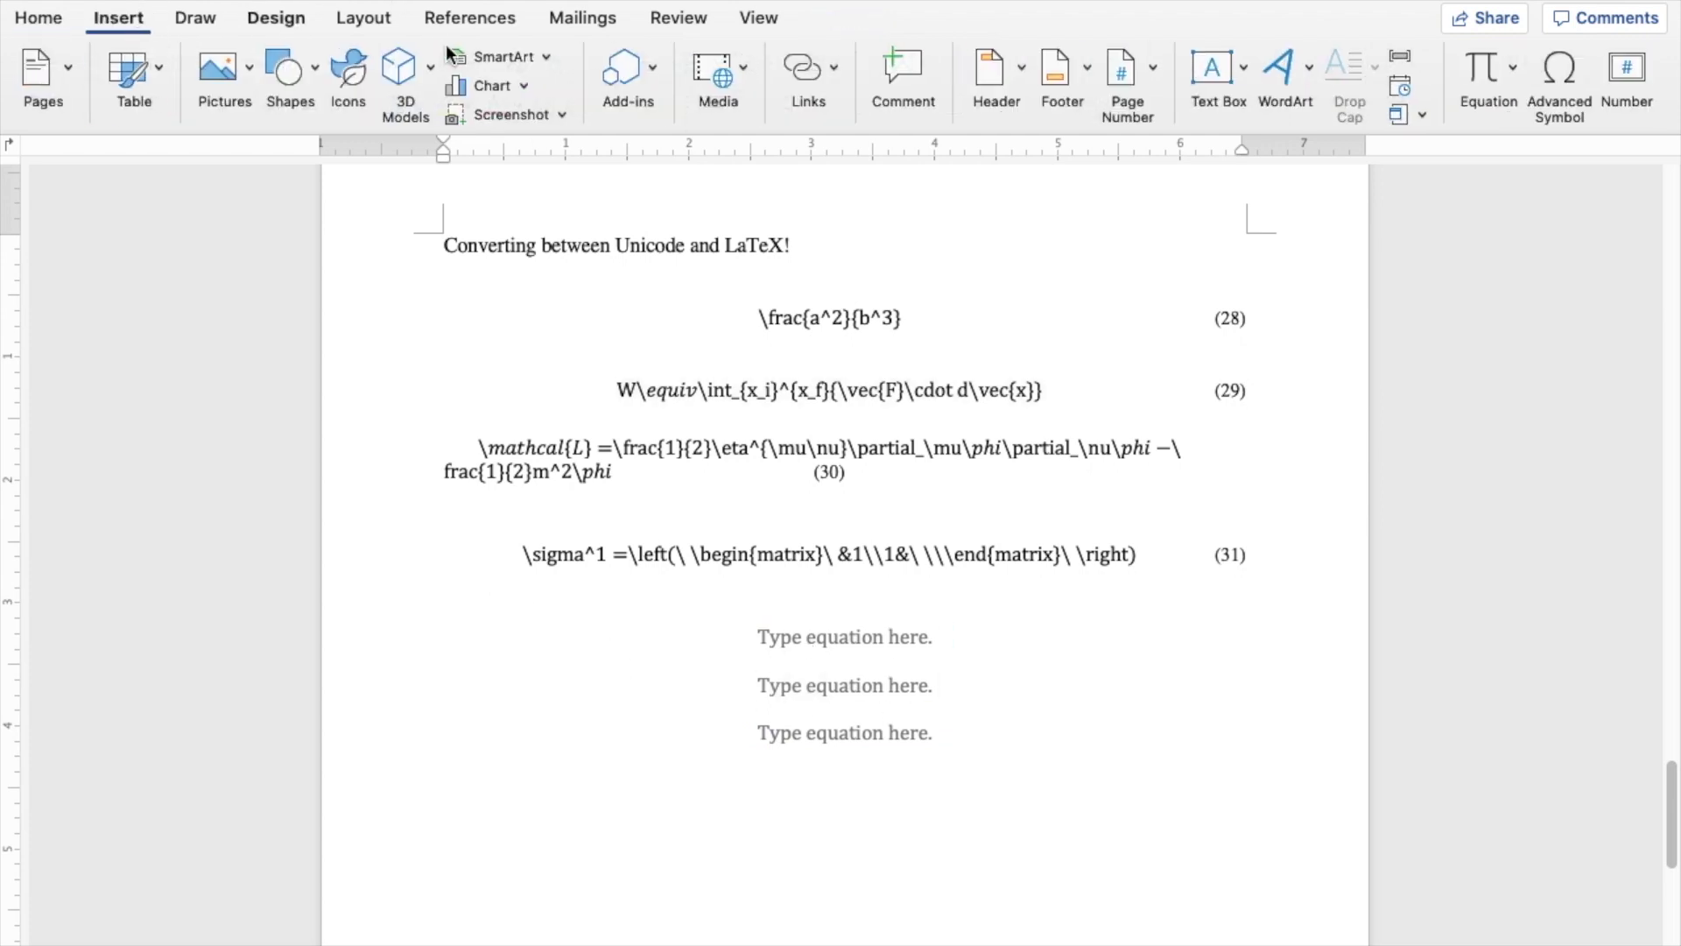
left_click(1485, 71)
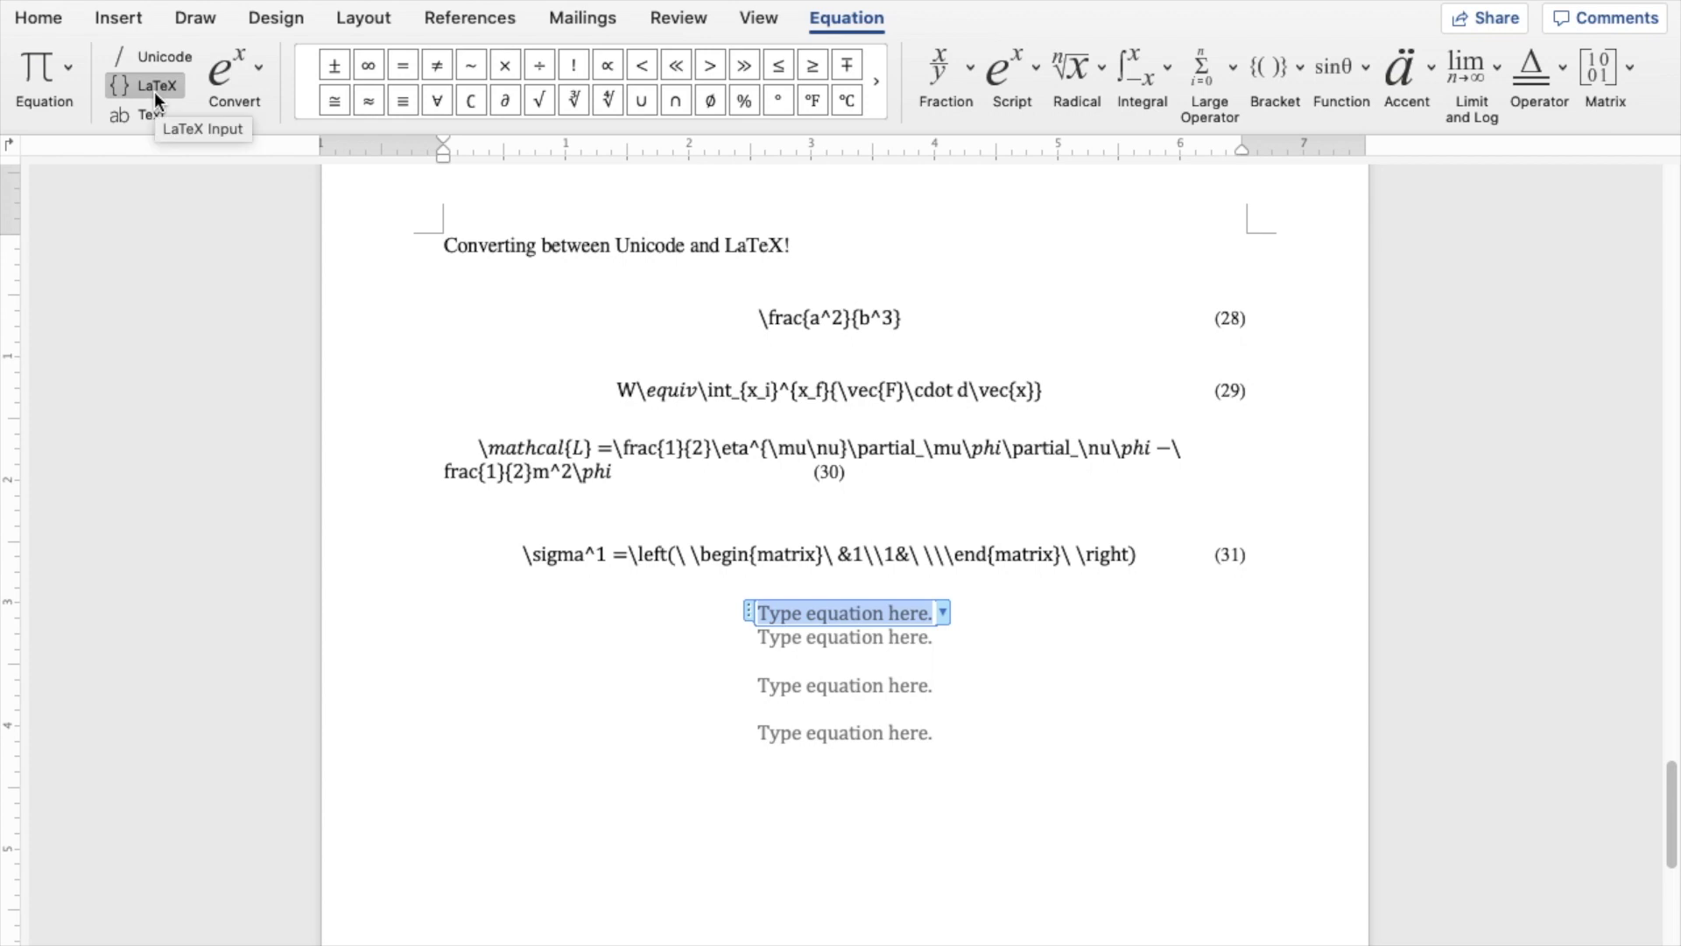
Step: Switch the equation input format to Unicode and back to LaTeX
left_click(172, 56)
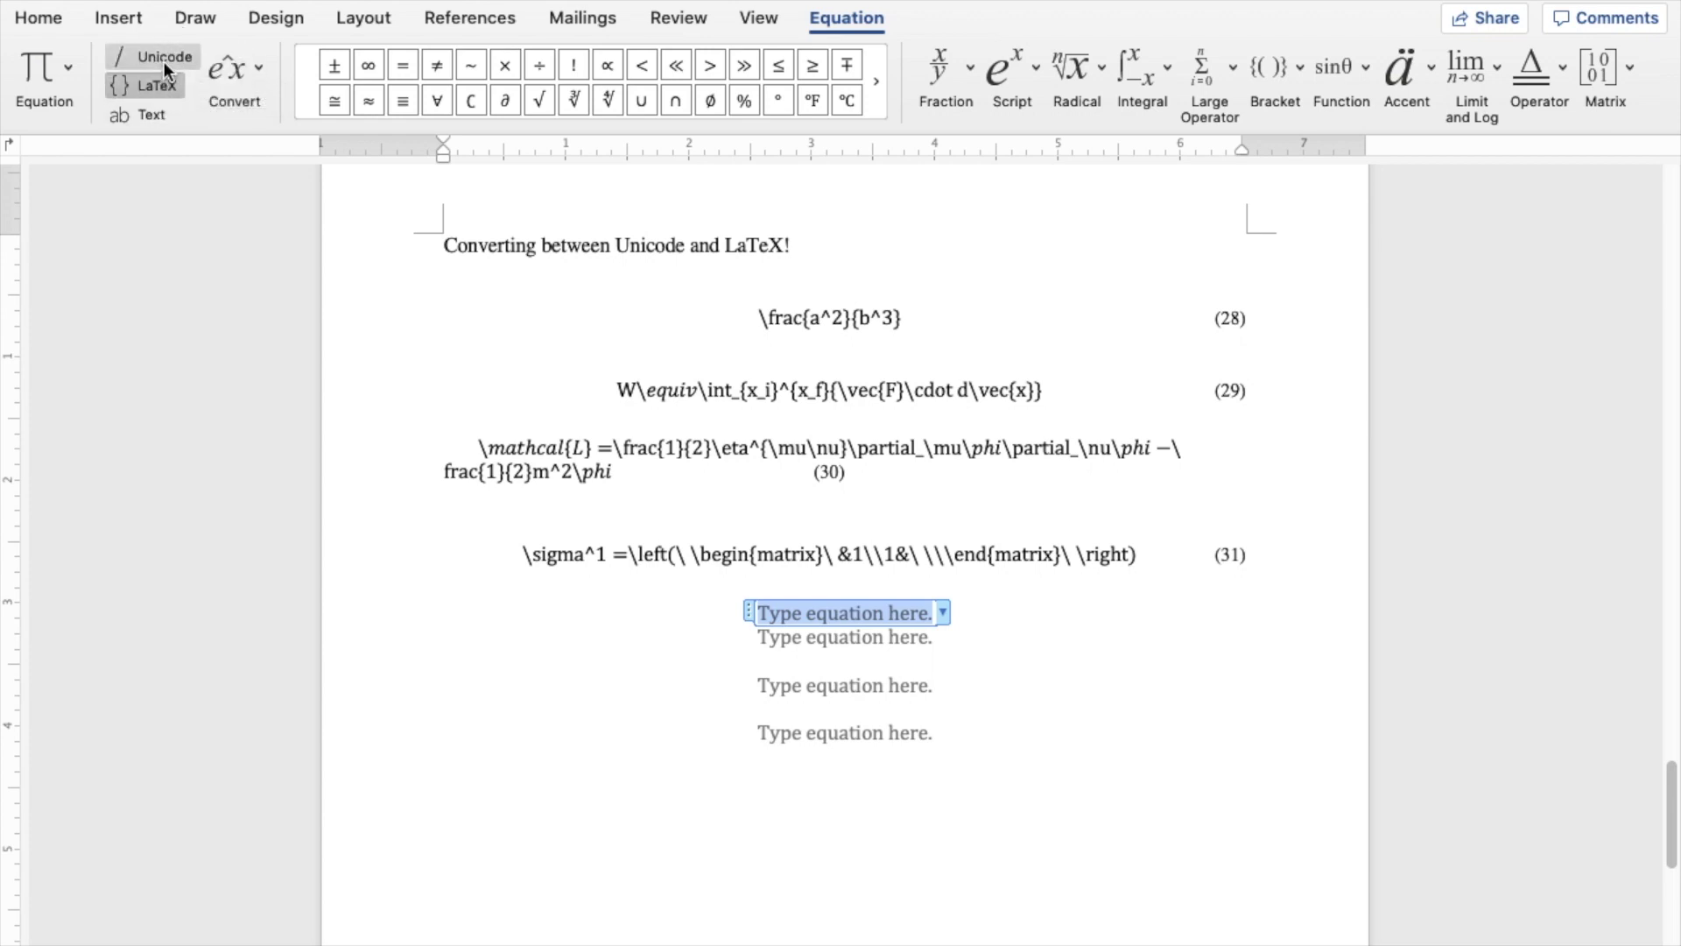
left_click(154, 87)
left_click(822, 792)
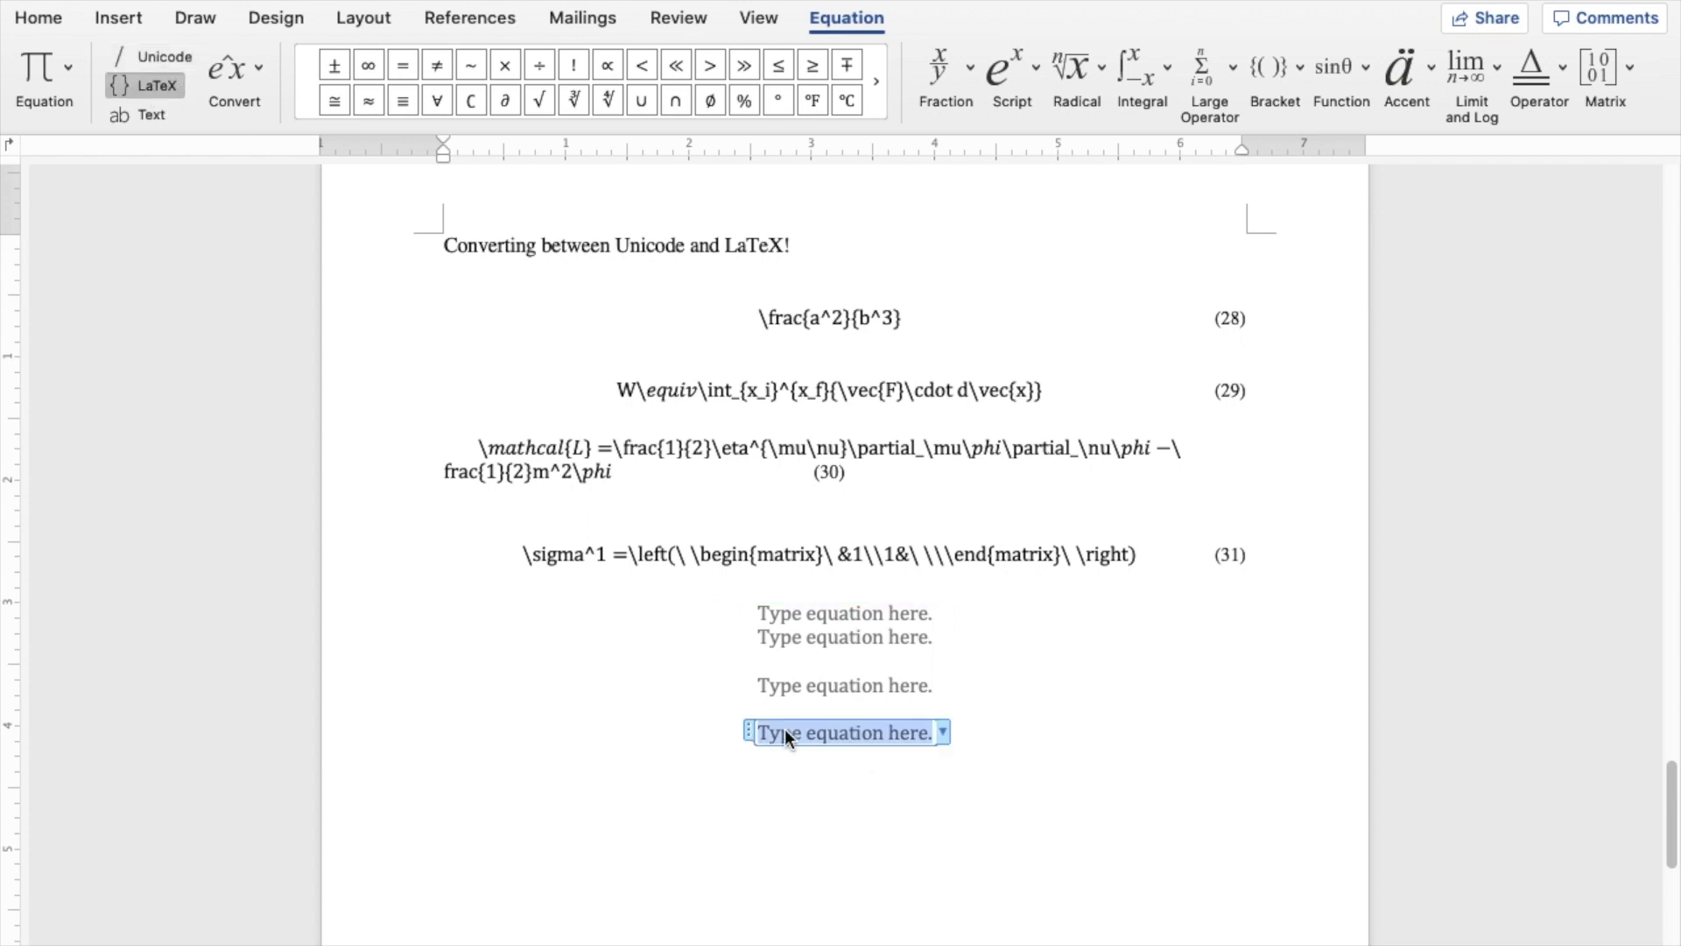
Step: Add three blank lines above the last placeholder and insert the fraction a/b there as a new equation in Unicode input format
left_click(770, 707)
key("Return")
key("Return")
key("Return")
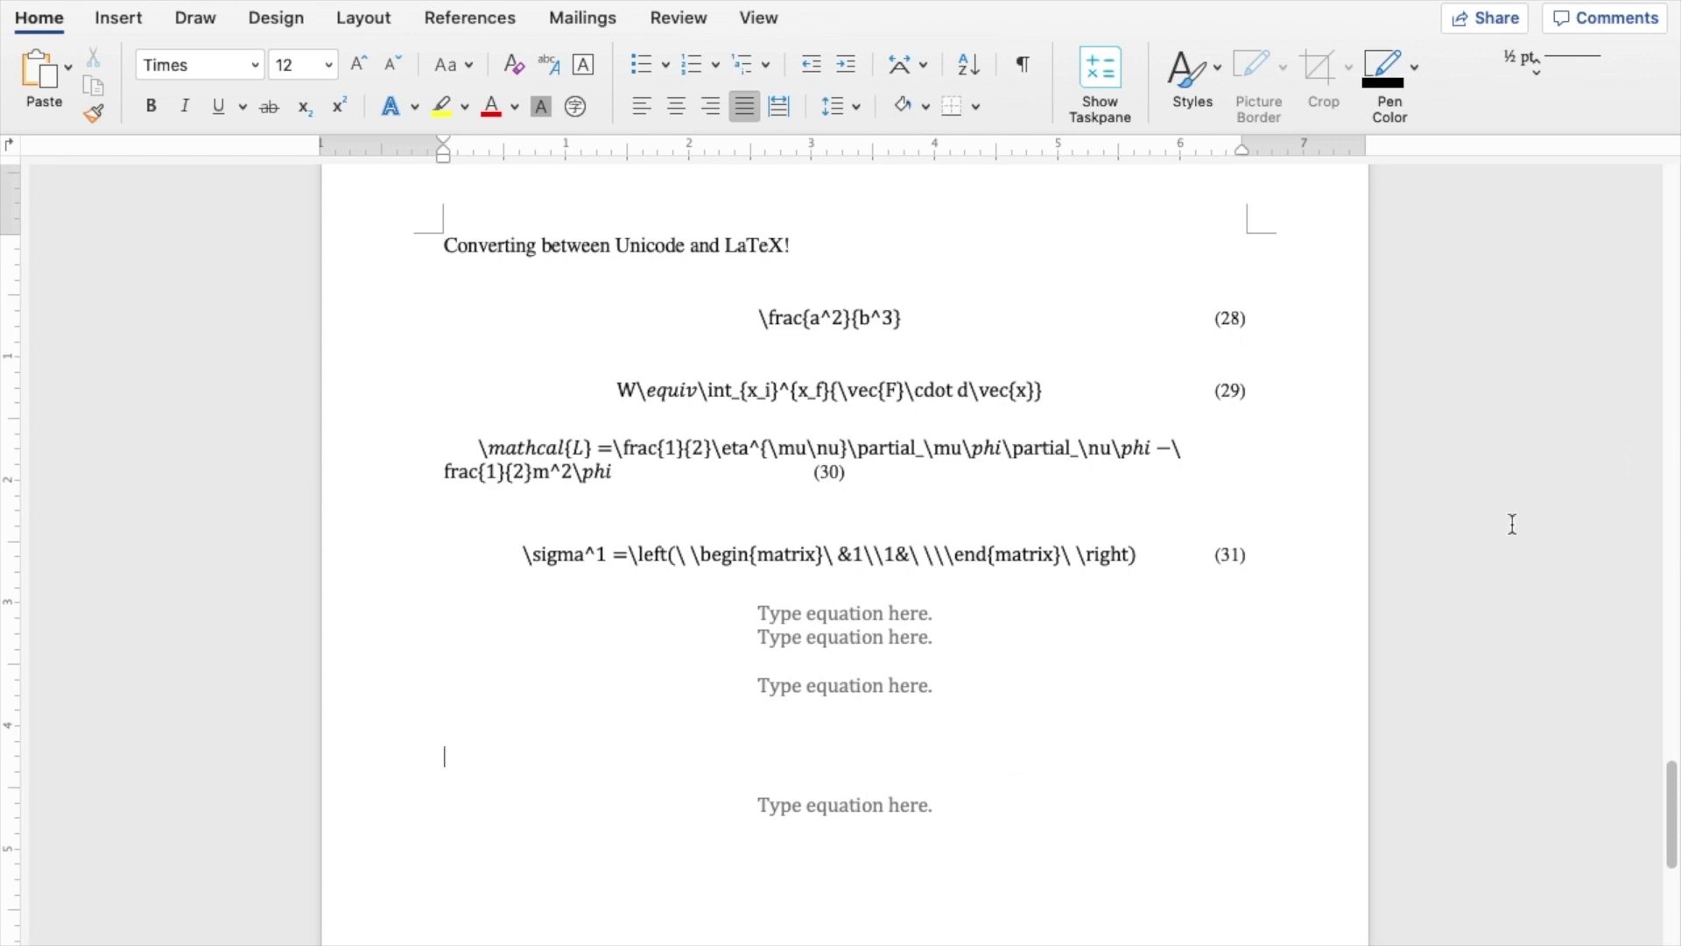
key("ctrl+equal")
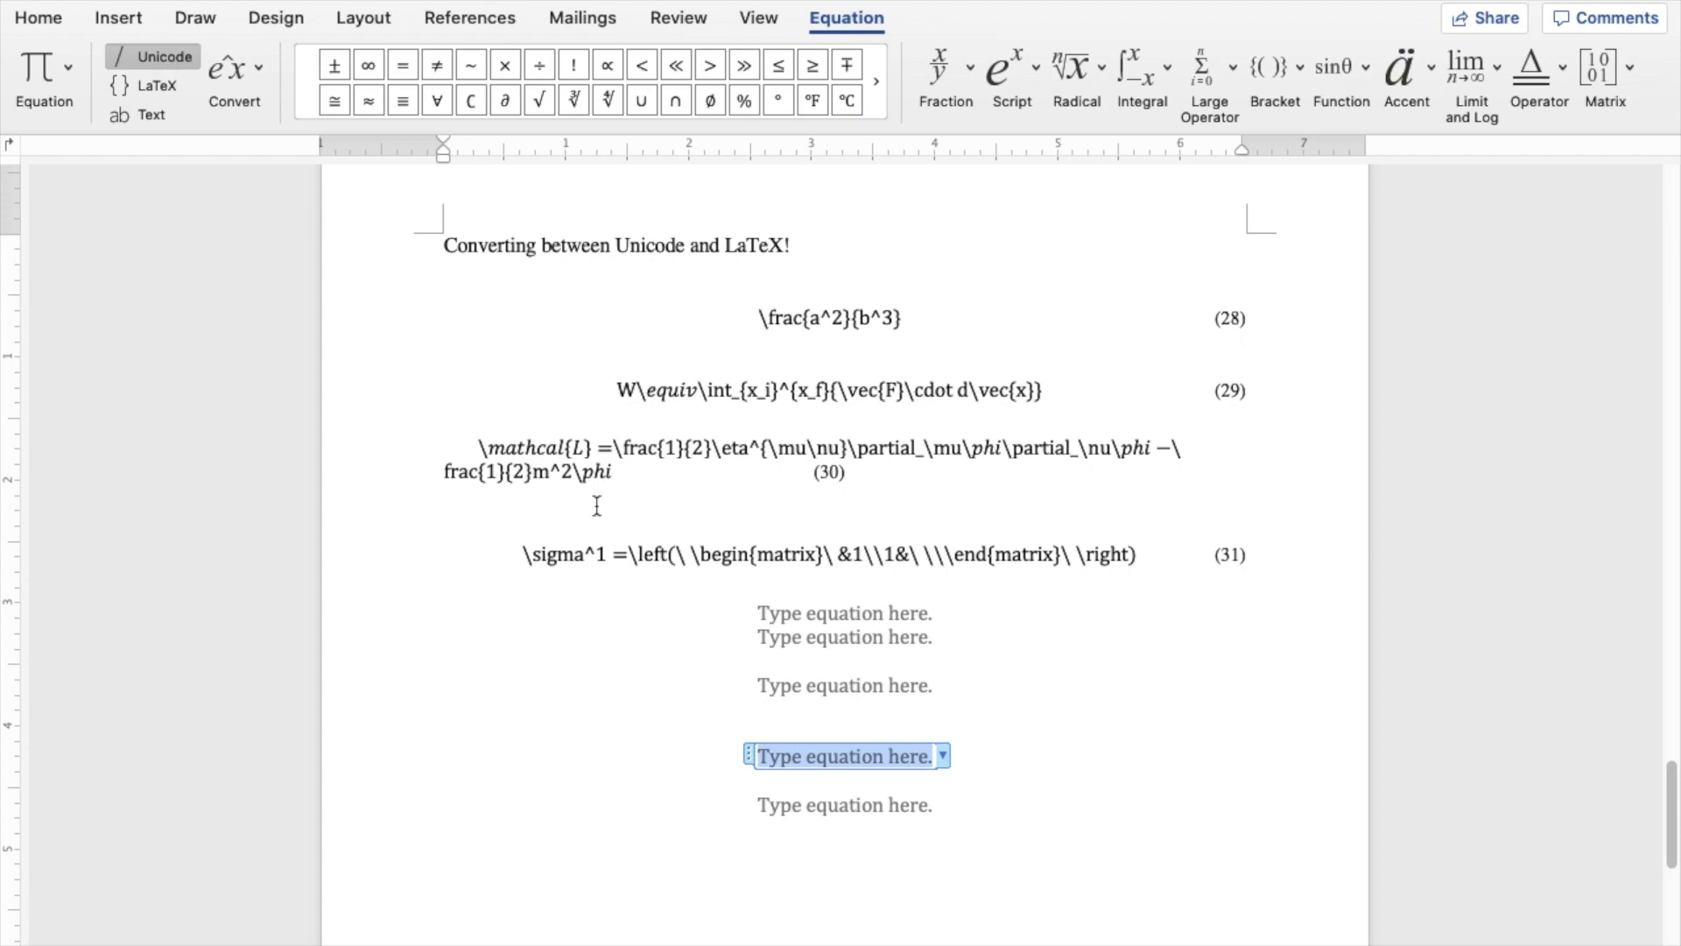
type("a/b")
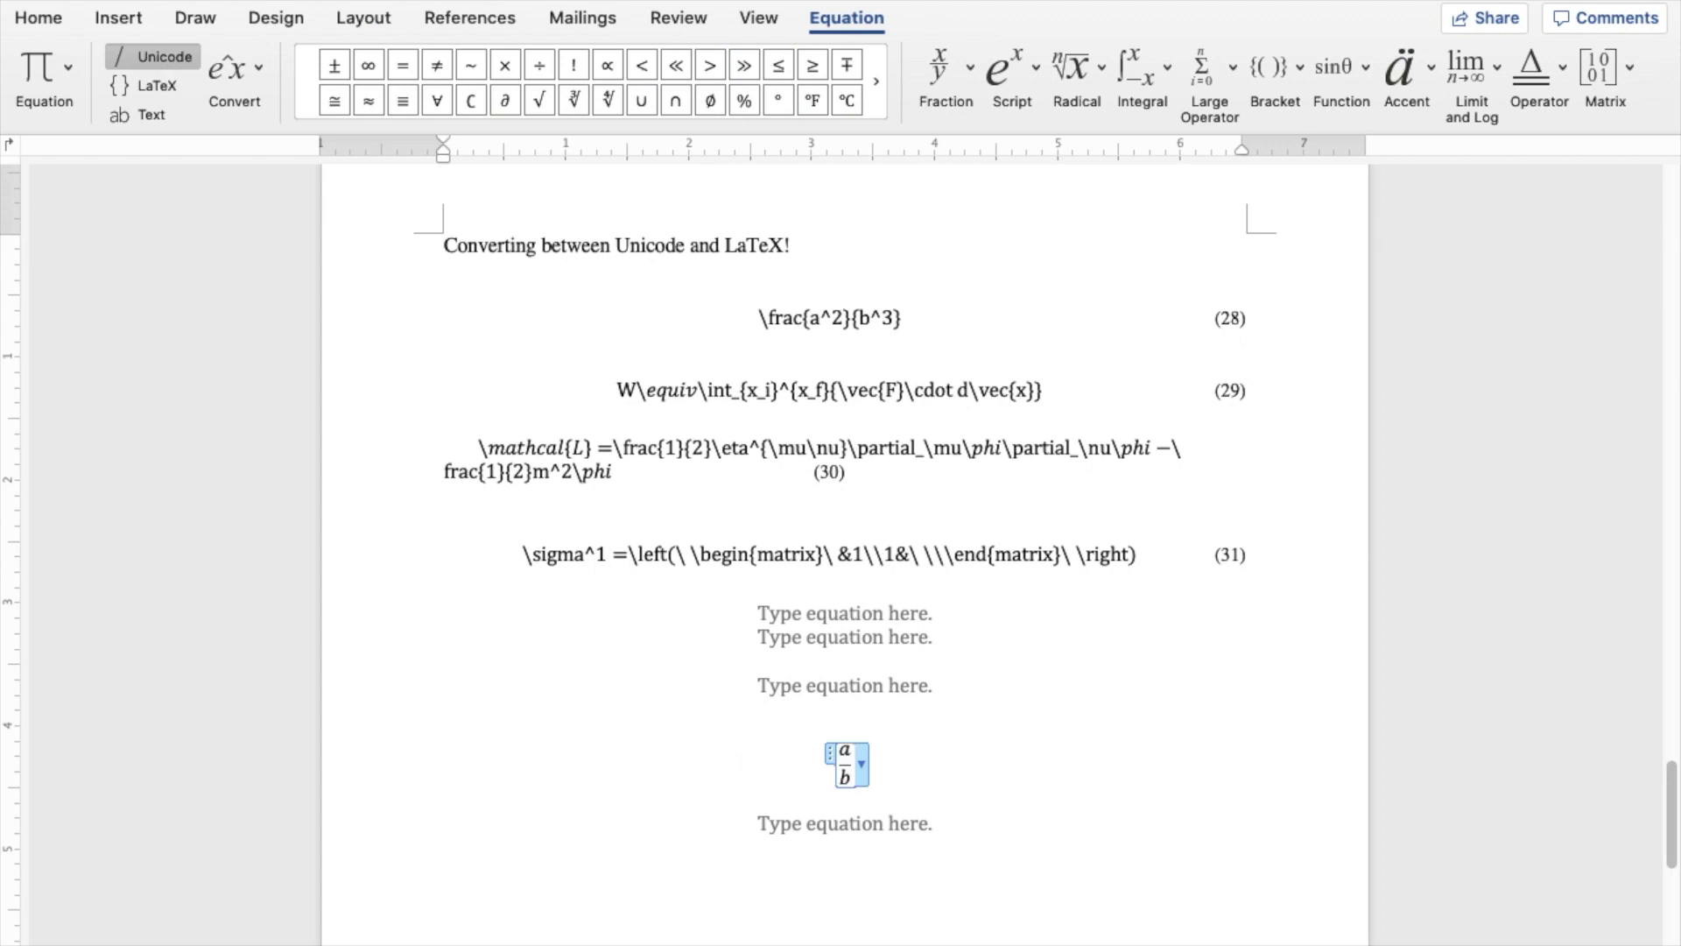
Step: Insert a new equation below the a/b fraction, enter \frac{a}{b} in LaTeX input format and build it up
key("Down")
key("Down")
key("Up")
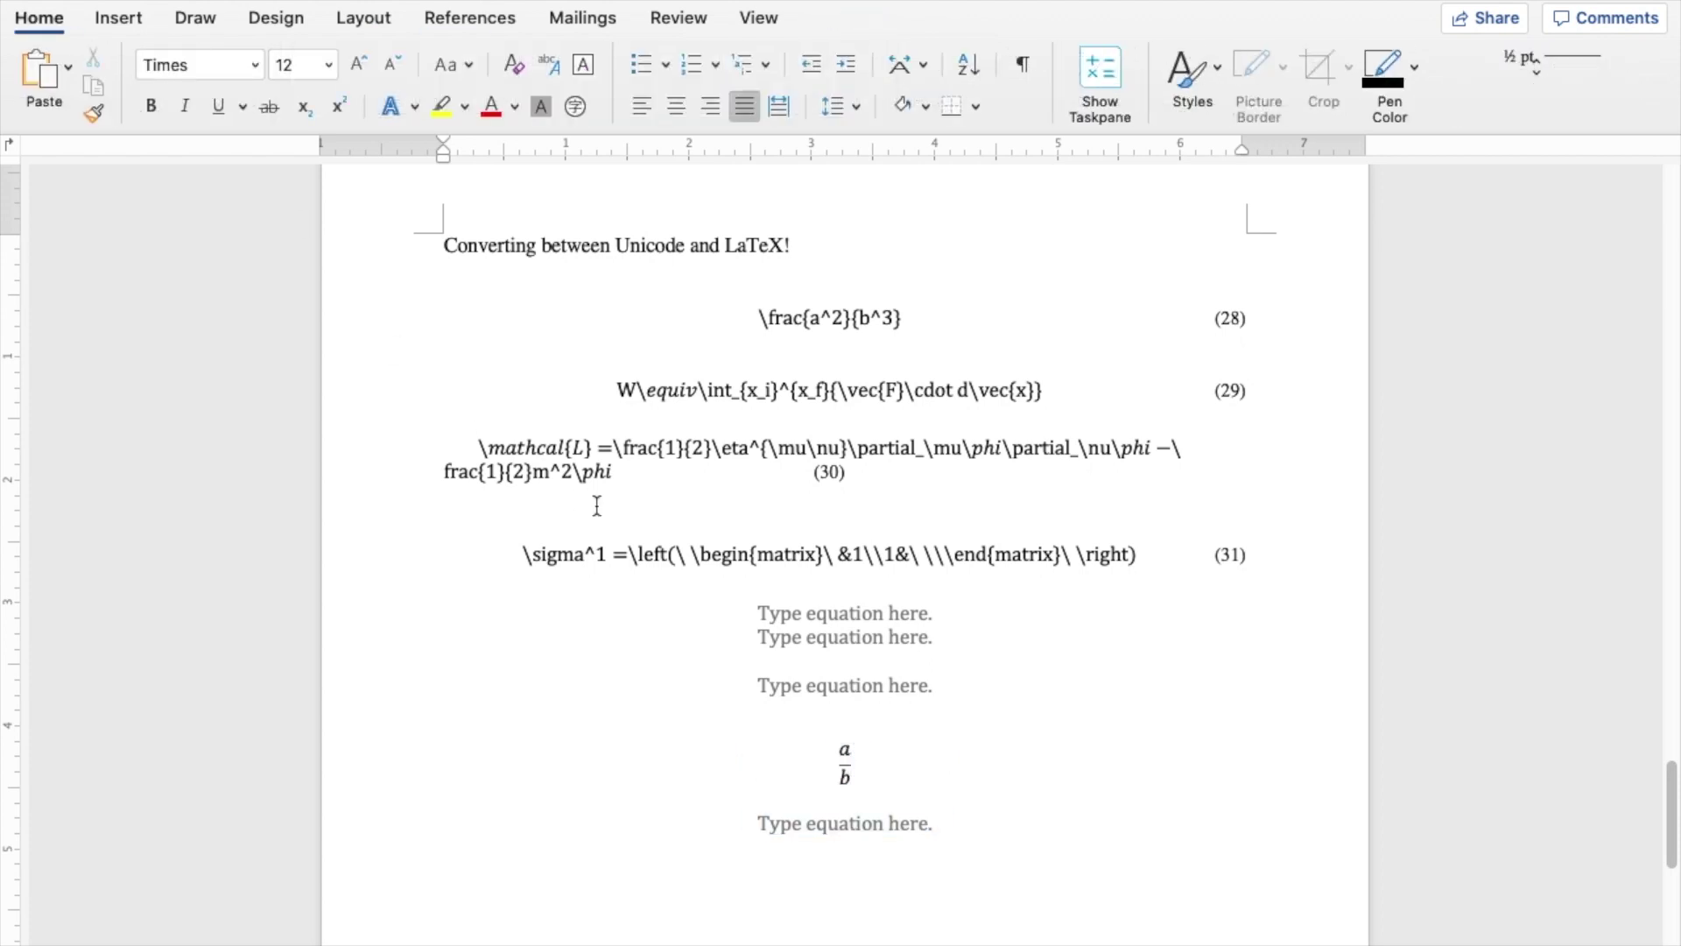
key("Down")
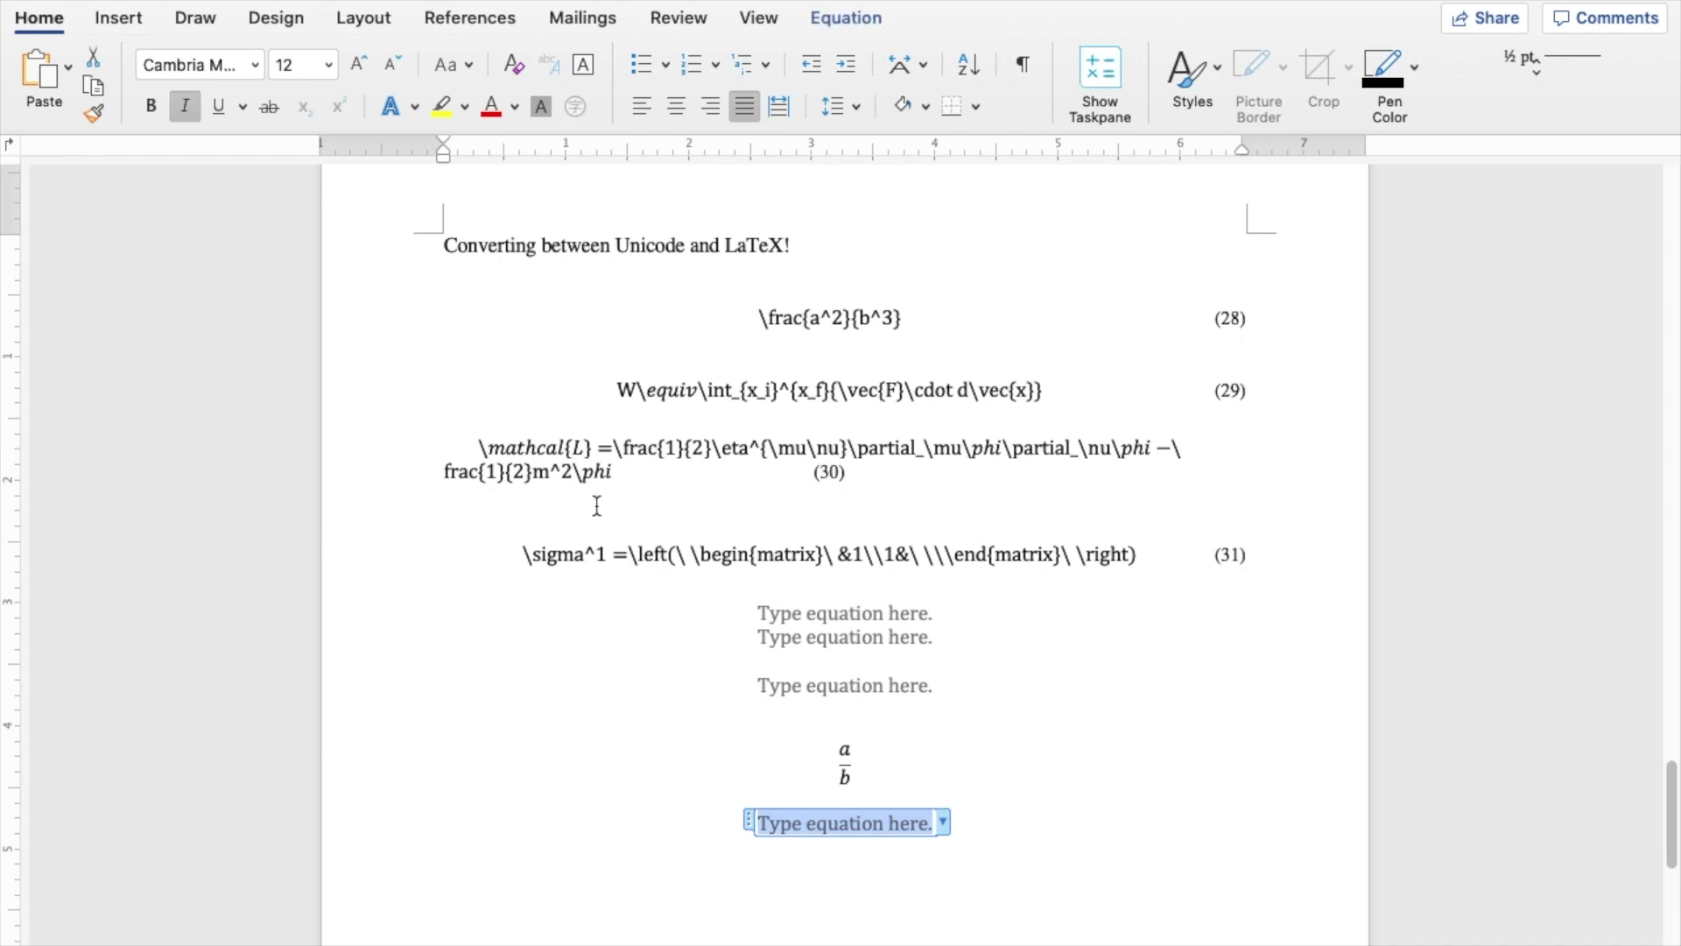
type("a")
key("BackSpace")
key("Up")
key("ctrl+=")
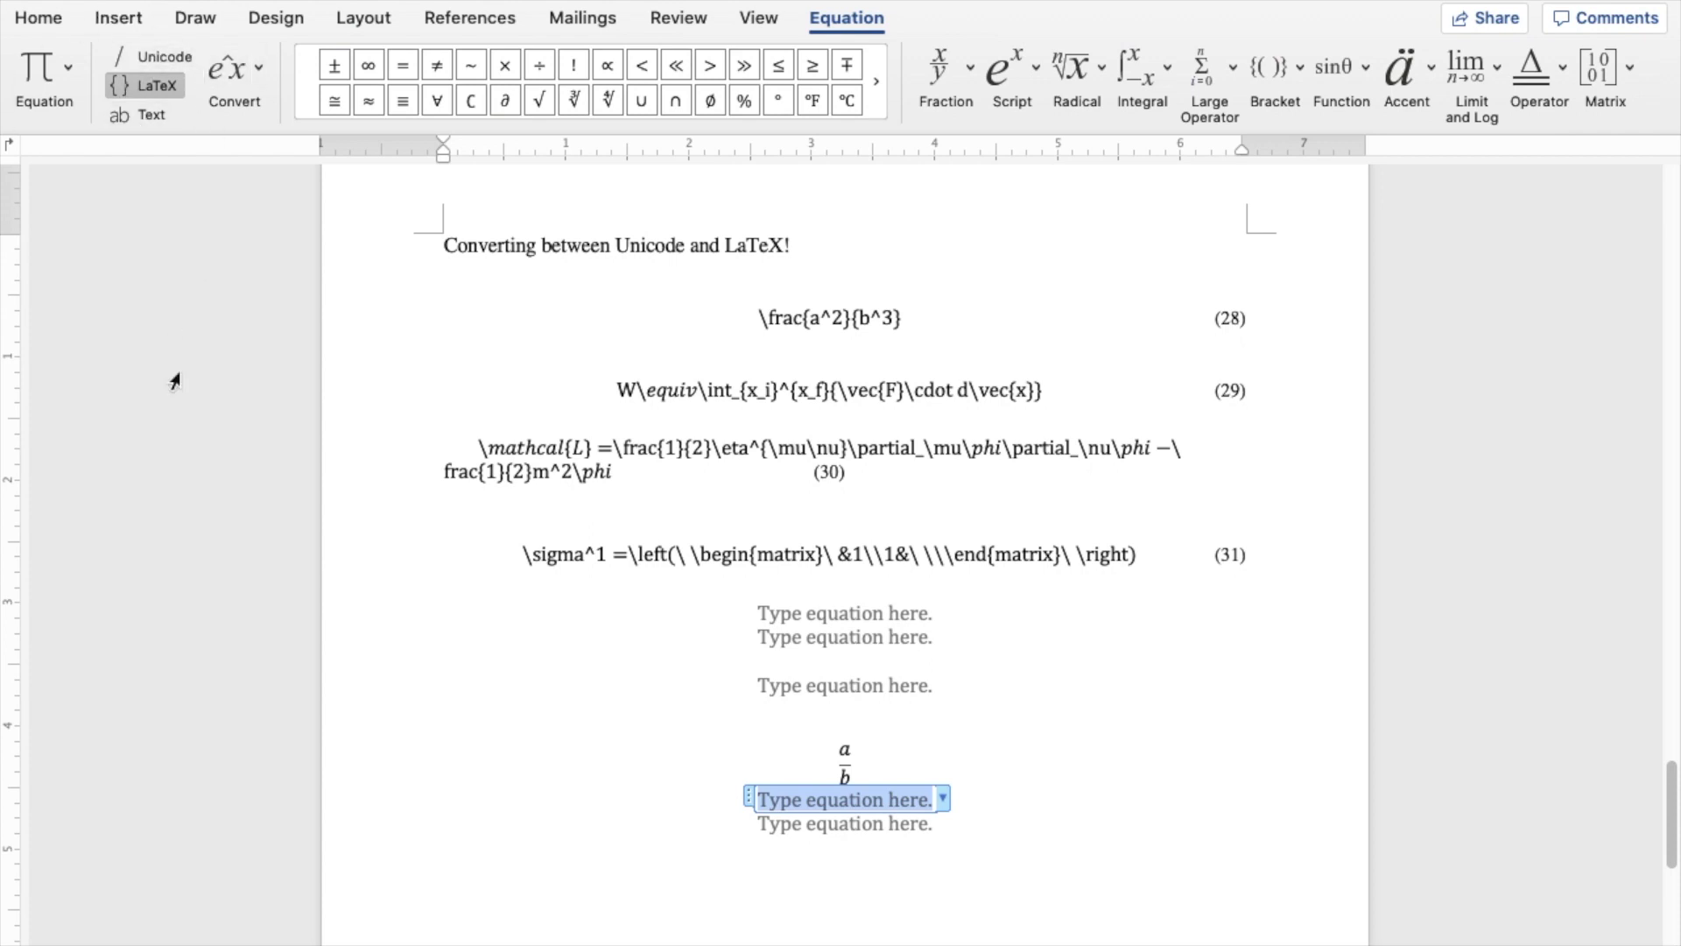
type("rac{a")
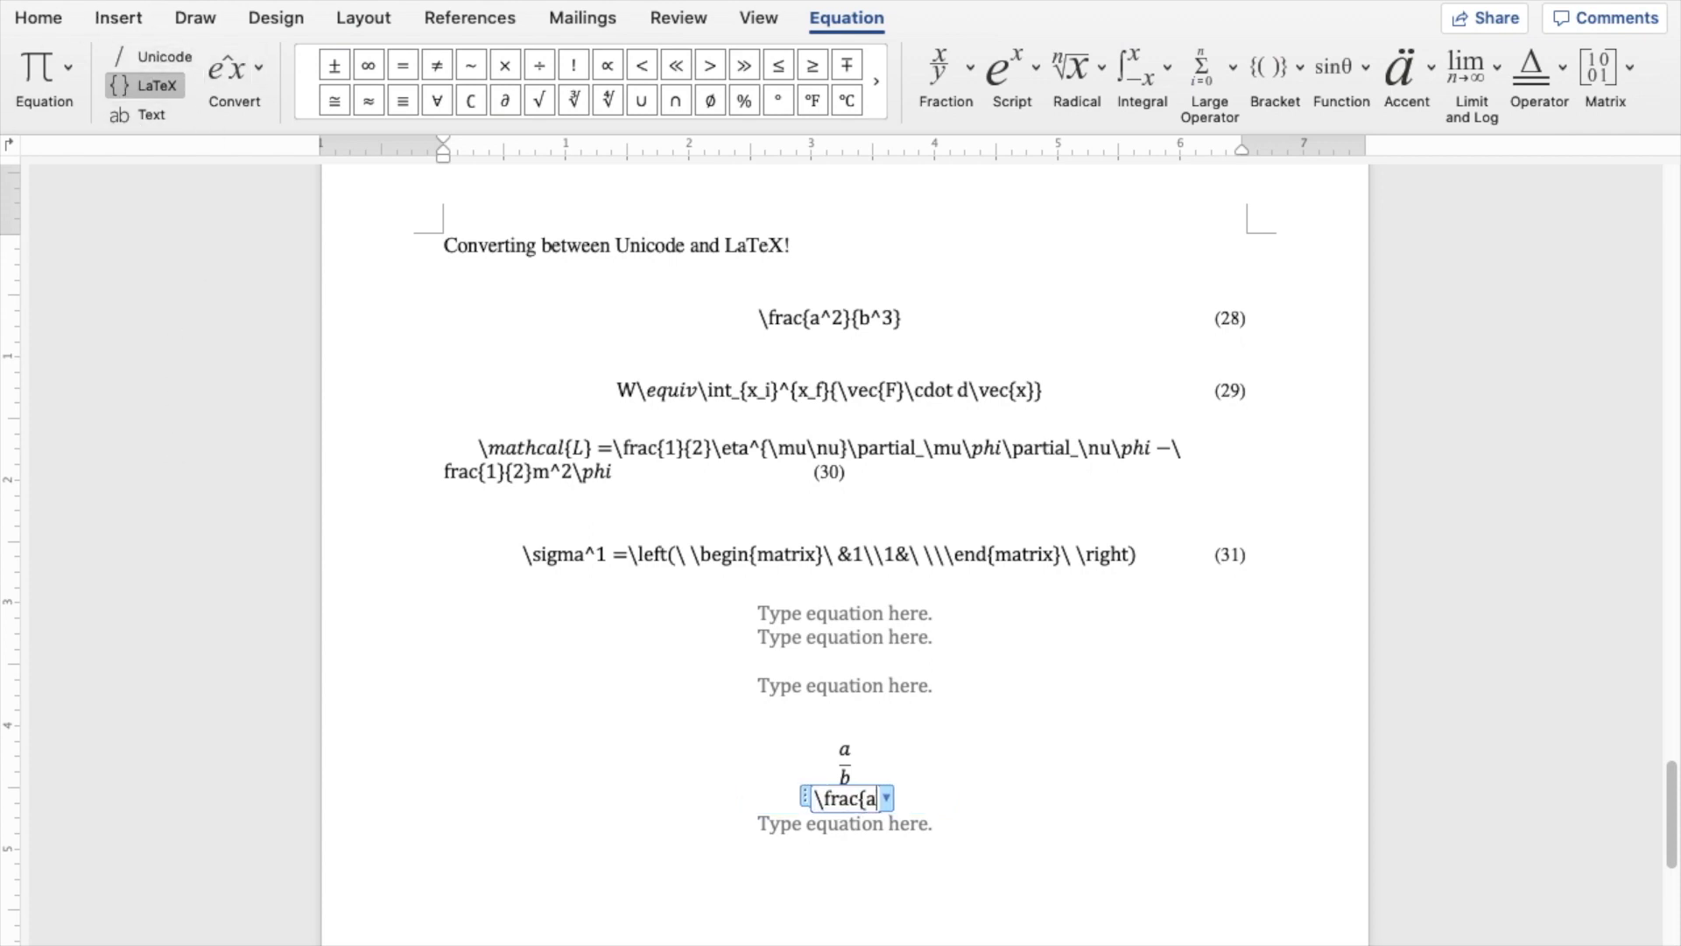
type("}{b}")
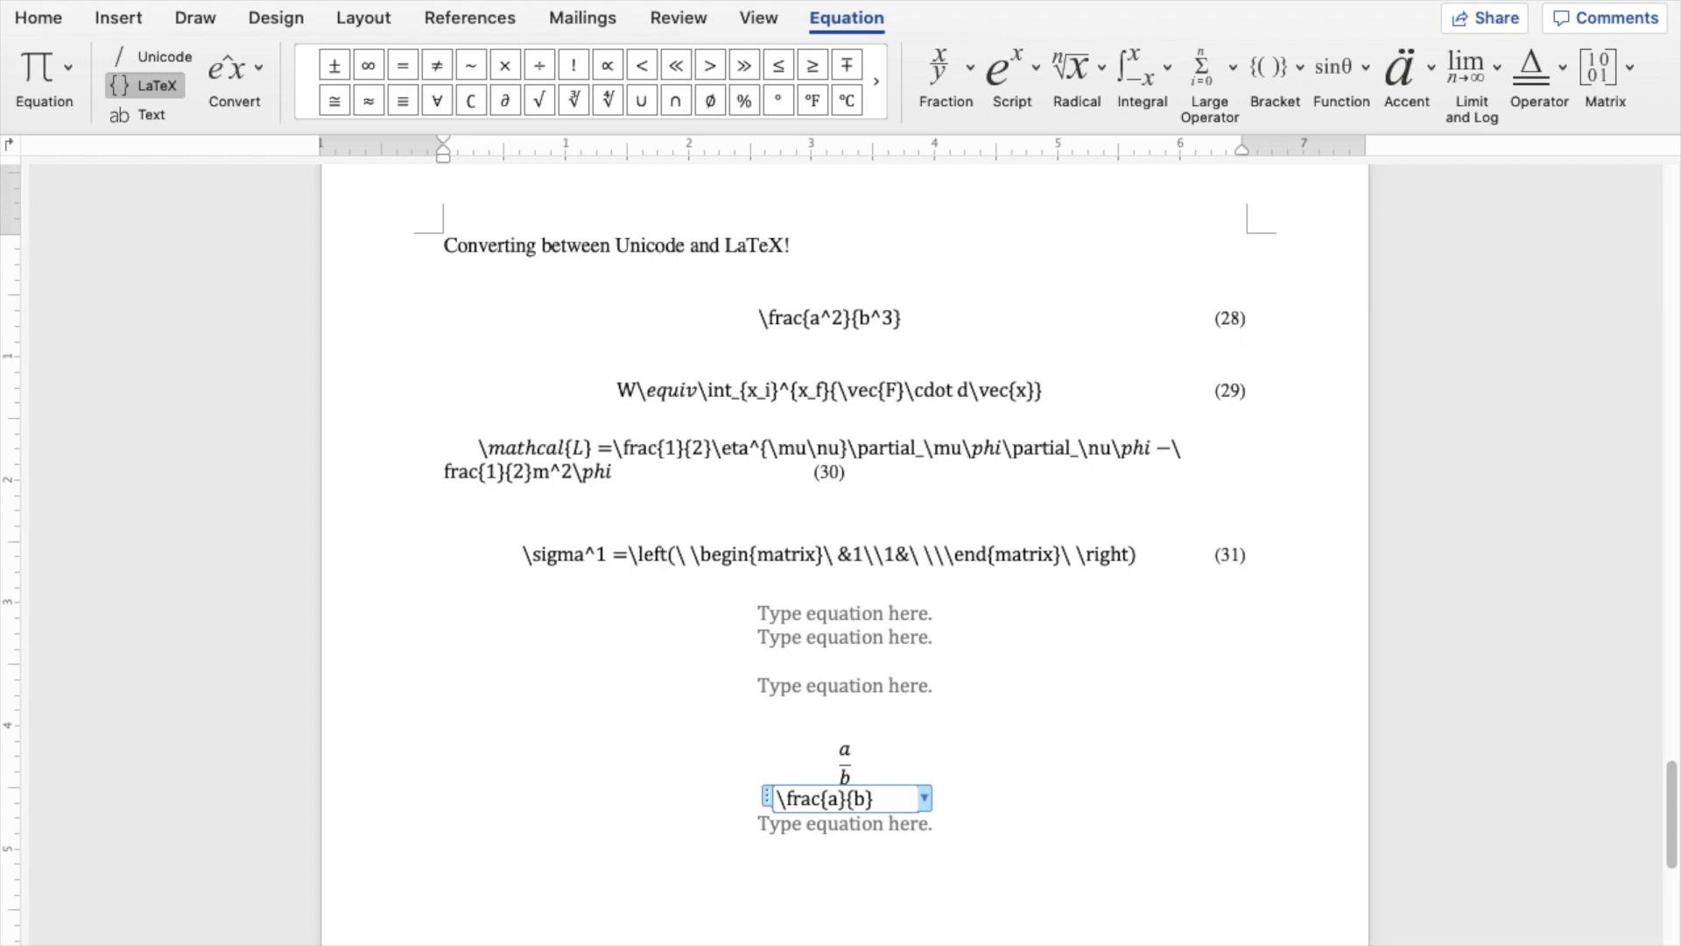
key("Return")
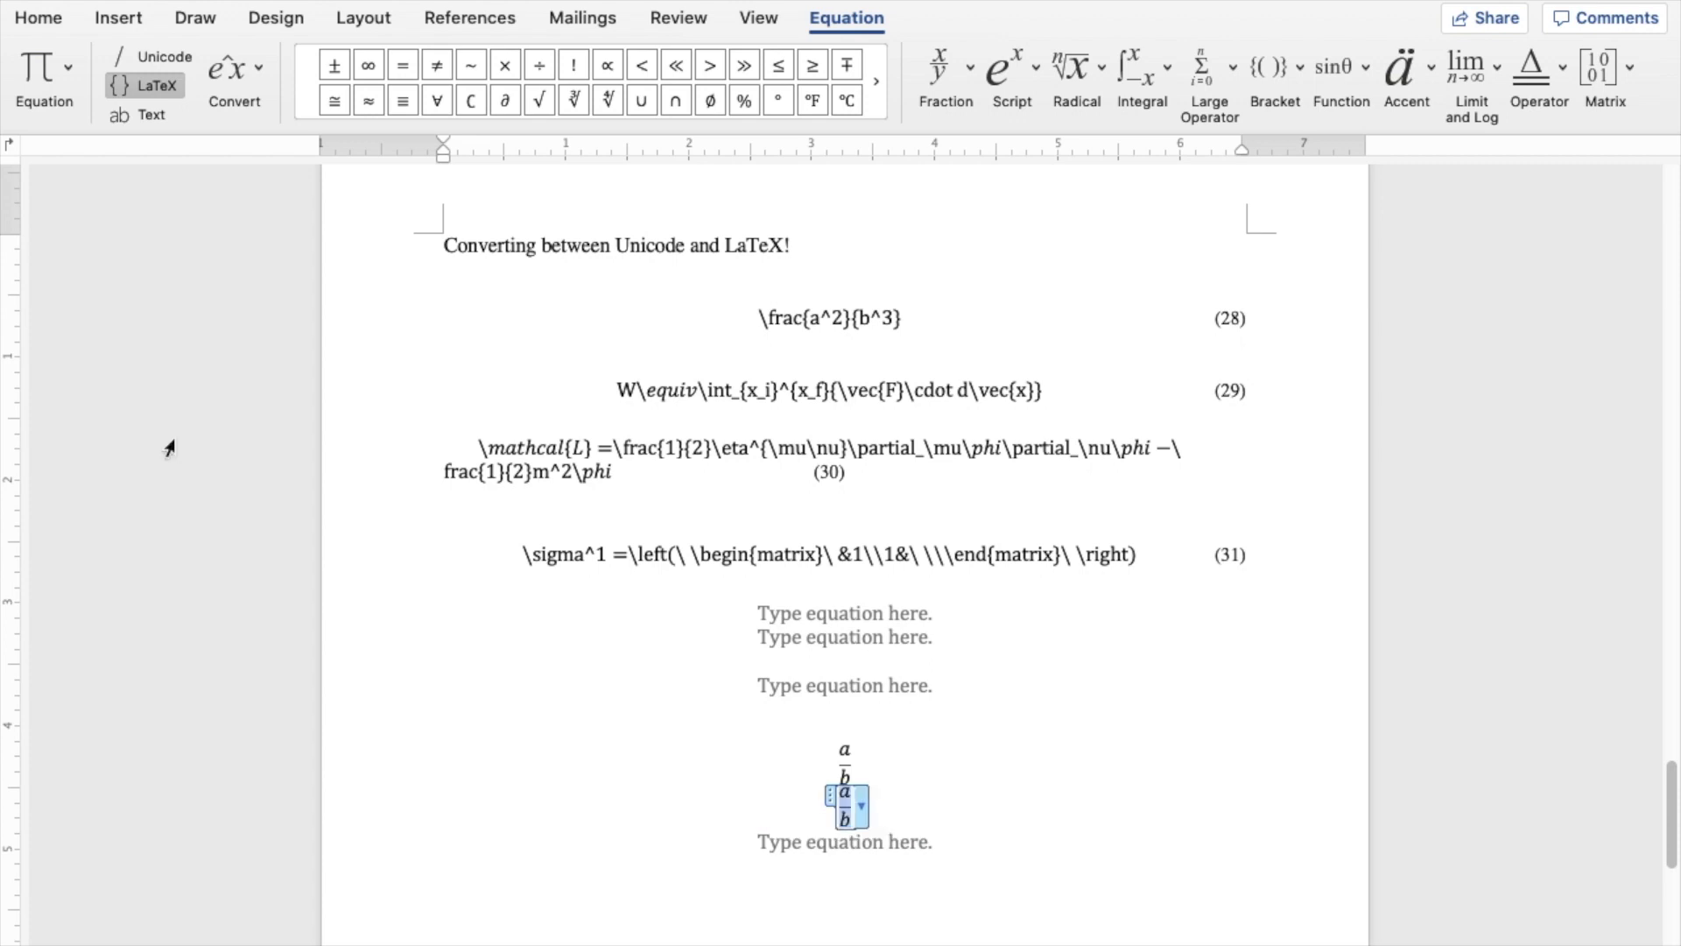
Step: Add a blank line above and another below the second a/b fraction
key("Up")
key("Down")
key("Left")
key("Left")
key("Return")
key("Right")
key("Right")
key("Right")
key("Right")
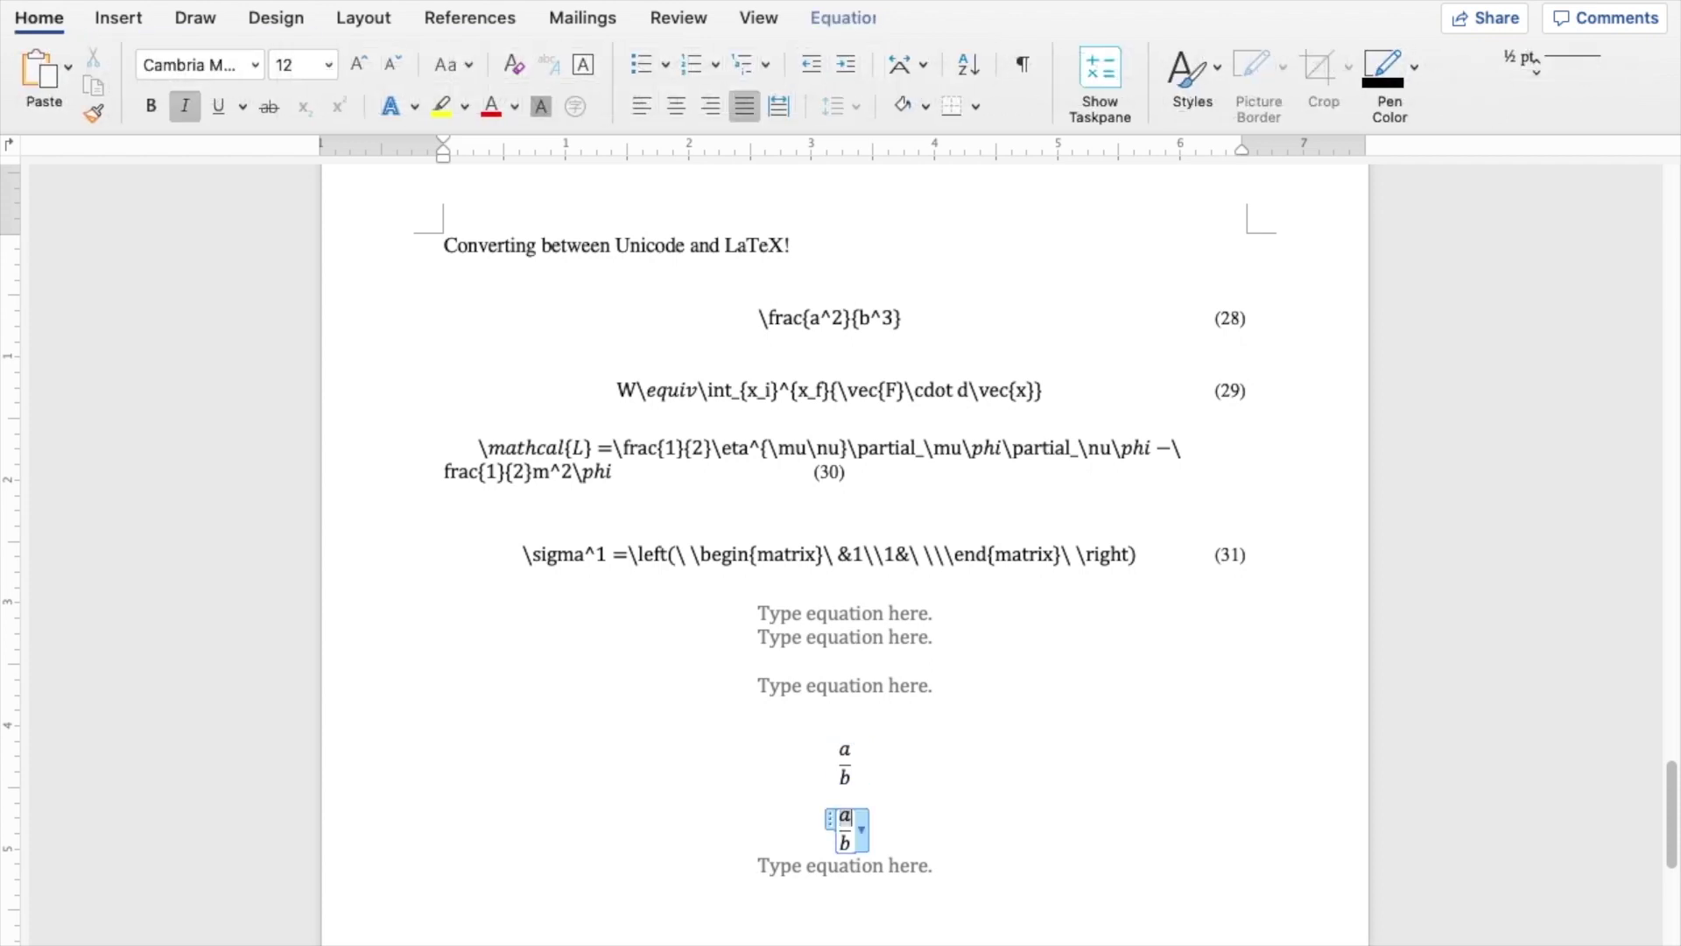
key("Return")
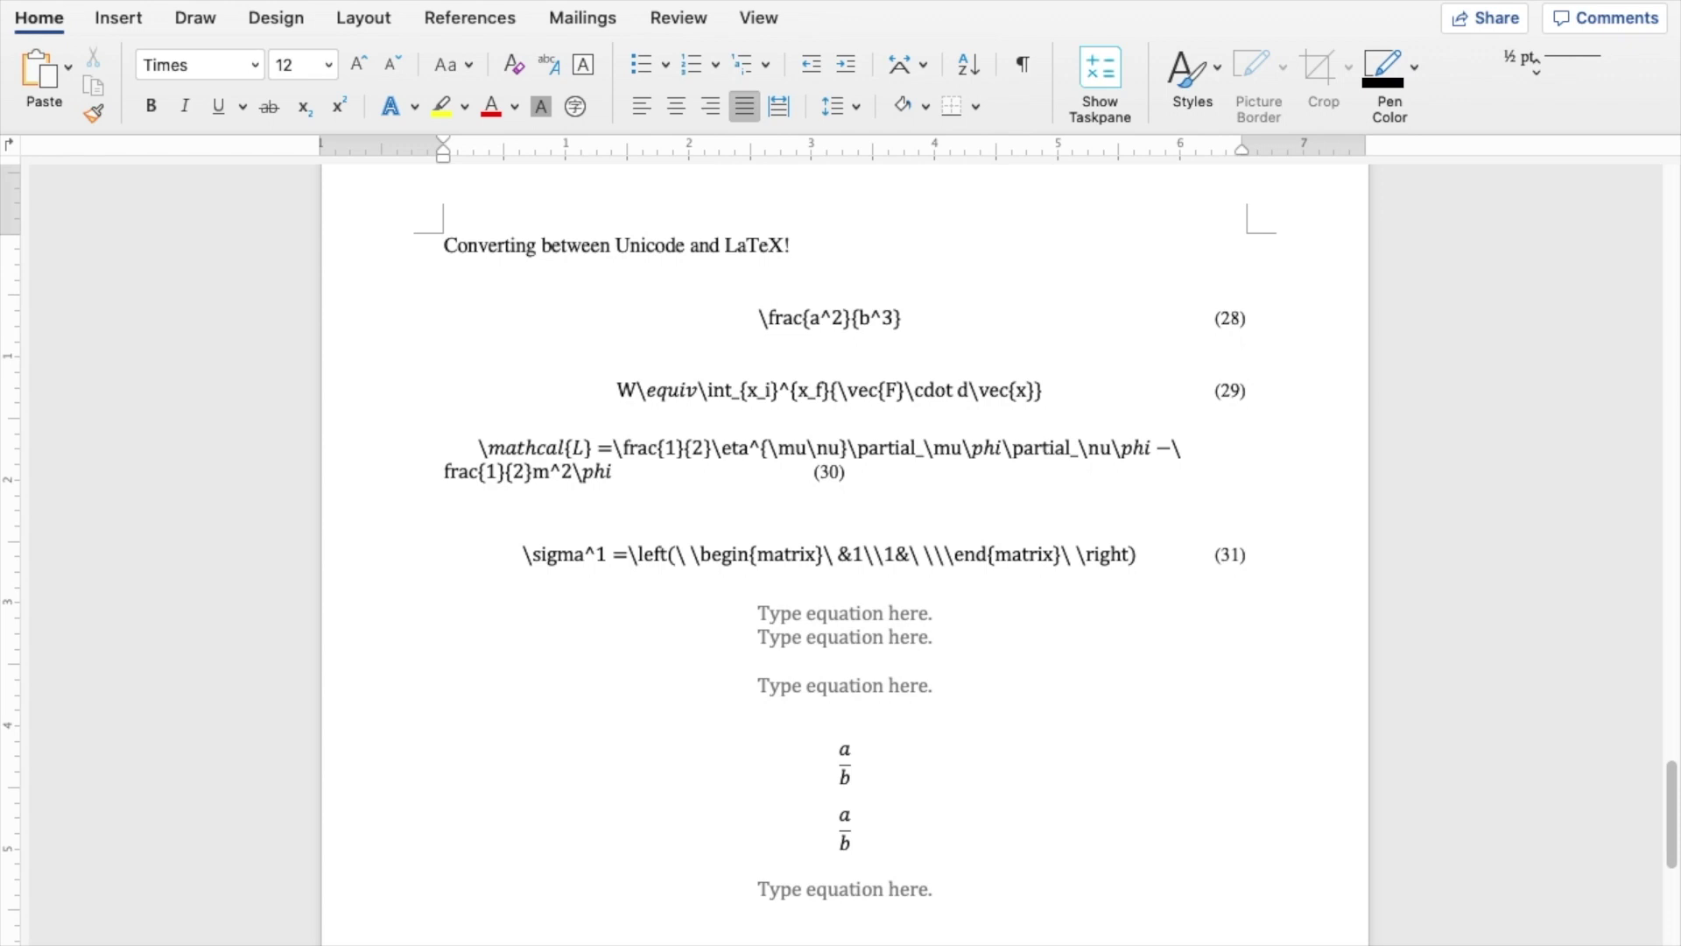
Step: Convert both a/b fractions to linear LaTeX form together and clear the selection
key("shift+Up")
key("shift+Up")
key("shift+Up")
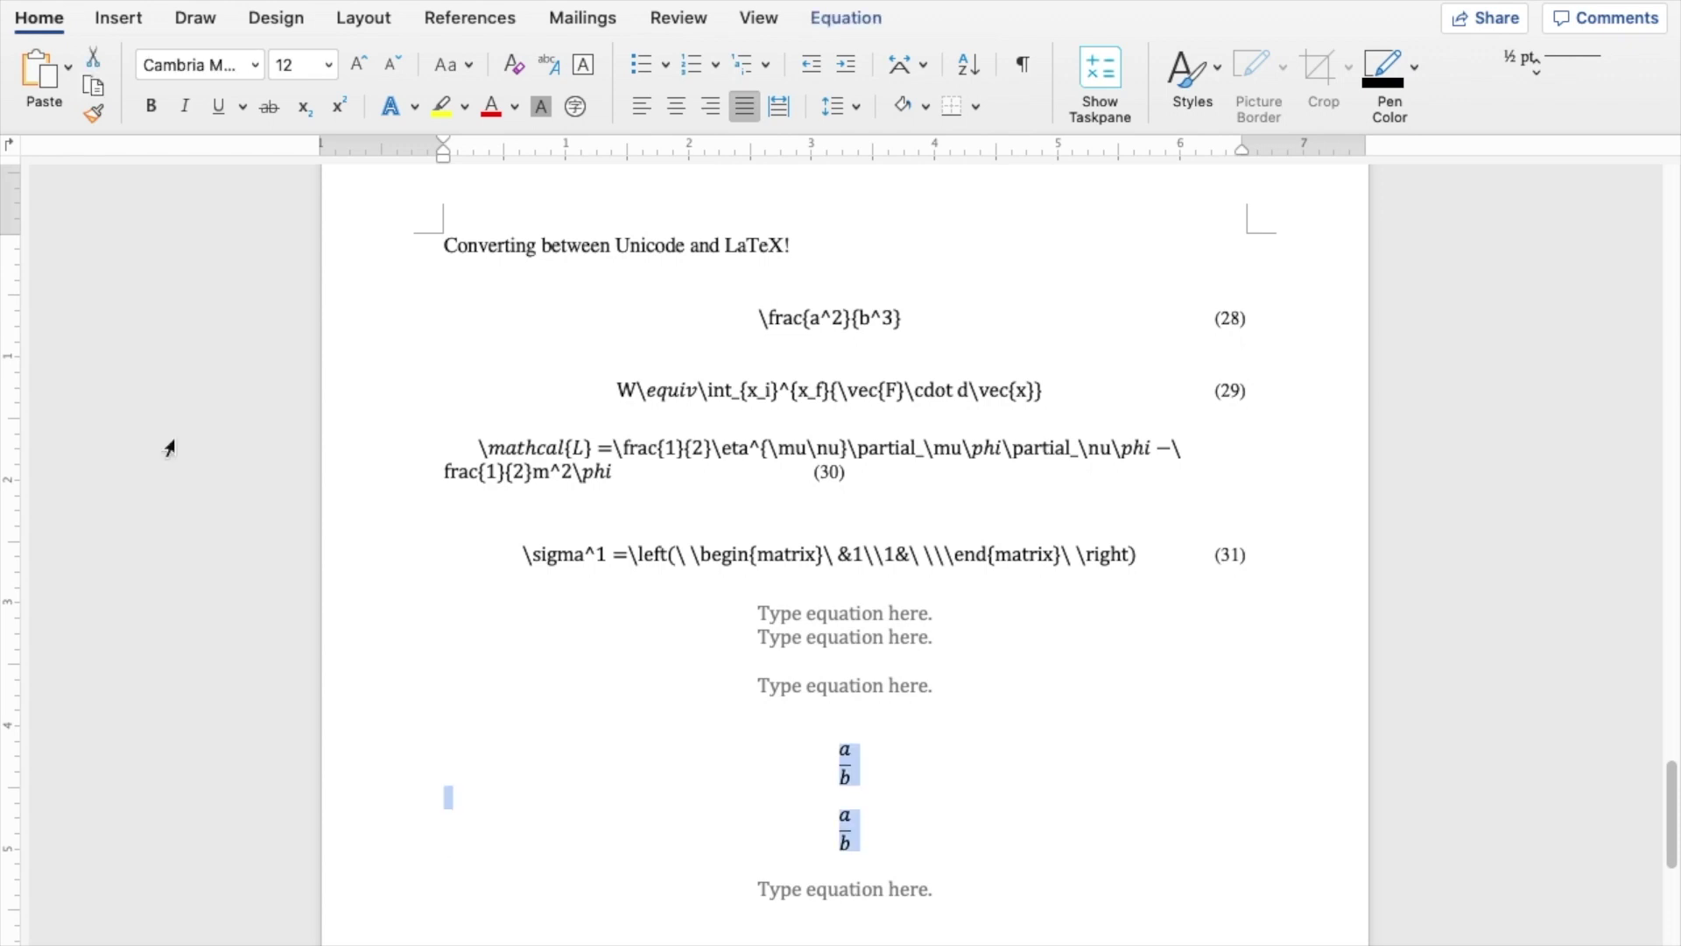
key("shift+super+=")
key("Down")
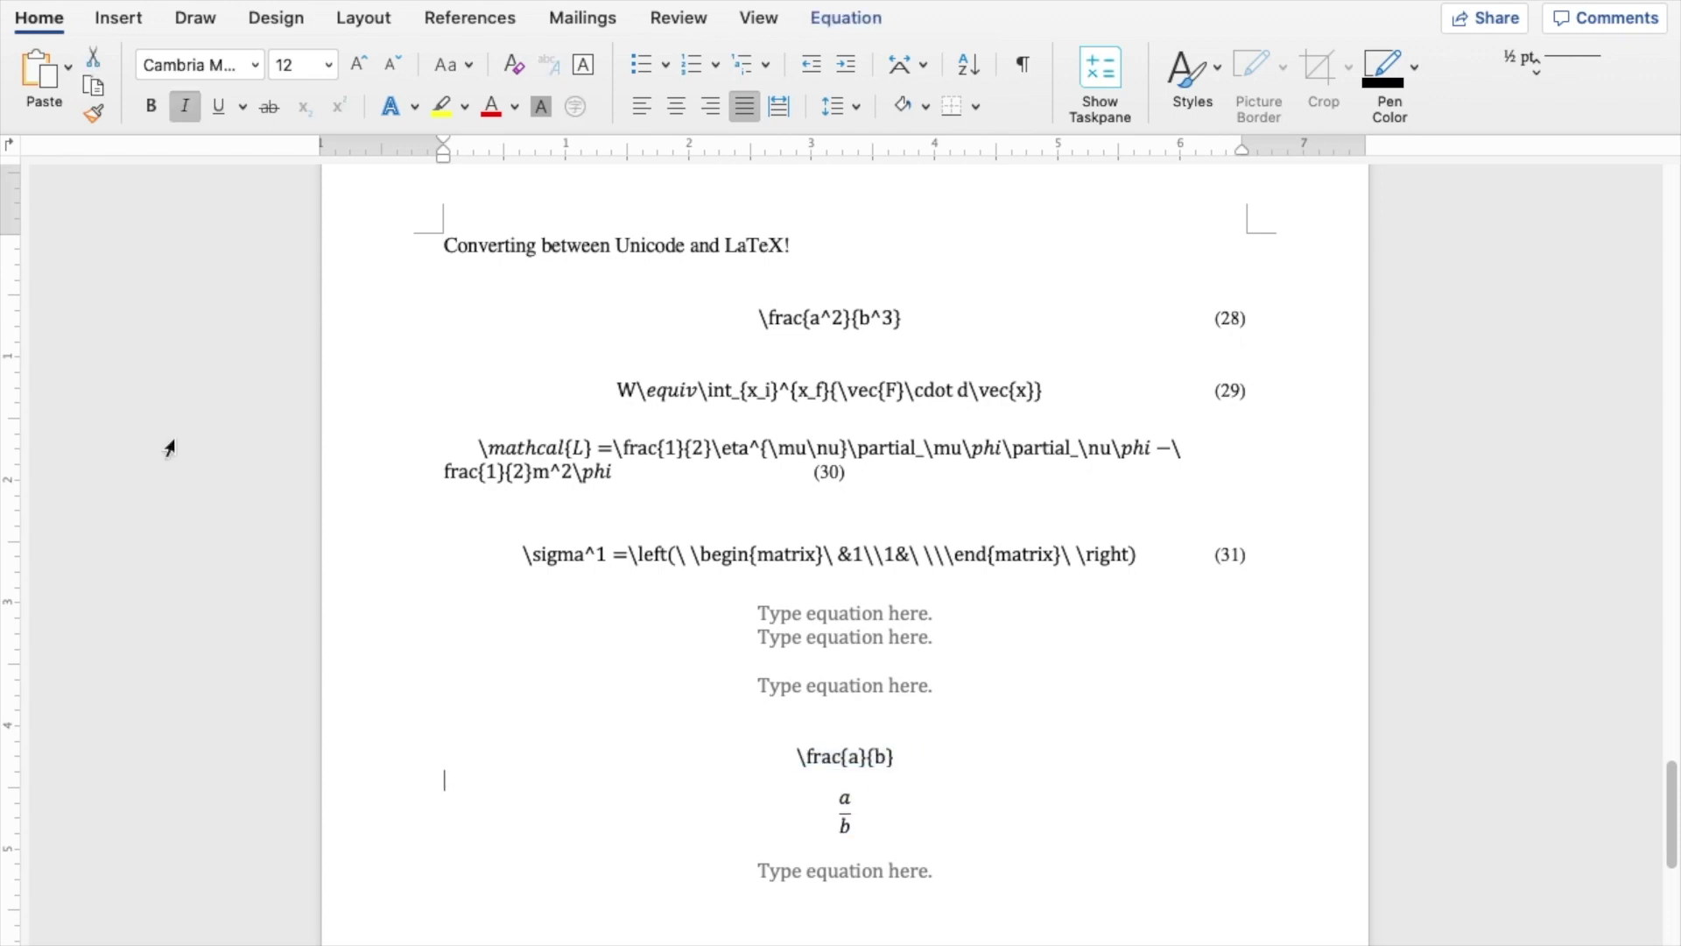
Step: Convert the lower a/b fraction to linear LaTeX form and clear the selection
key("Down")
key("ctrl+shift+equal")
key("shift+Home")
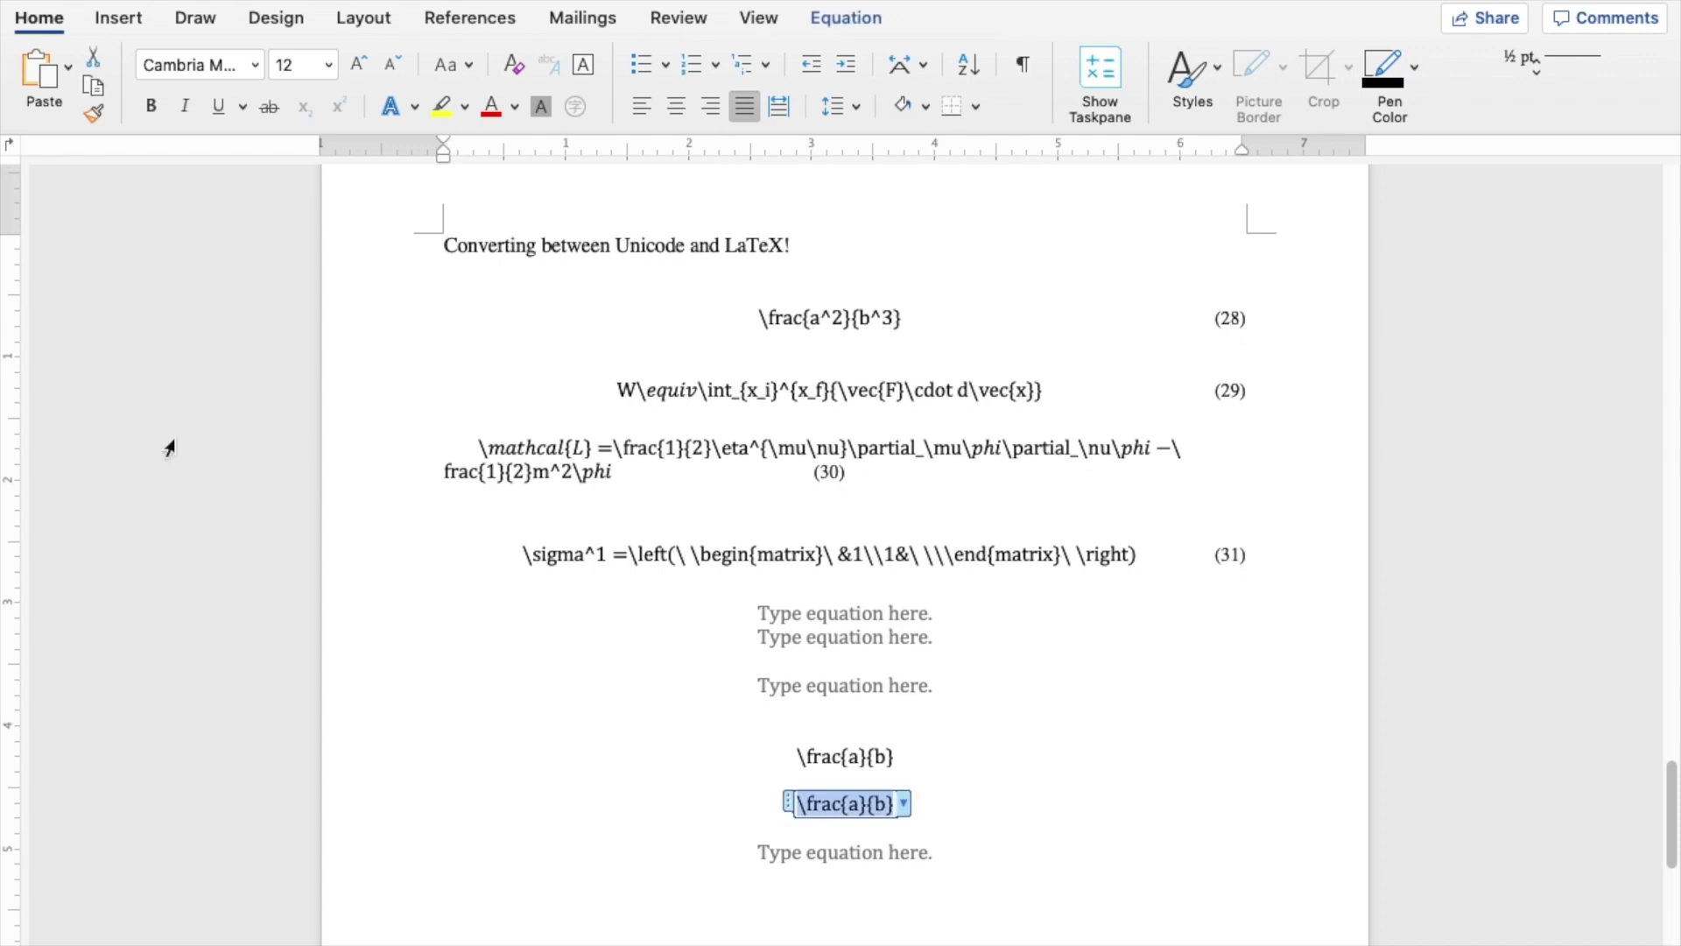
key("super+a")
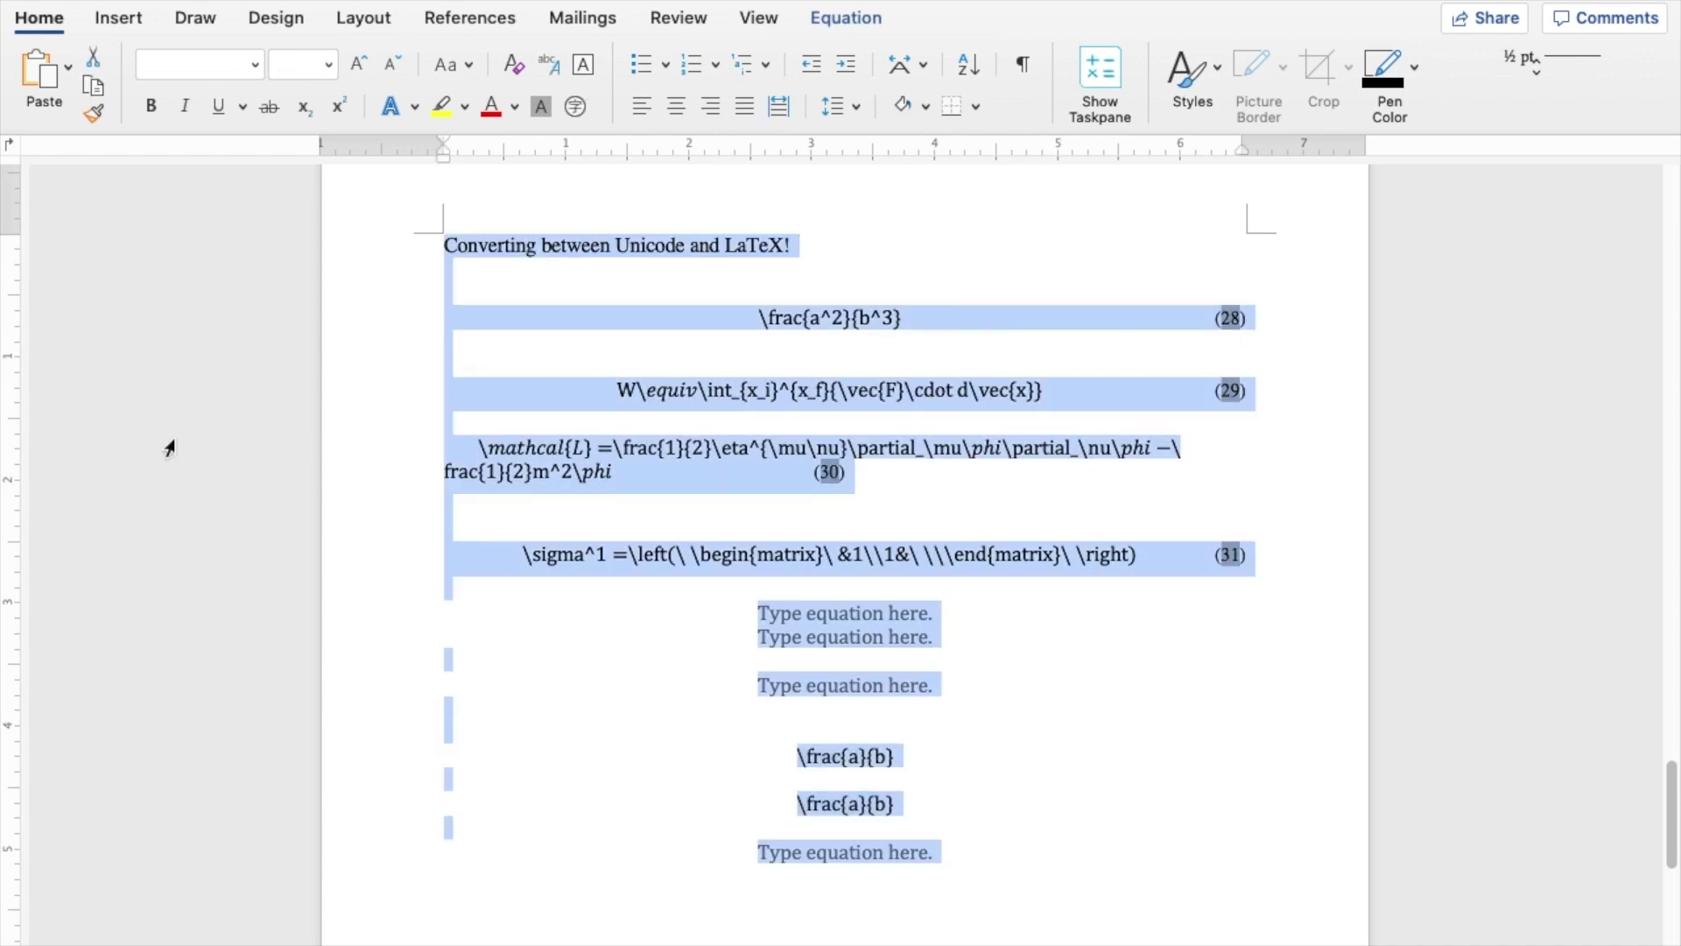
key("Right")
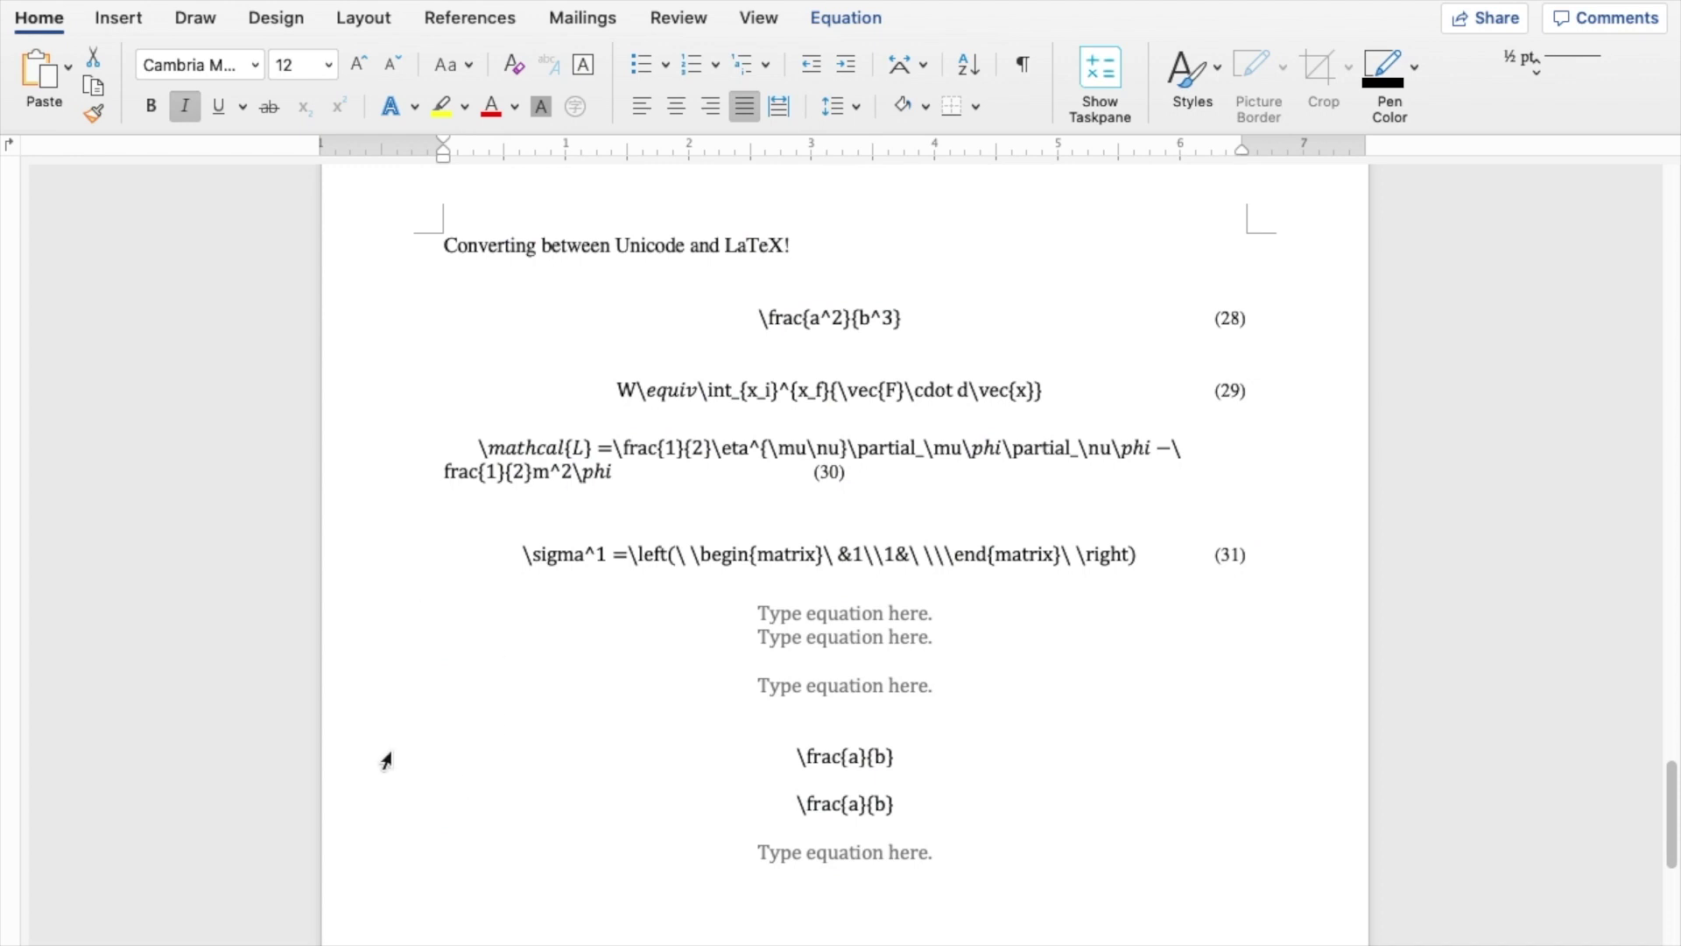
Step: Try to convert both a/b fractions to professional form together, and return the upper one to linear form
left_click_drag(386, 759, 394, 822)
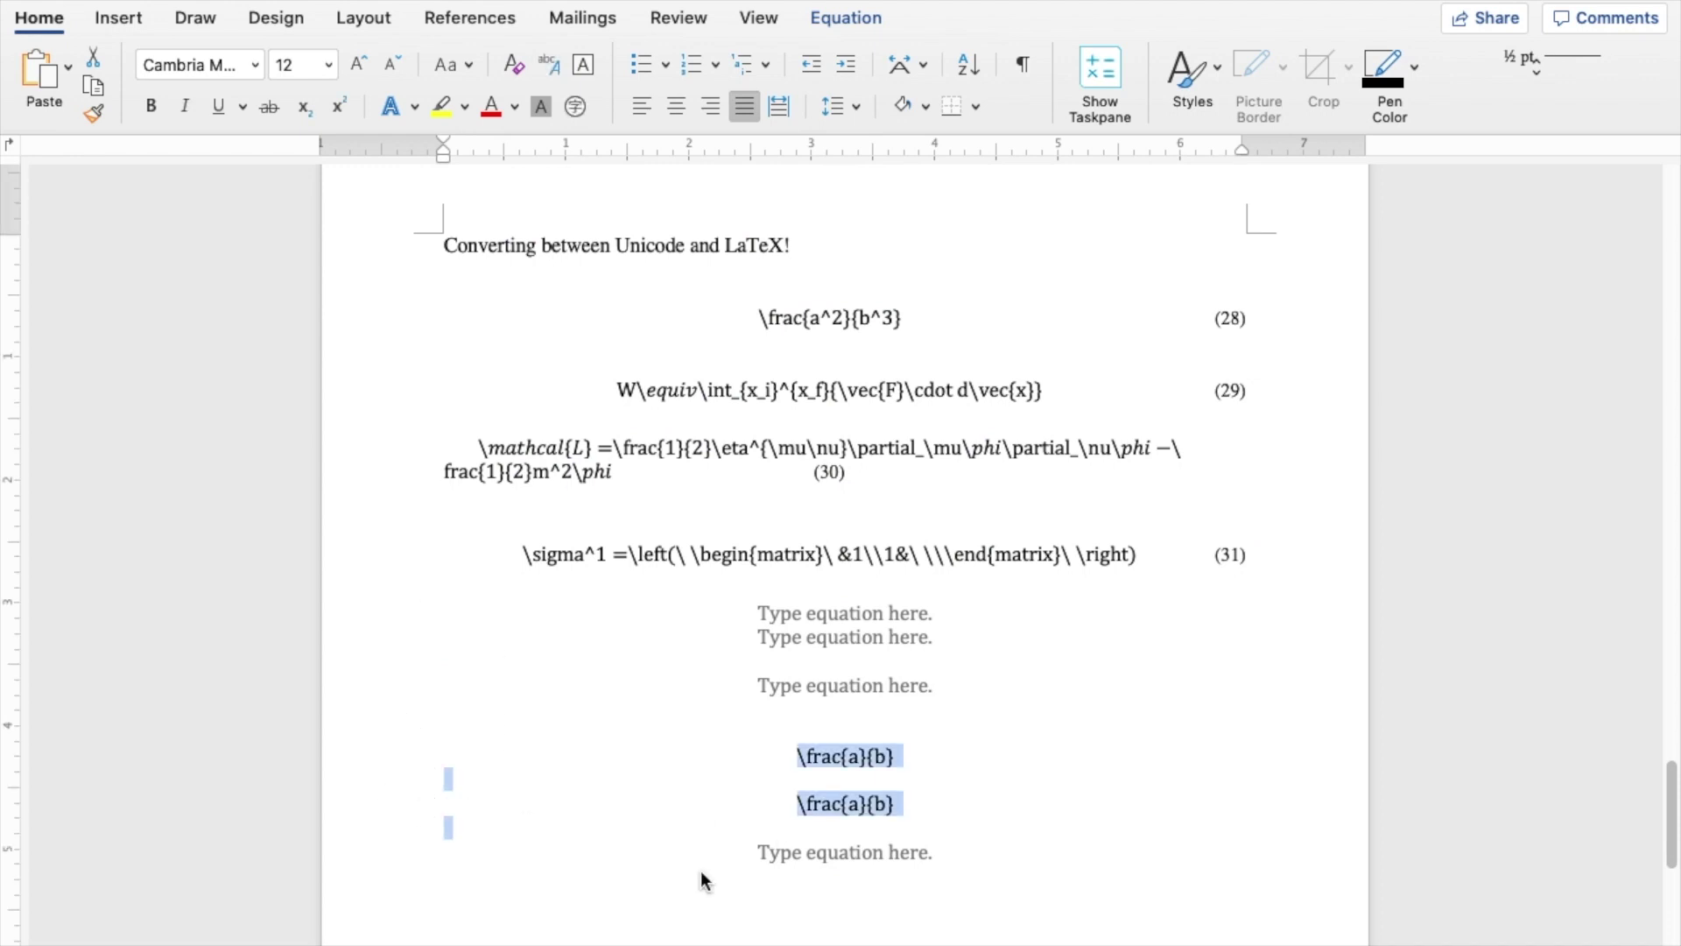
key("super+equal")
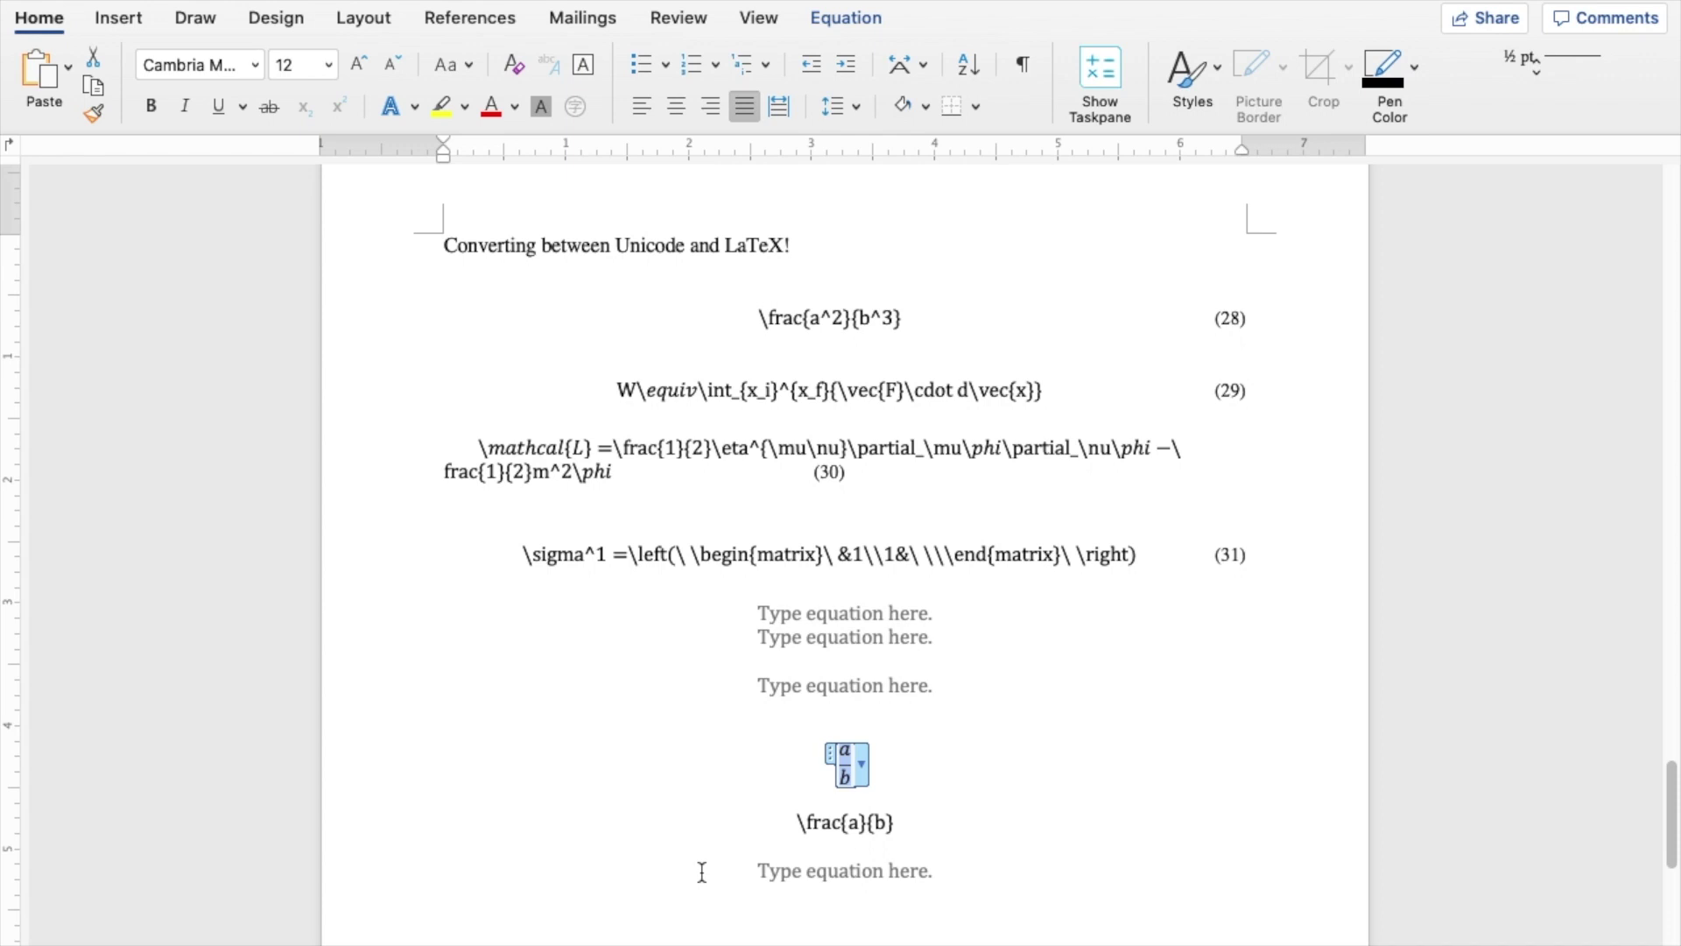
key("ctrl+equal")
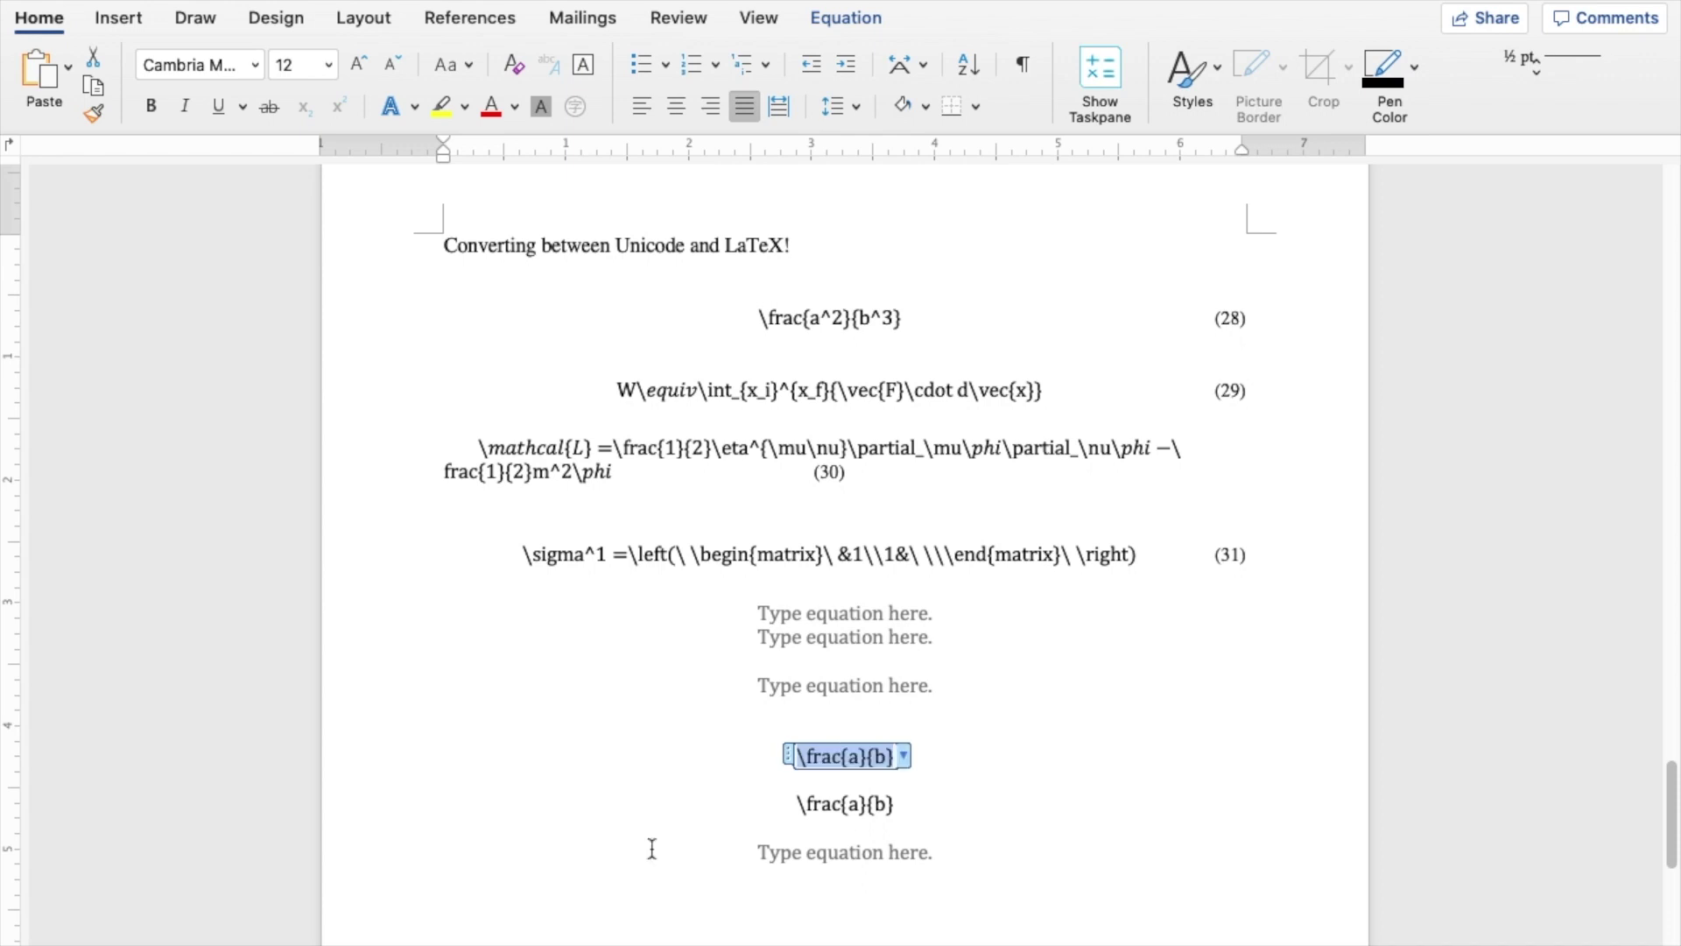
Step: Convert the upper and lower a/b fractions to professional form one at a time
key("super+equal")
key("Down")
key("Down")
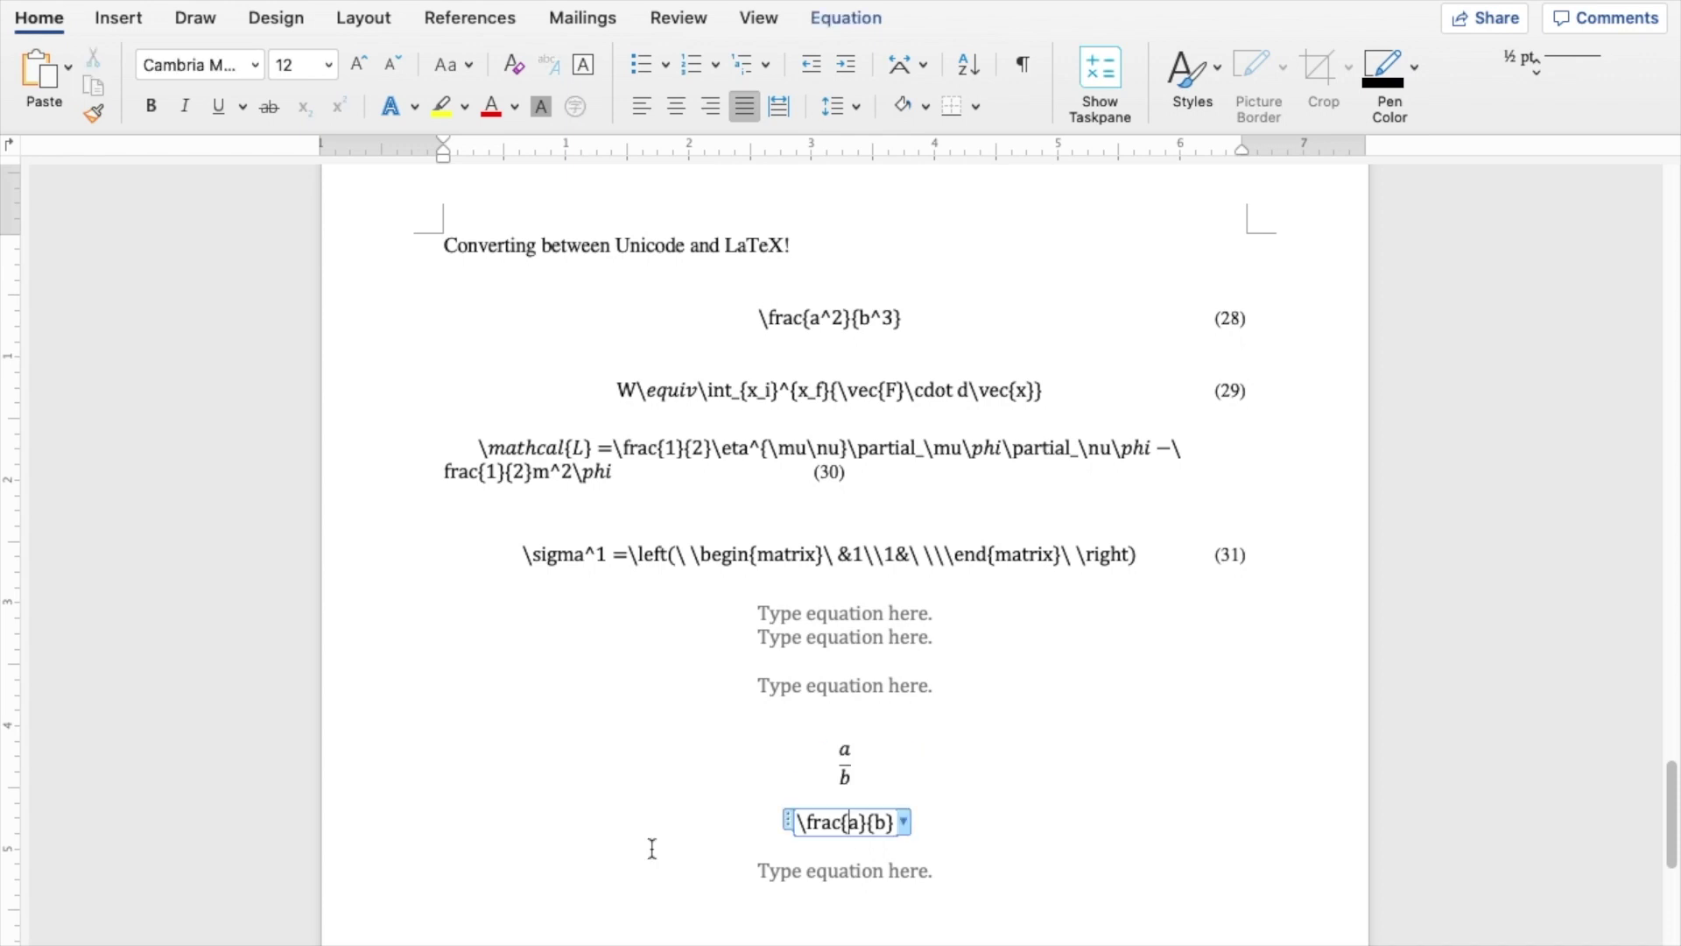
key("super+equal")
left_click(650, 847)
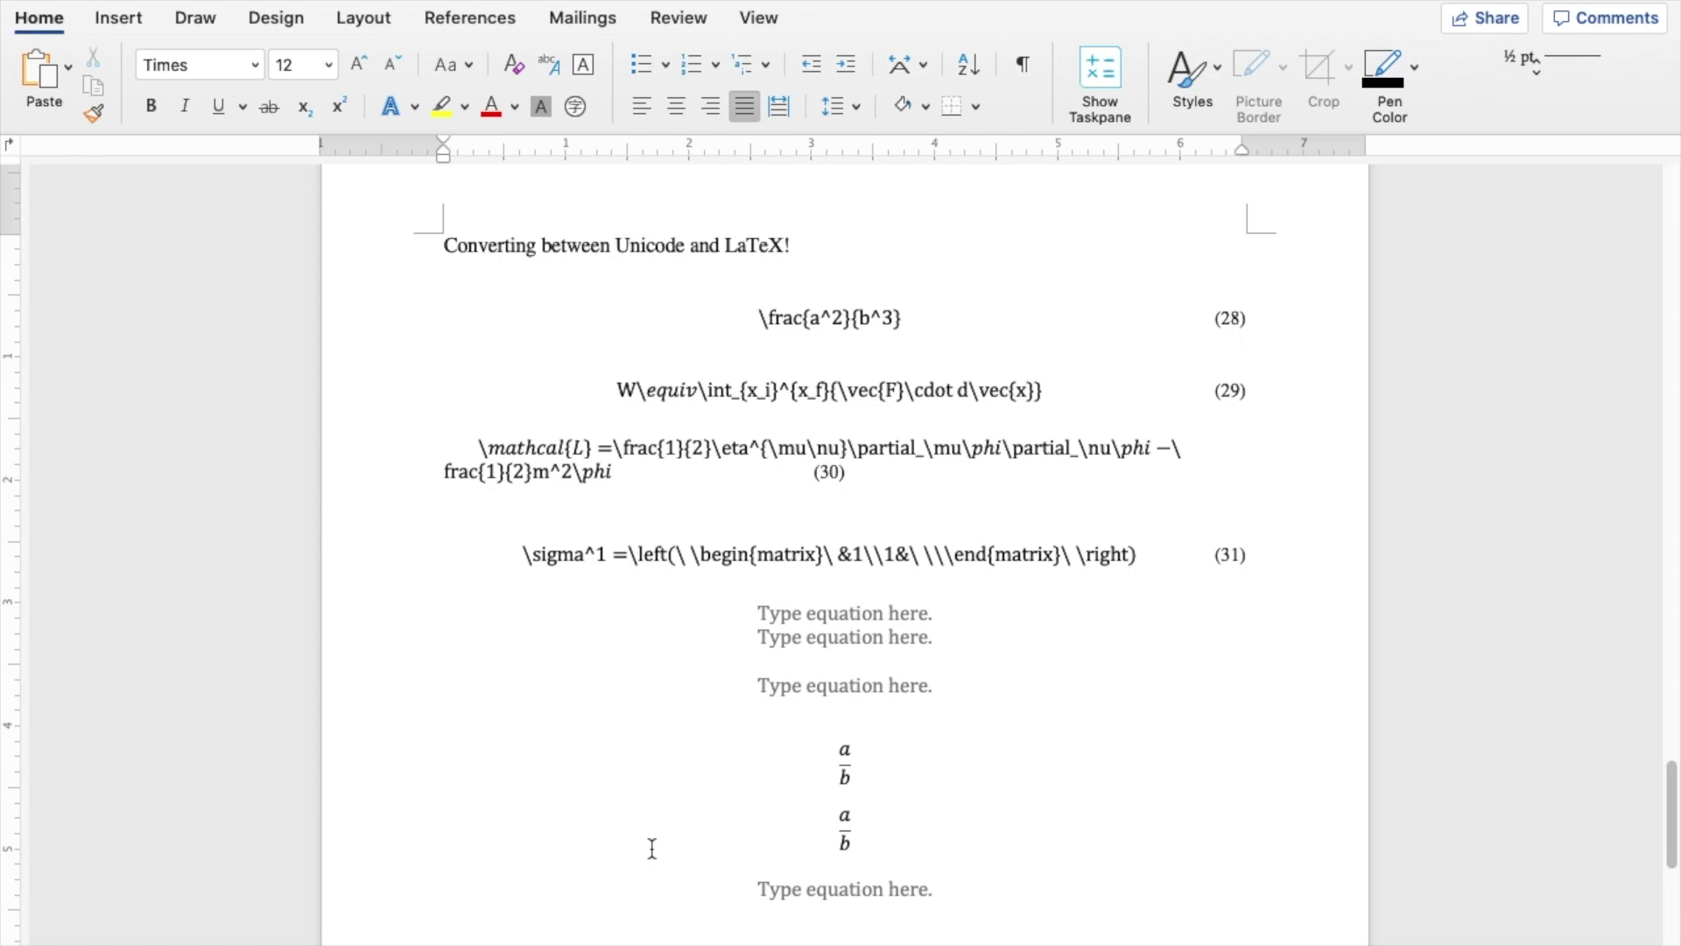
Step: Try inserting a new equation between the two a/b fractions and undo the insertion
key("ctrl+equal")
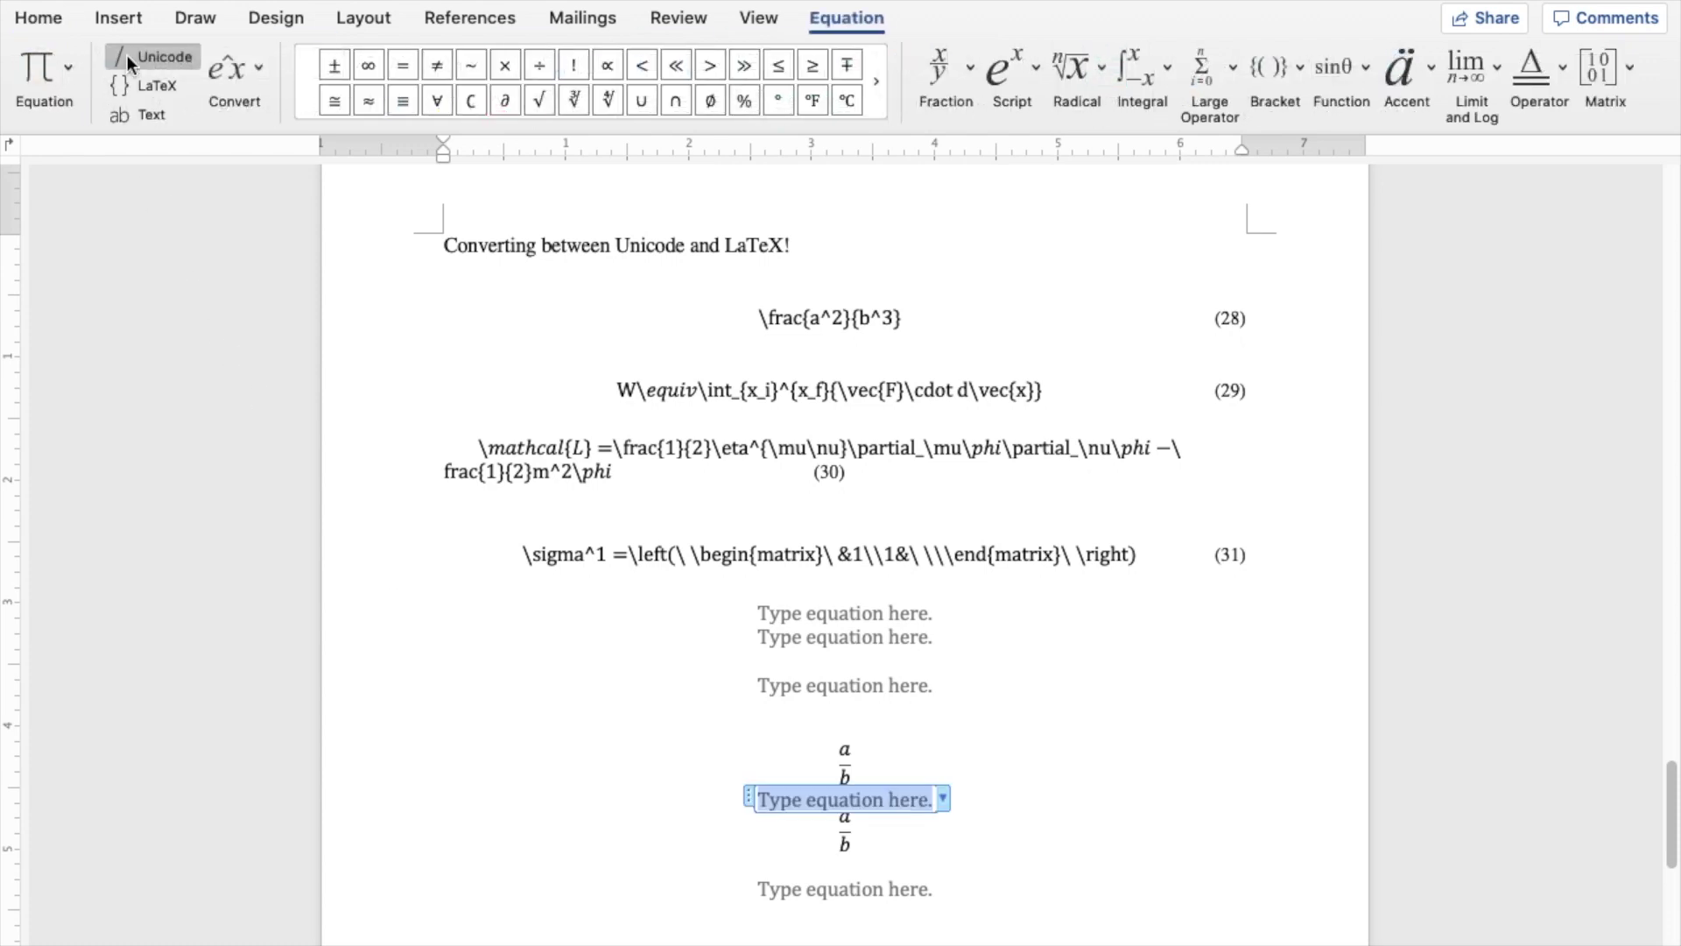
key("ctrl+z")
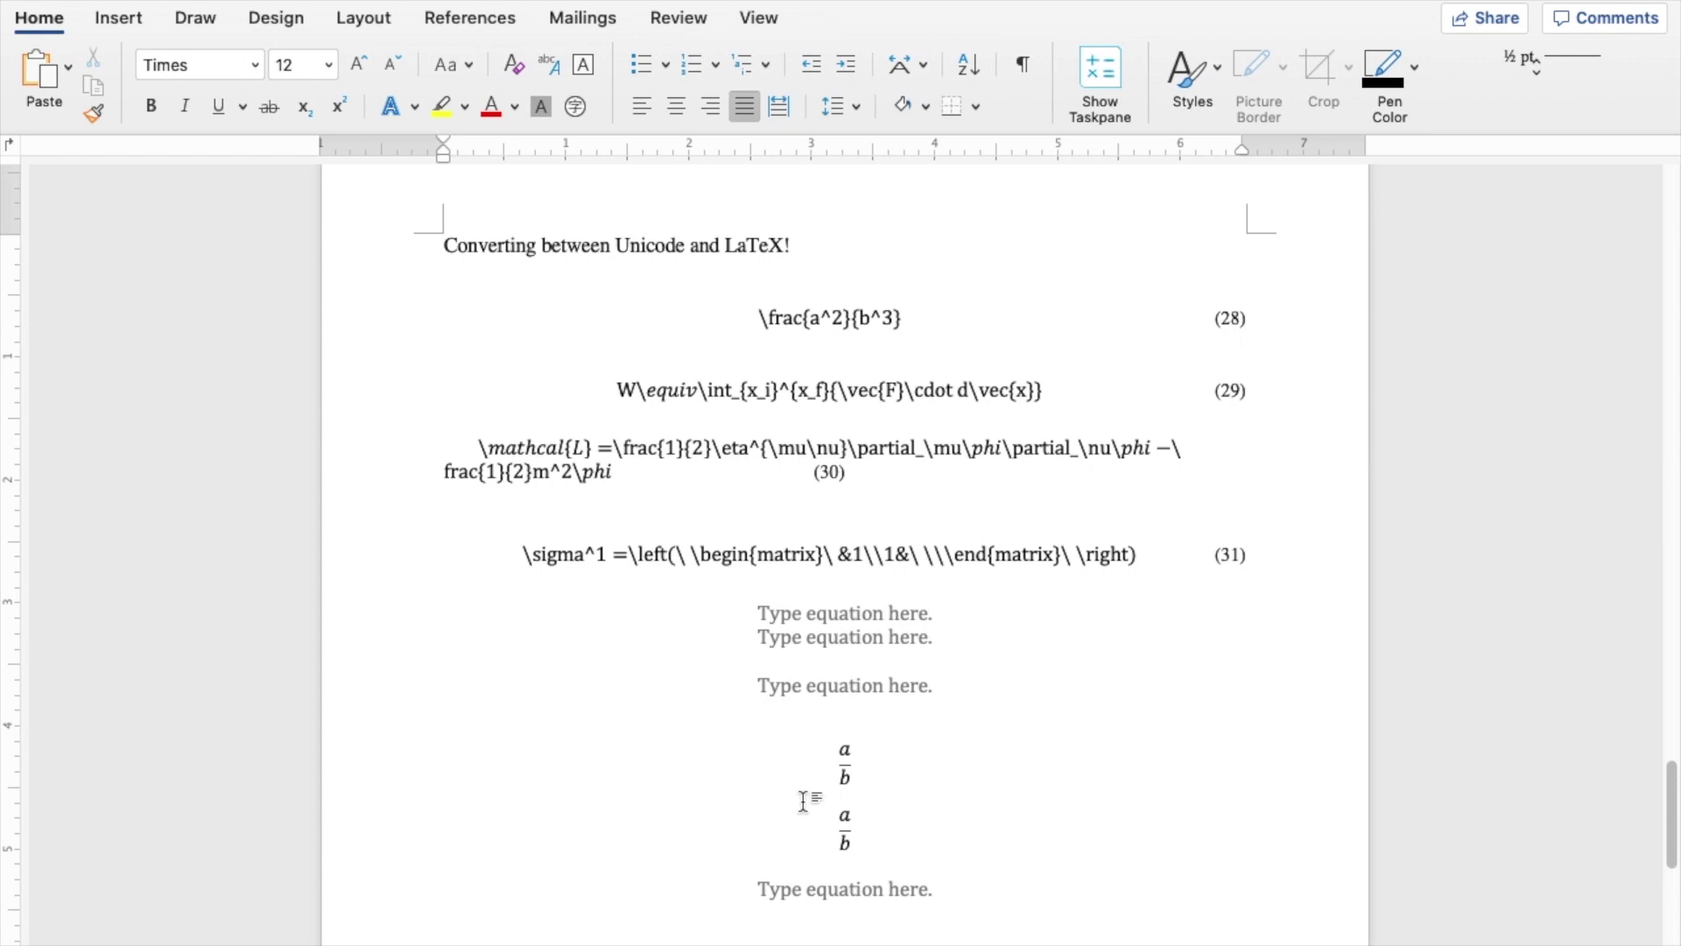
left_click(423, 847)
left_click(869, 888)
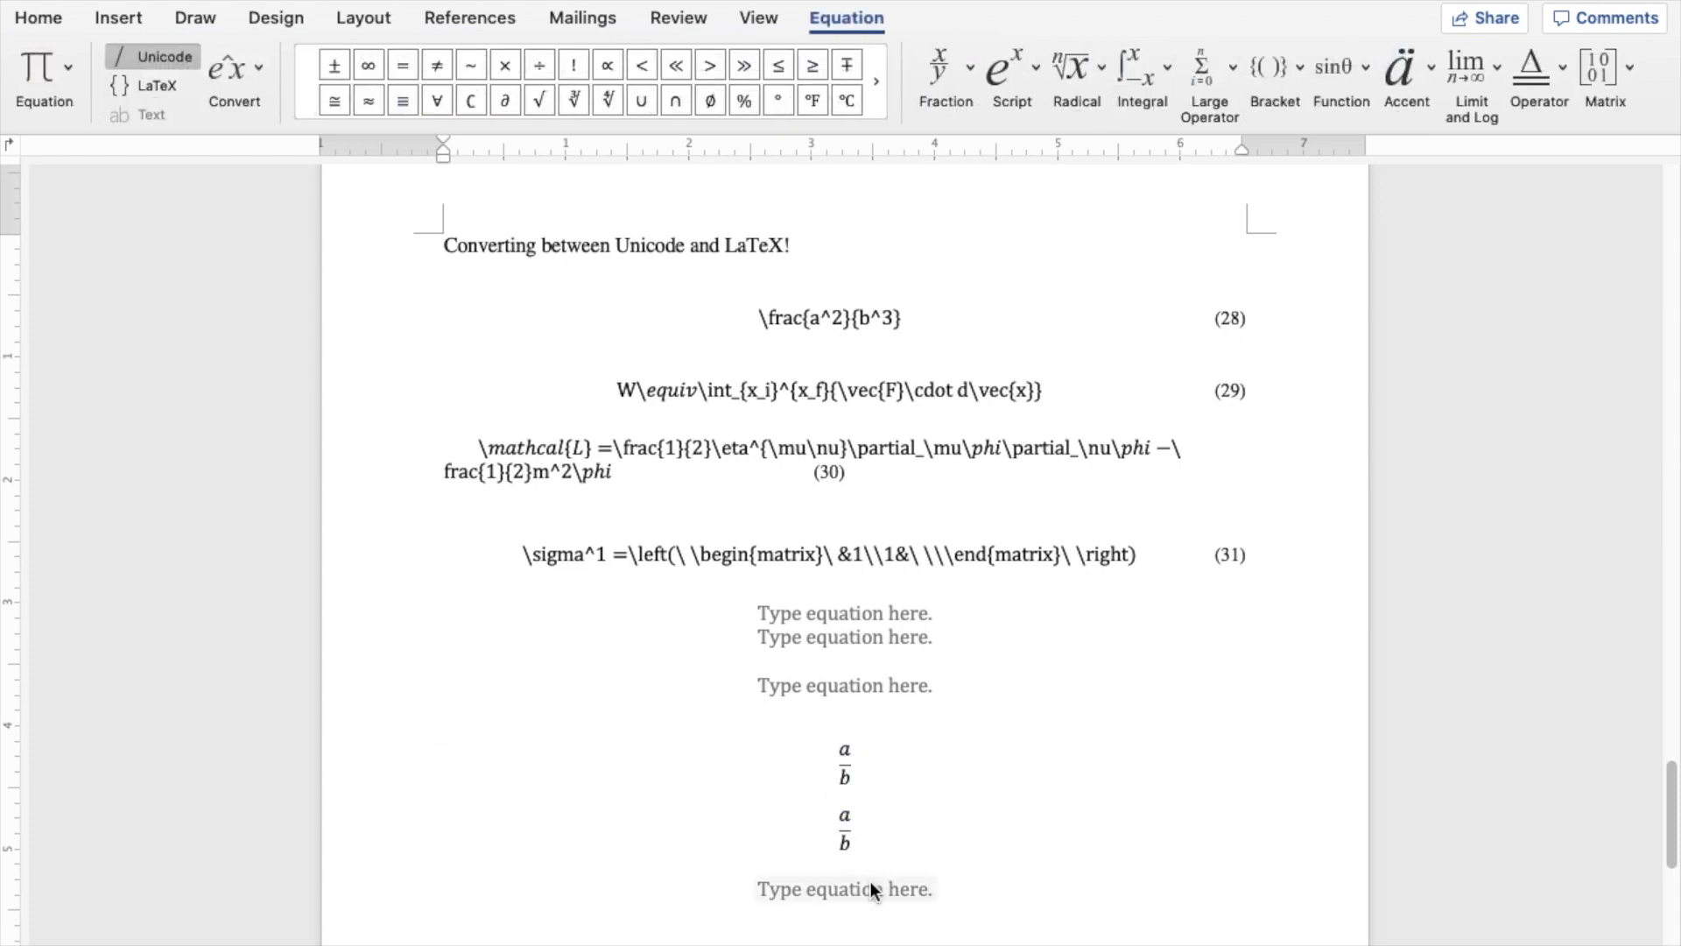
key("super+z")
key("ctrl+y")
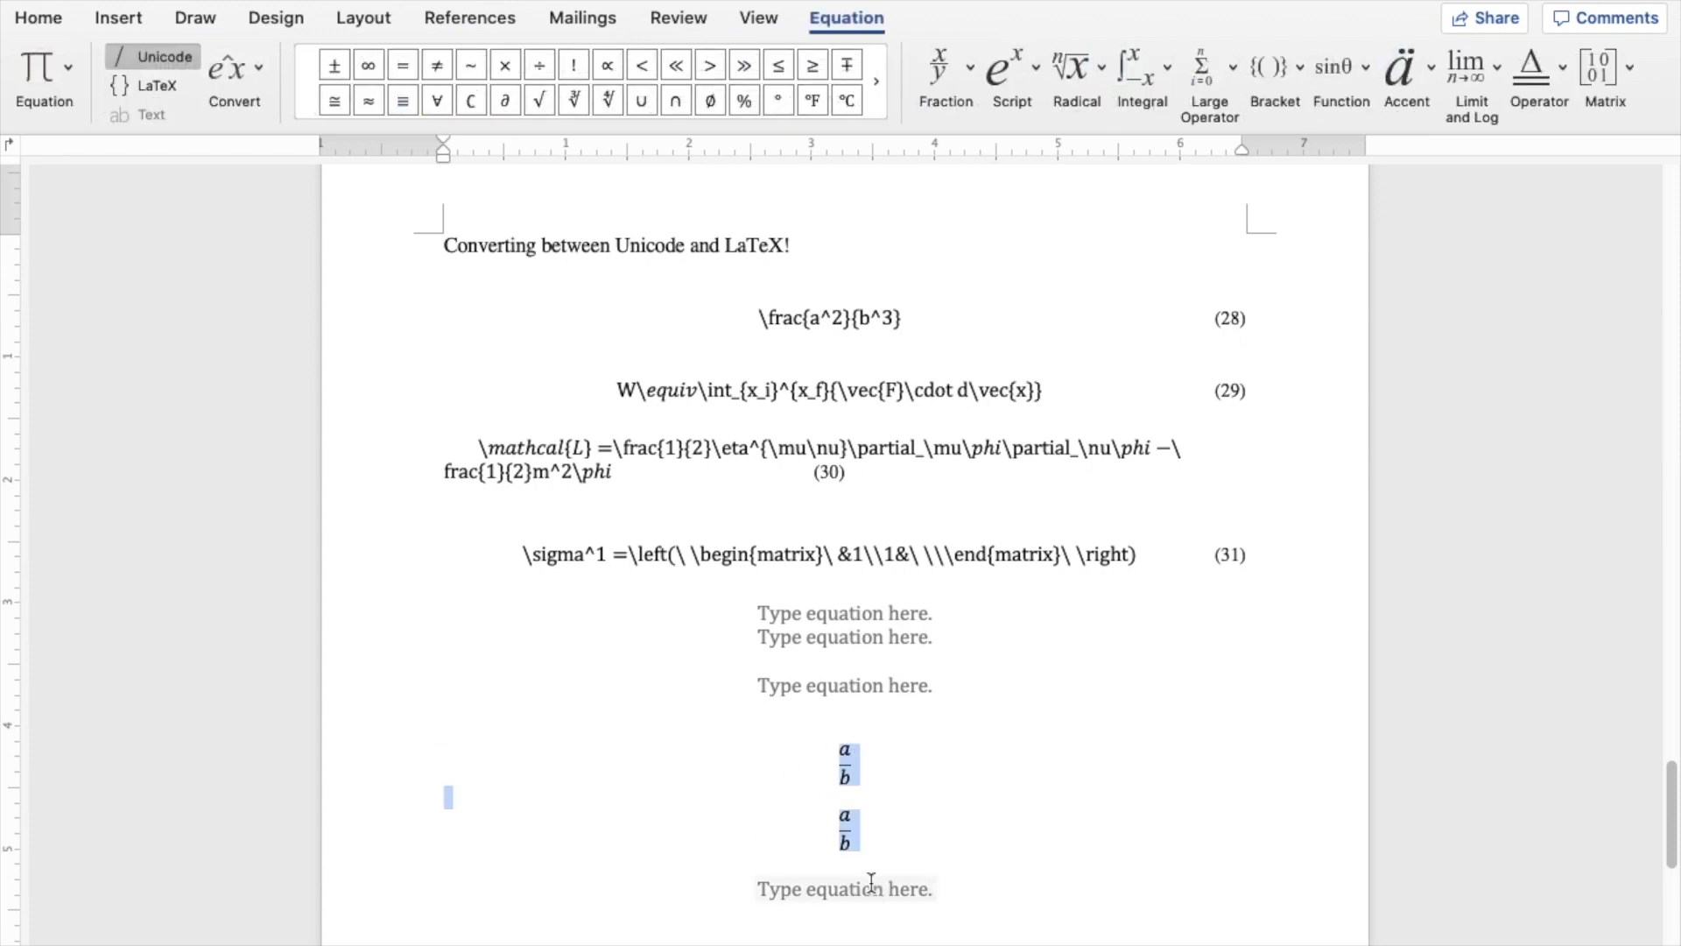
left_click(837, 317)
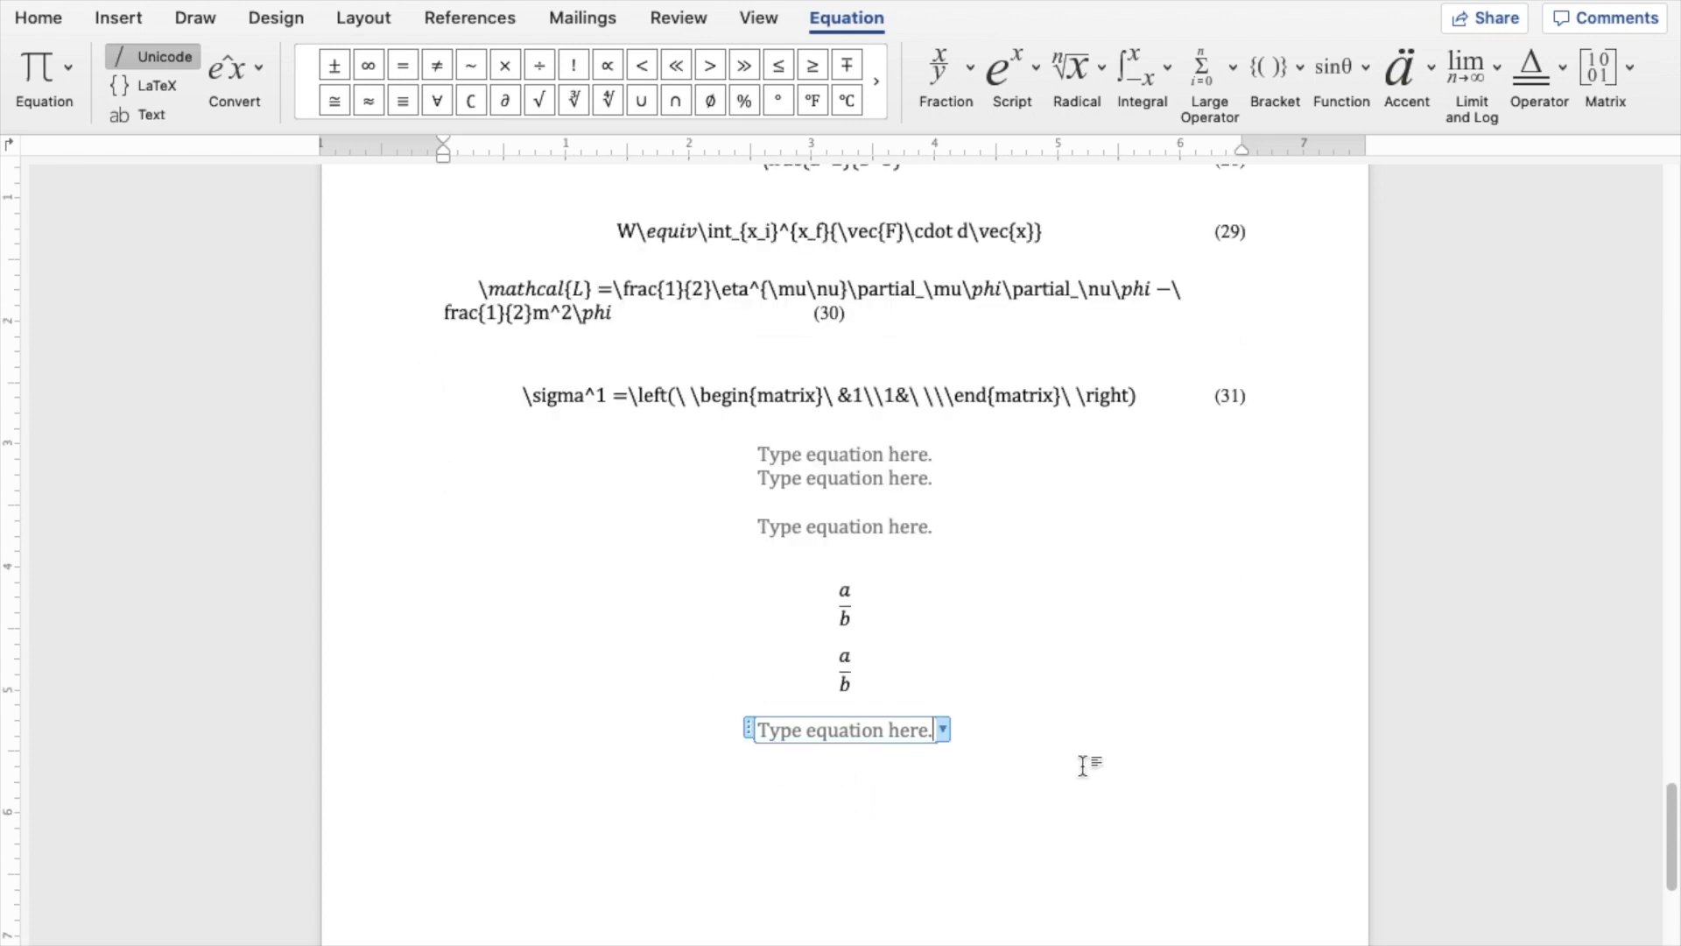
left_click(1085, 765)
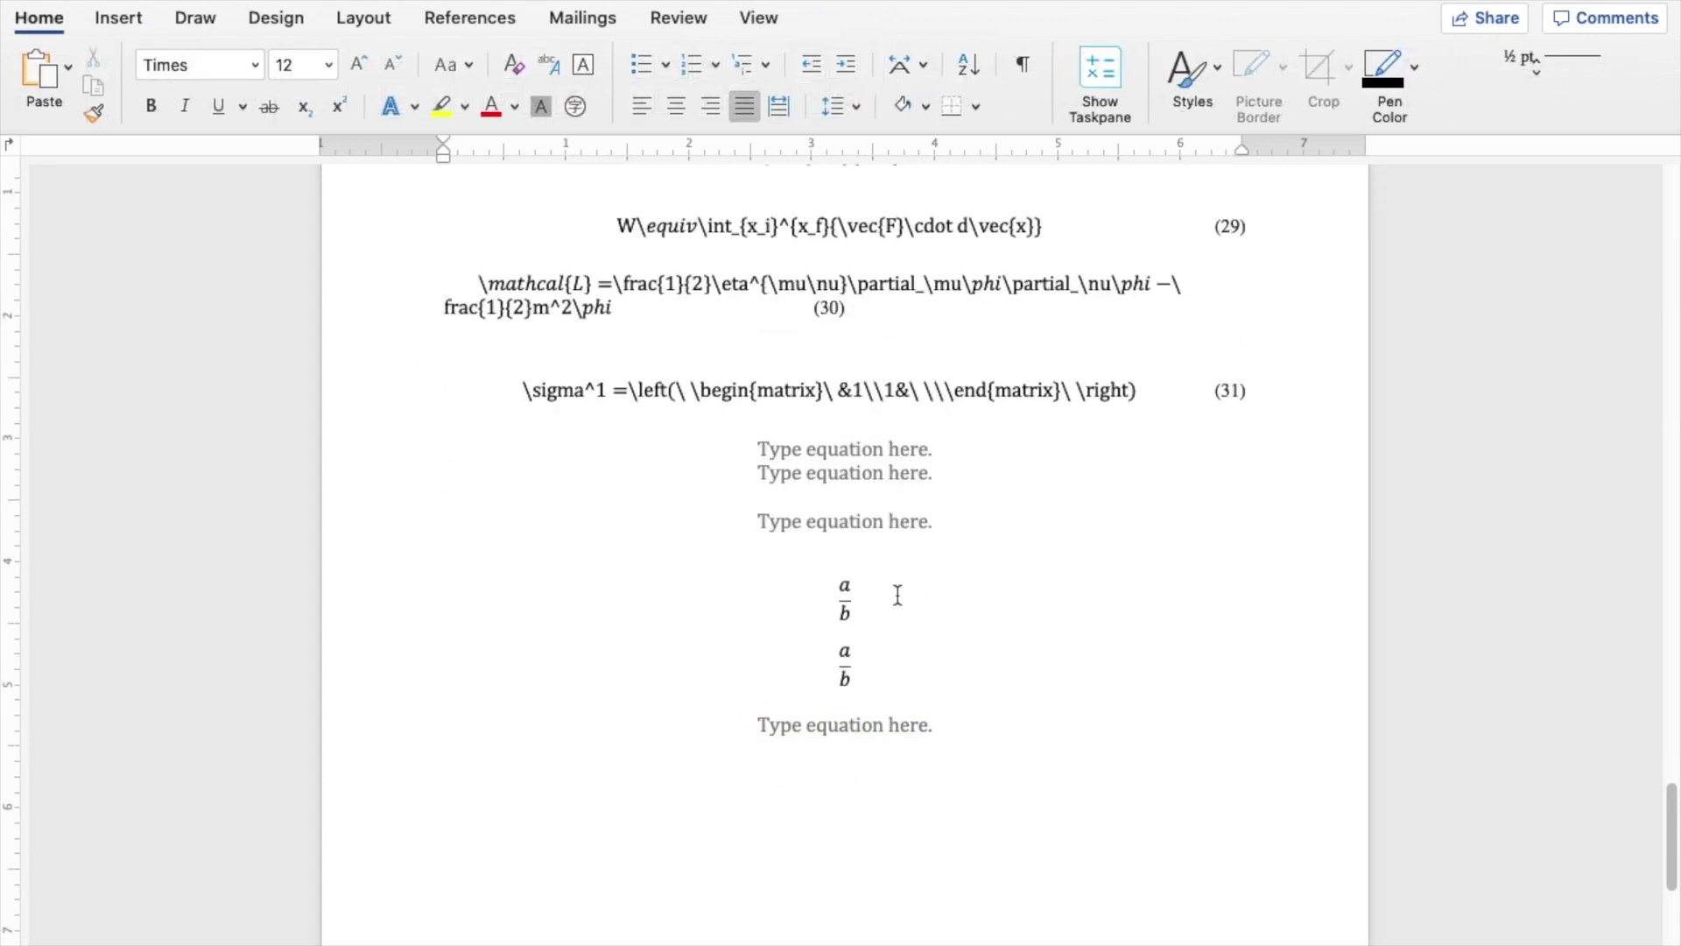
scroll(898, 592, "down", 2)
left_click(870, 210)
left_click(760, 646)
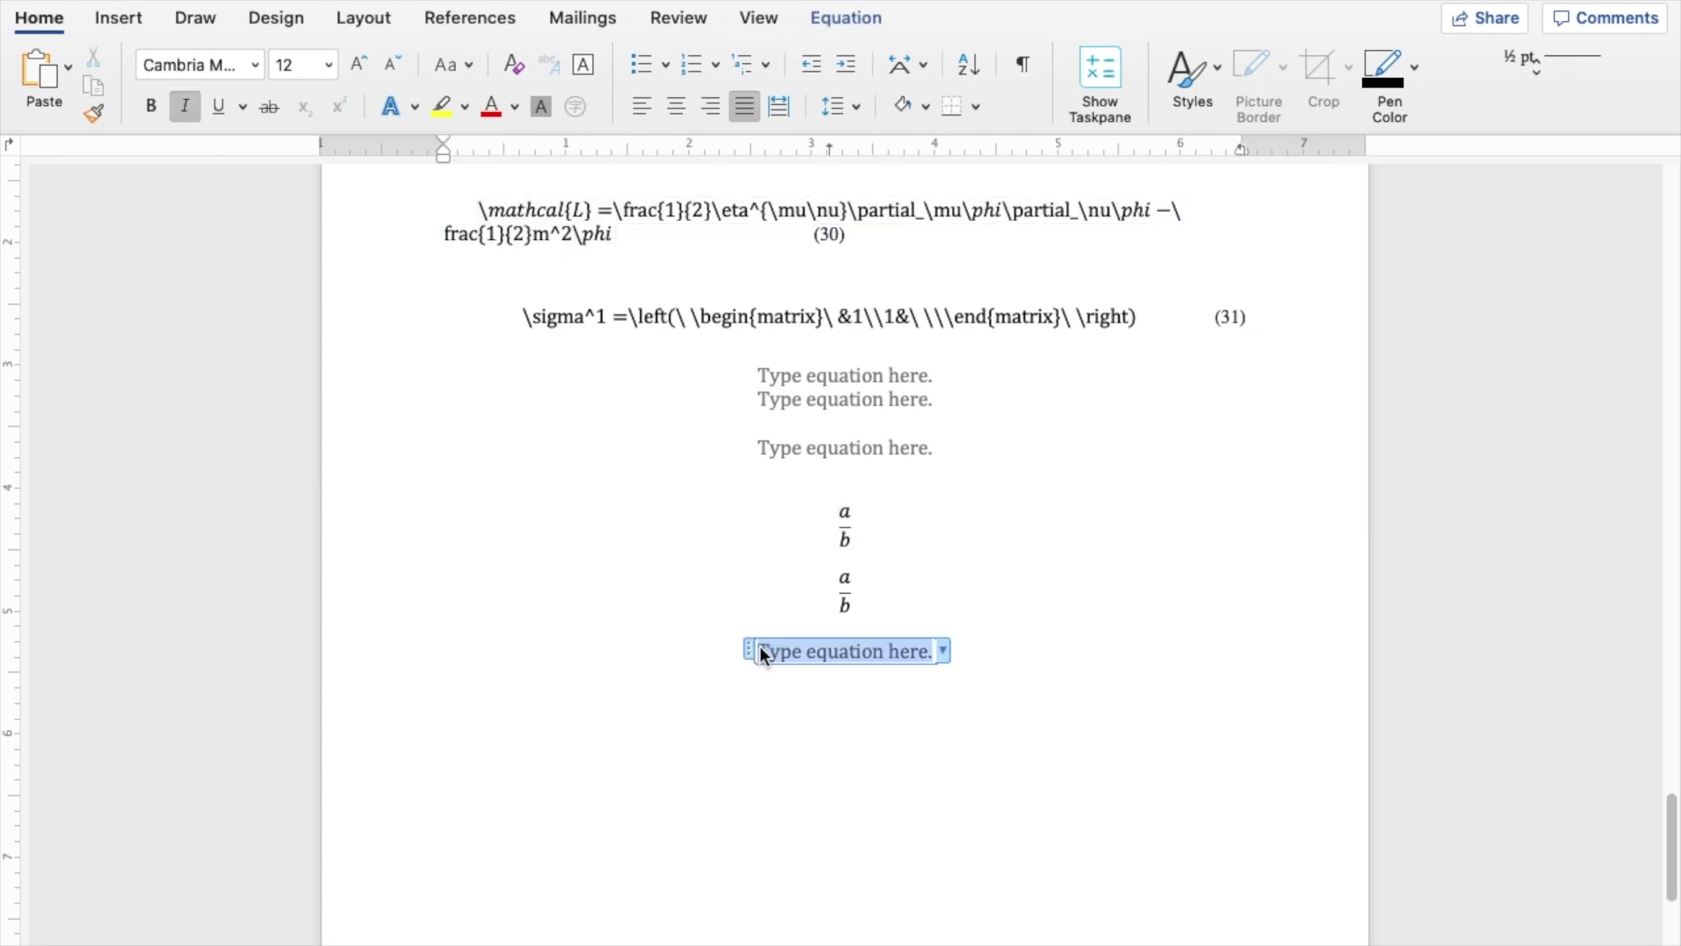
left_click(716, 627)
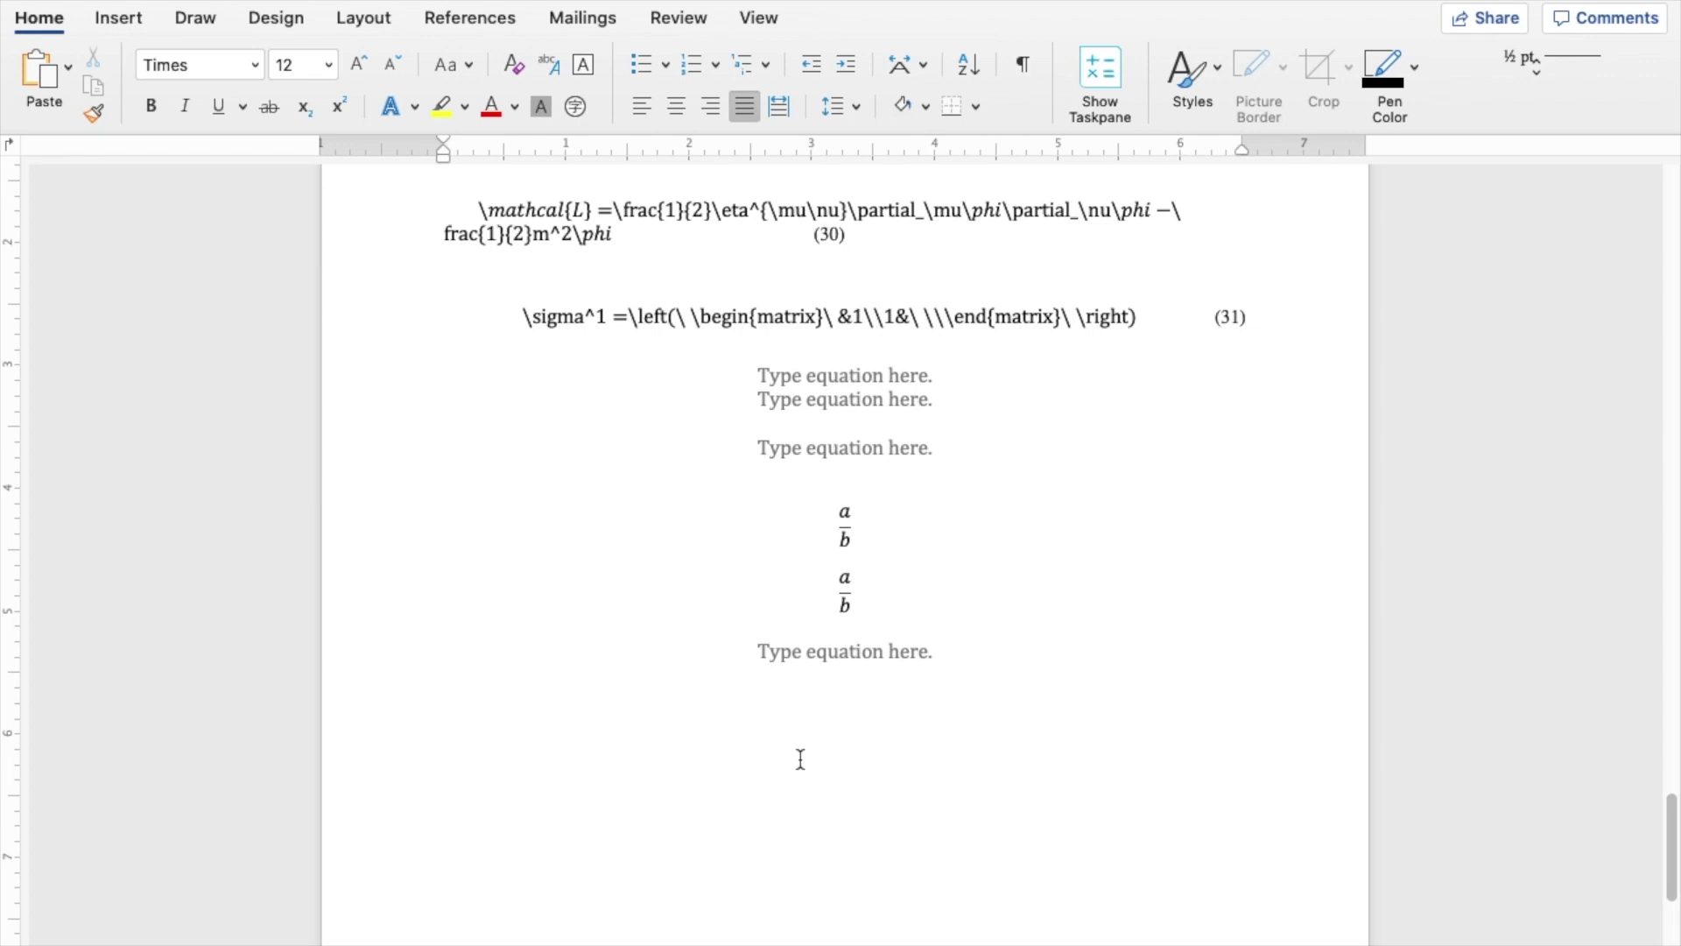
Step: Convert equations (30) and (31) from linear LaTeX to professional form
scroll(655, 490, "up", 2)
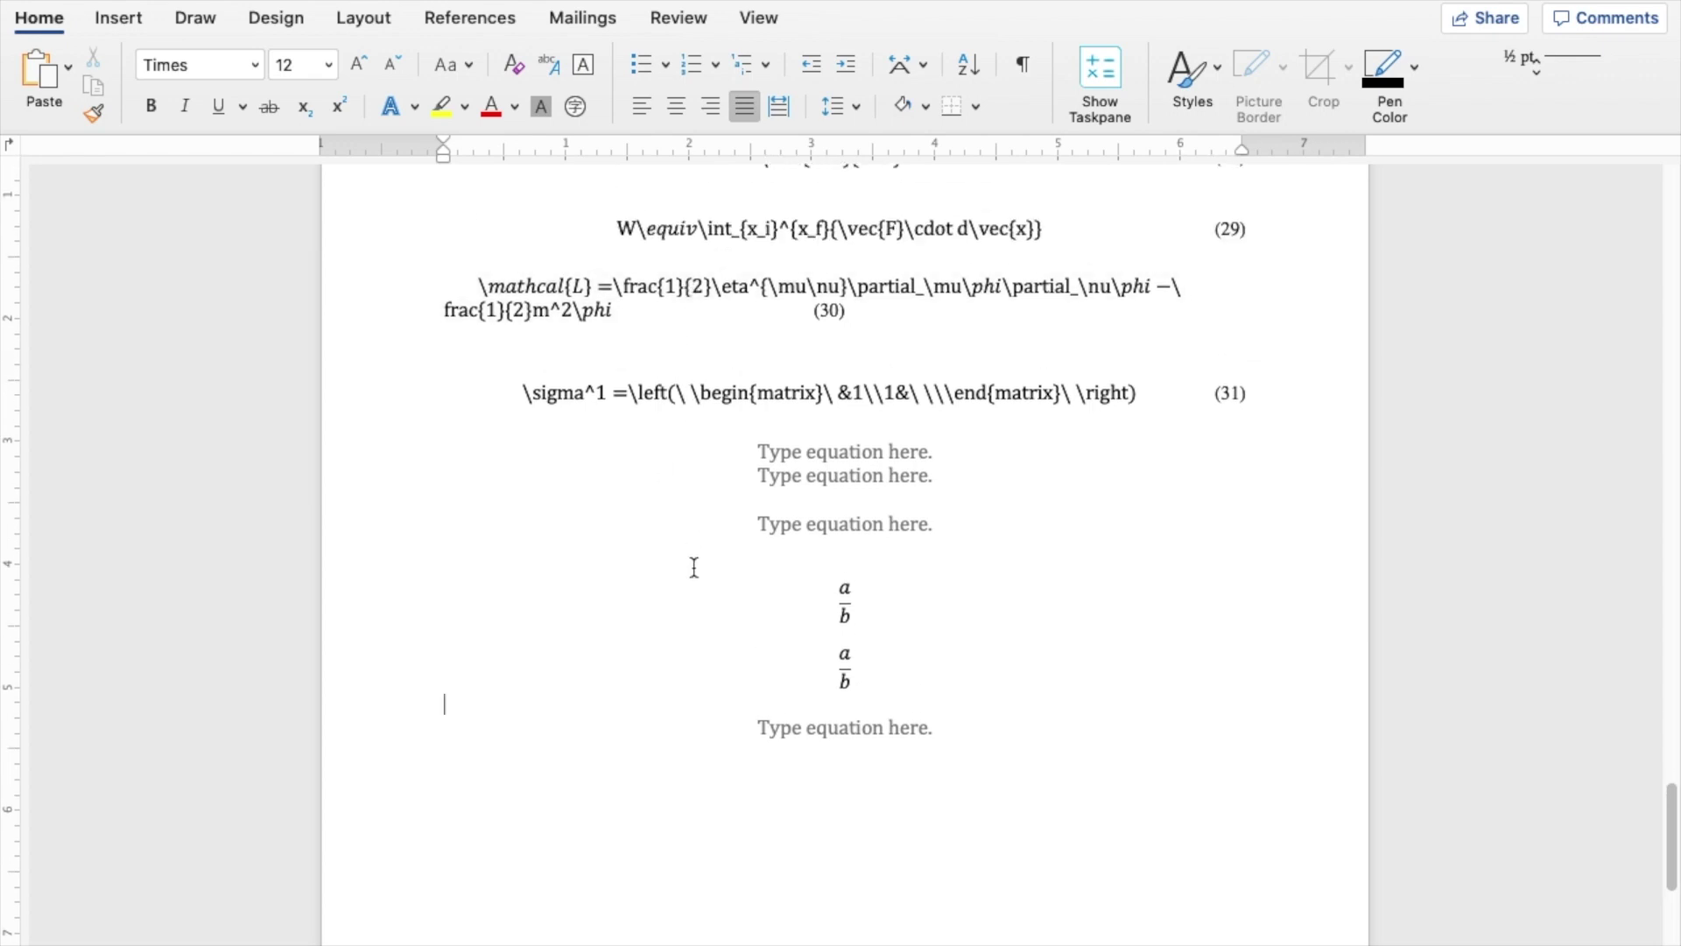
left_click(799, 279)
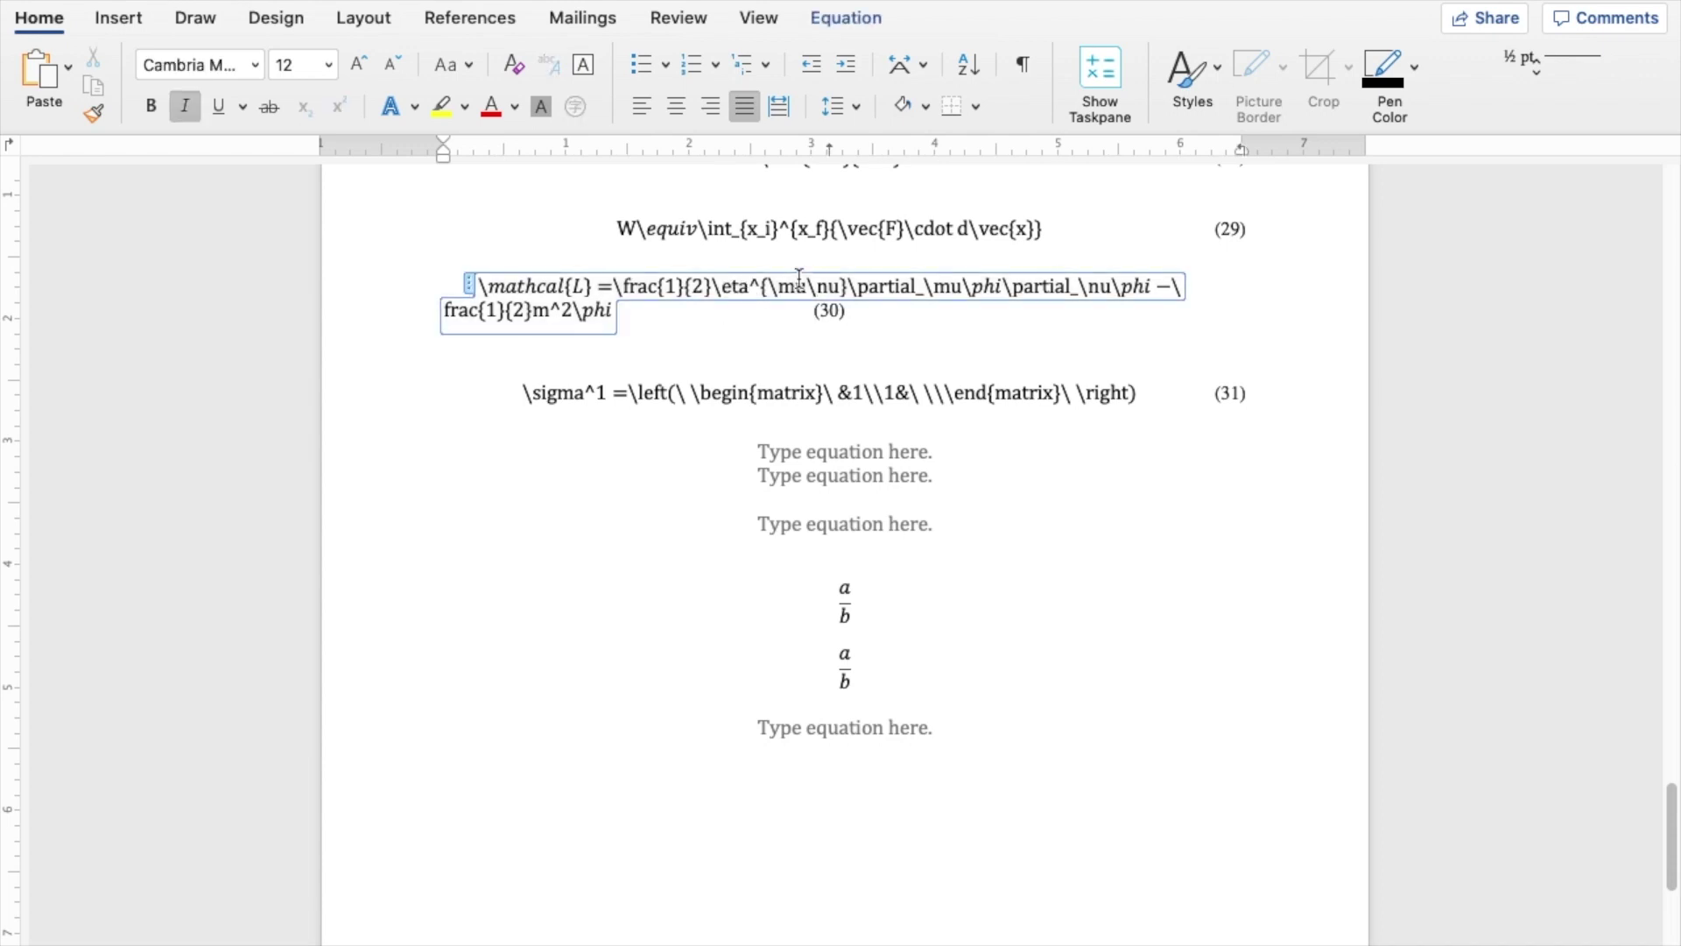
key("super+=")
left_click(813, 394)
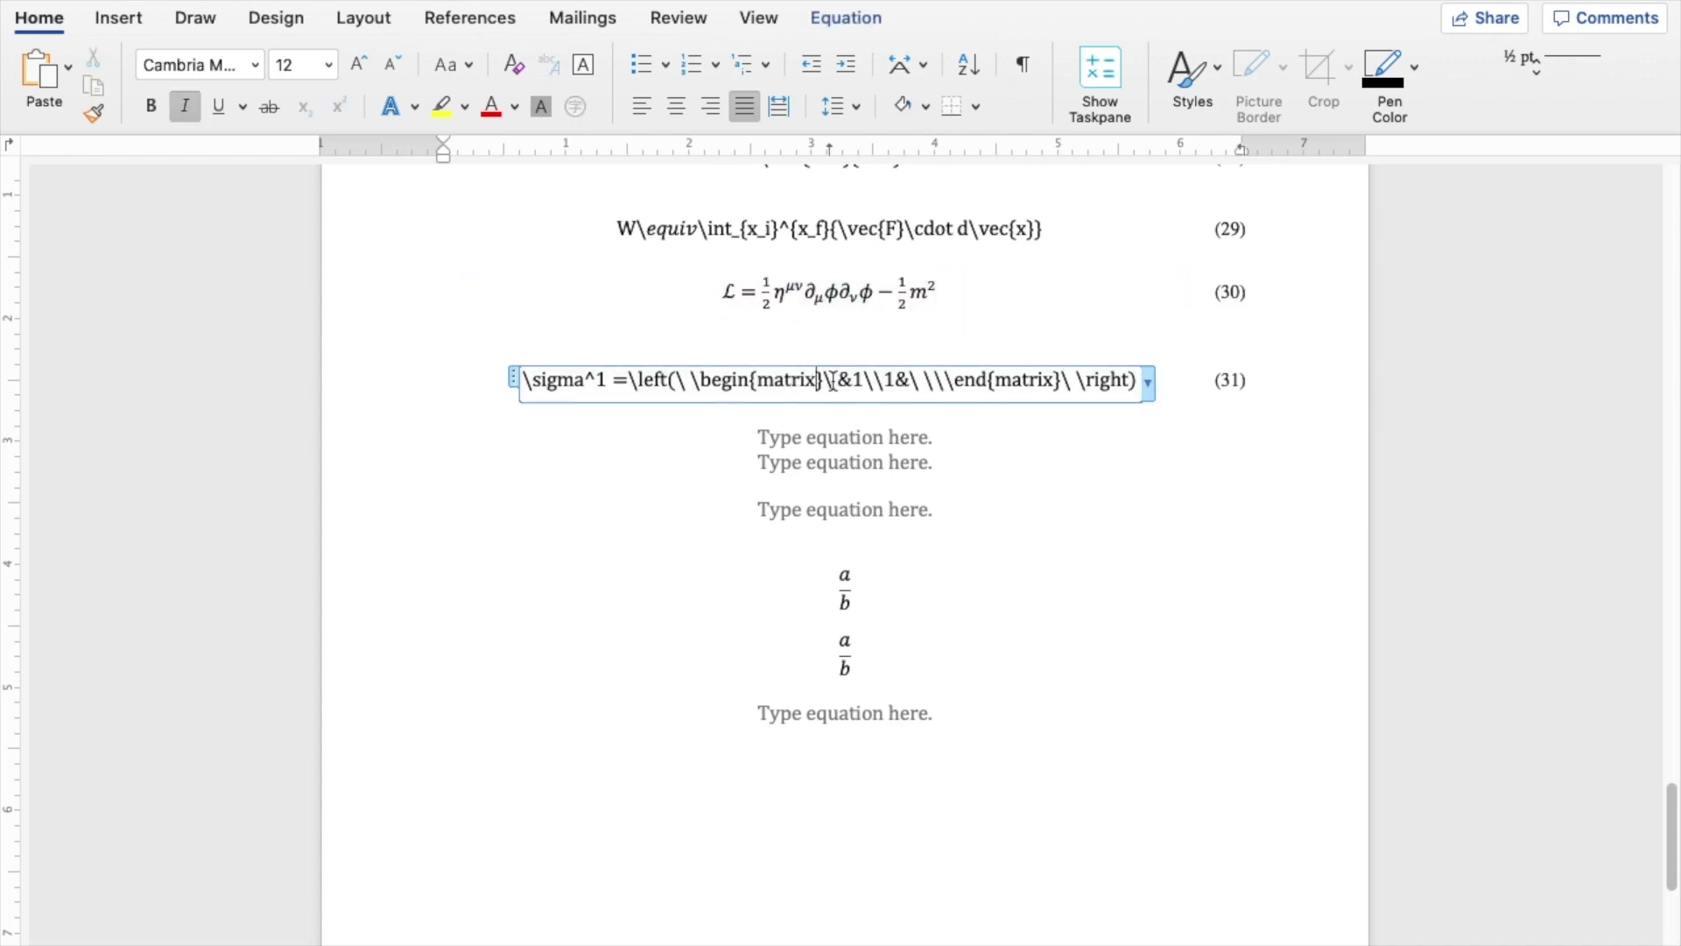
key("ctrl+equal")
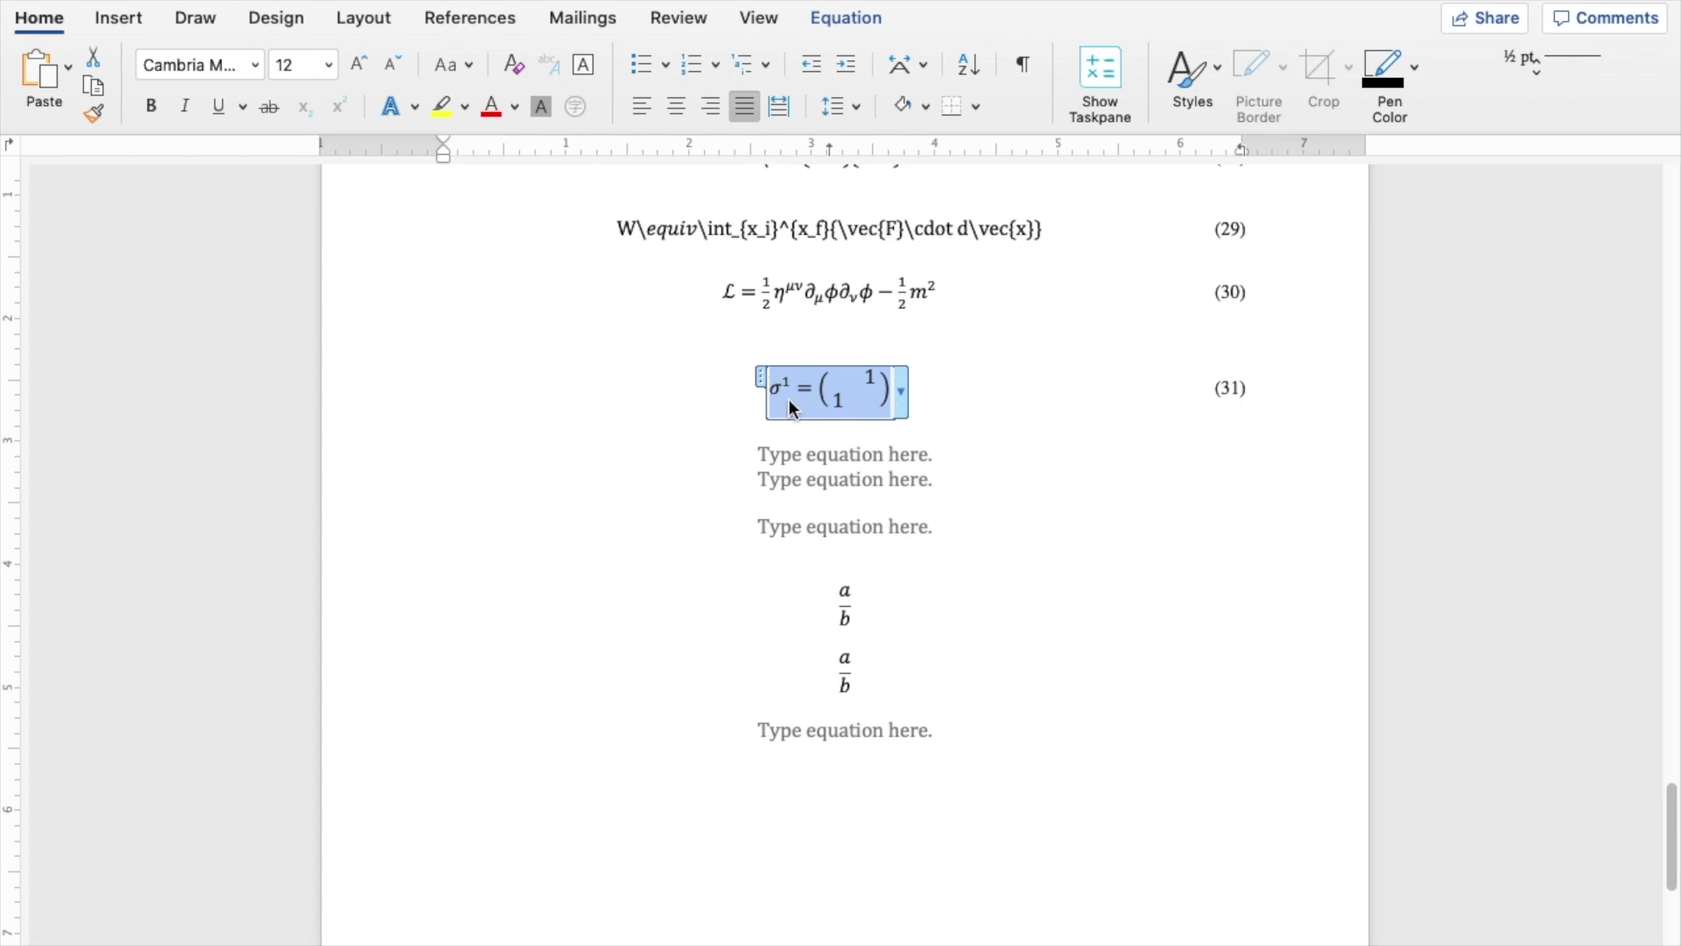
Step: Insert a new numbered equation on the line below the last equation placeholder
left_click(754, 818)
scroll(890, 760, "down", 3)
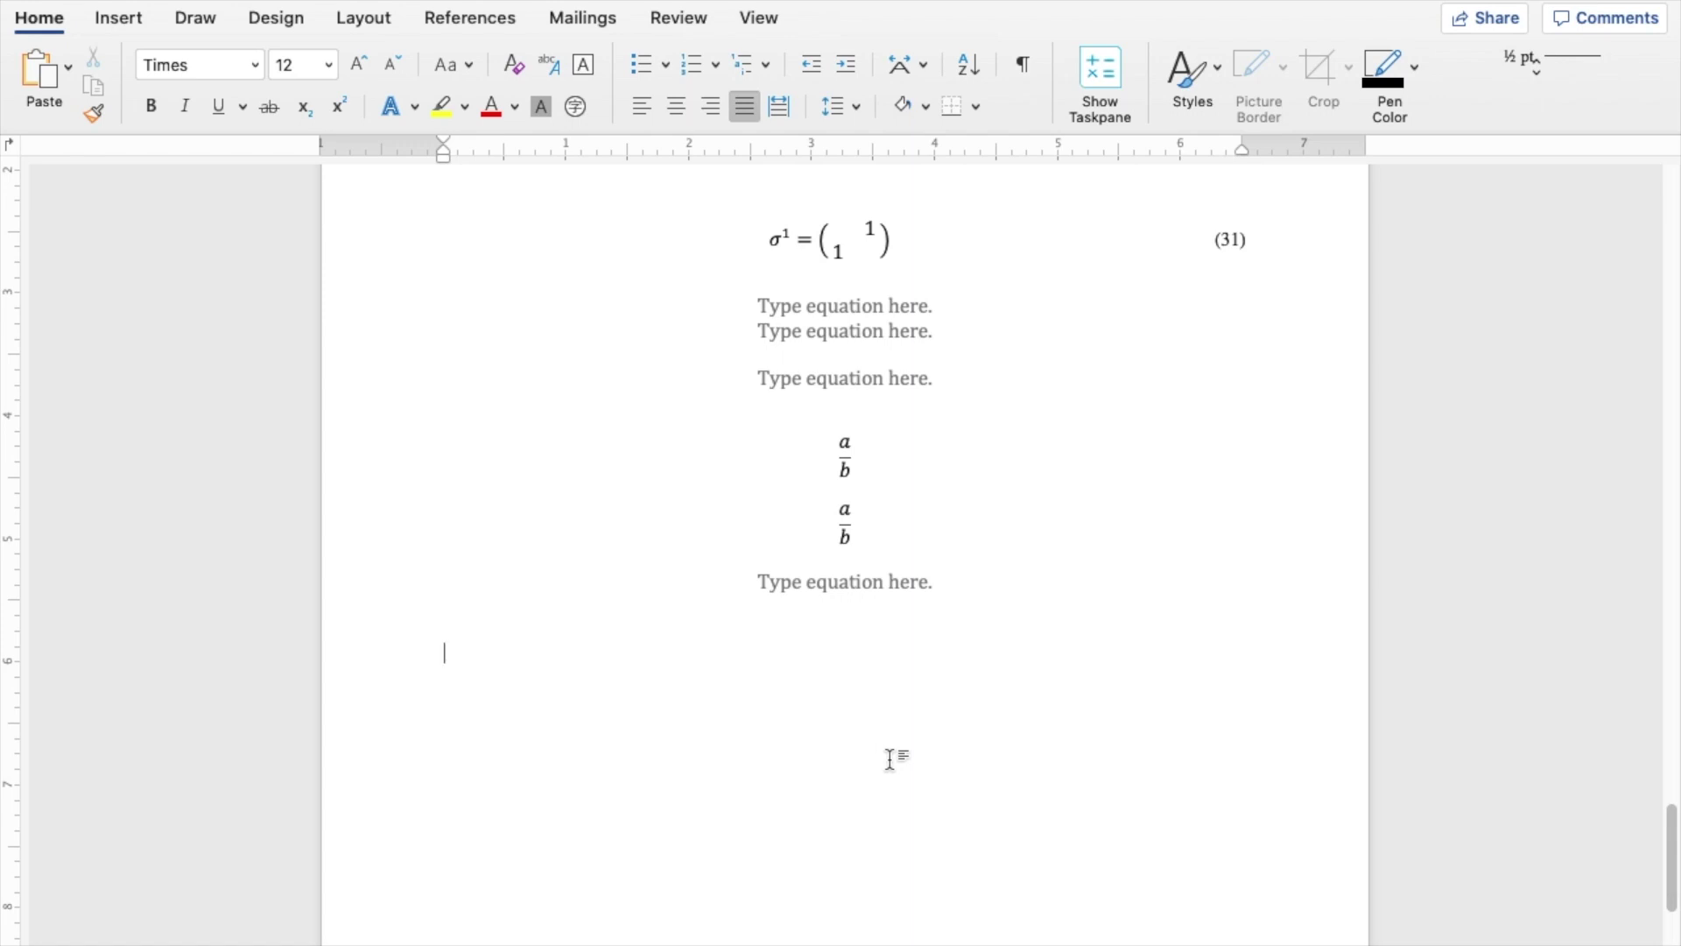
scroll(890, 760, "up", 7)
scroll(890, 760, "down", 2)
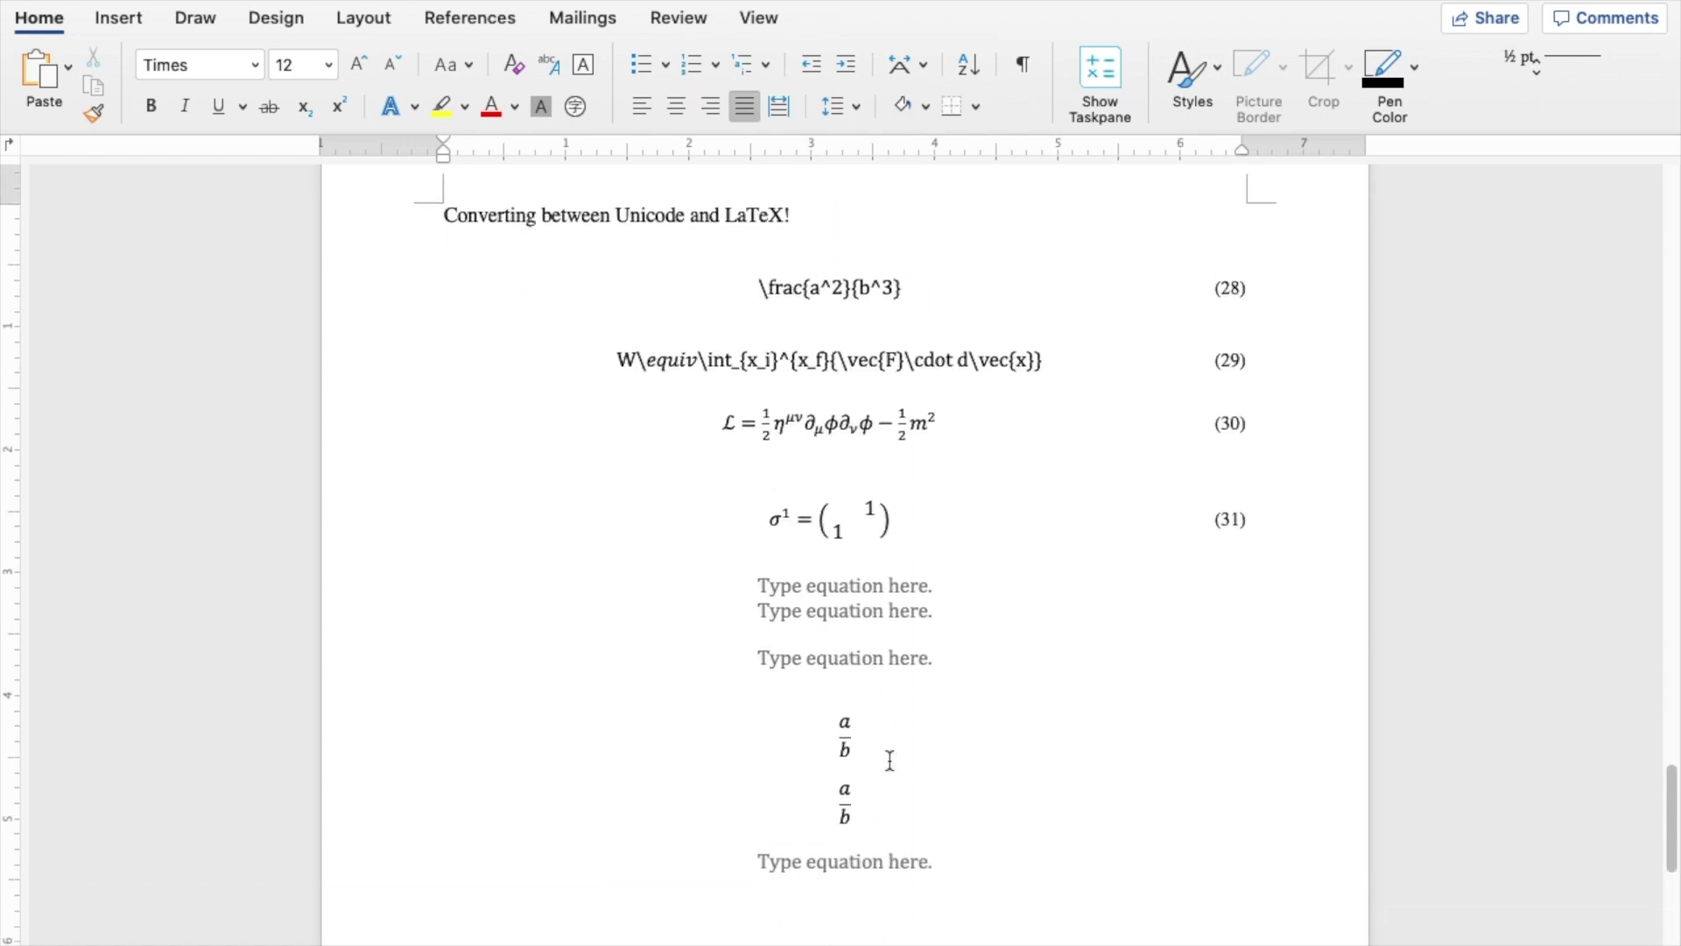
scroll(837, 823, "up", 1)
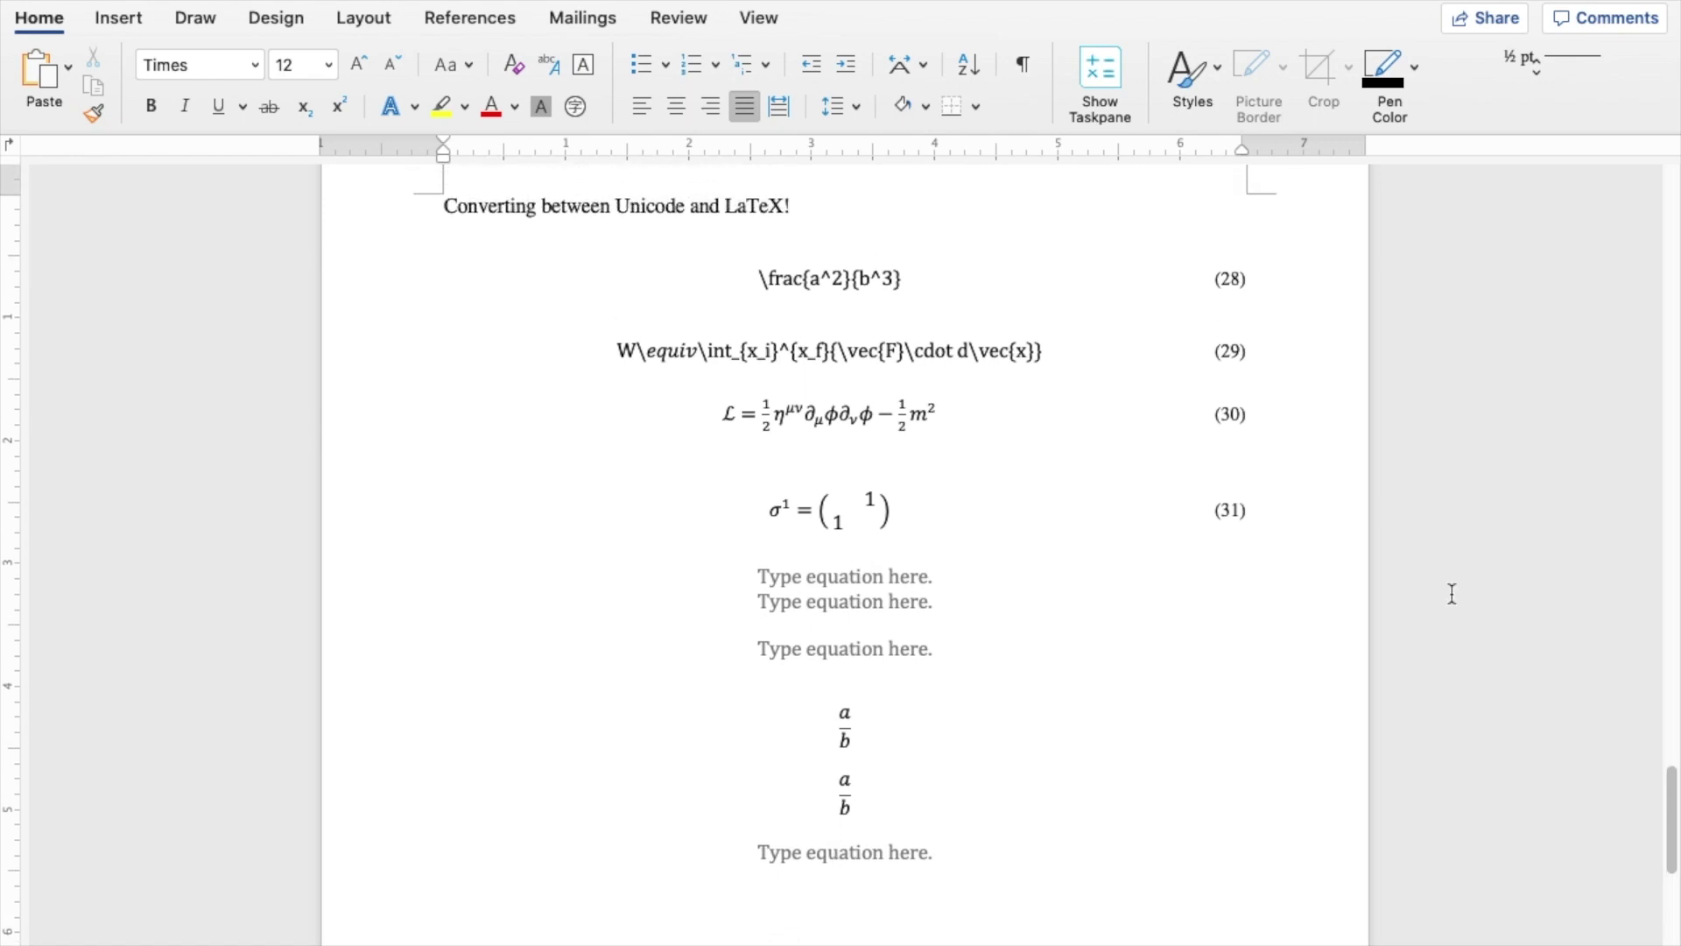
key("ctrl+equal")
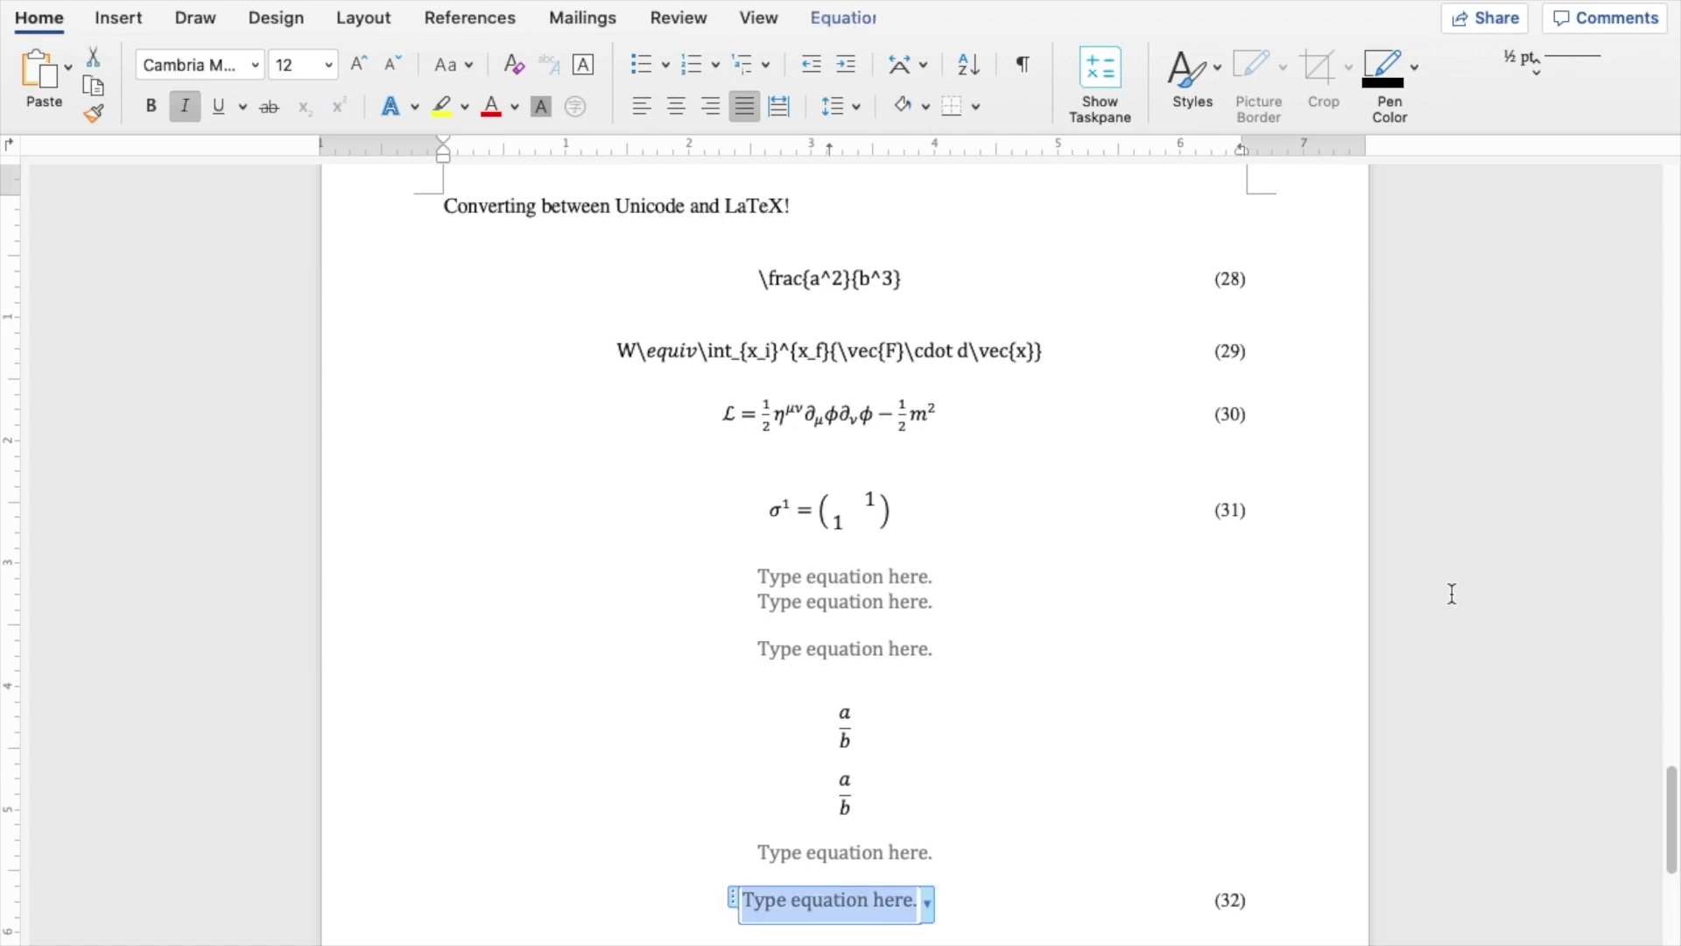
type("∂_")
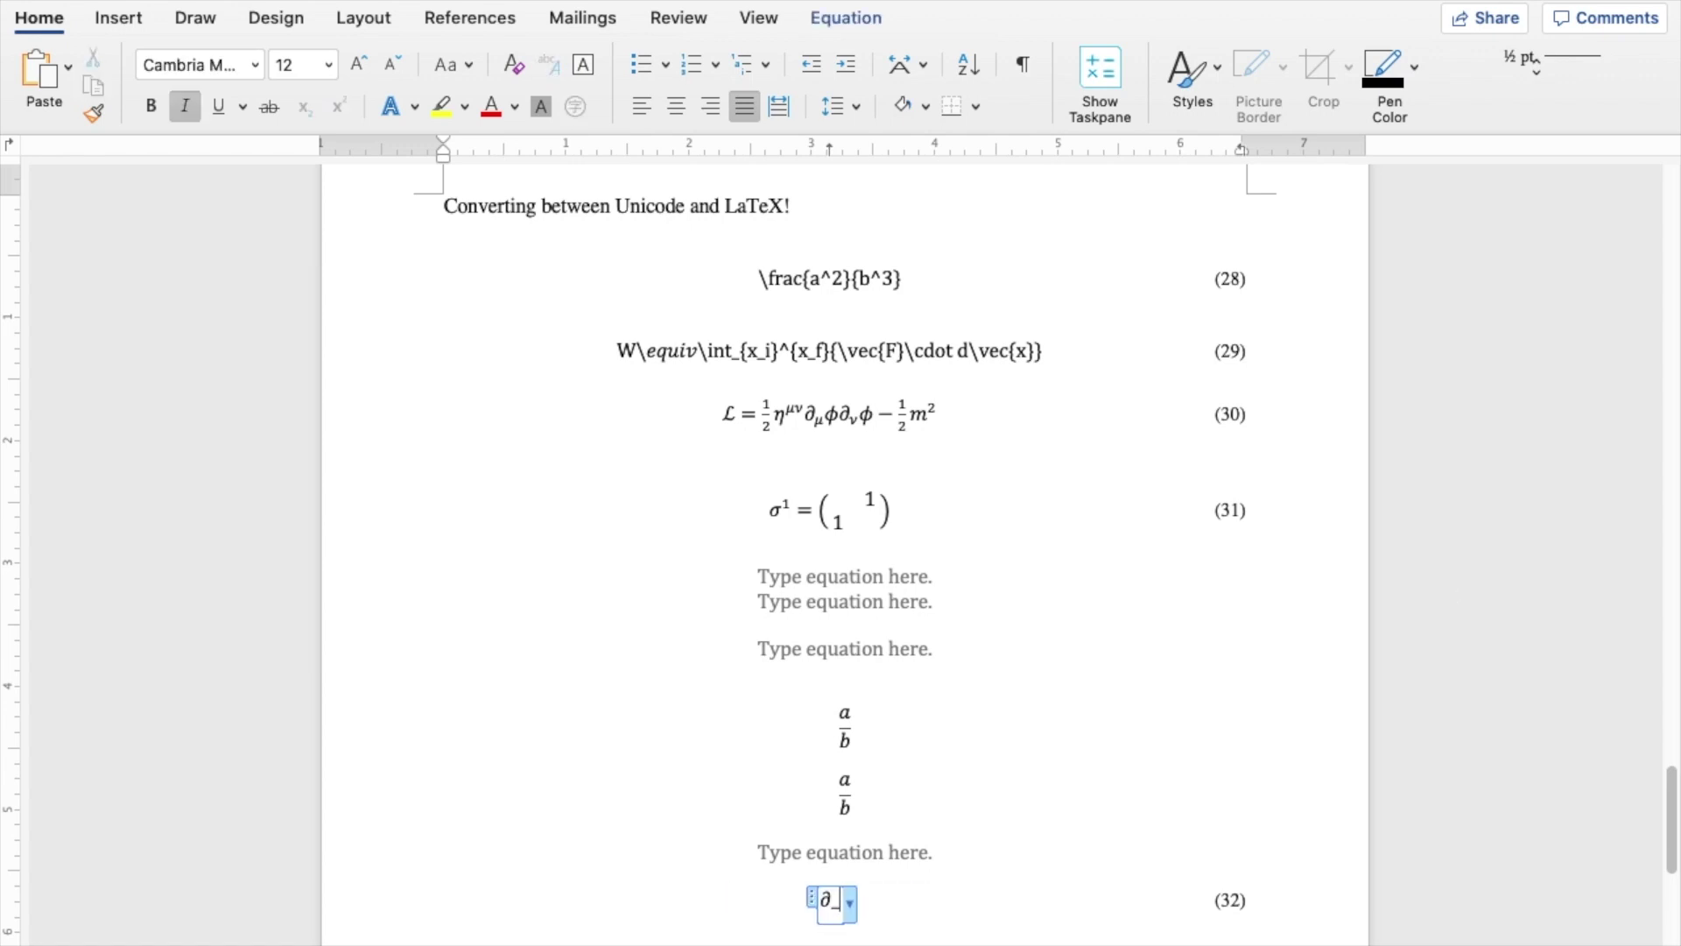
type("\\mu")
key("BackSpace")
key("BackSpace")
key("BackSpace")
key("BackSpace")
key("BackSpace")
key("Up")
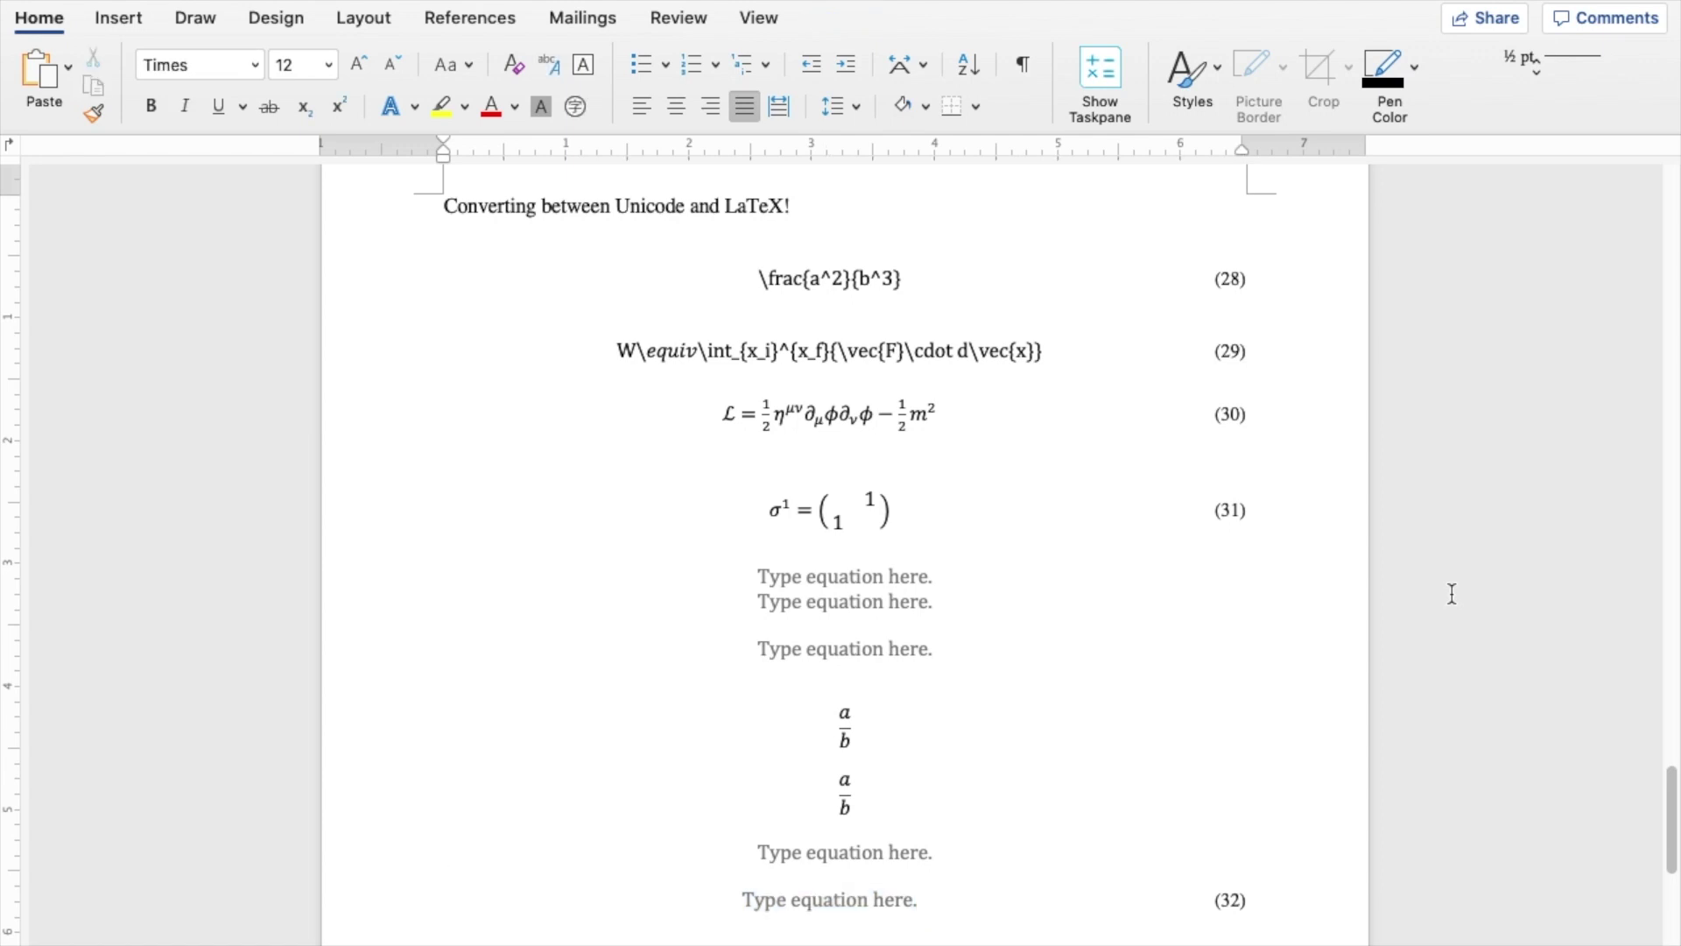
Step: Enter ∂_\mu F^\mu\nu = 0 in the new numbered equation using Unicode math input and leave the equation
key("Right")
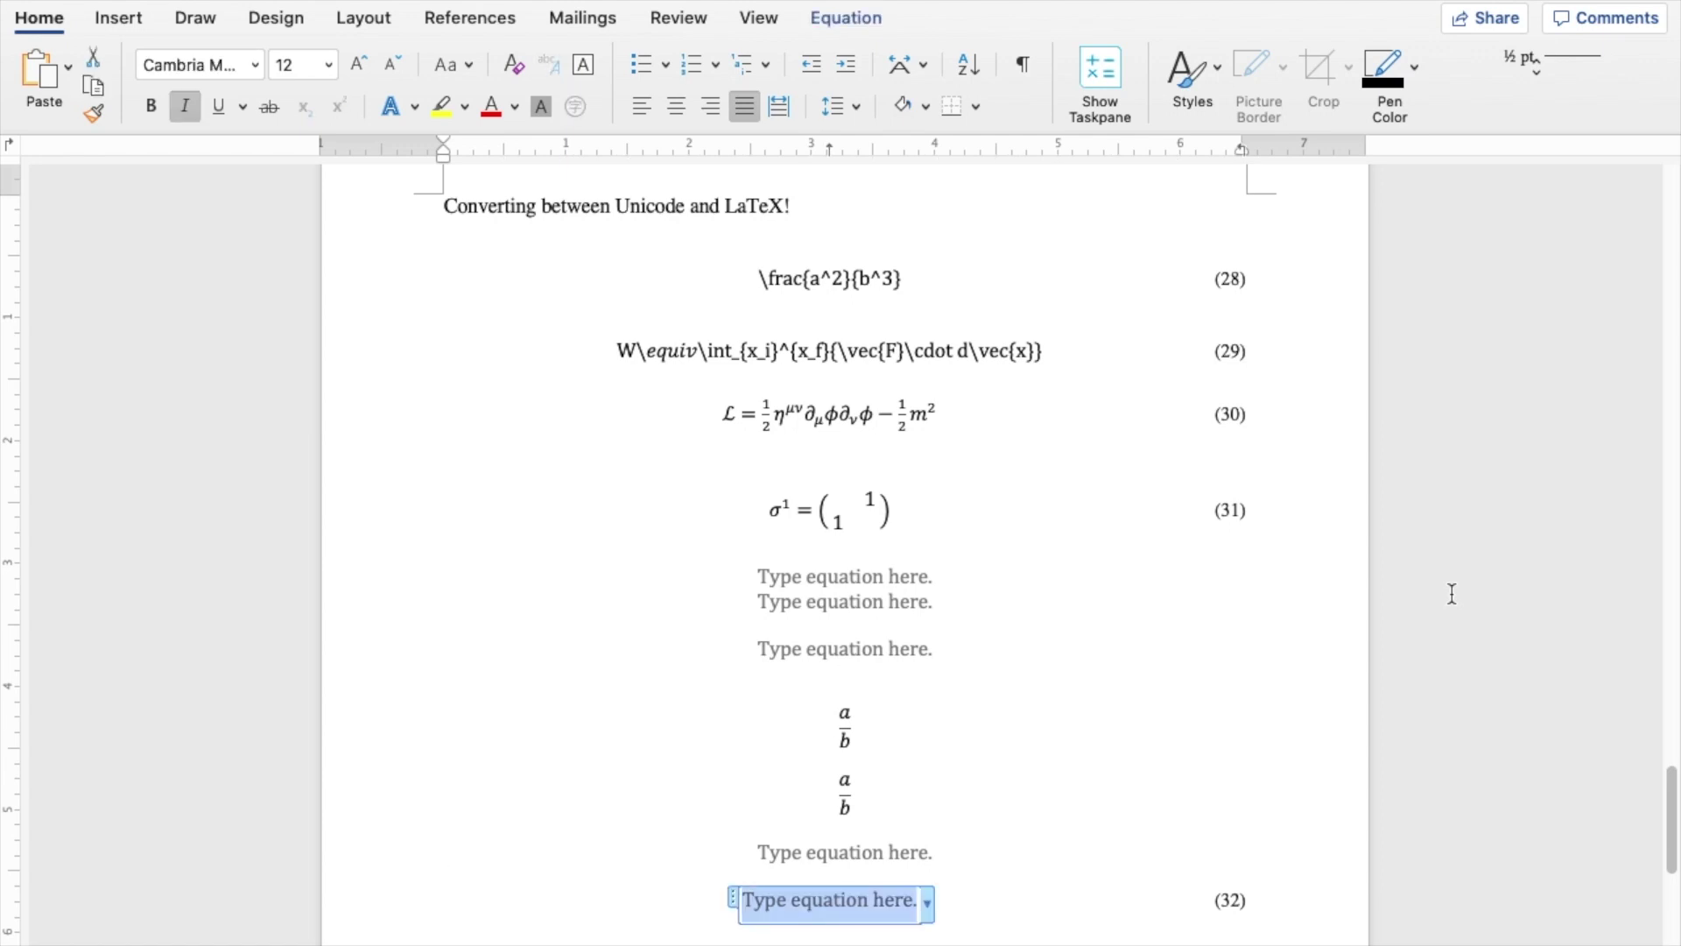
type("∂_")
type("\\mu  F")
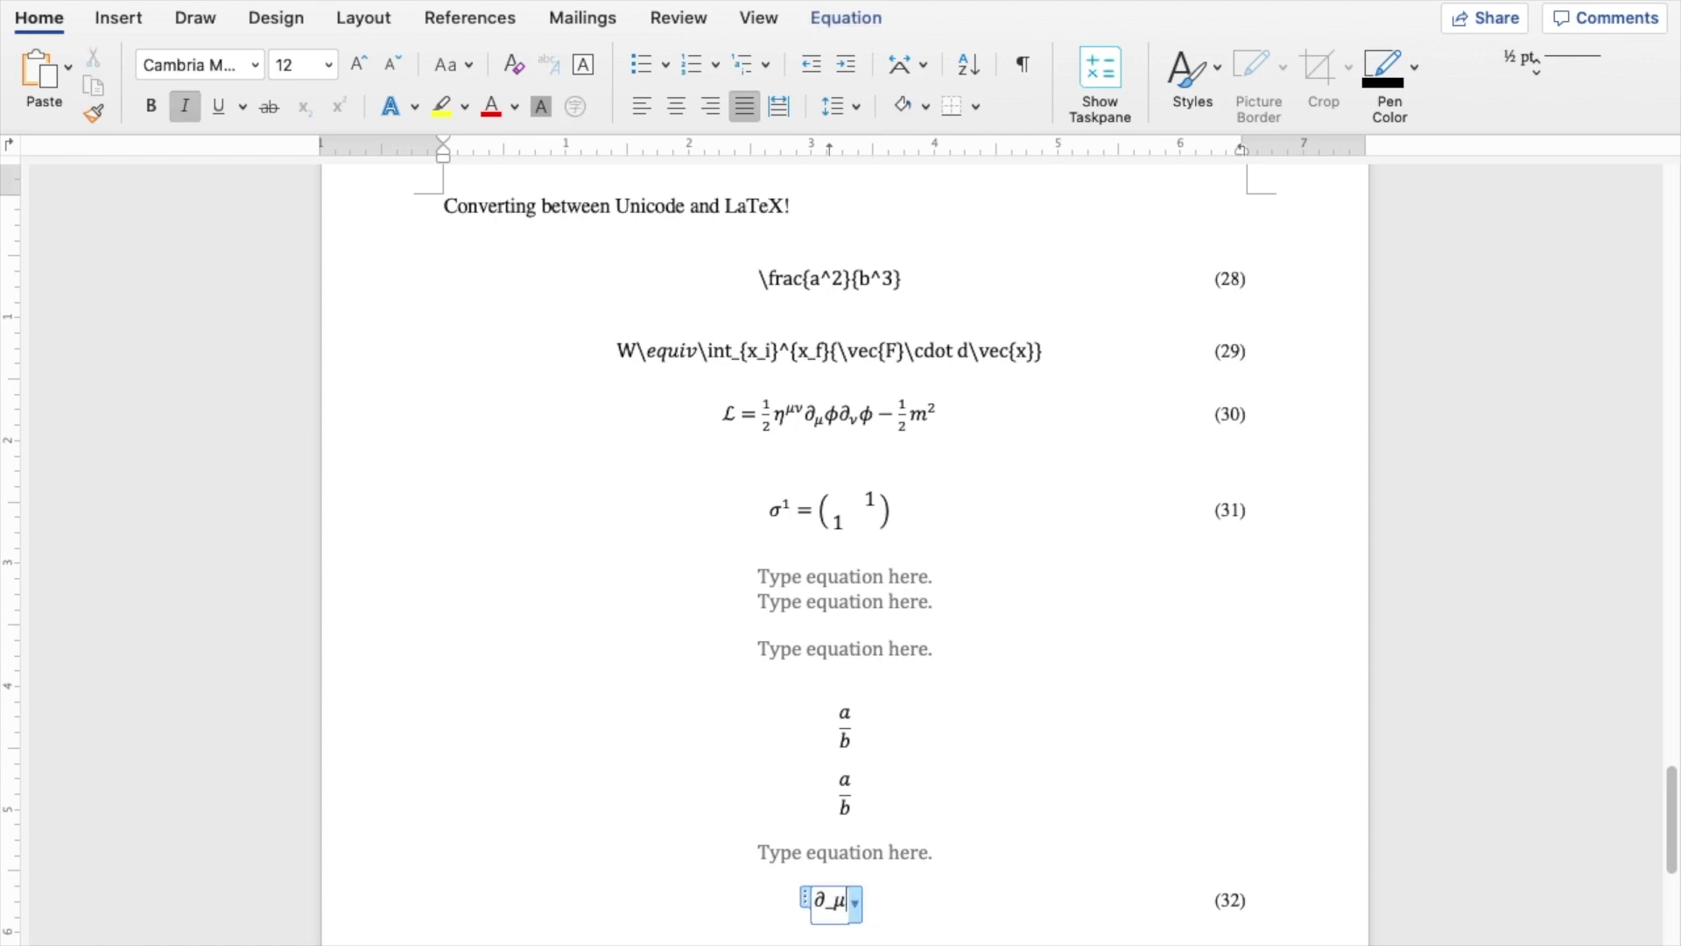
type("^\\")
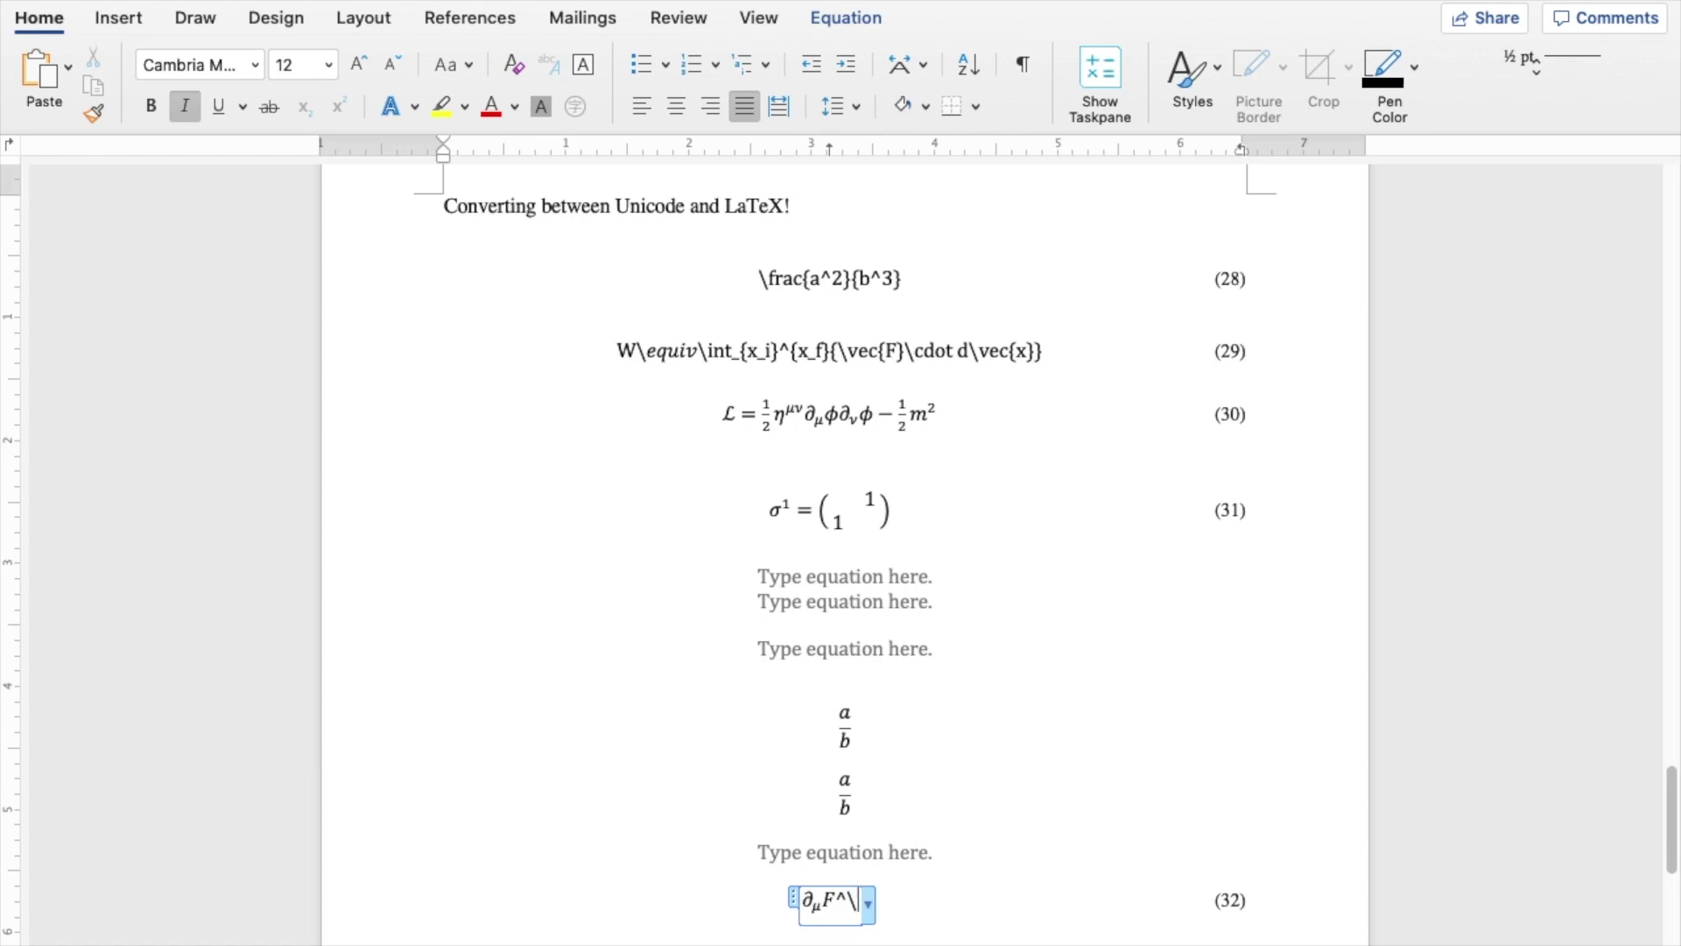
type("mu \\nu  =")
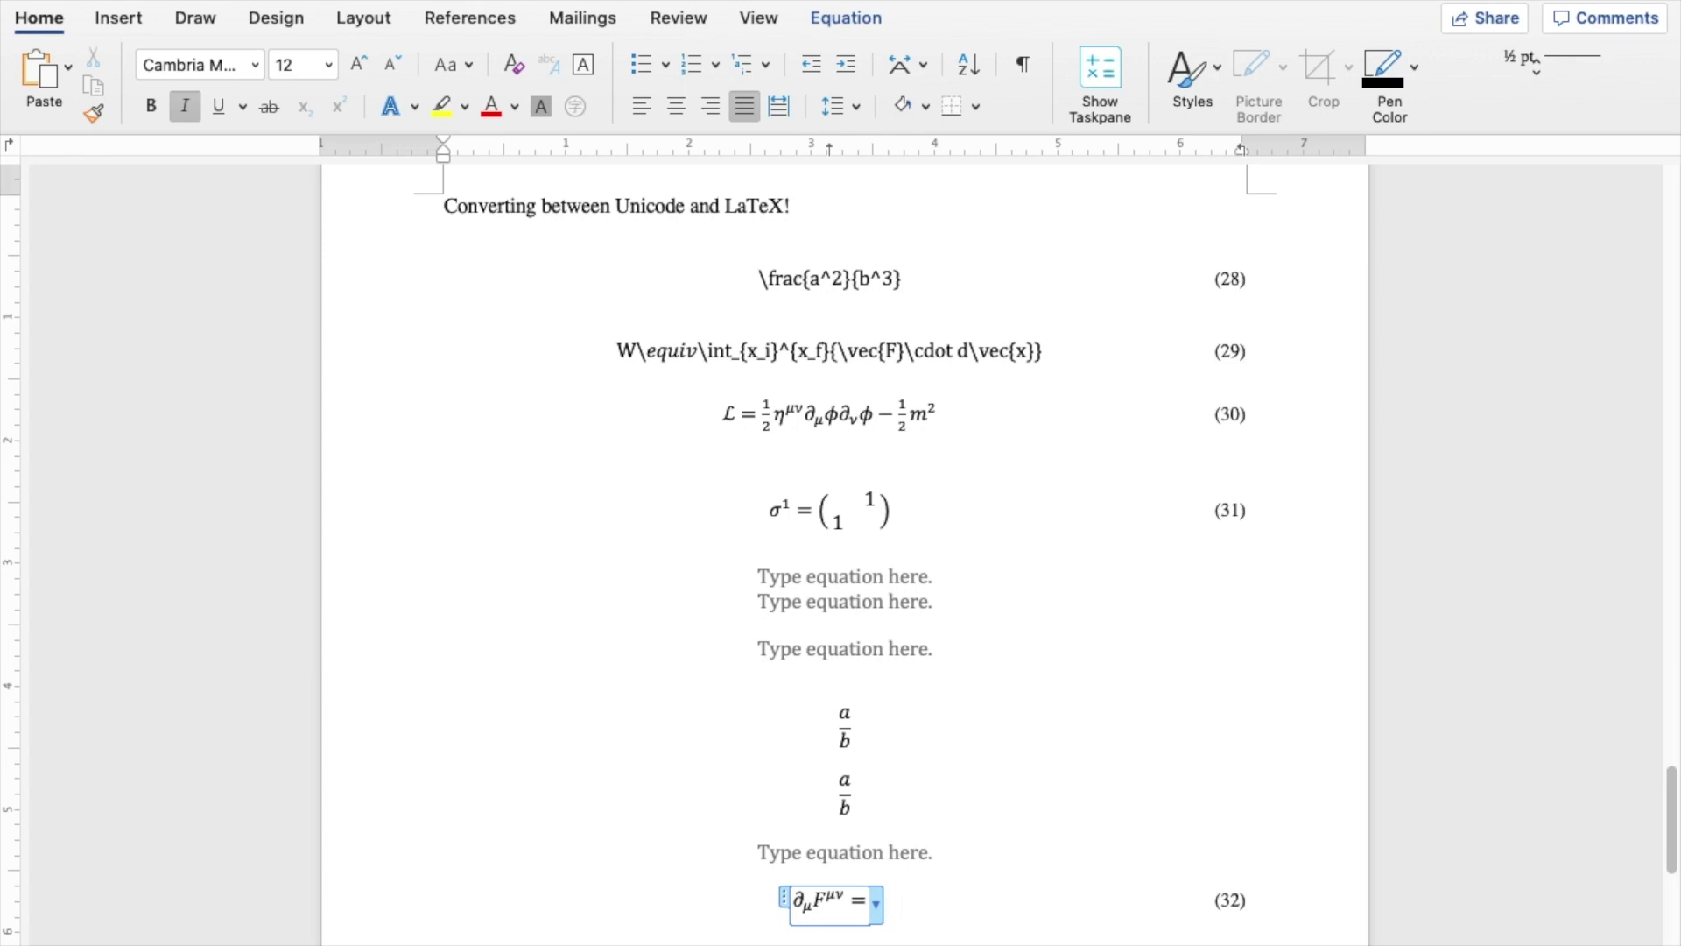
type("0")
left_click(444, 875)
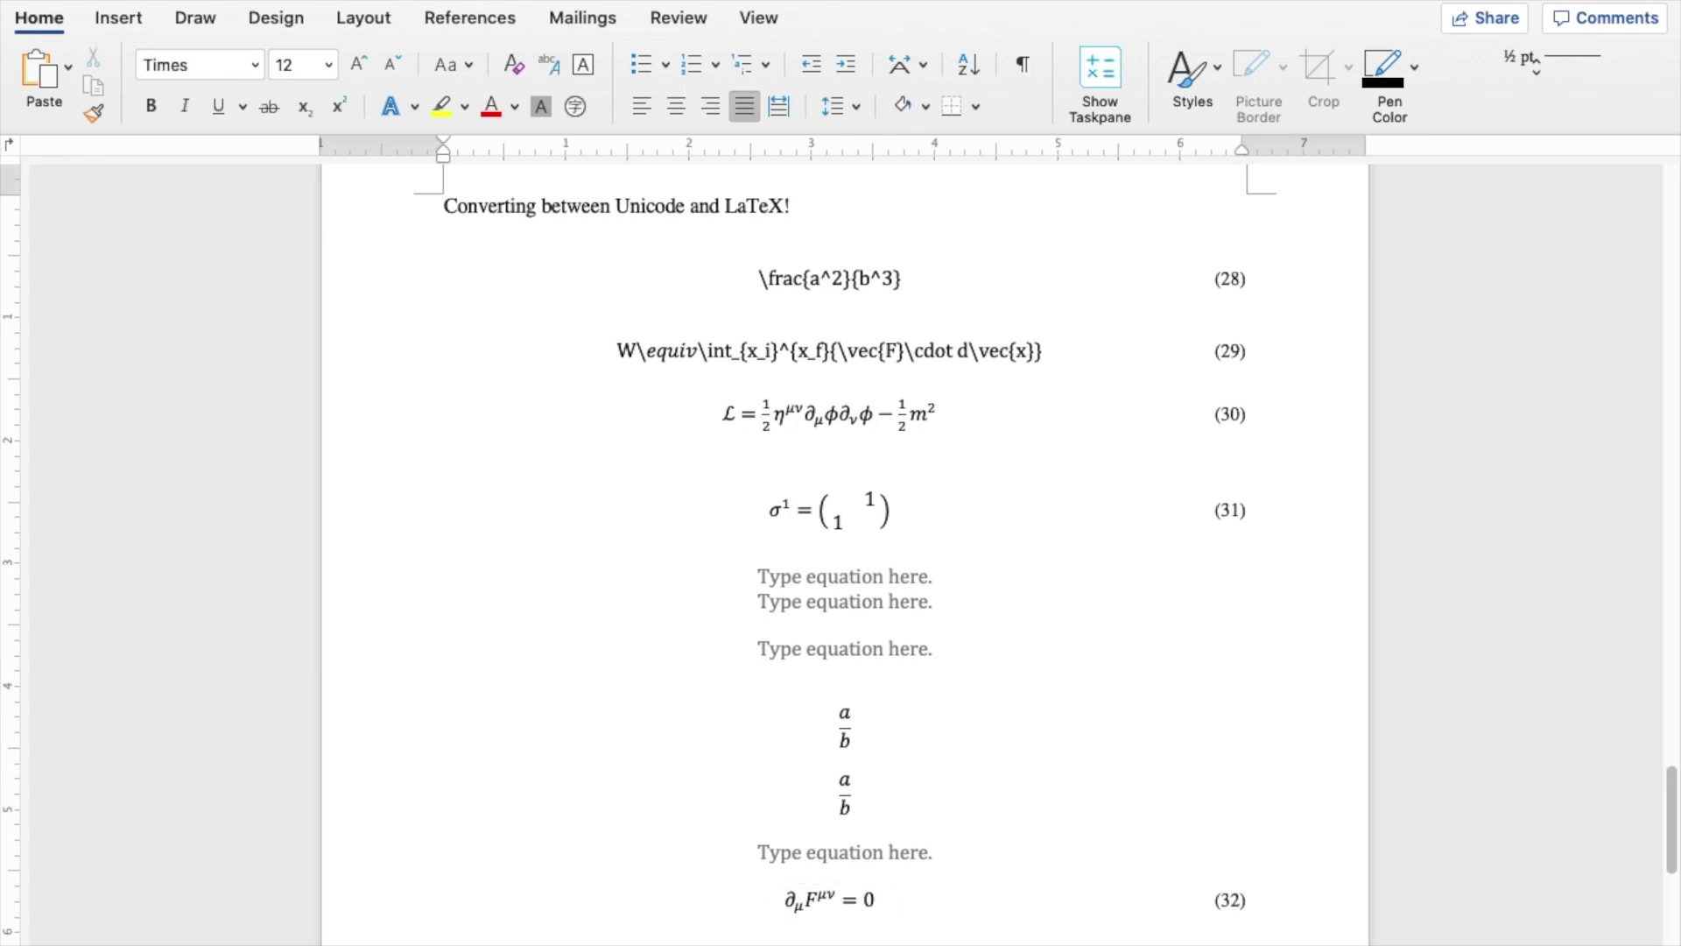
Step: Convert equation (32) to linear form and back to professional form, and place the cursor inside it again
key("Down")
key("Left")
key("Left")
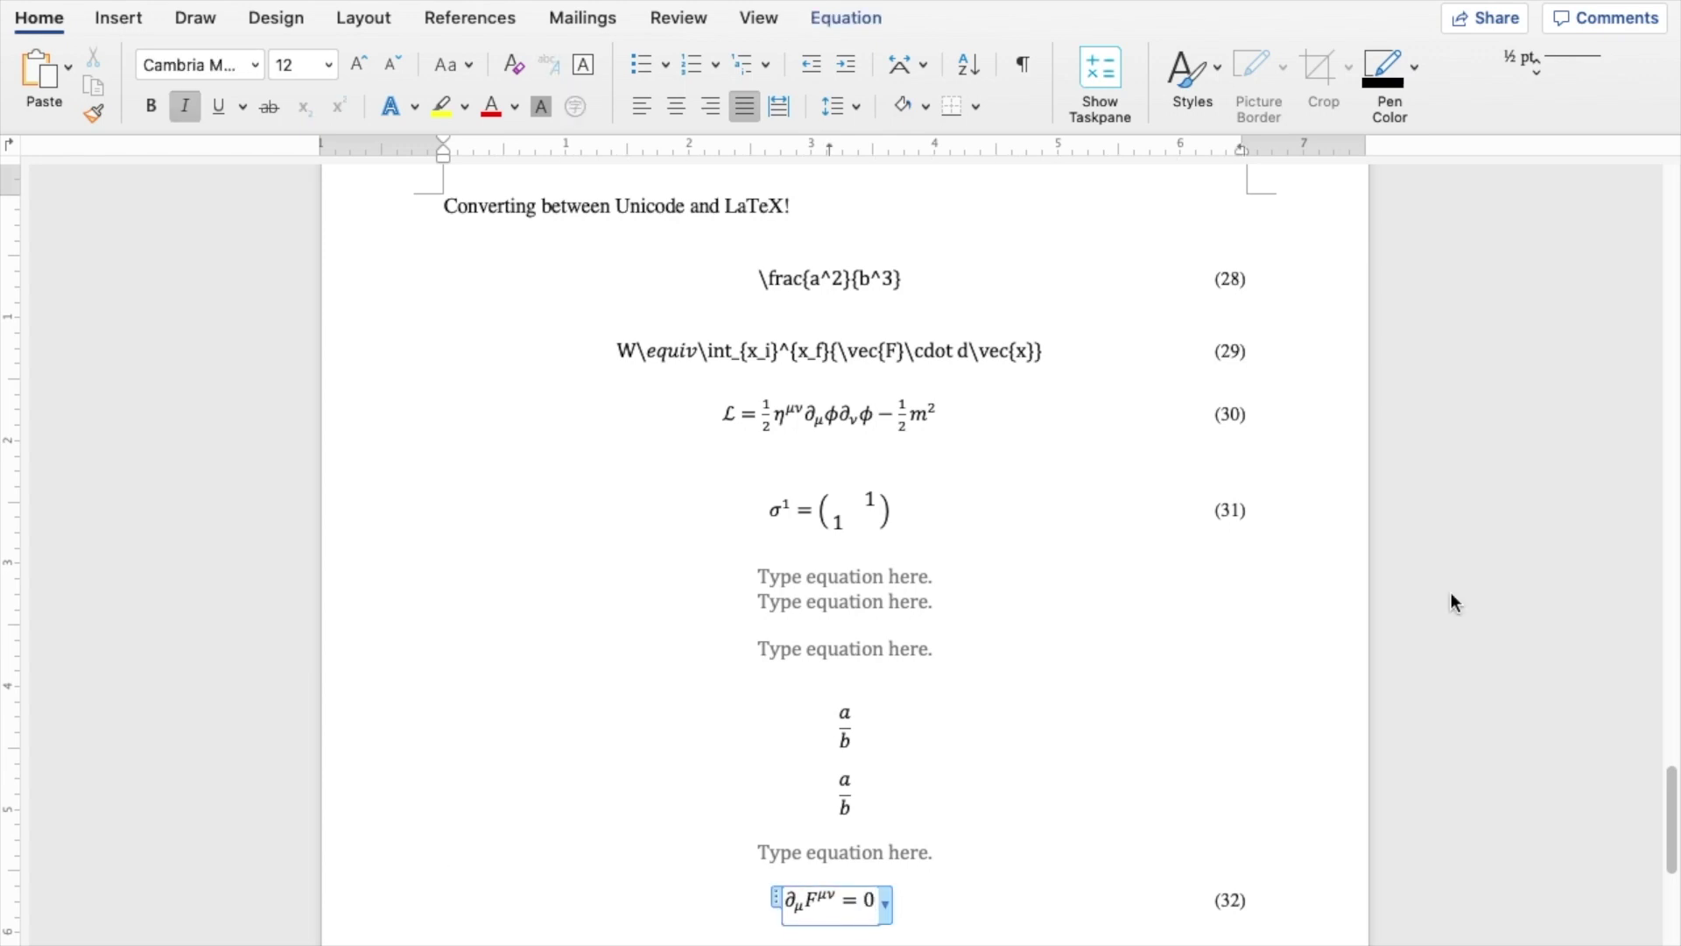
key("ctrl+shift+=")
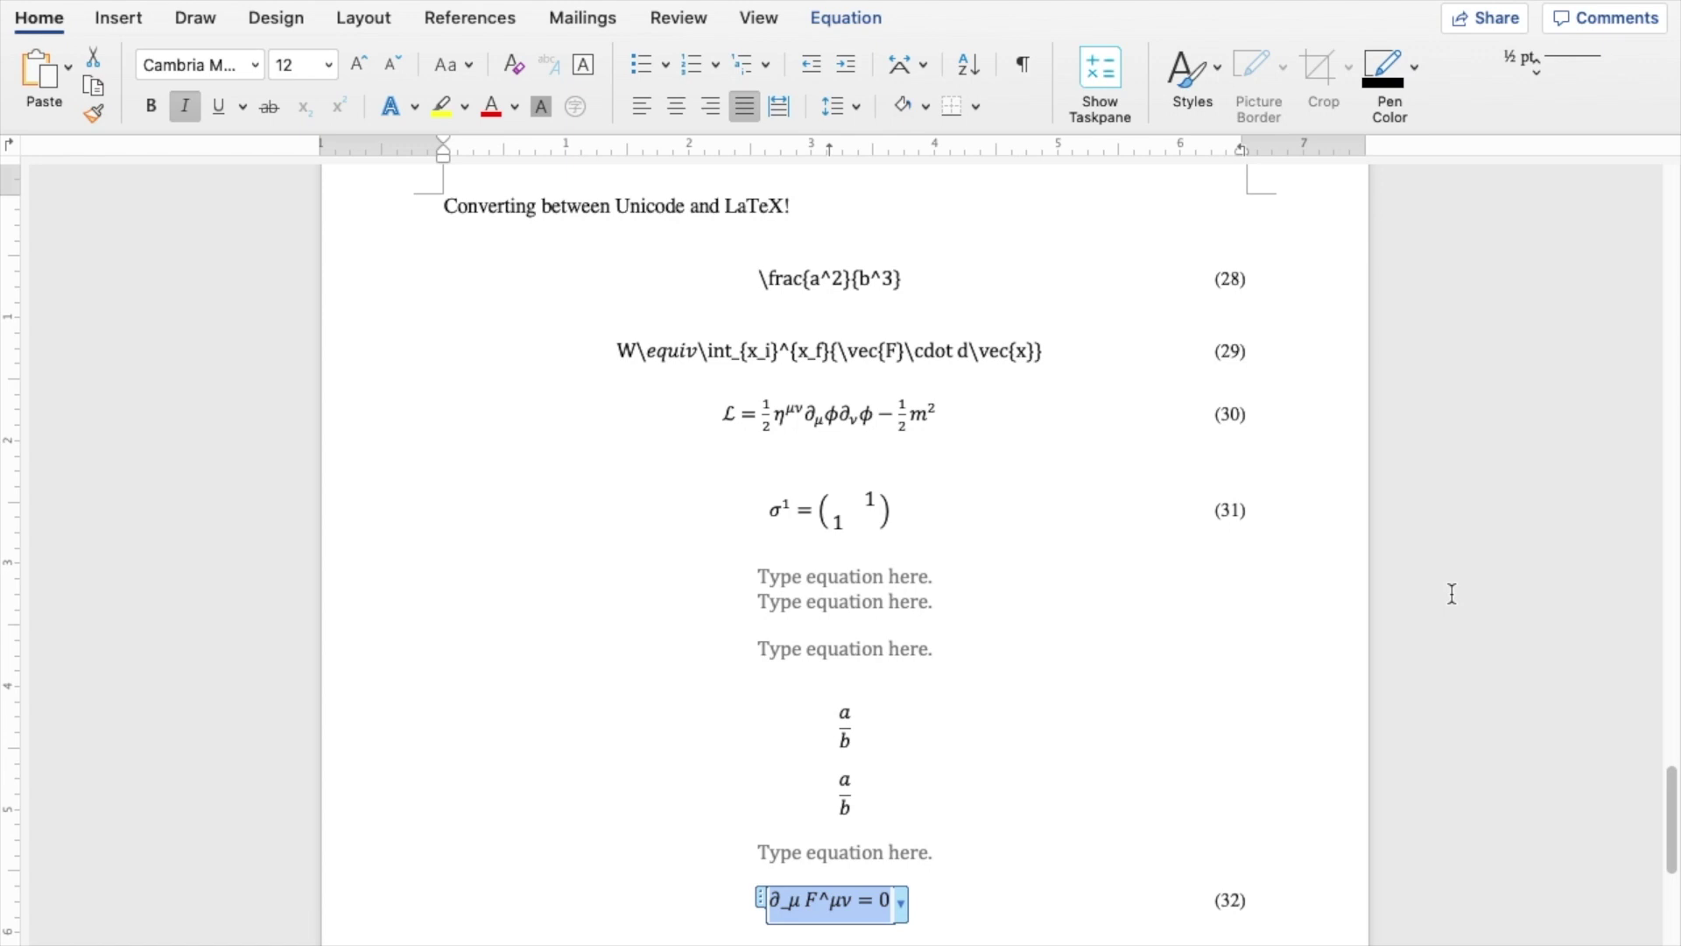
key("super+=")
key("Up")
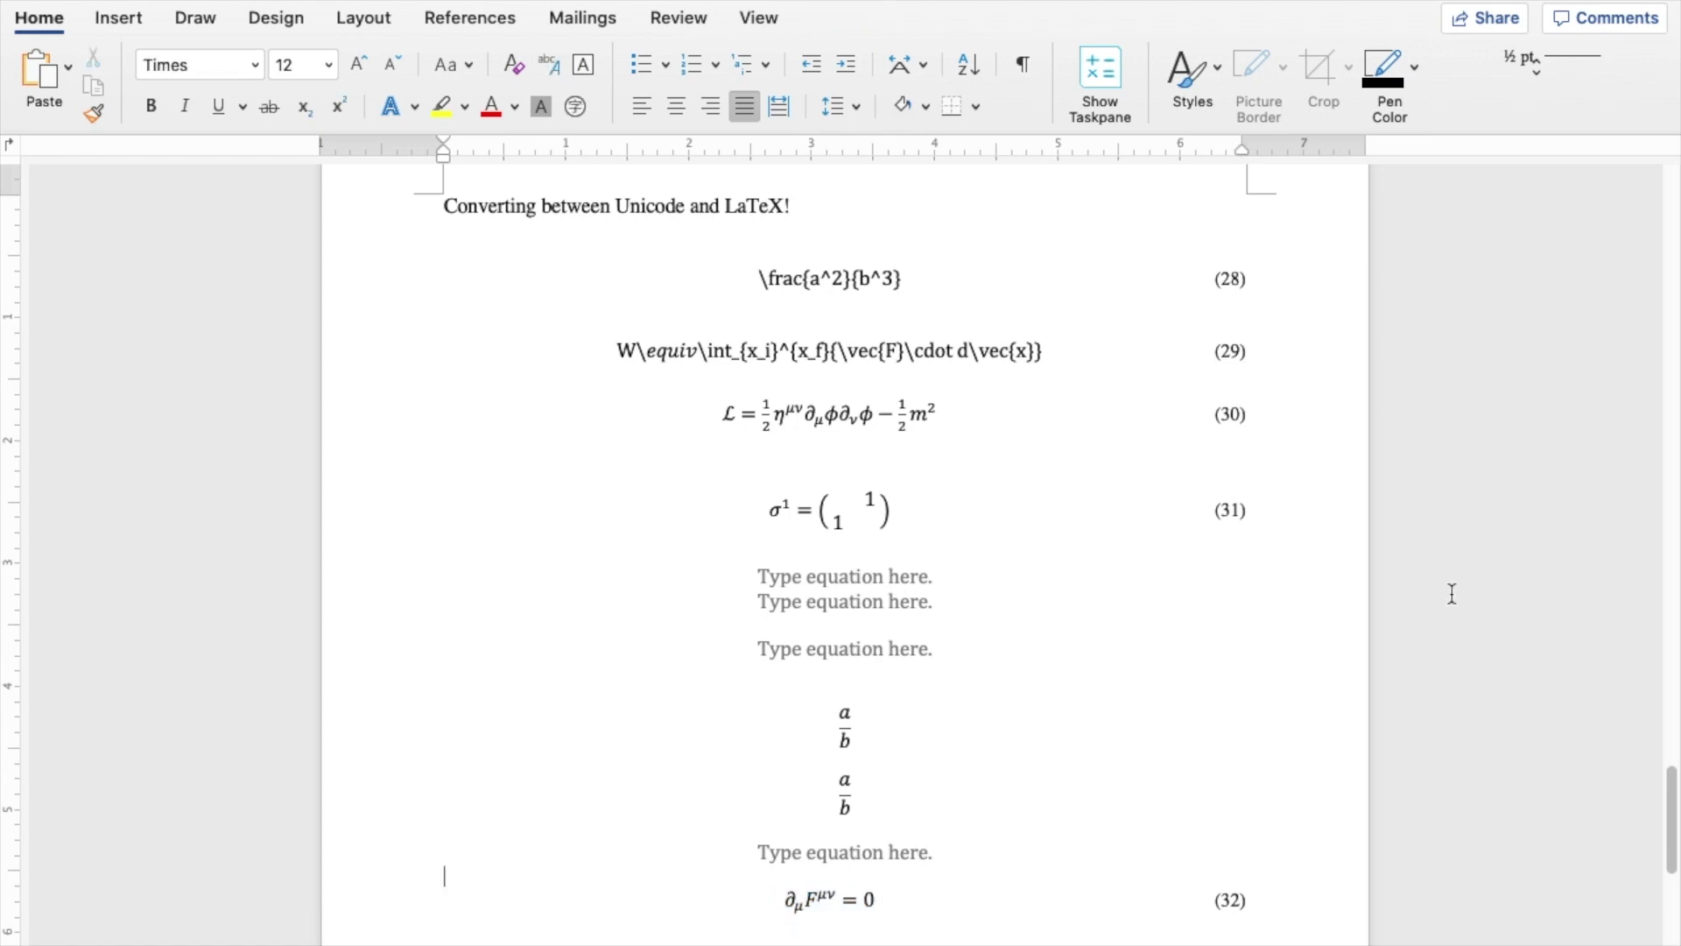
left_click(808, 893)
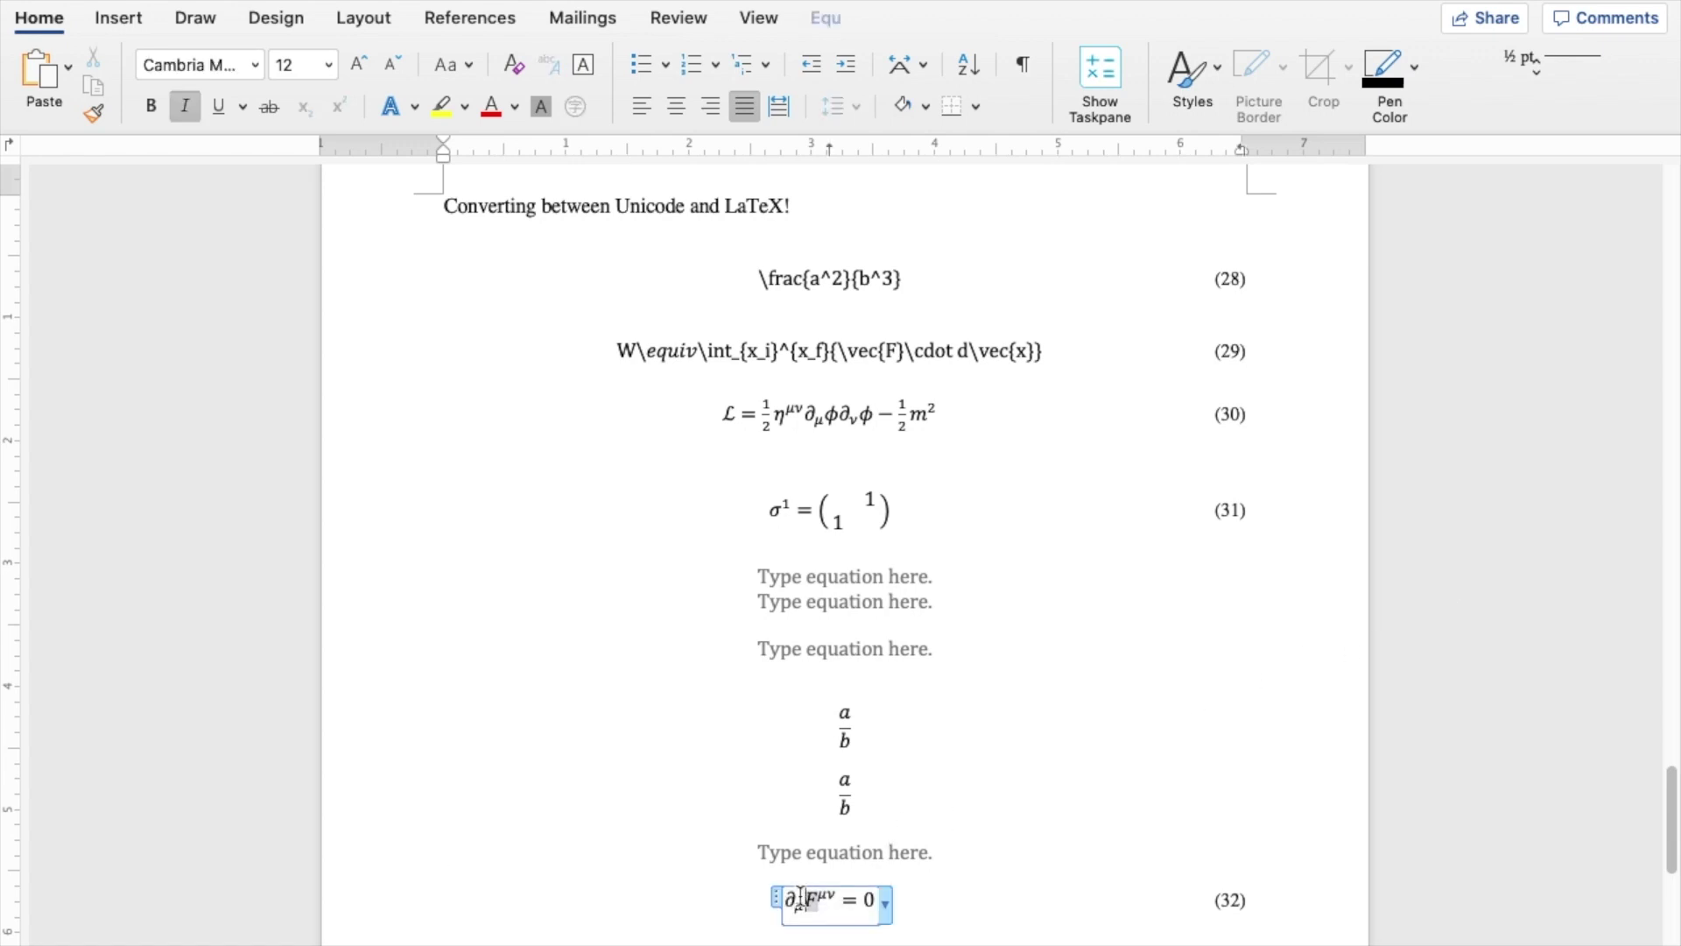
Step: Copy equation (32) and place it as \partial_\mu F^{\mu\nu}=0 below line (31) in the plain text document, followed by blank lines
left_click(775, 895)
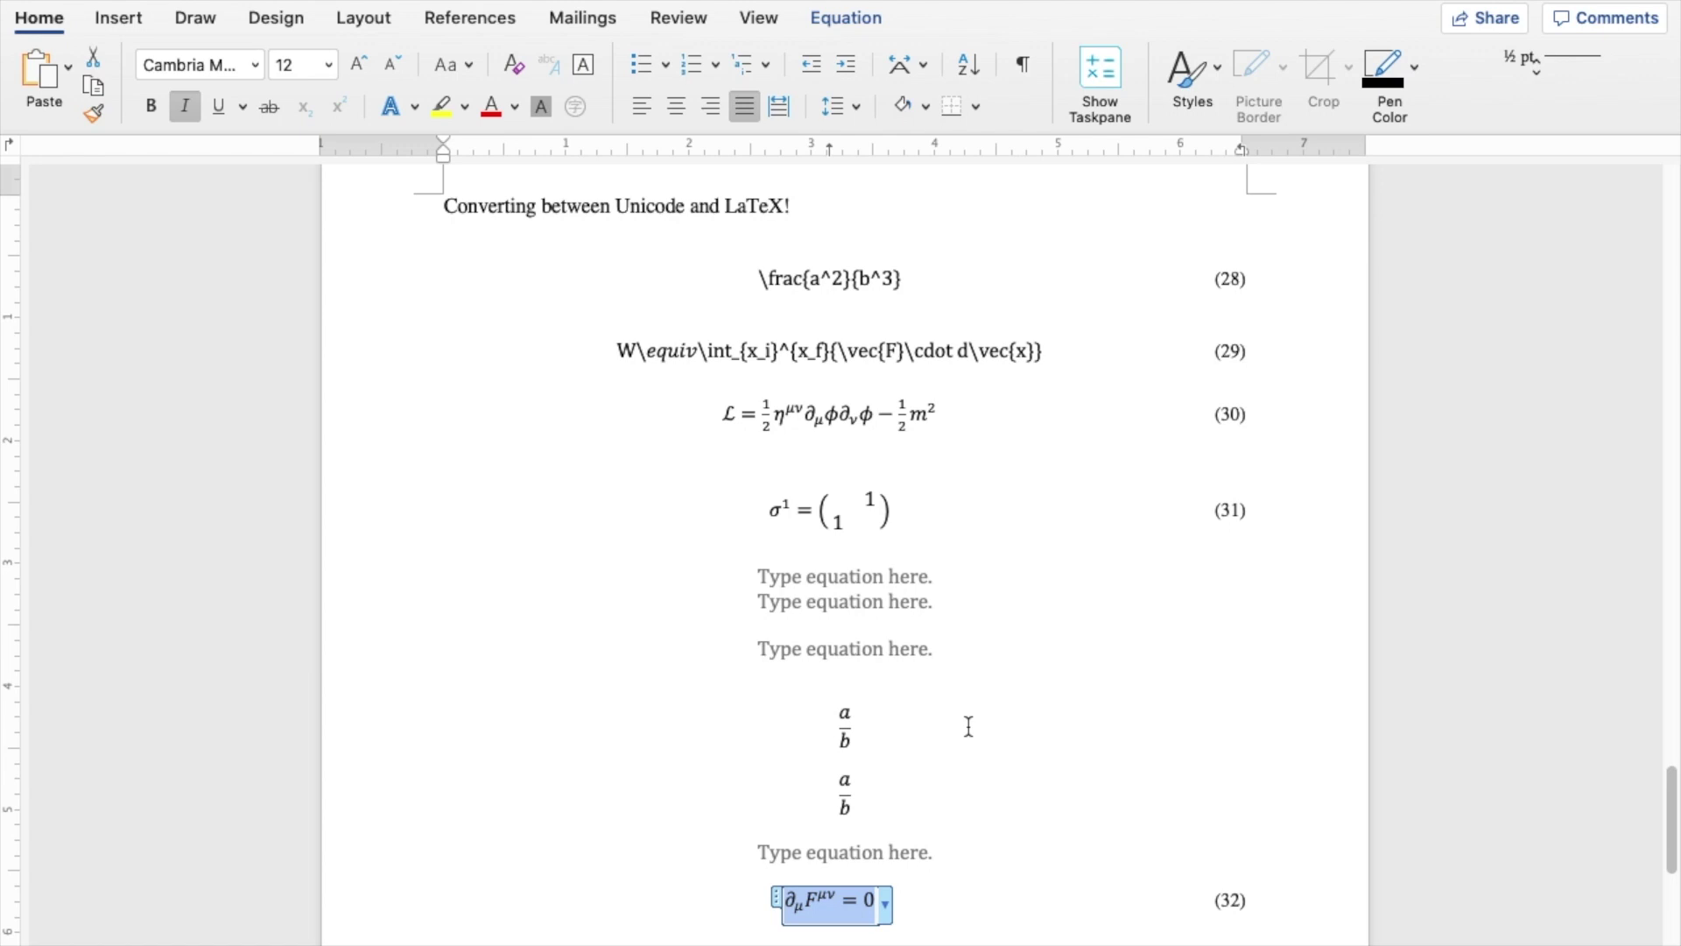
key("ctrl+Right")
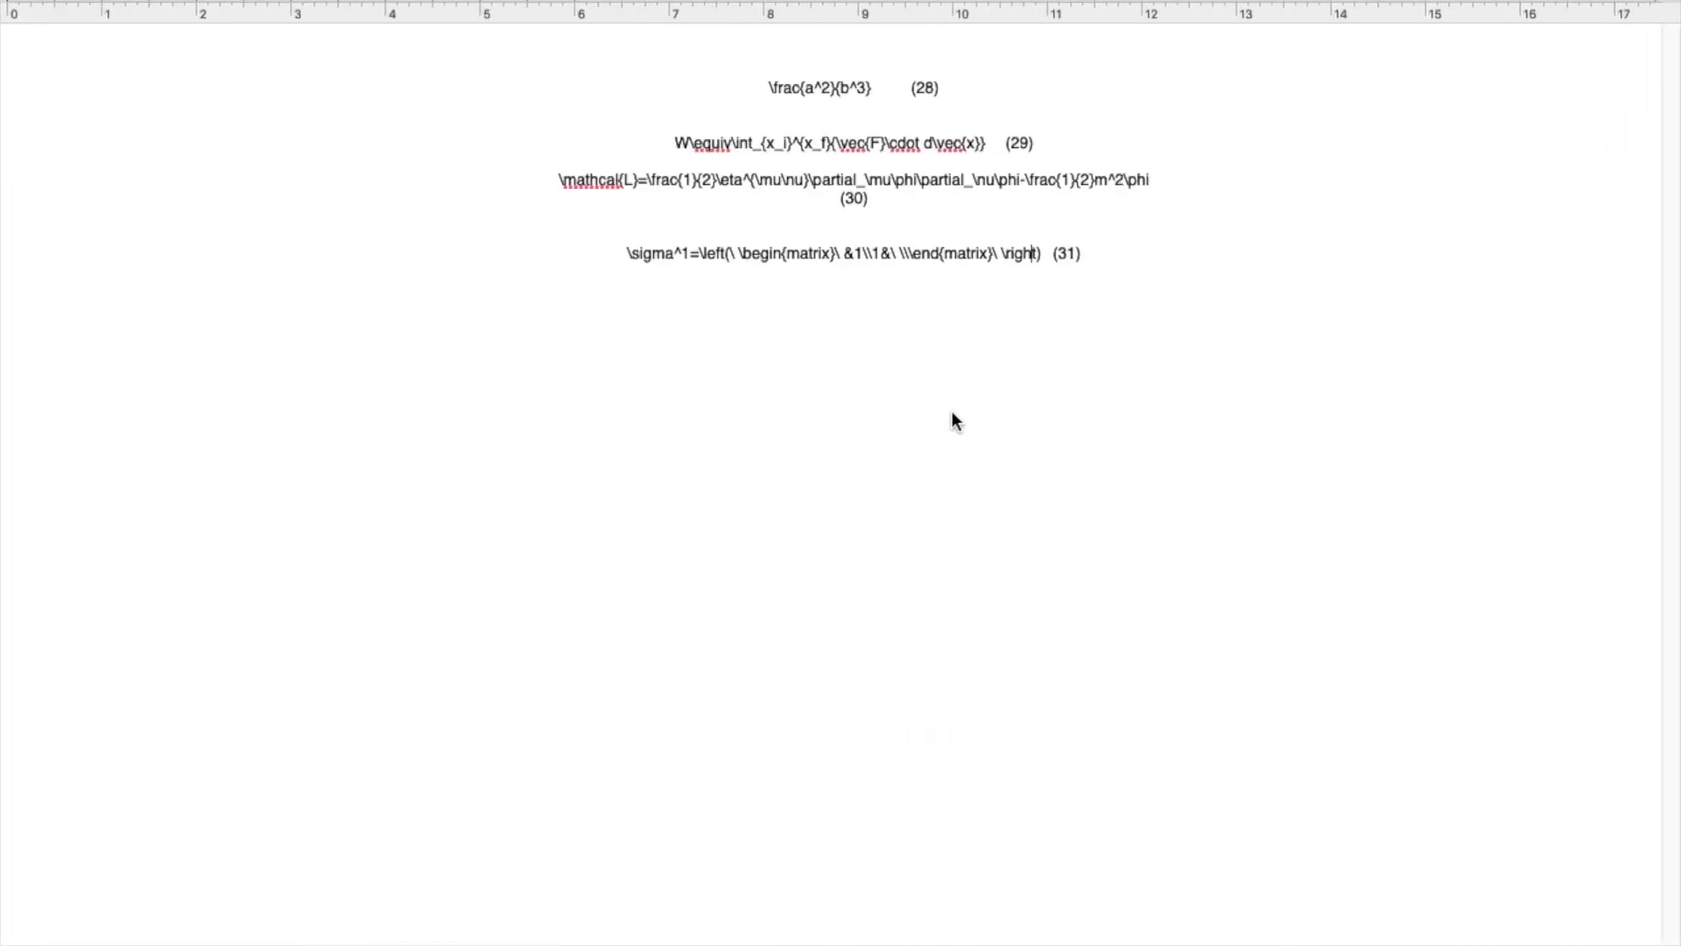
key("Return")
key("Return")
key("Return")
type("\\partial_\\mu F^{\\mu\\nu}=0")
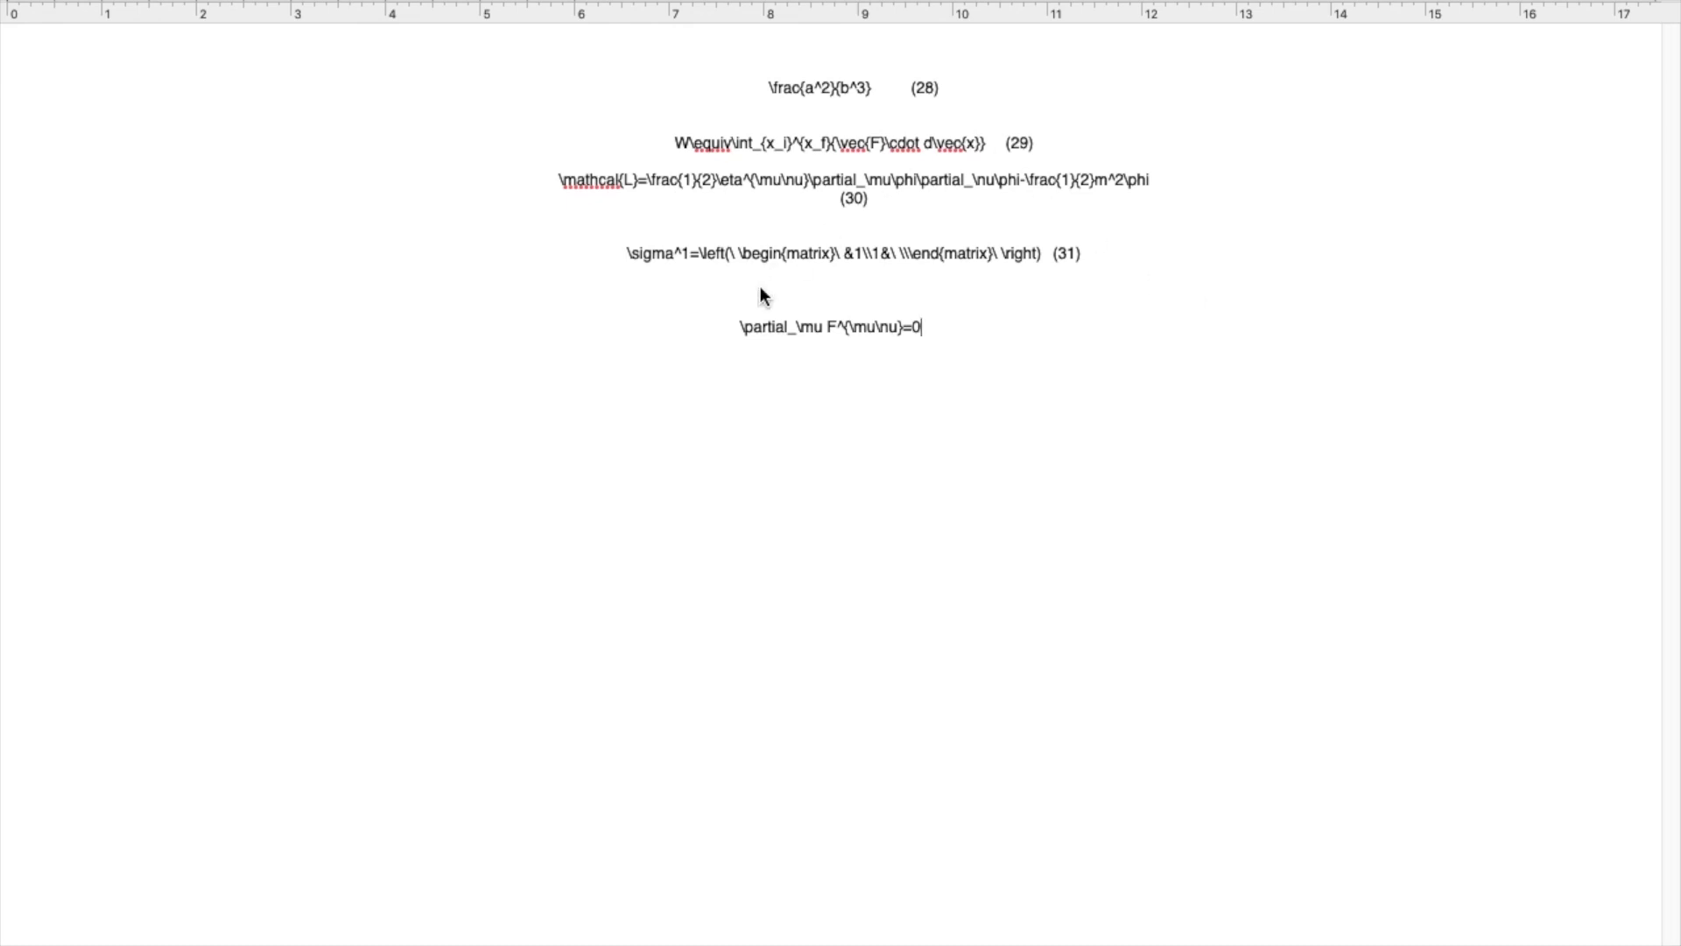
key("Return")
key("Return")
key("Return")
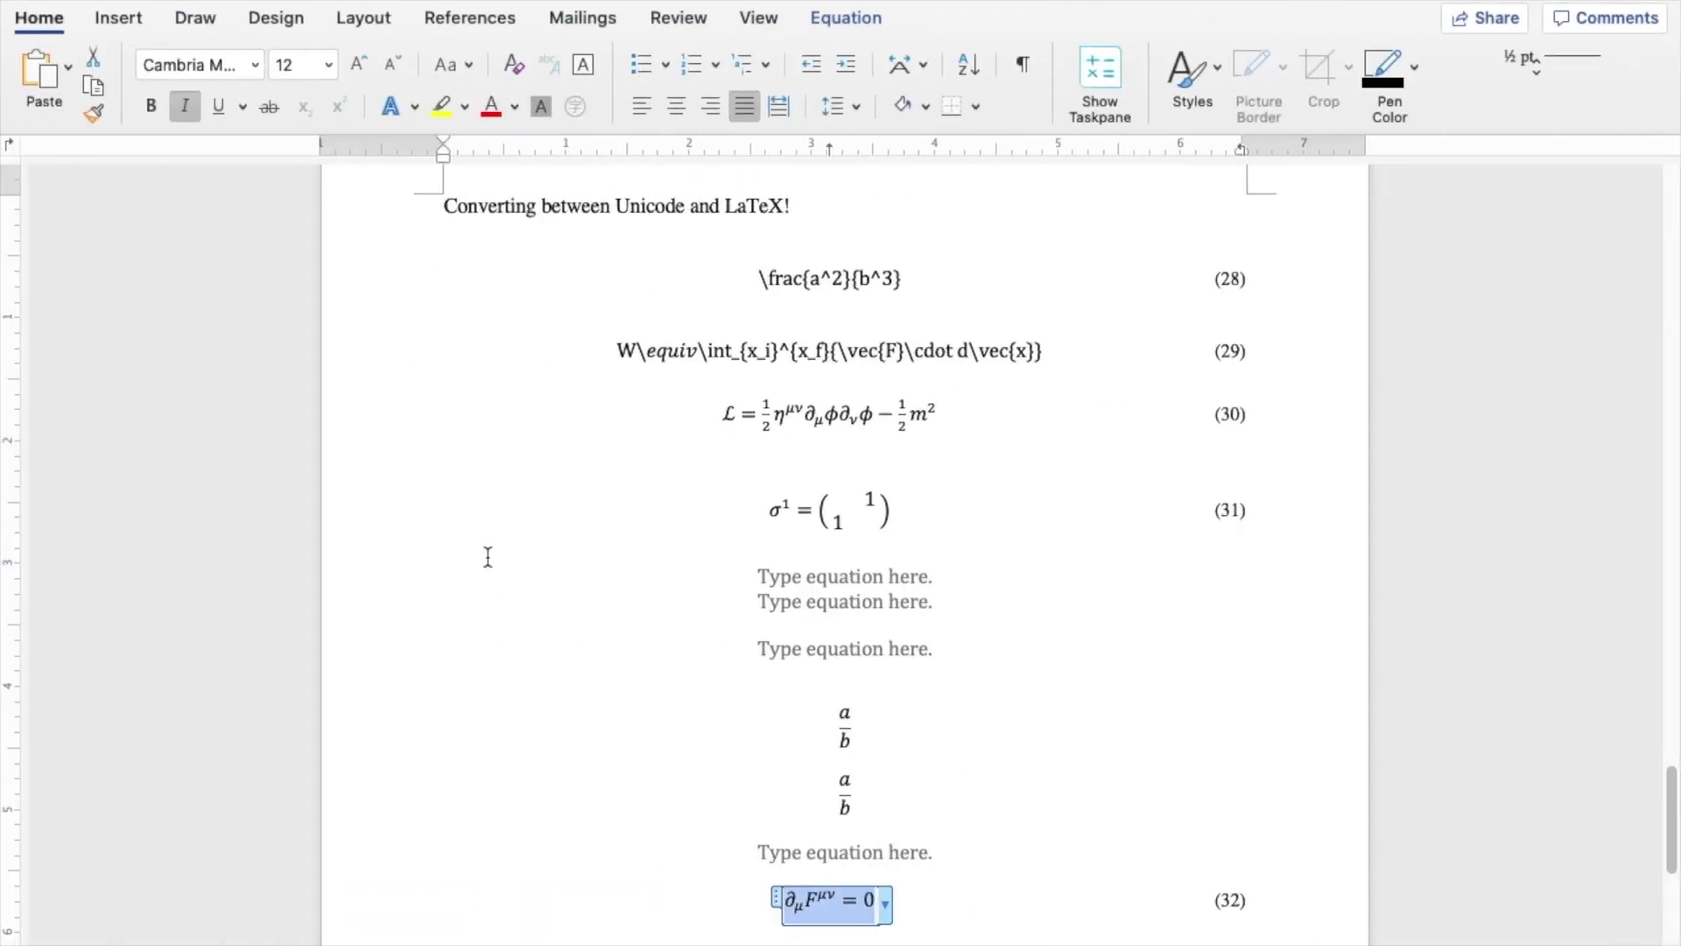
Step: Switch back to Word, insert an empty equation above equation (32), and set the math input format to Unicode
left_click(644, 867)
key("ctrl+=")
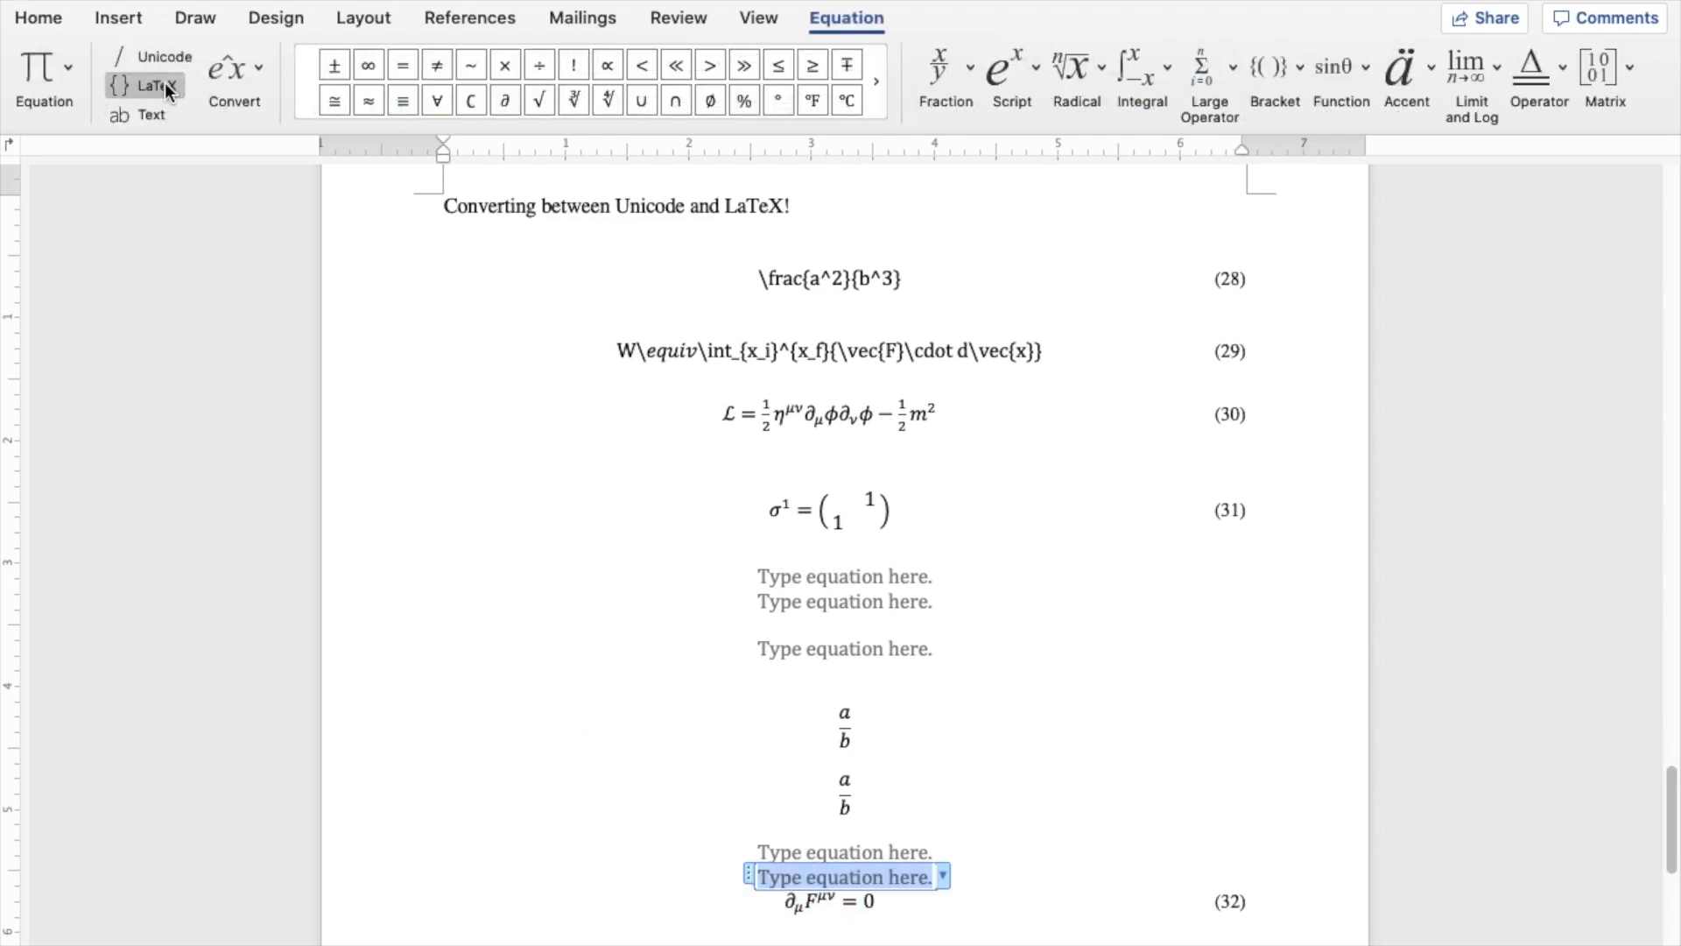
left_click(163, 56)
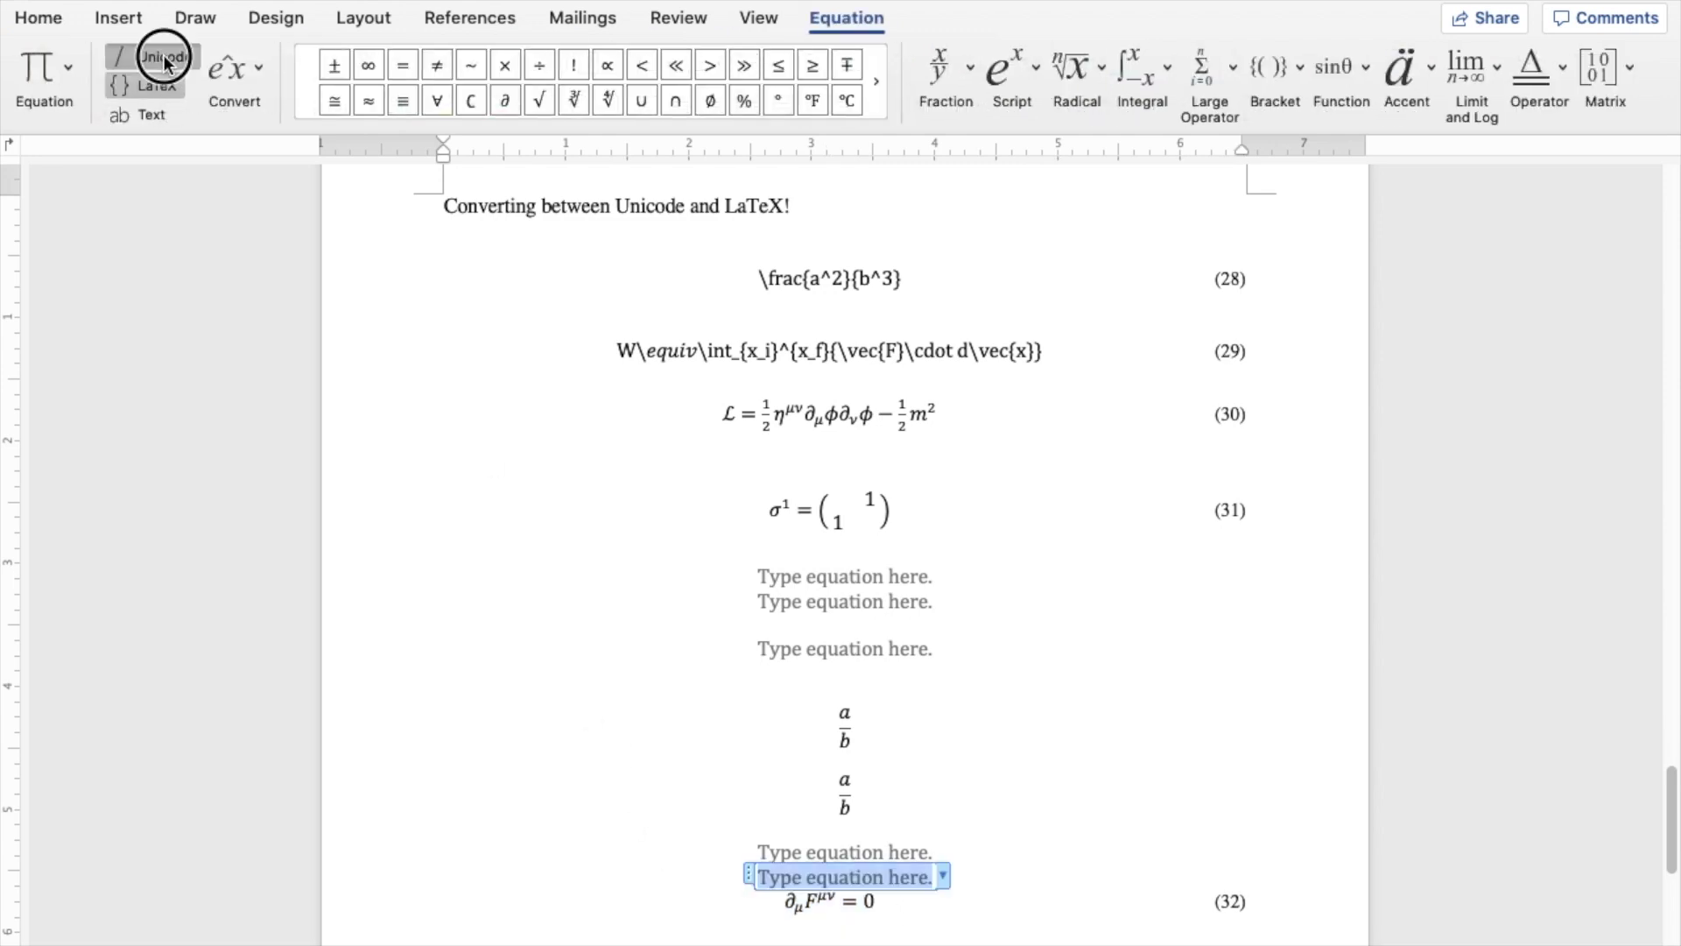
Step: Copy equation (32) and add it as ∂_μ F^μν=0 below its LaTeX version in the plain text document
left_click(833, 908)
left_click(773, 896)
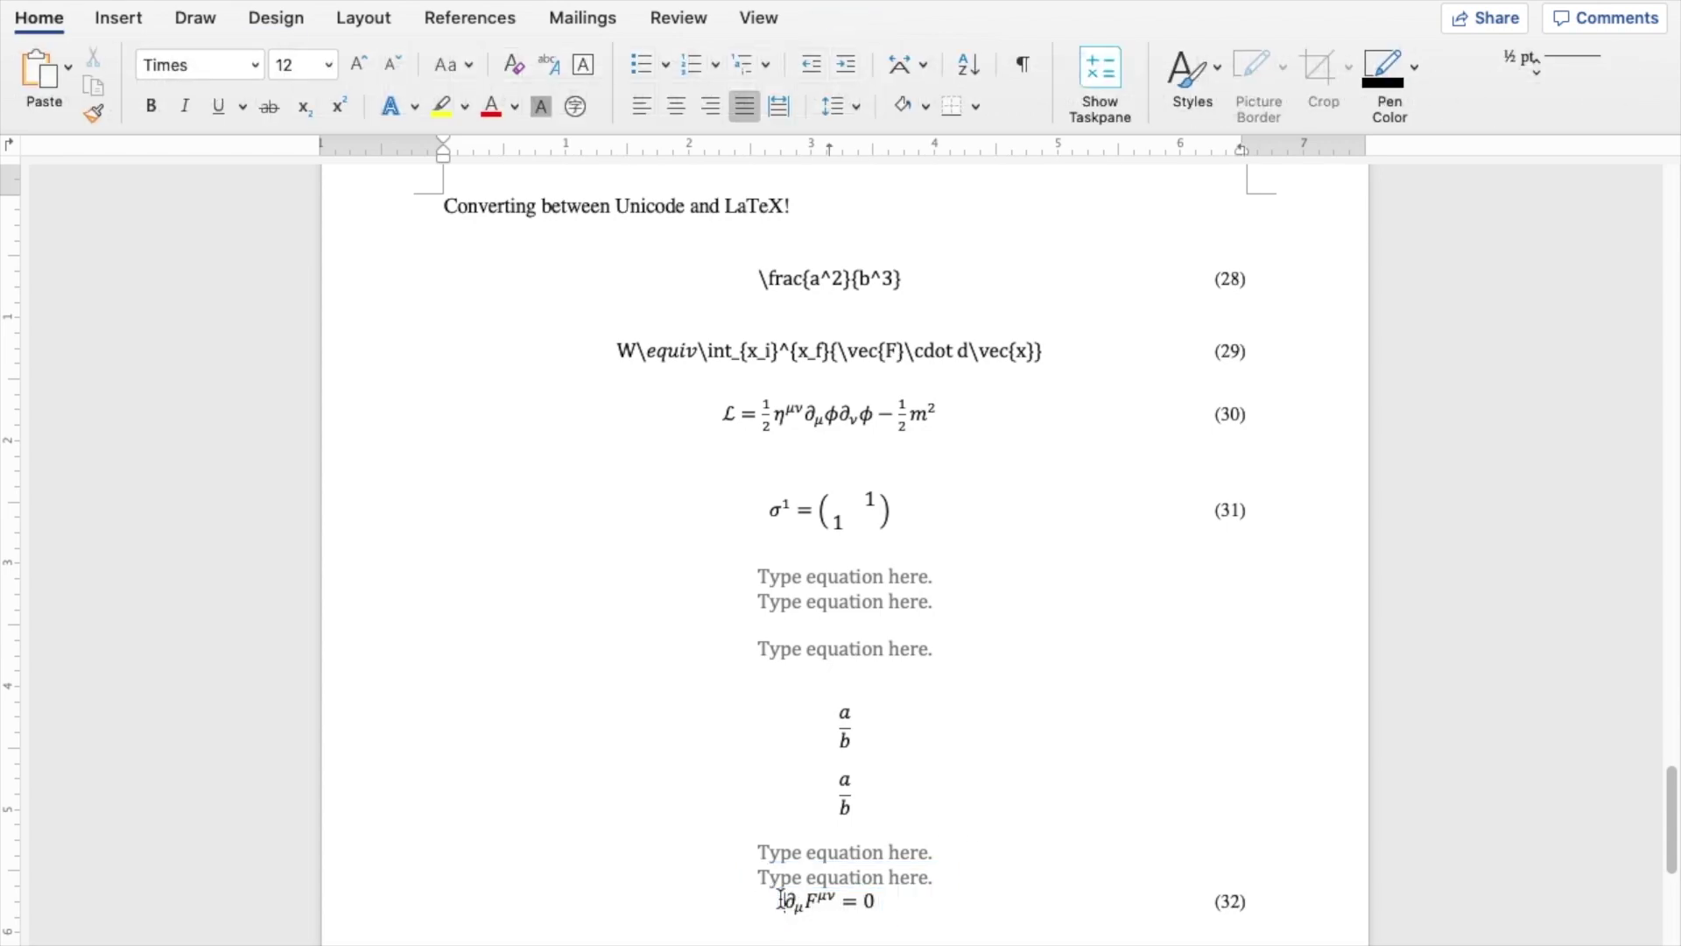
left_click(778, 900)
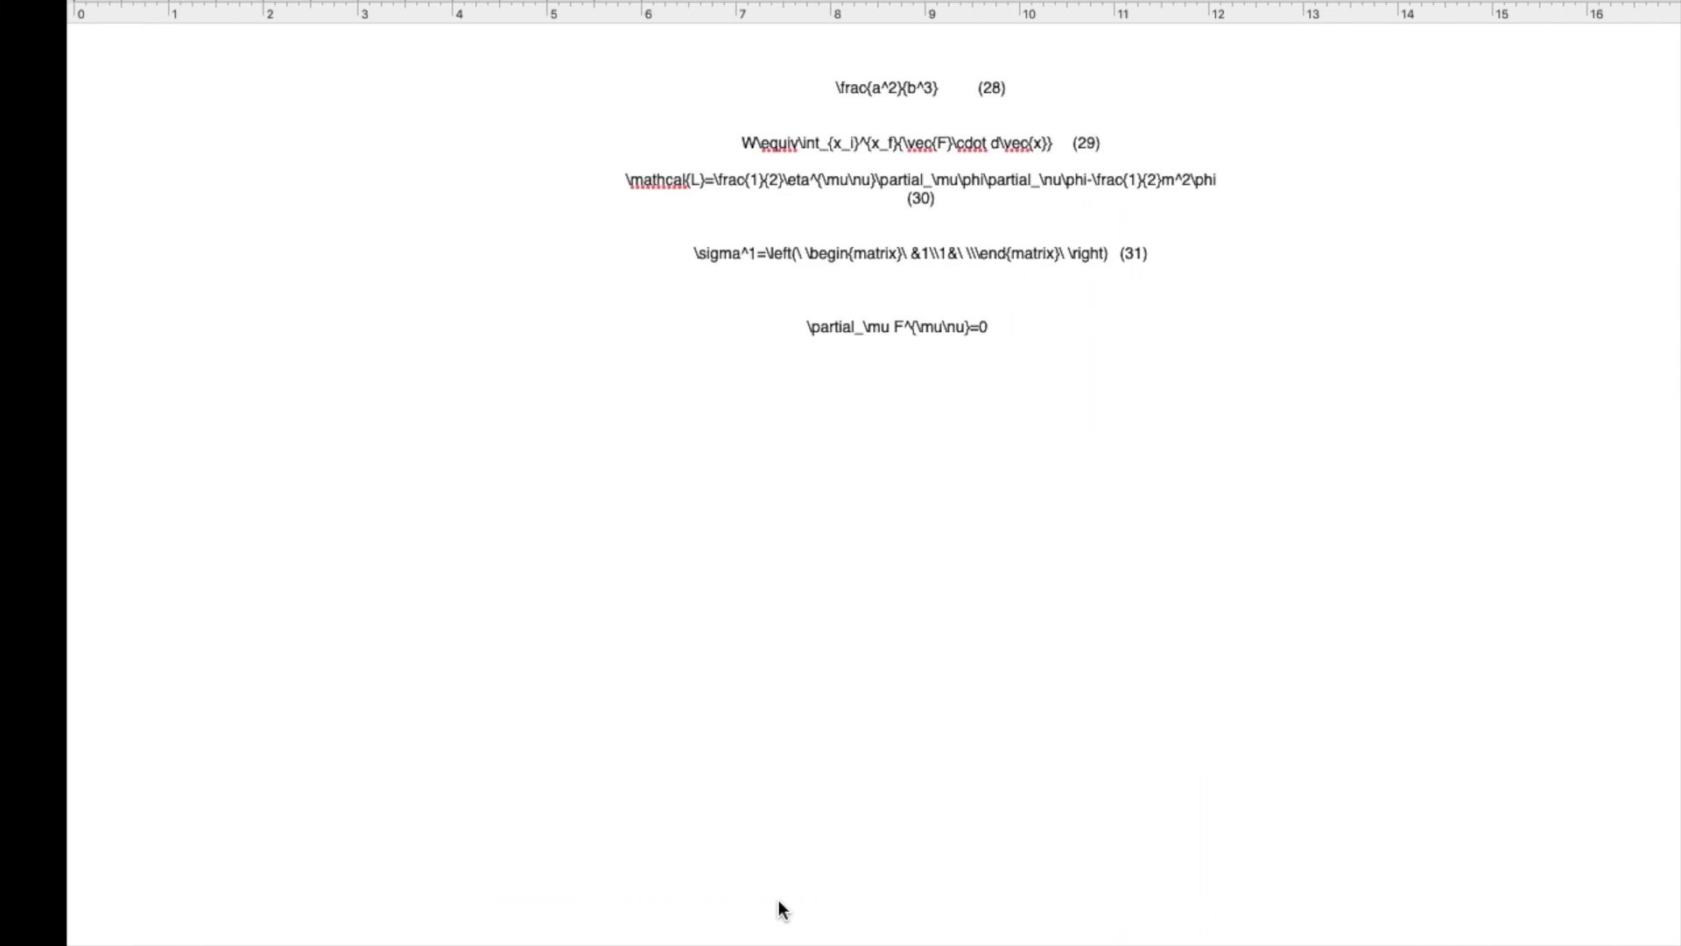
left_click(880, 378)
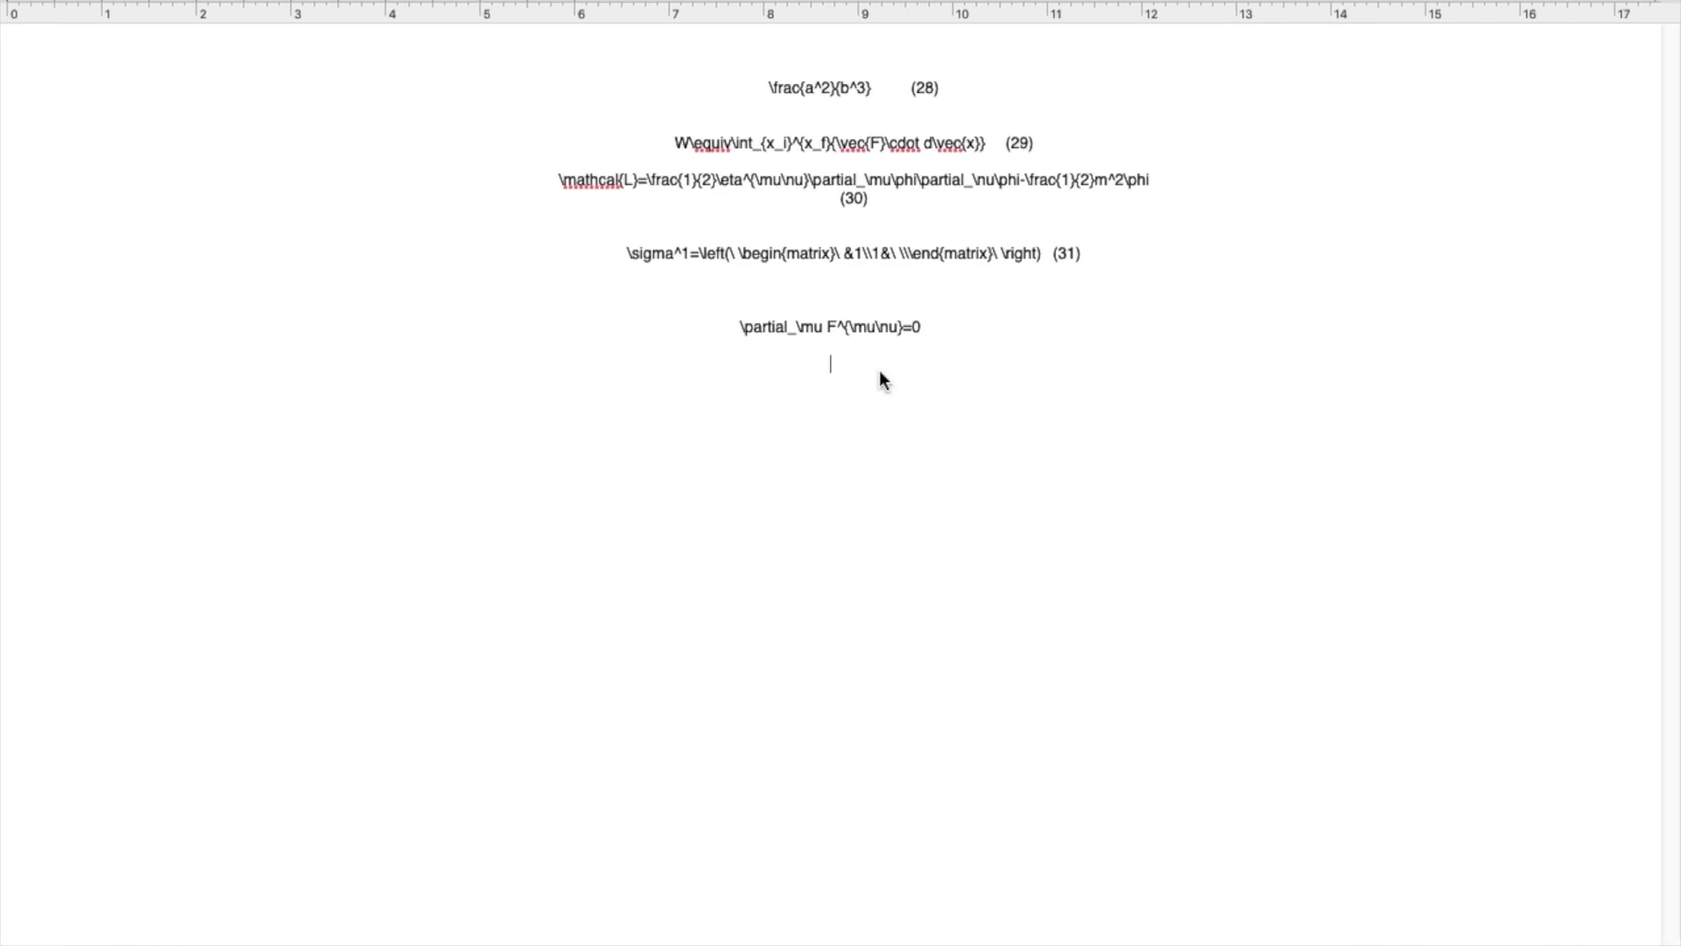
type("∂_μ F^μν=0")
Step: Copy the LaTeX line \partial_\mu F^{\mu\nu}=0, return to Word, and insert a new numbered equation below equation (32)
left_click_drag(921, 327, 739, 327)
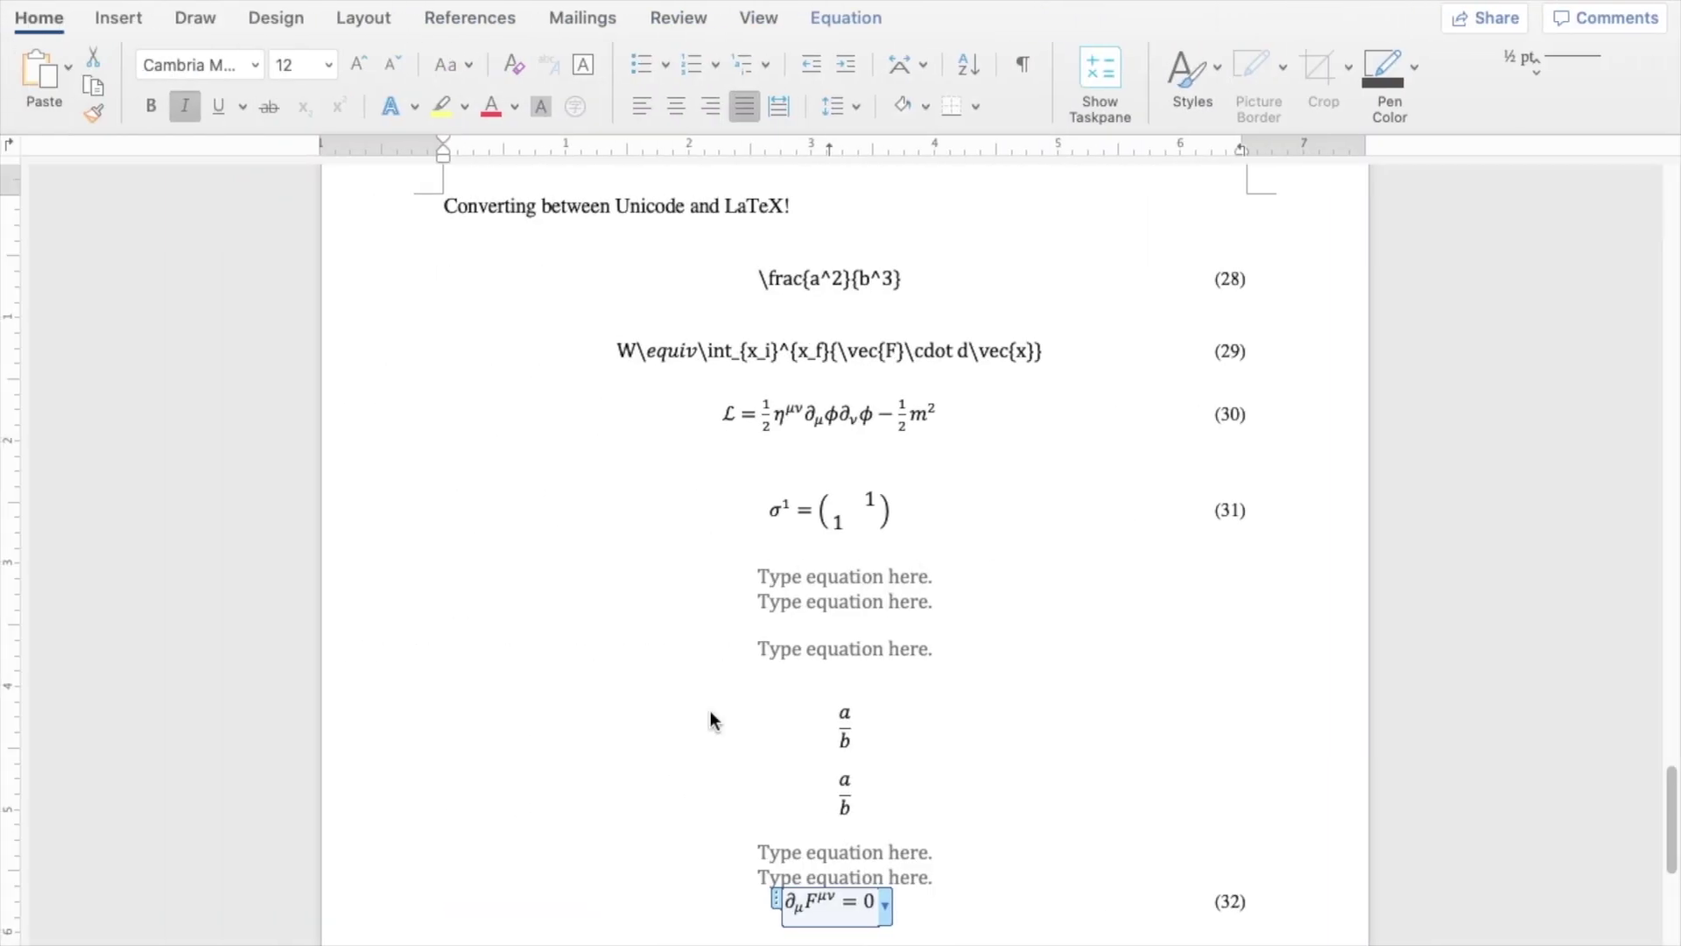
scroll(713, 713, "down", 3)
left_click(715, 760)
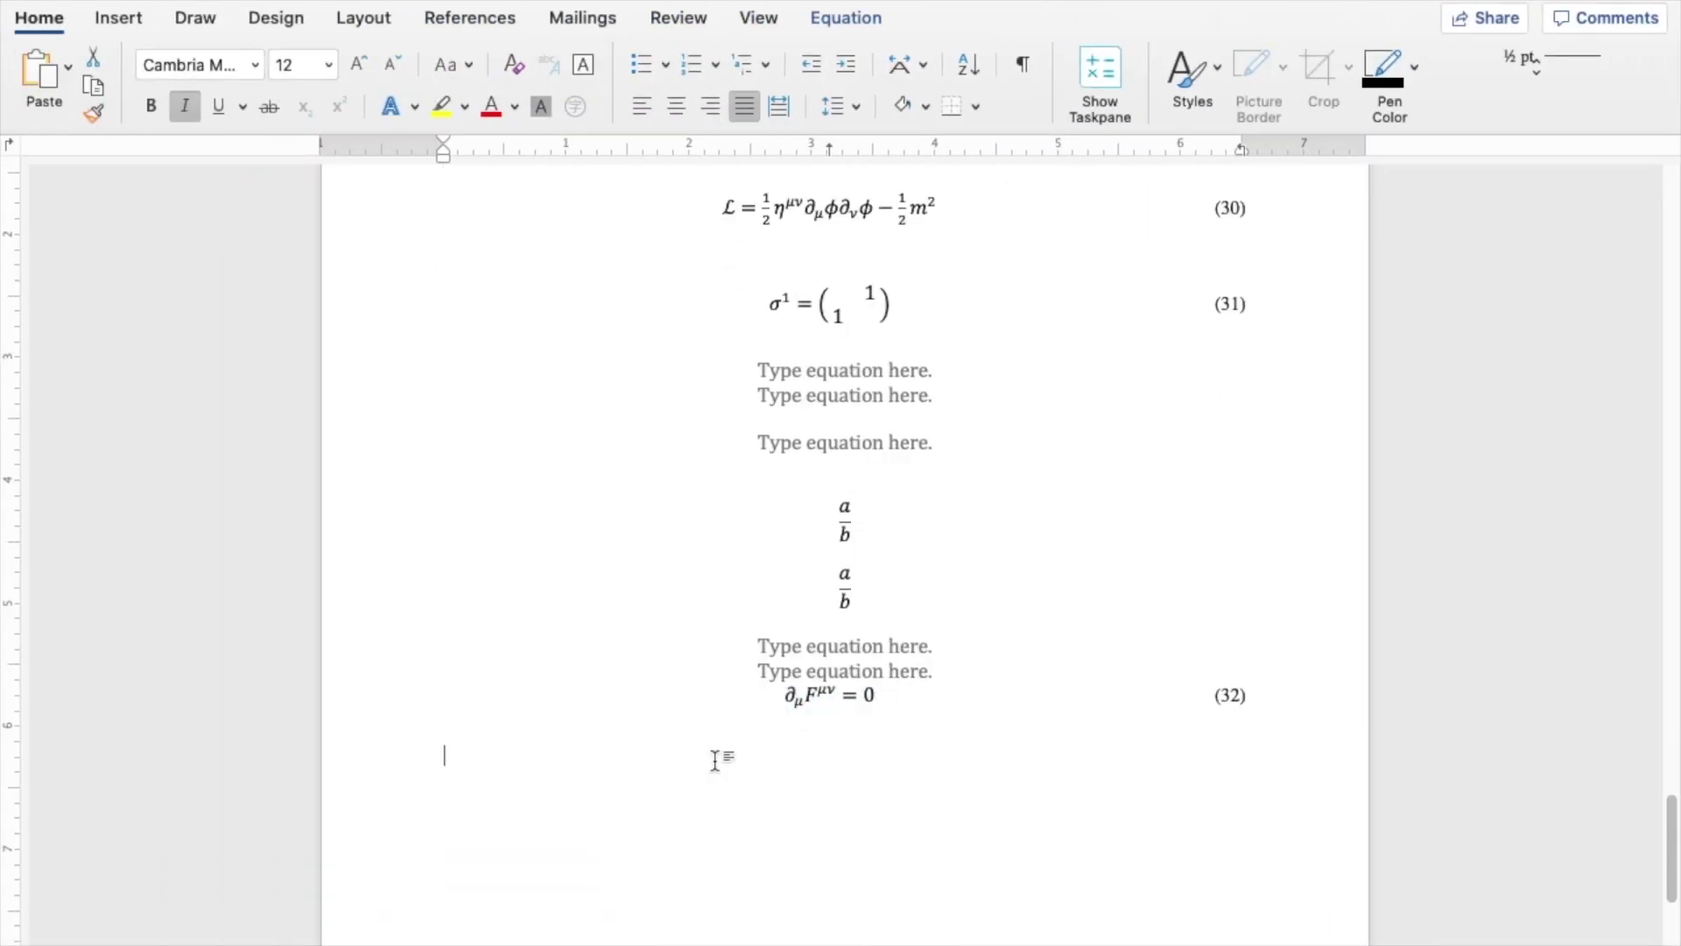
key("Return")
type("Type equation here.\t(33)")
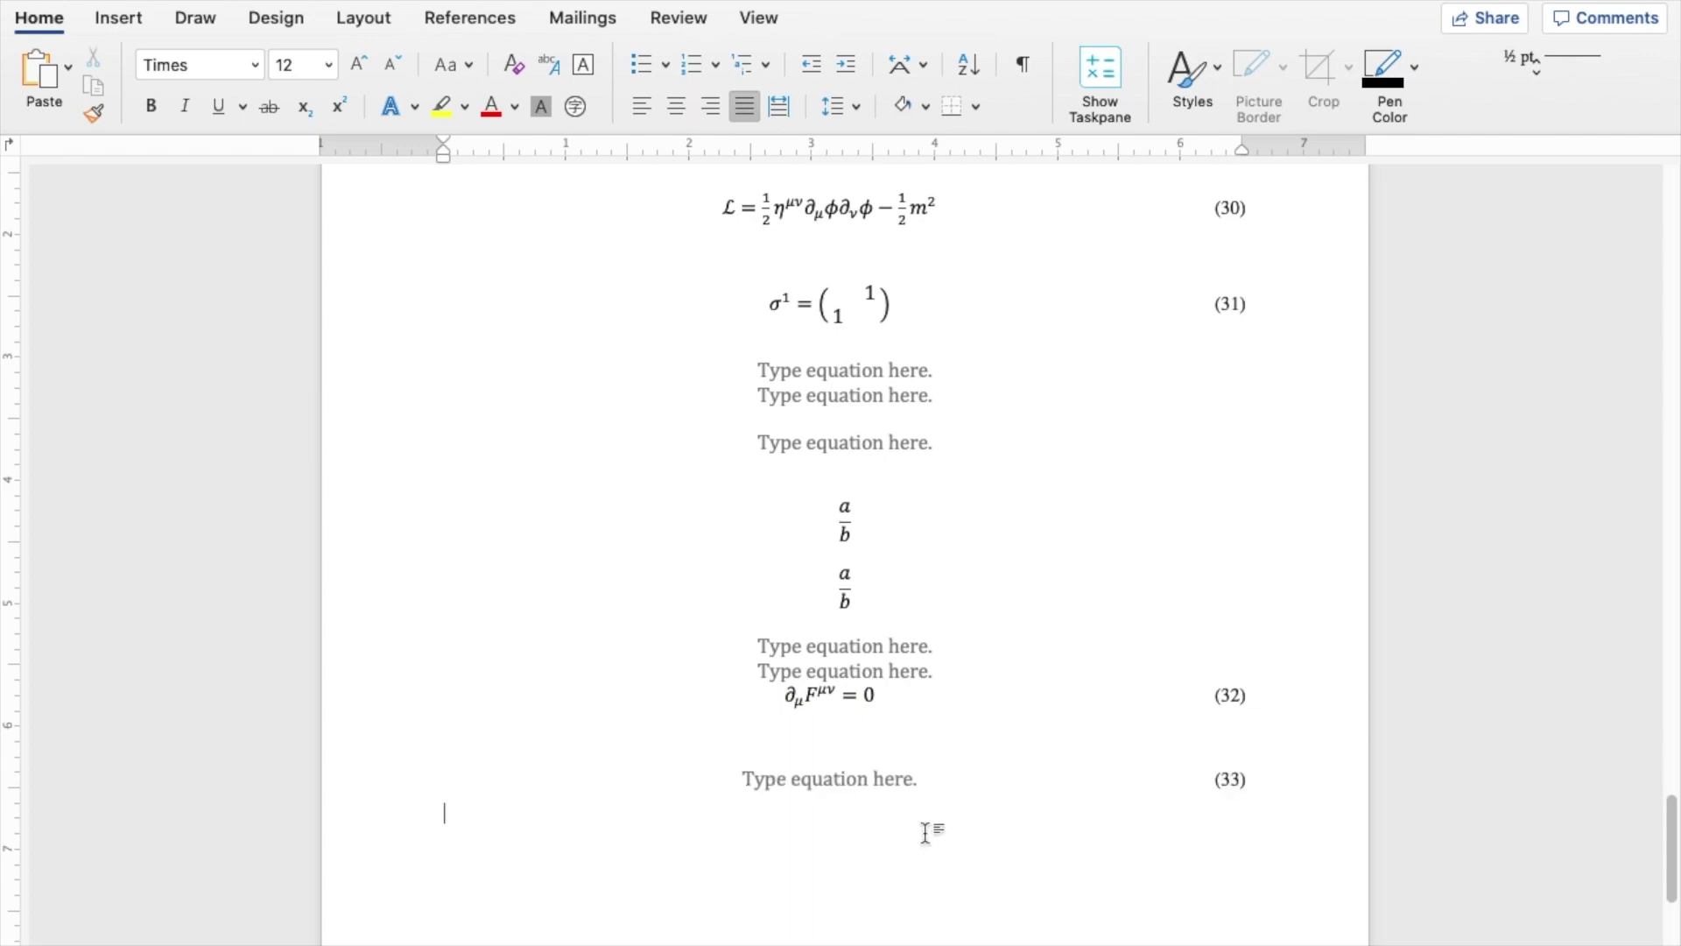
Step: Enter \partial_\mu F^{\mu\nu} = 0 in equation (33), convert it to professional form, and leave the equation
key("Up")
key("Down")
type("\\partial_\\mu F^{\\mu\\nu} = 0")
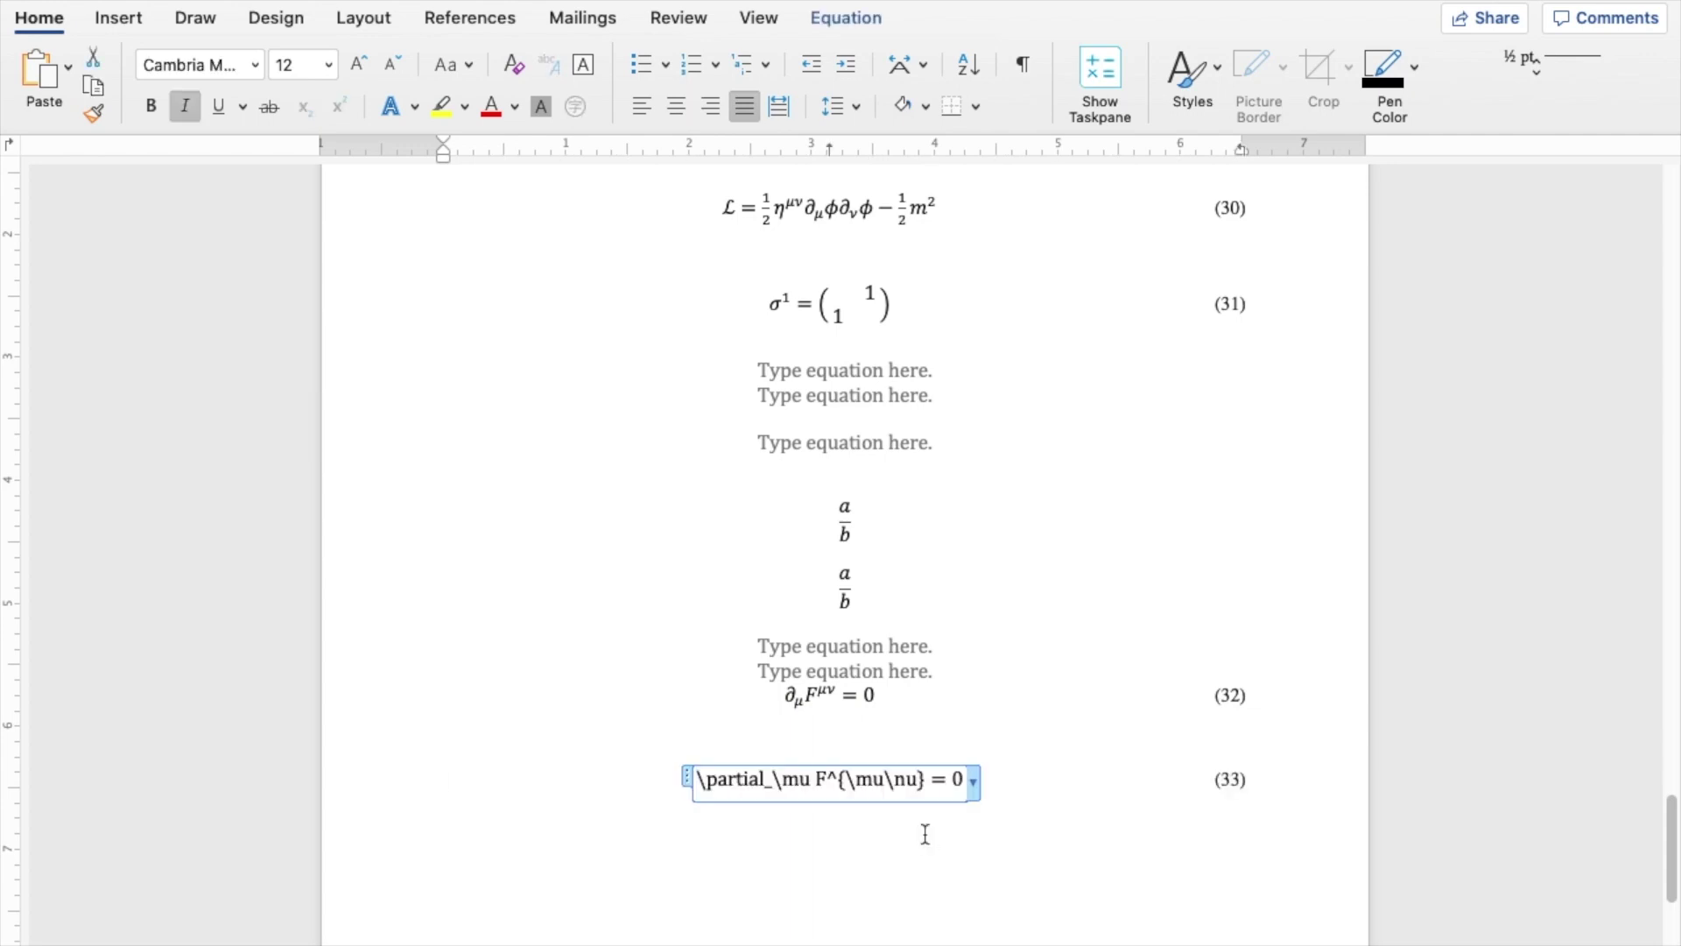
key("super+=")
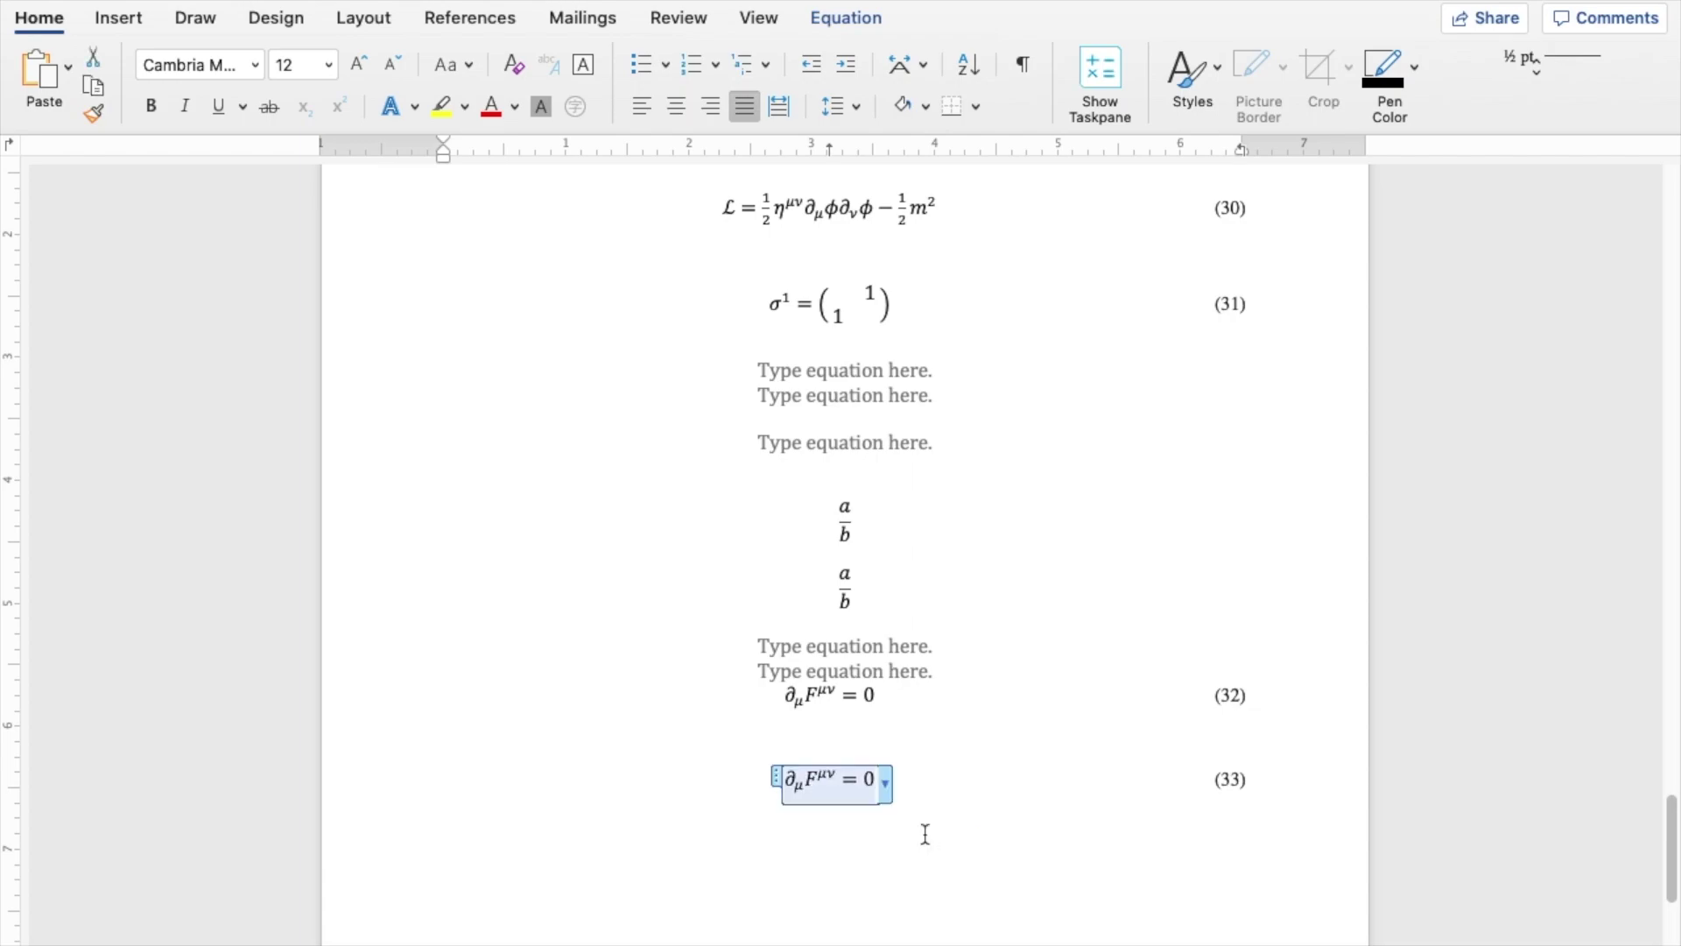
key("Down")
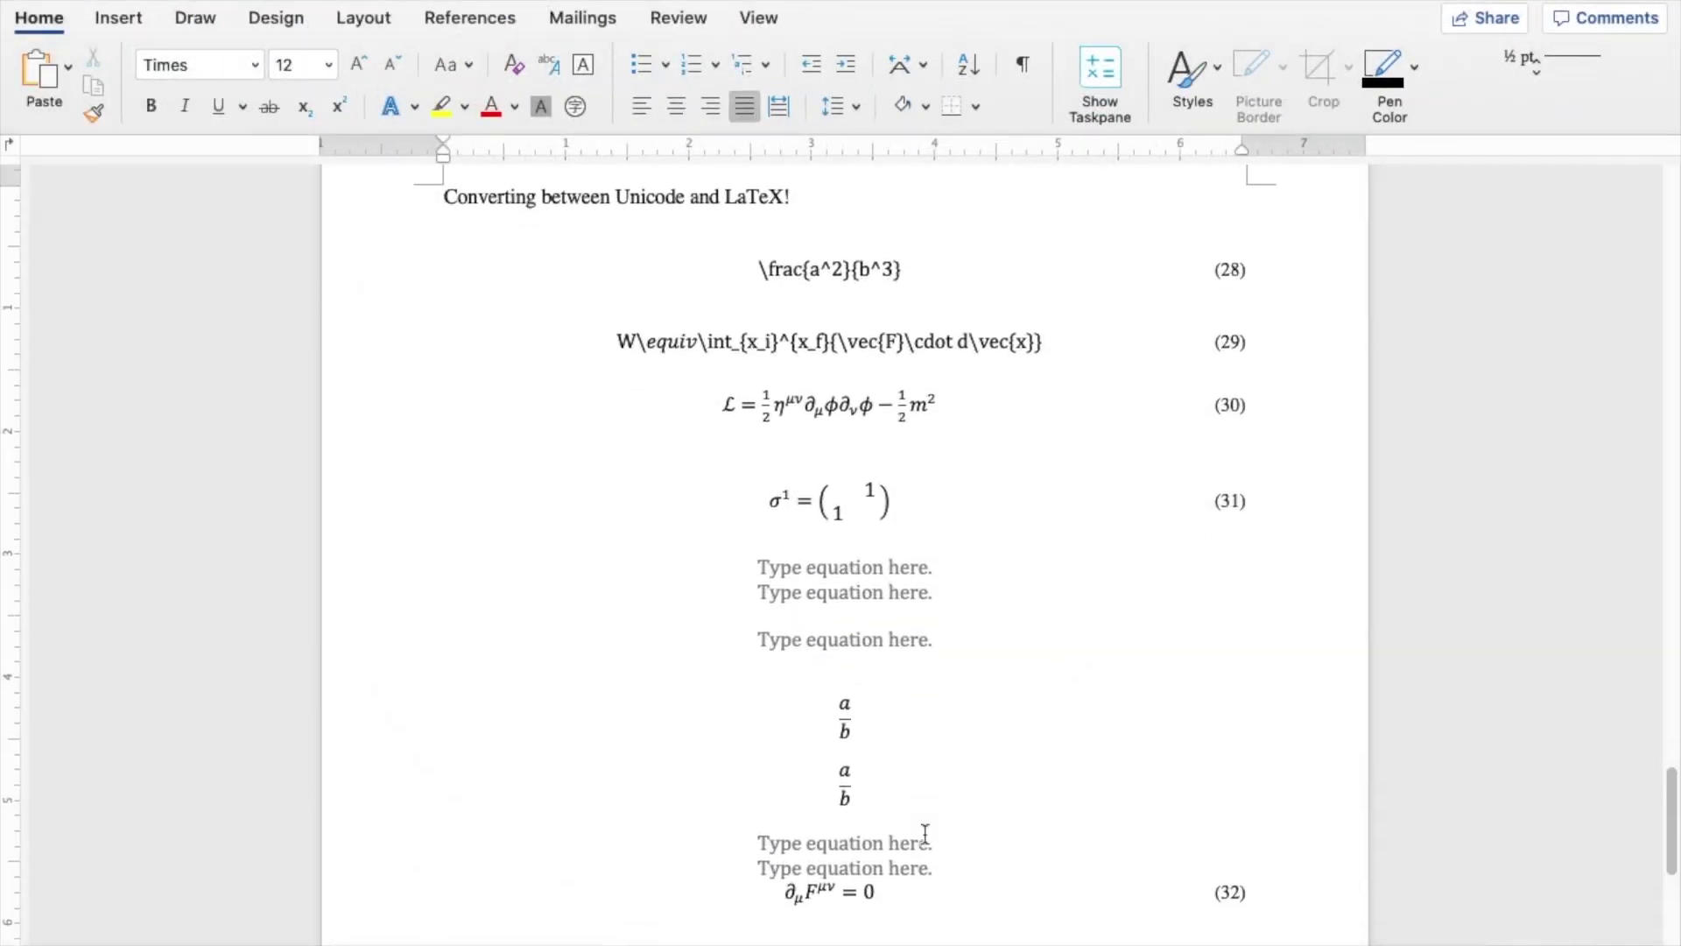
Step: Review the numbered equations in the section on converting between Unicode and LaTeX
scroll(924, 834, "down", 1)
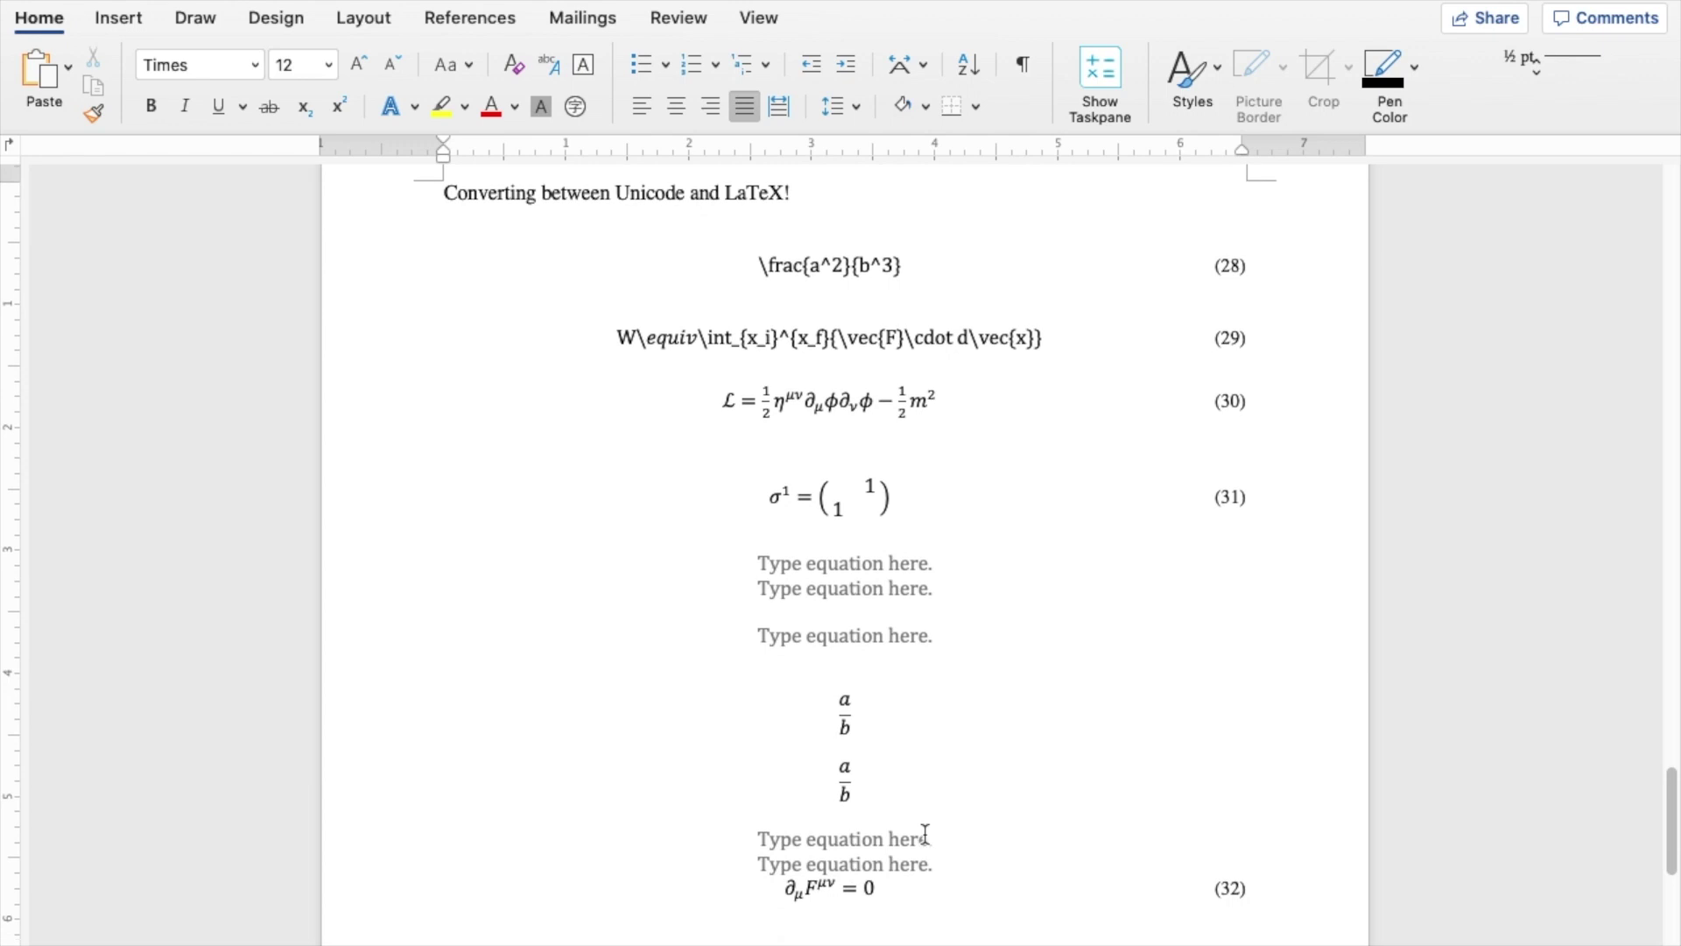
scroll(1050, 785, "down", 5)
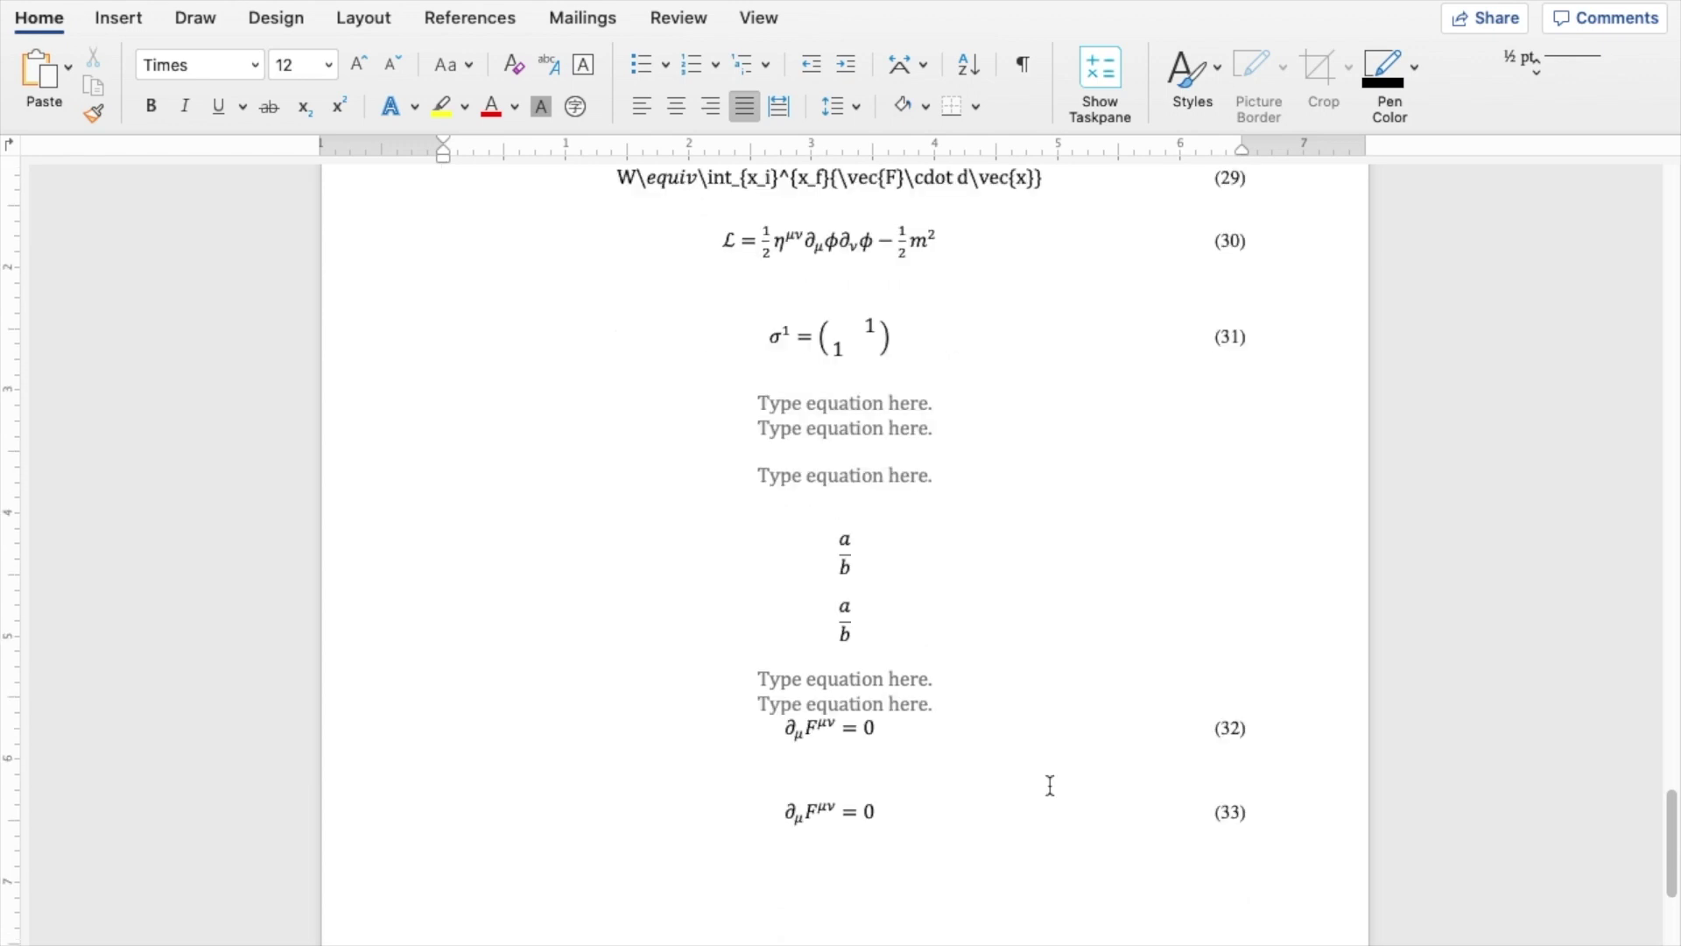
scroll(1048, 785, "up", 10)
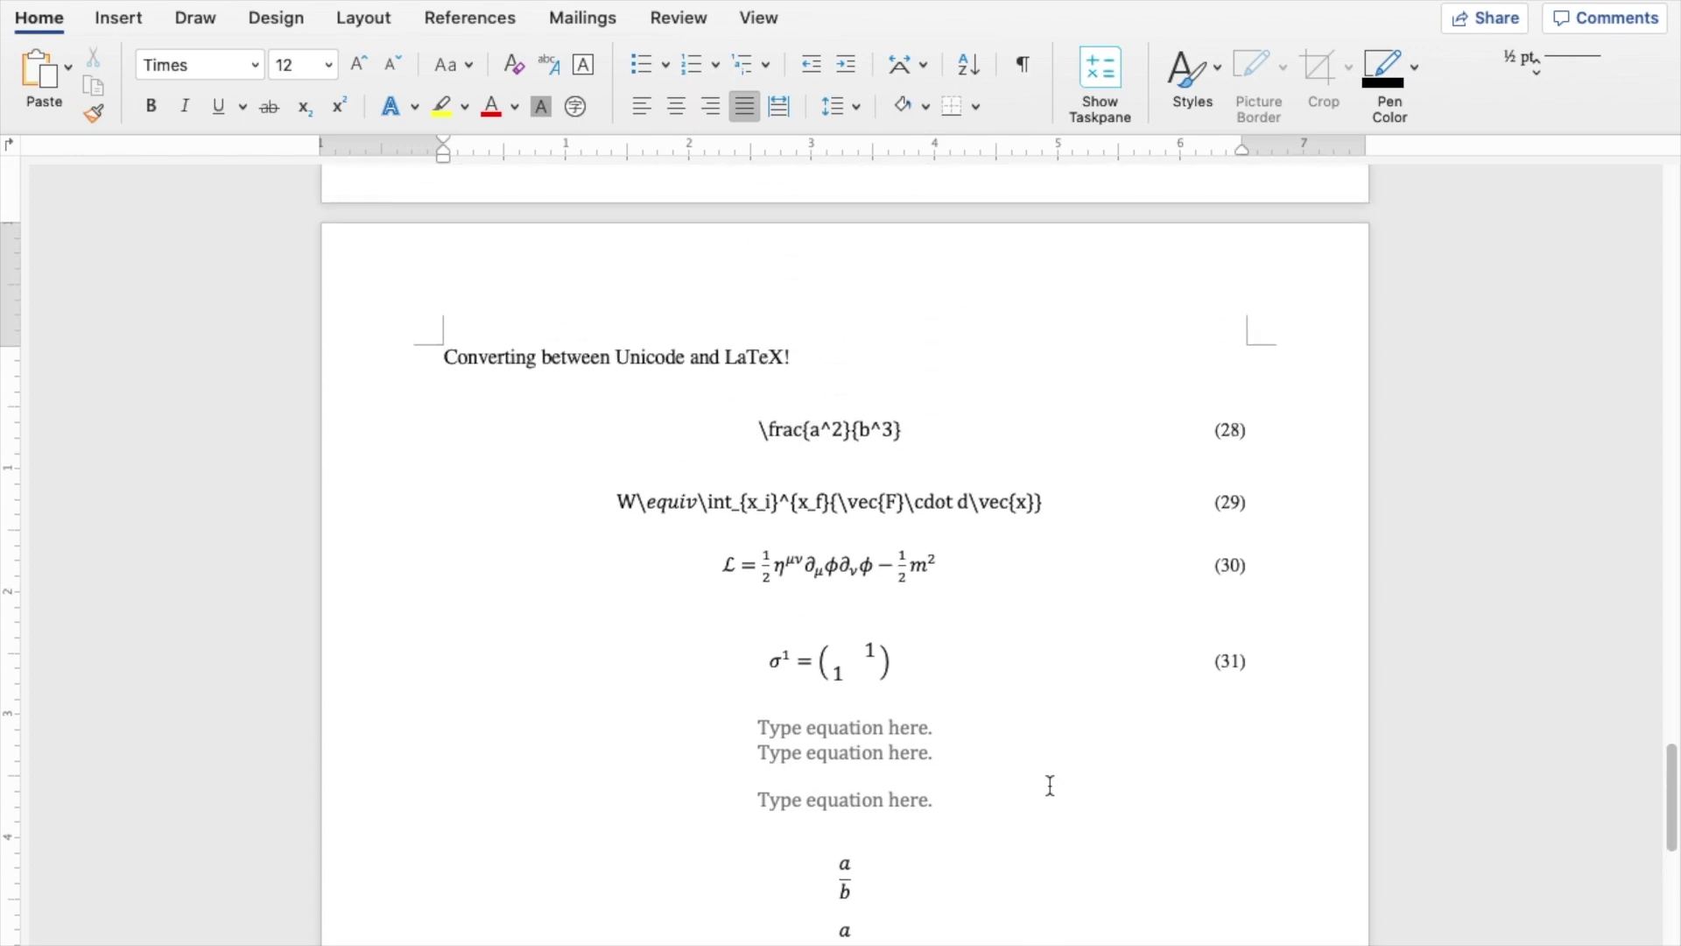
scroll(974, 665, "down", 3)
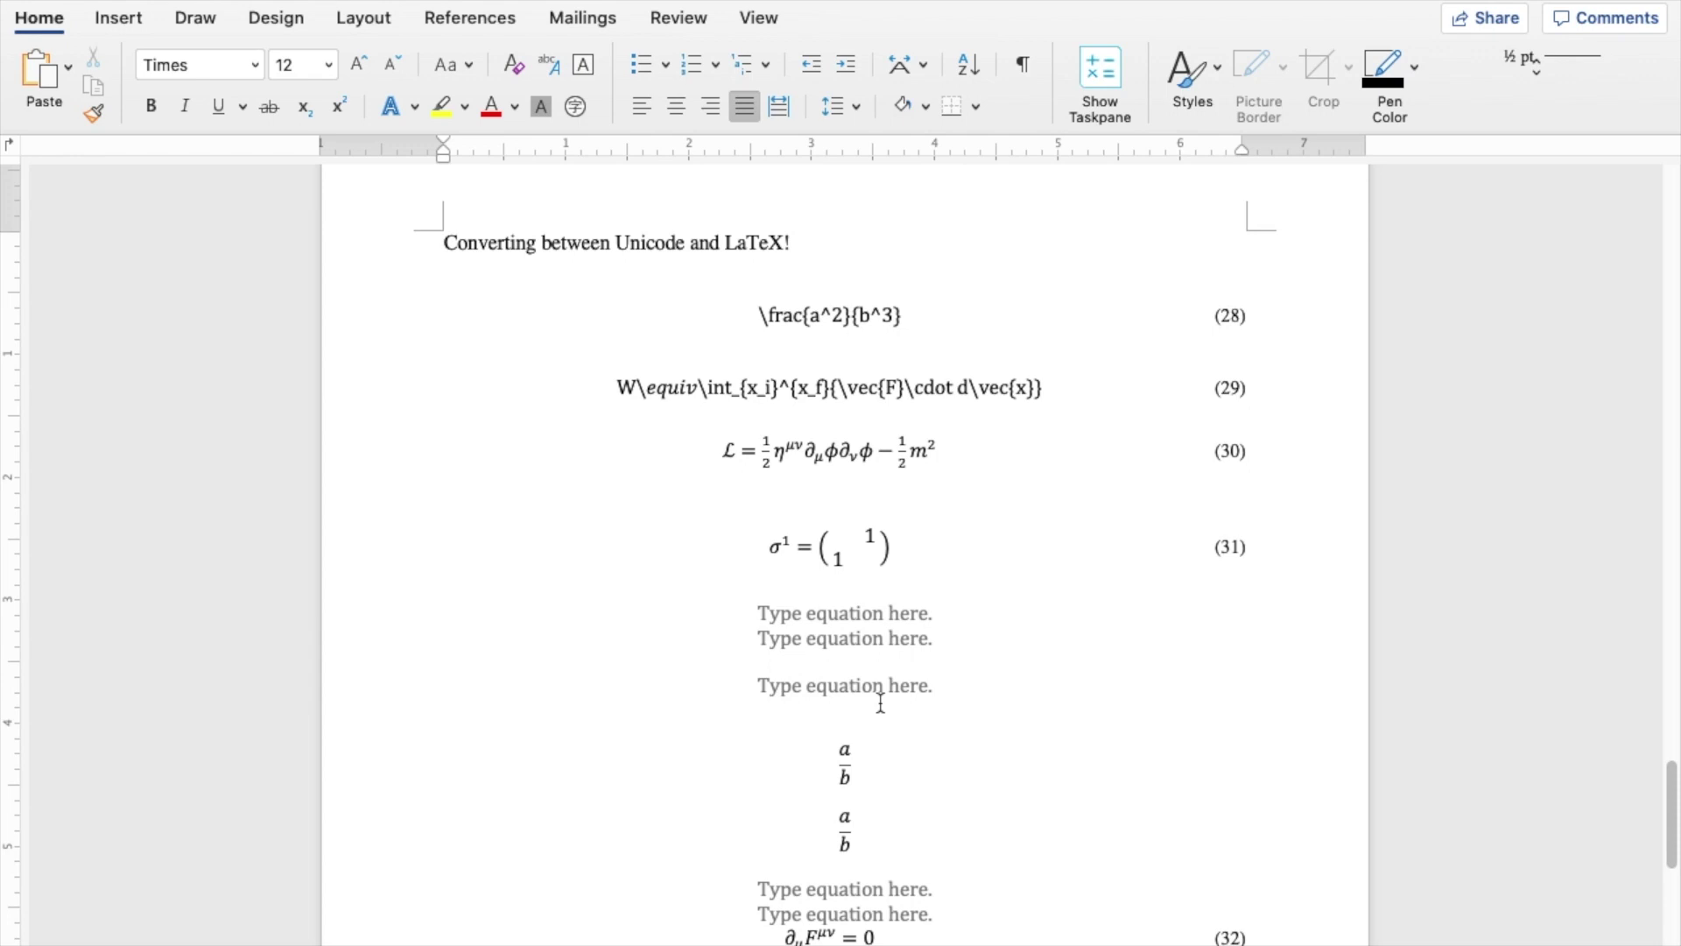
scroll(880, 703, "down", 2)
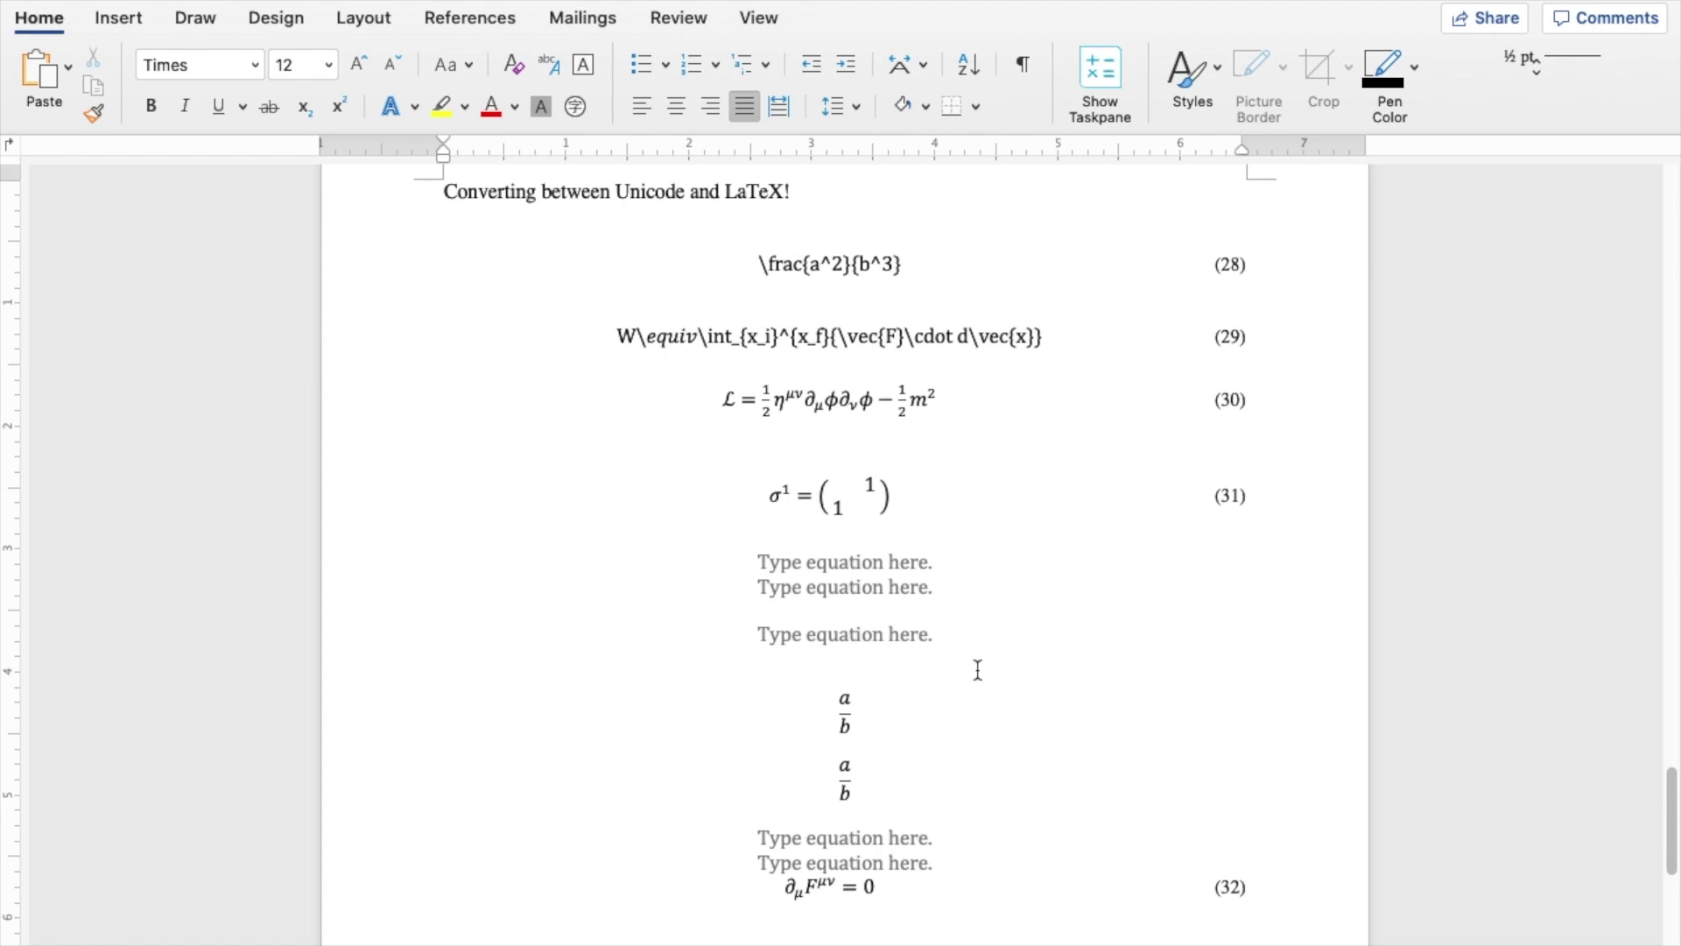
scroll(978, 670, "down", 3)
scroll(978, 670, "up", 3)
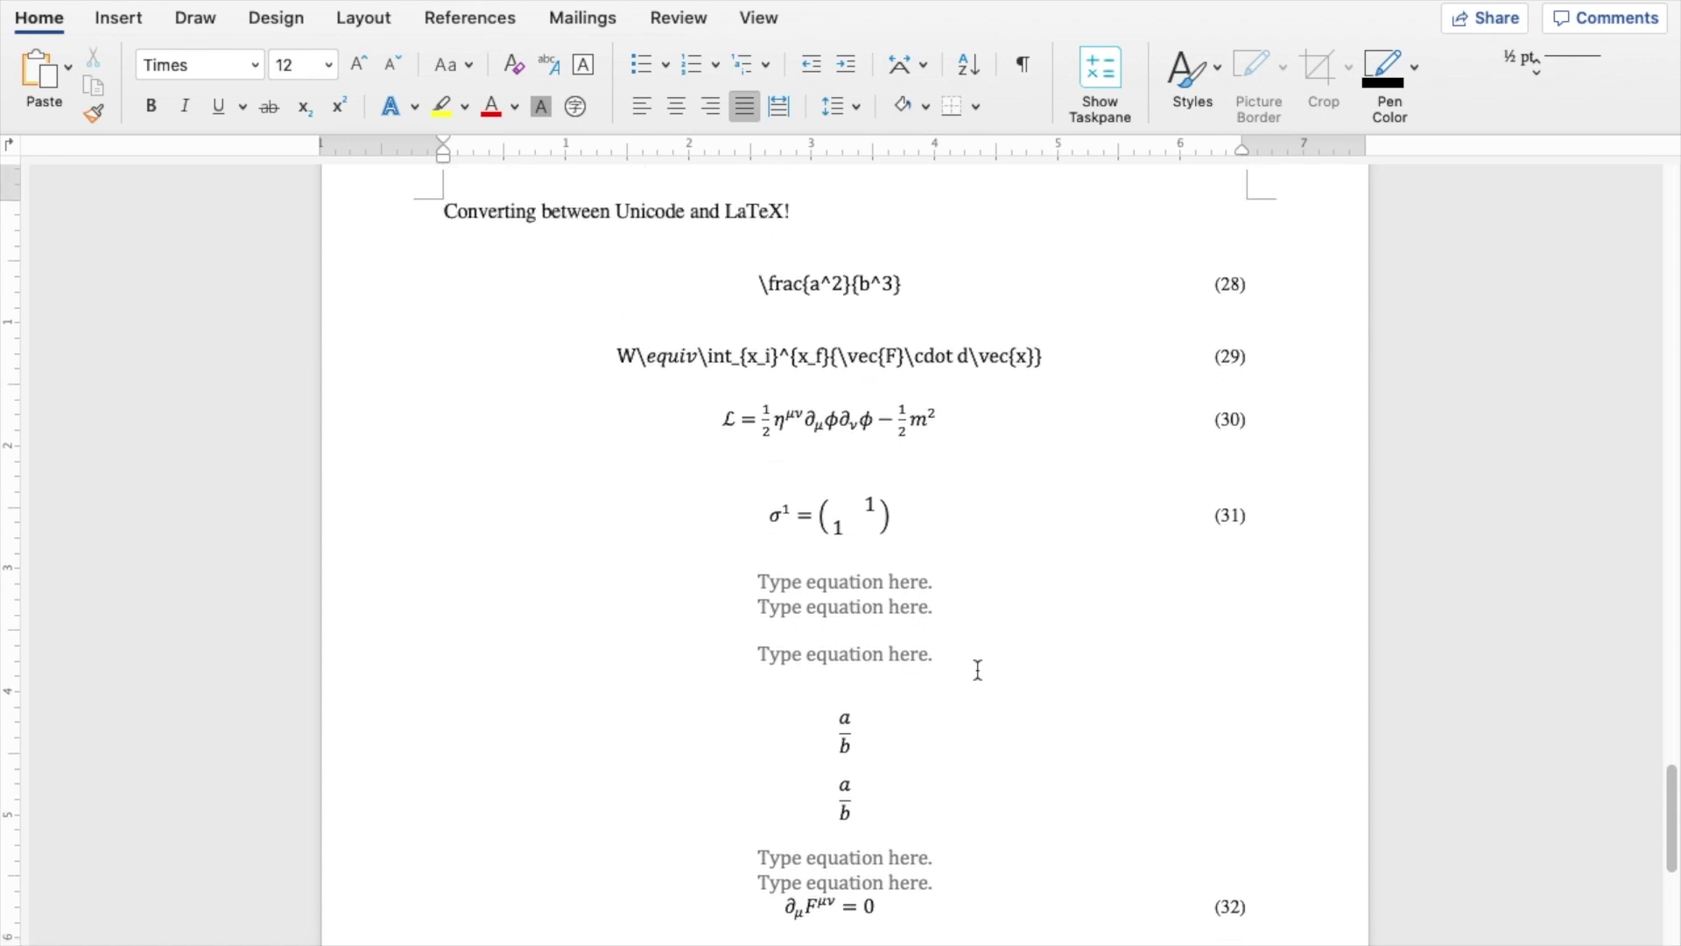
scroll(978, 669, "down", 1)
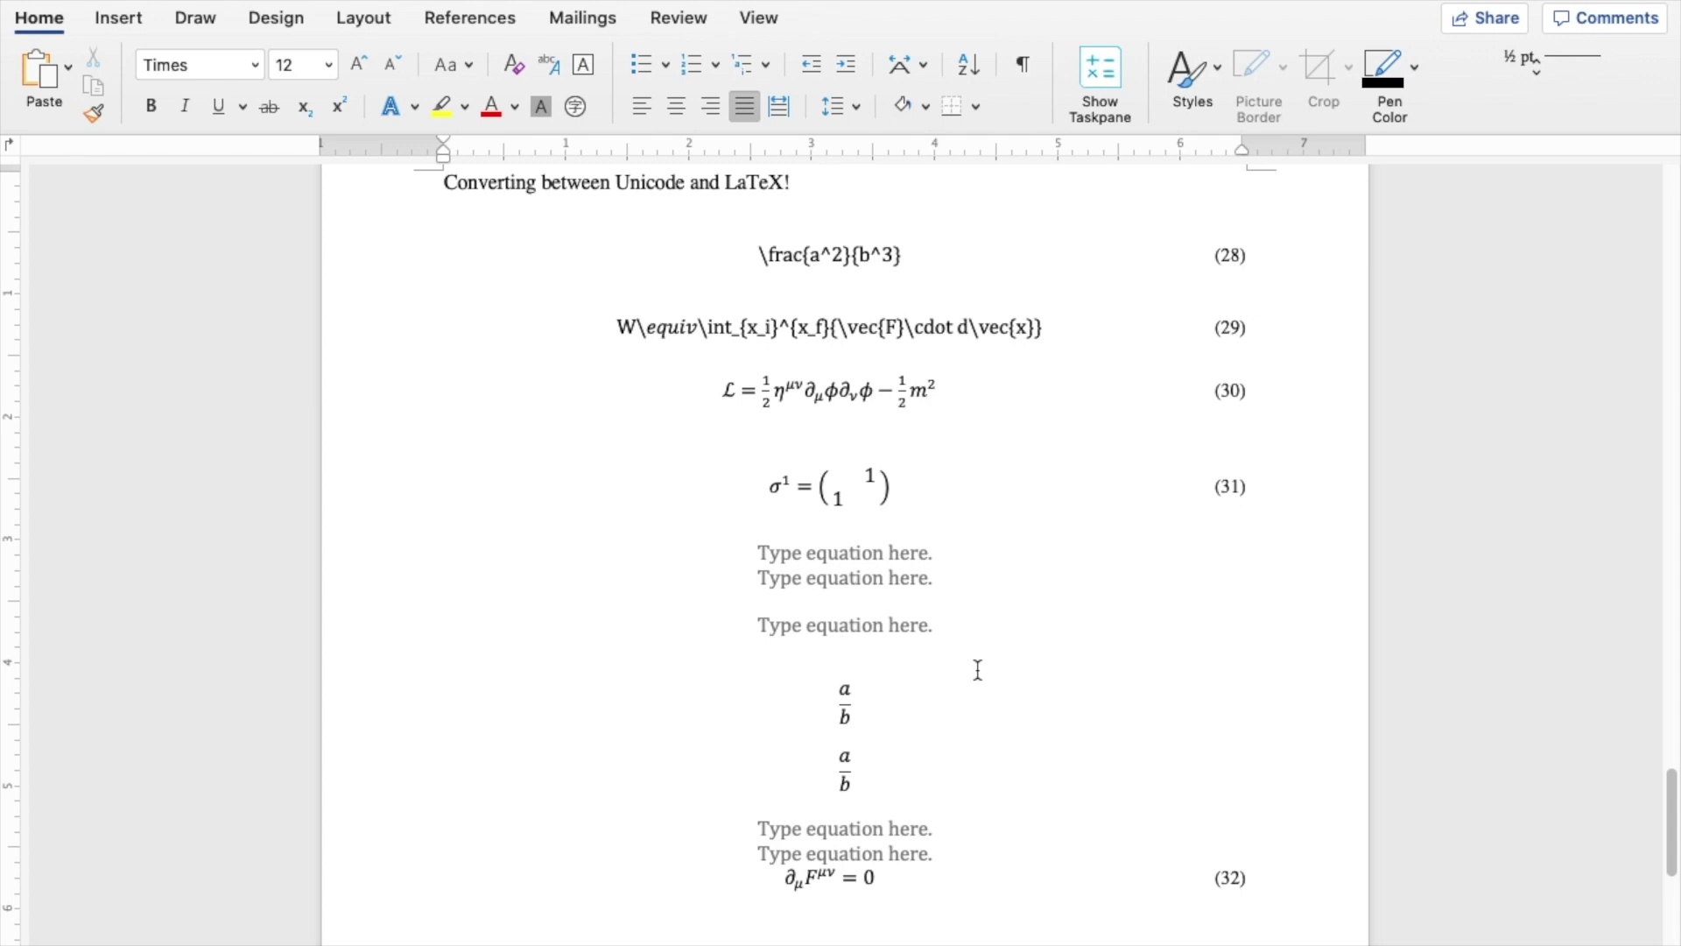
scroll(978, 670, "up", 2)
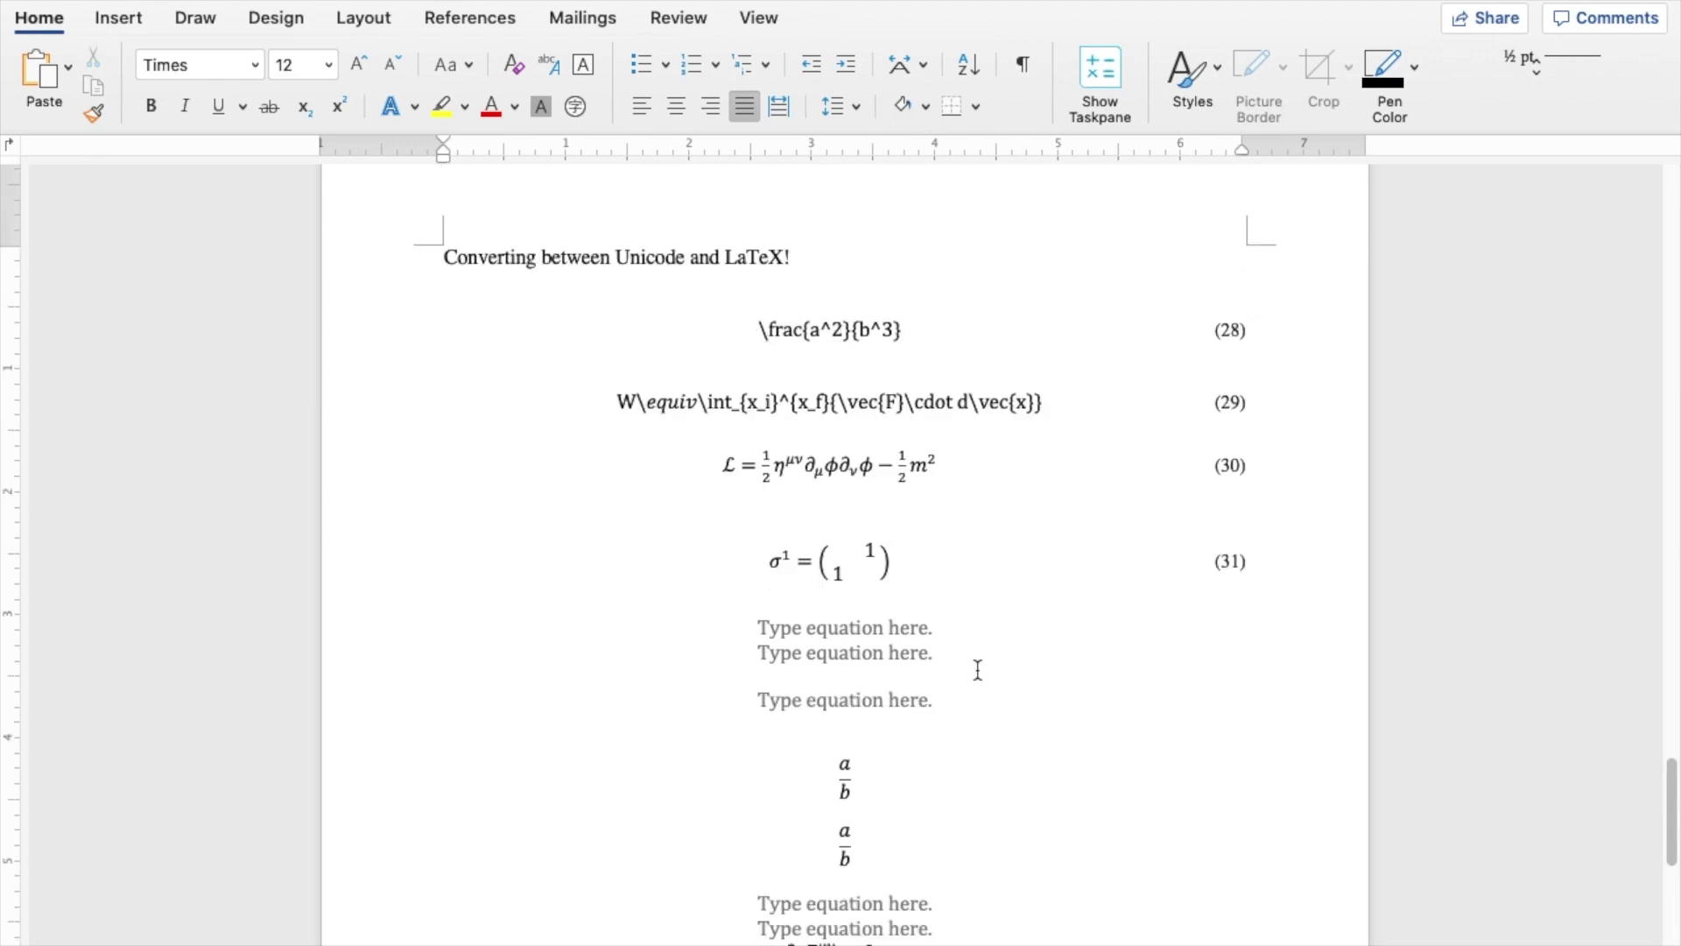